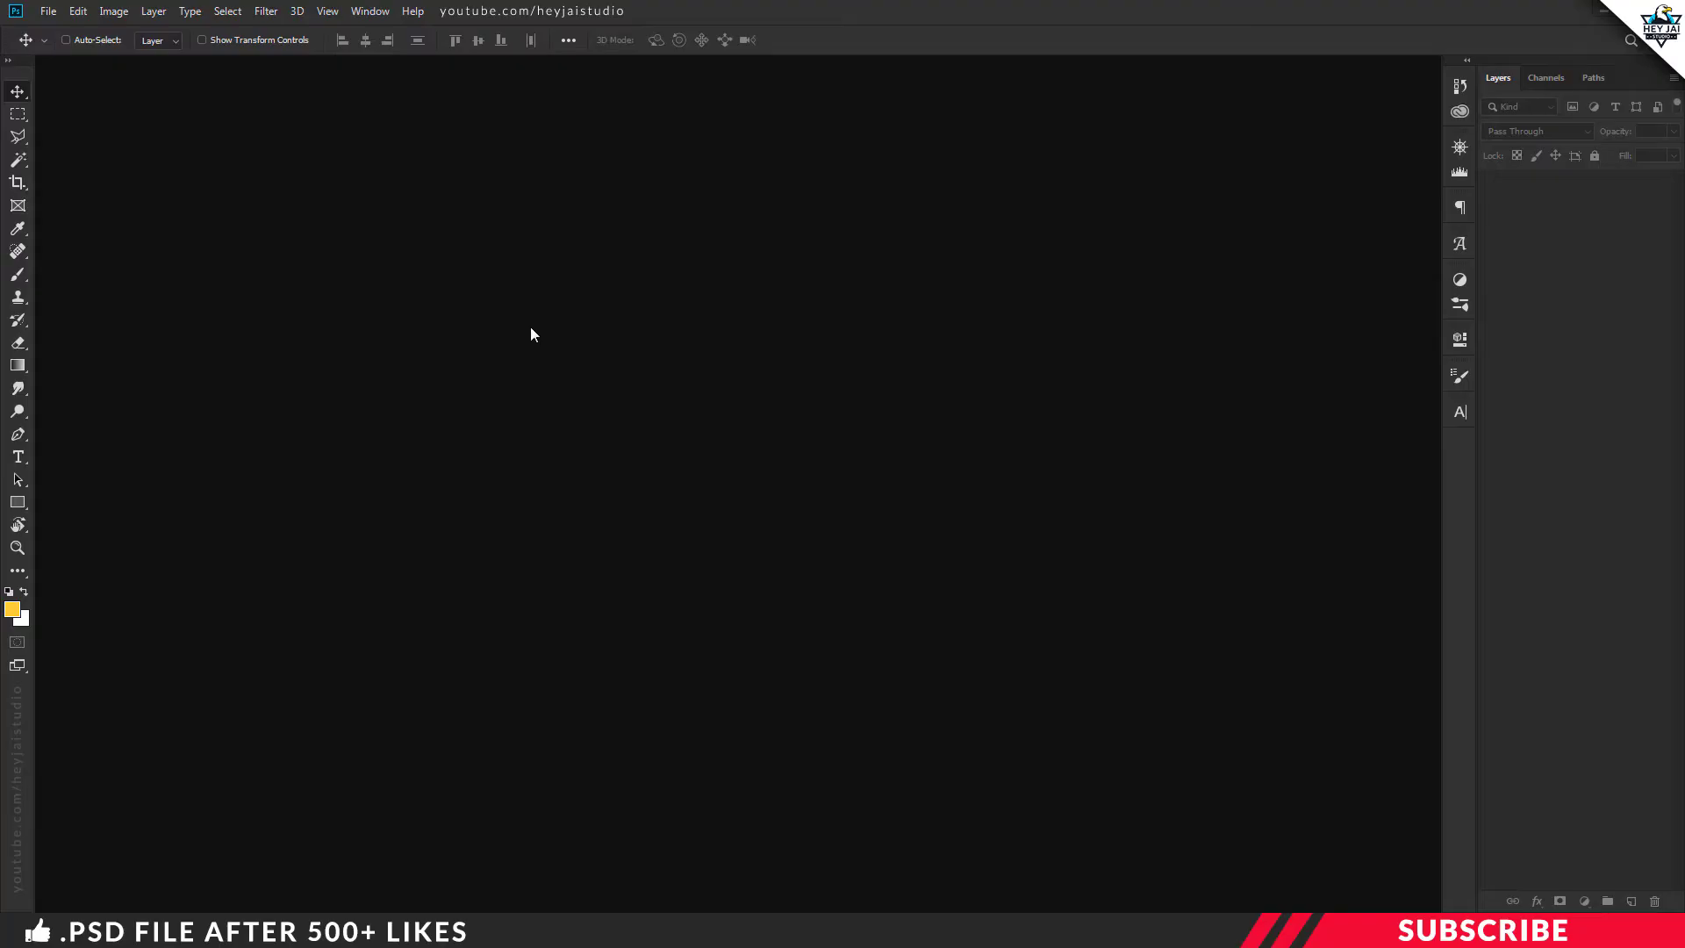
Create a new A4 print document (210 x 297 mm) at 300 pixels/inch in CMYK Color
{"action": "left_click", "coordinate": [48, 10]}
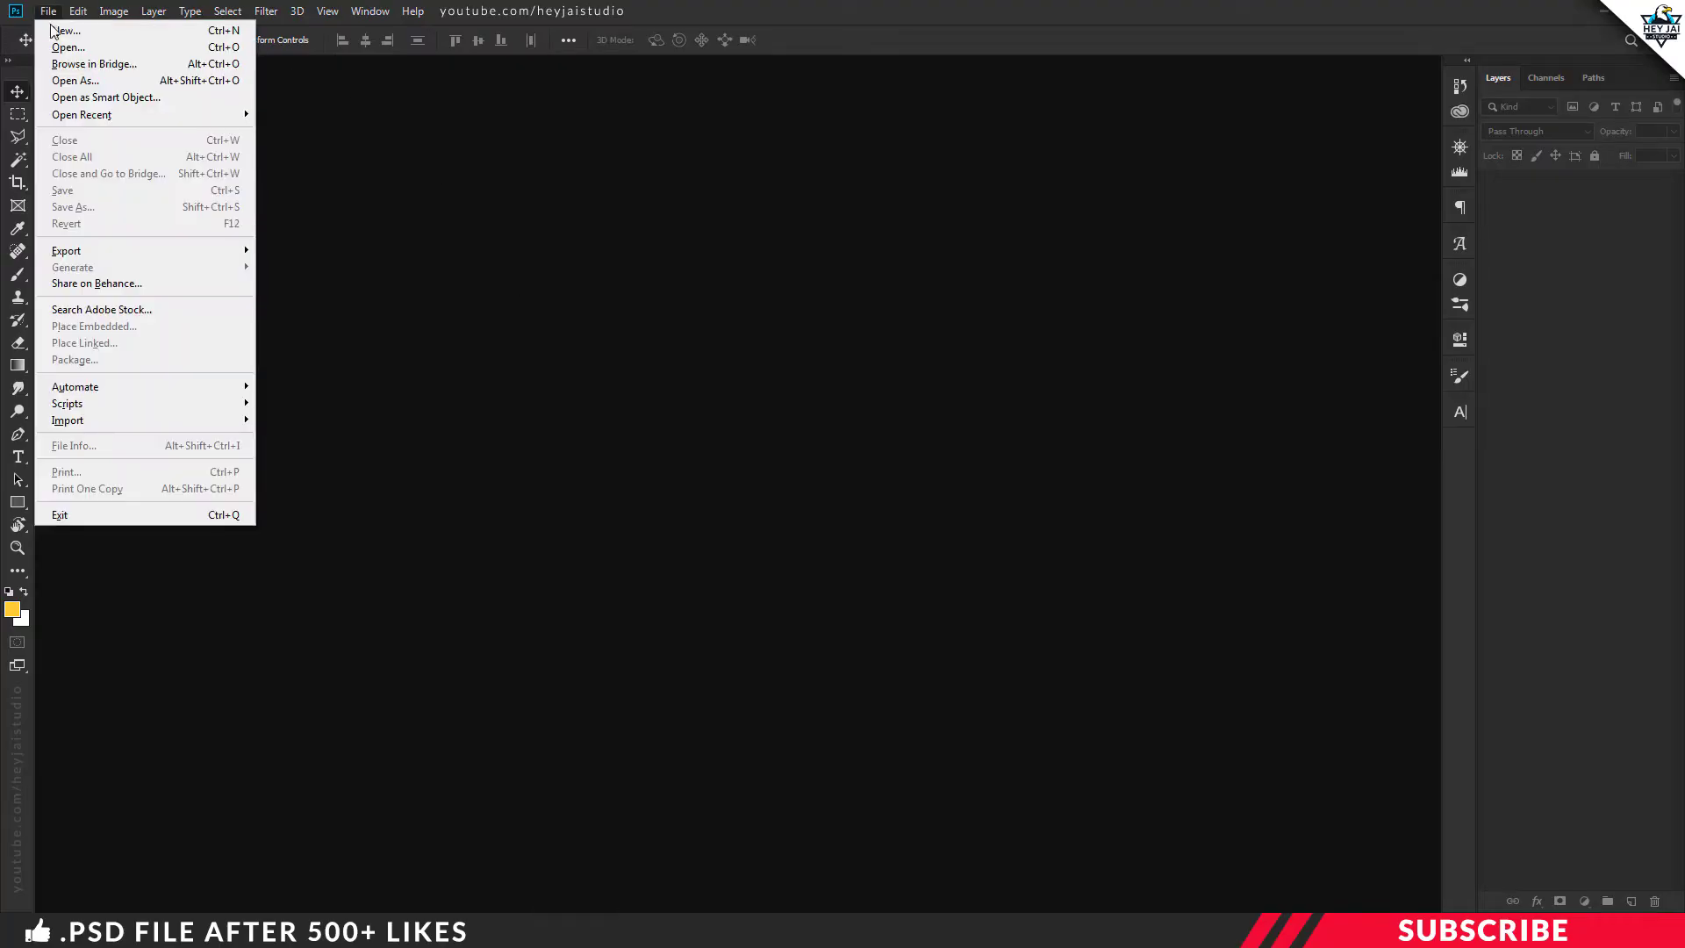
{"action": "left_click", "coordinate": [70, 28]}
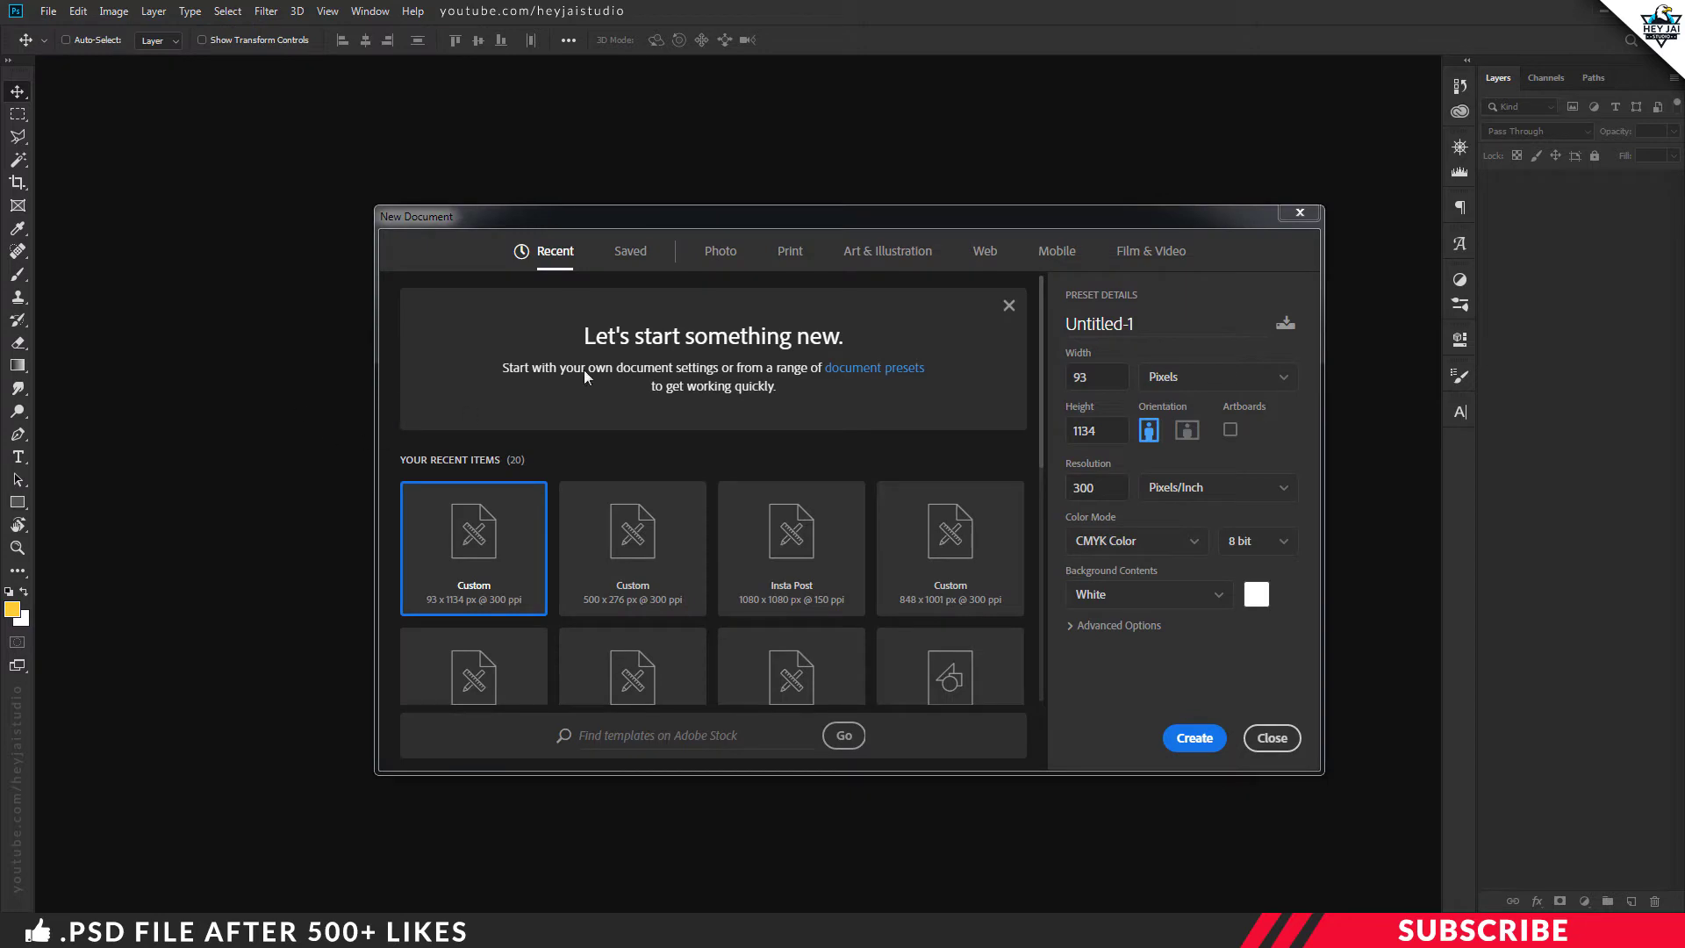
{"action": "left_click", "coordinate": [786, 253]}
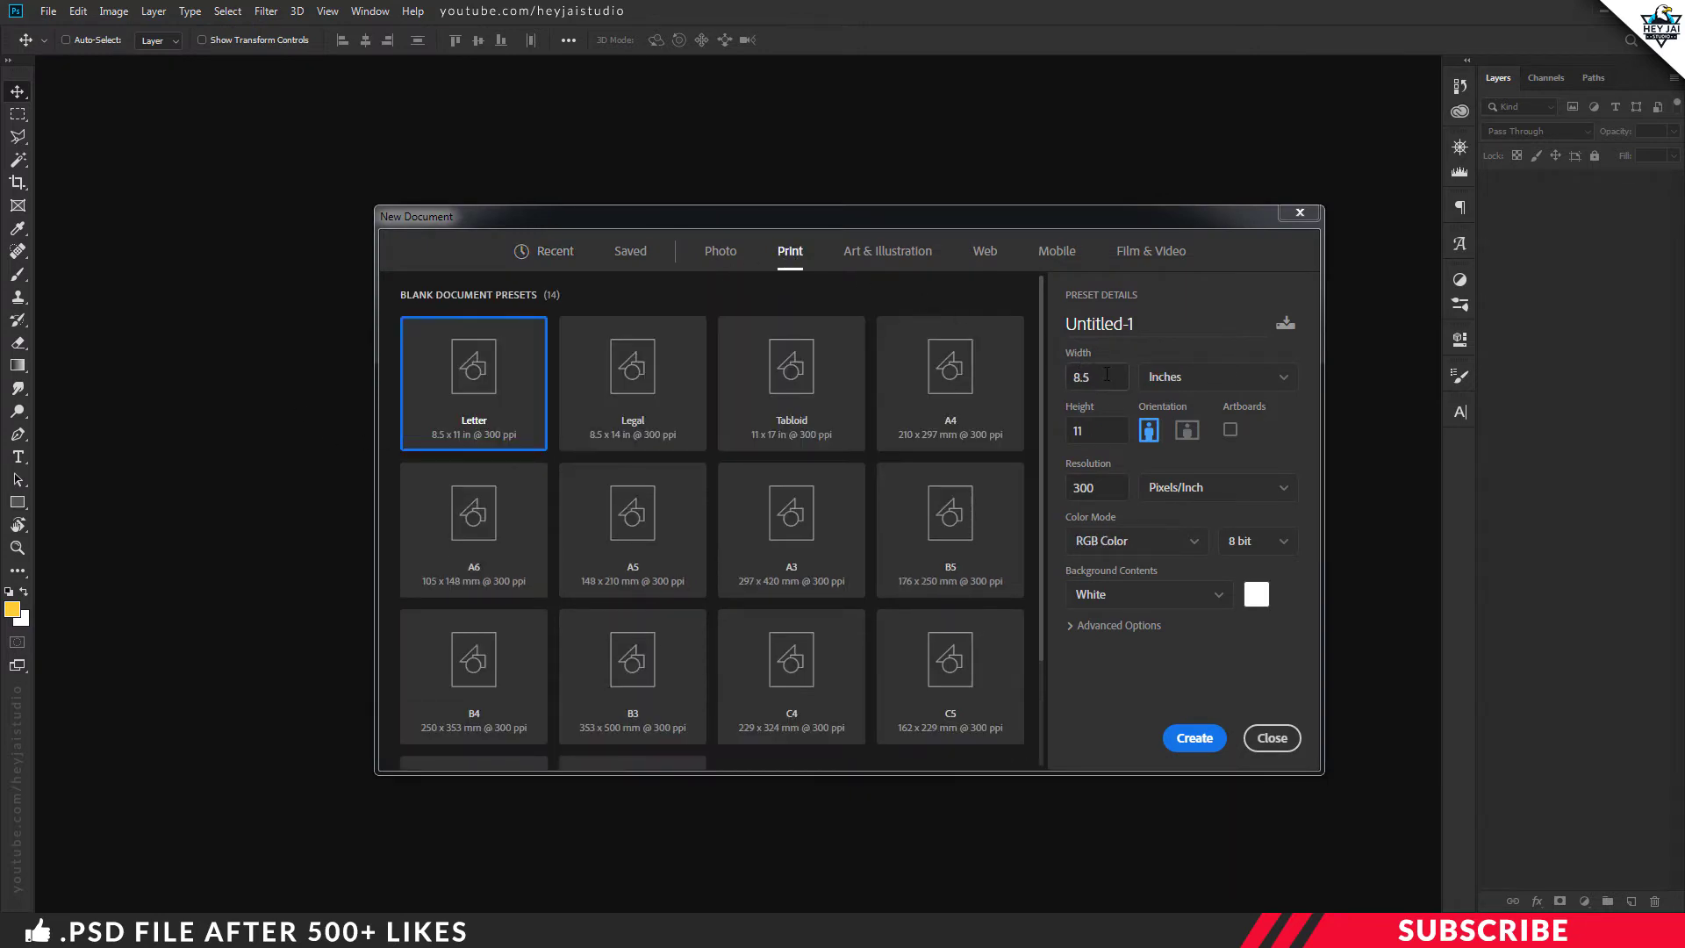
{"action": "left_click", "coordinate": [1010, 392]}
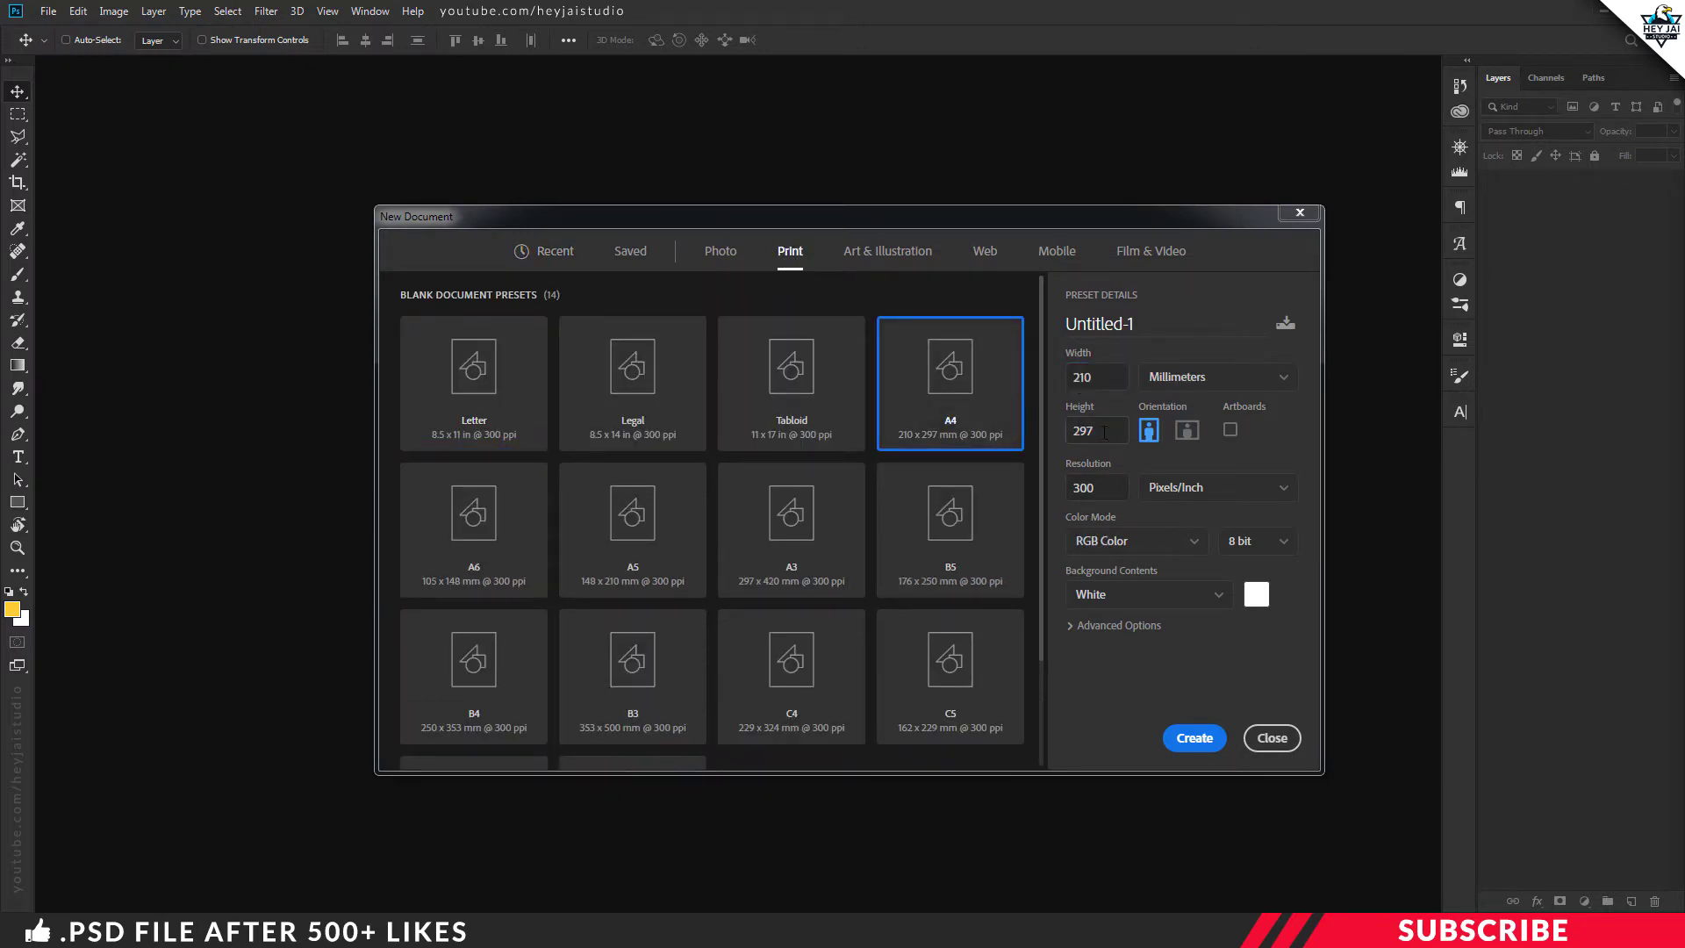
{"action": "double_click", "coordinate": [1080, 434]}
{"action": "left_click_drag", "start_coordinate": [1106, 488], "coordinate": [1067, 493]}
{"action": "type", "text": "300"}
{"action": "left_click", "coordinate": [1105, 546]}
{"action": "left_click", "coordinate": [1106, 664]}
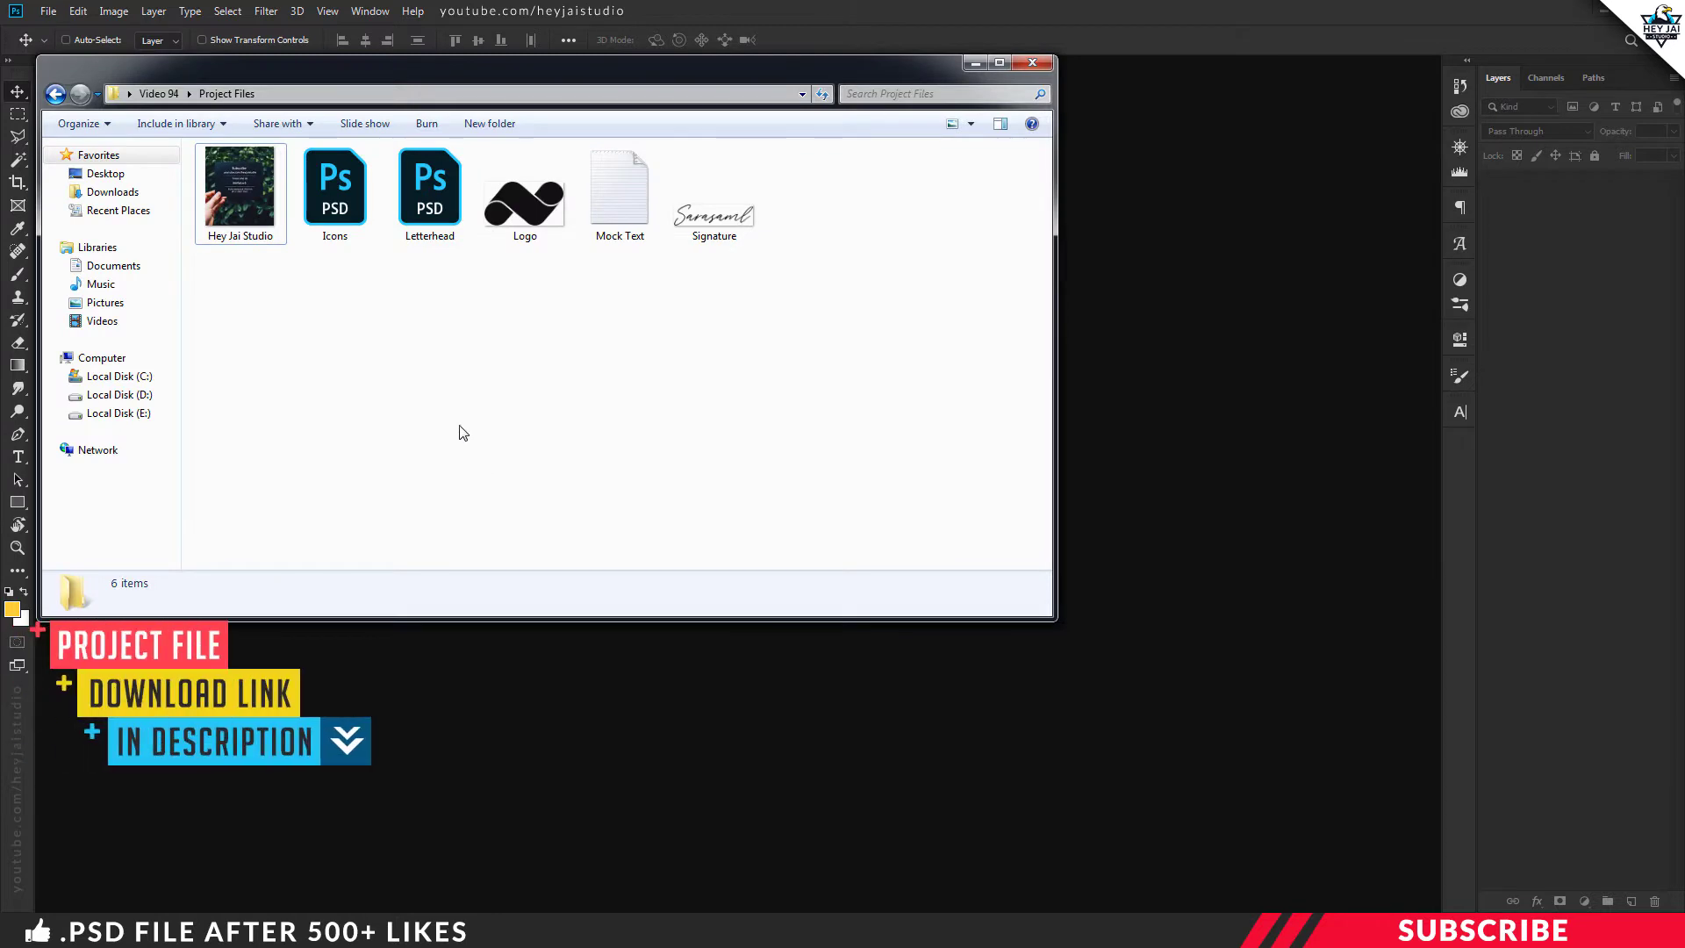
Open Letterhead.psd in Photoshop, show the Color Pallette swatches, then select Mock Text in Explorer
{"action": "double_click", "coordinate": [431, 188]}
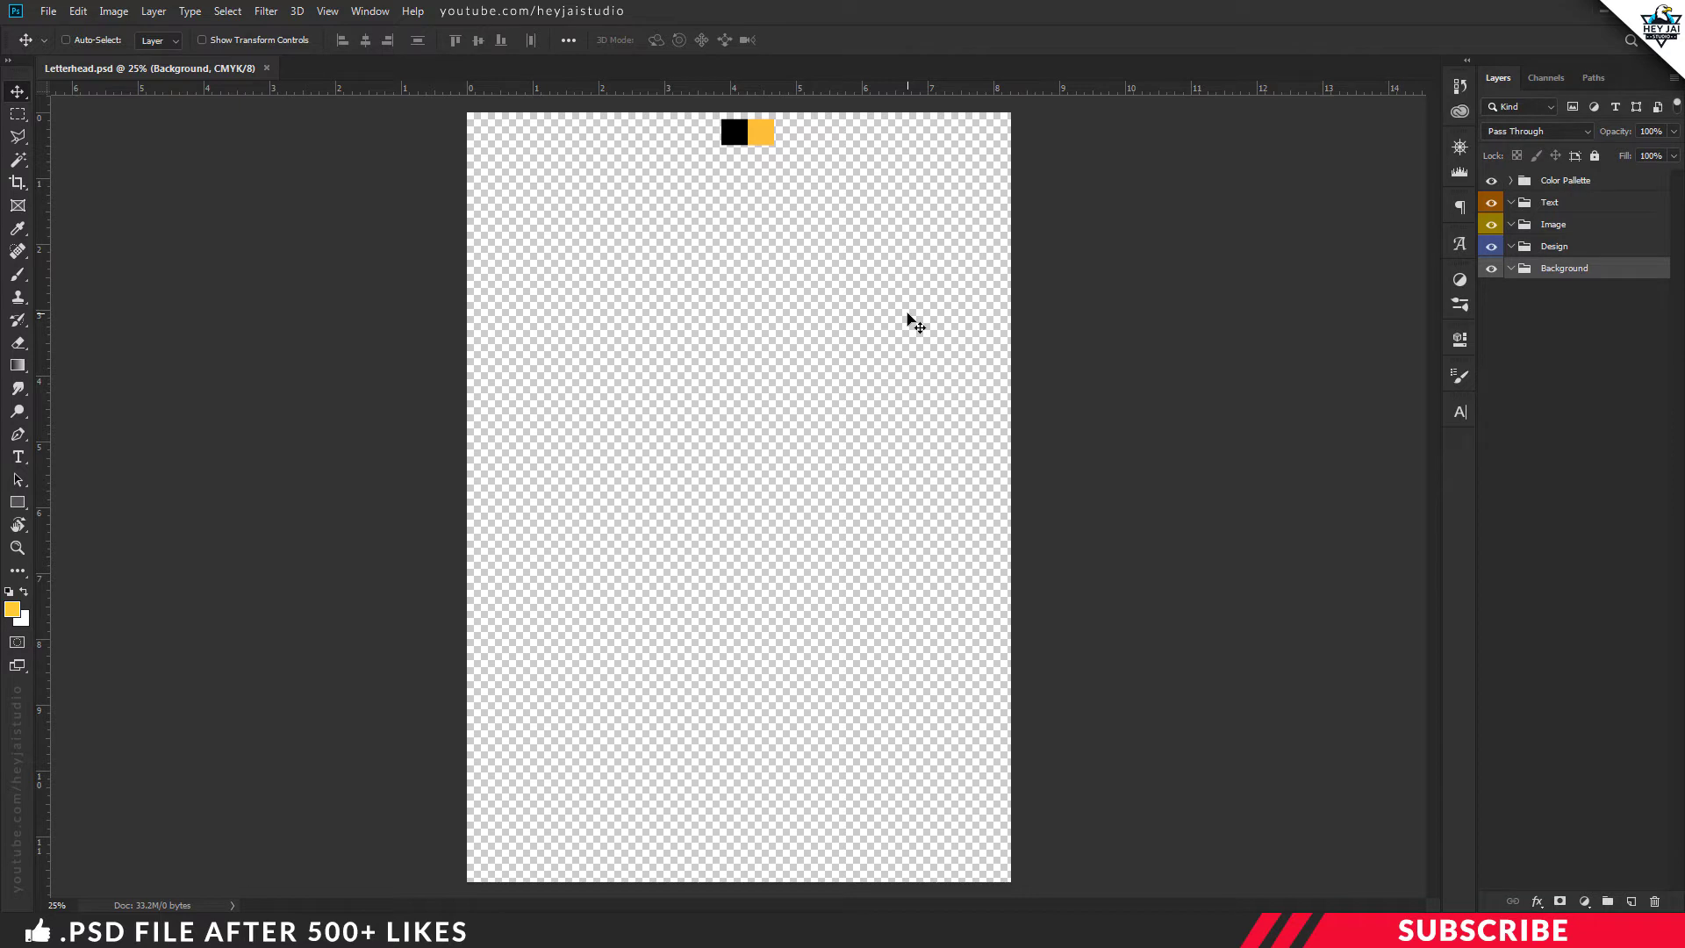
{"action": "left_click", "coordinate": [1492, 182]}
{"action": "left_click", "coordinate": [374, 882]}
{"action": "left_click", "coordinate": [540, 488]}
Open Mock Text in Notepad to read the letter, then return to Photoshop
{"action": "double_click", "coordinate": [614, 202]}
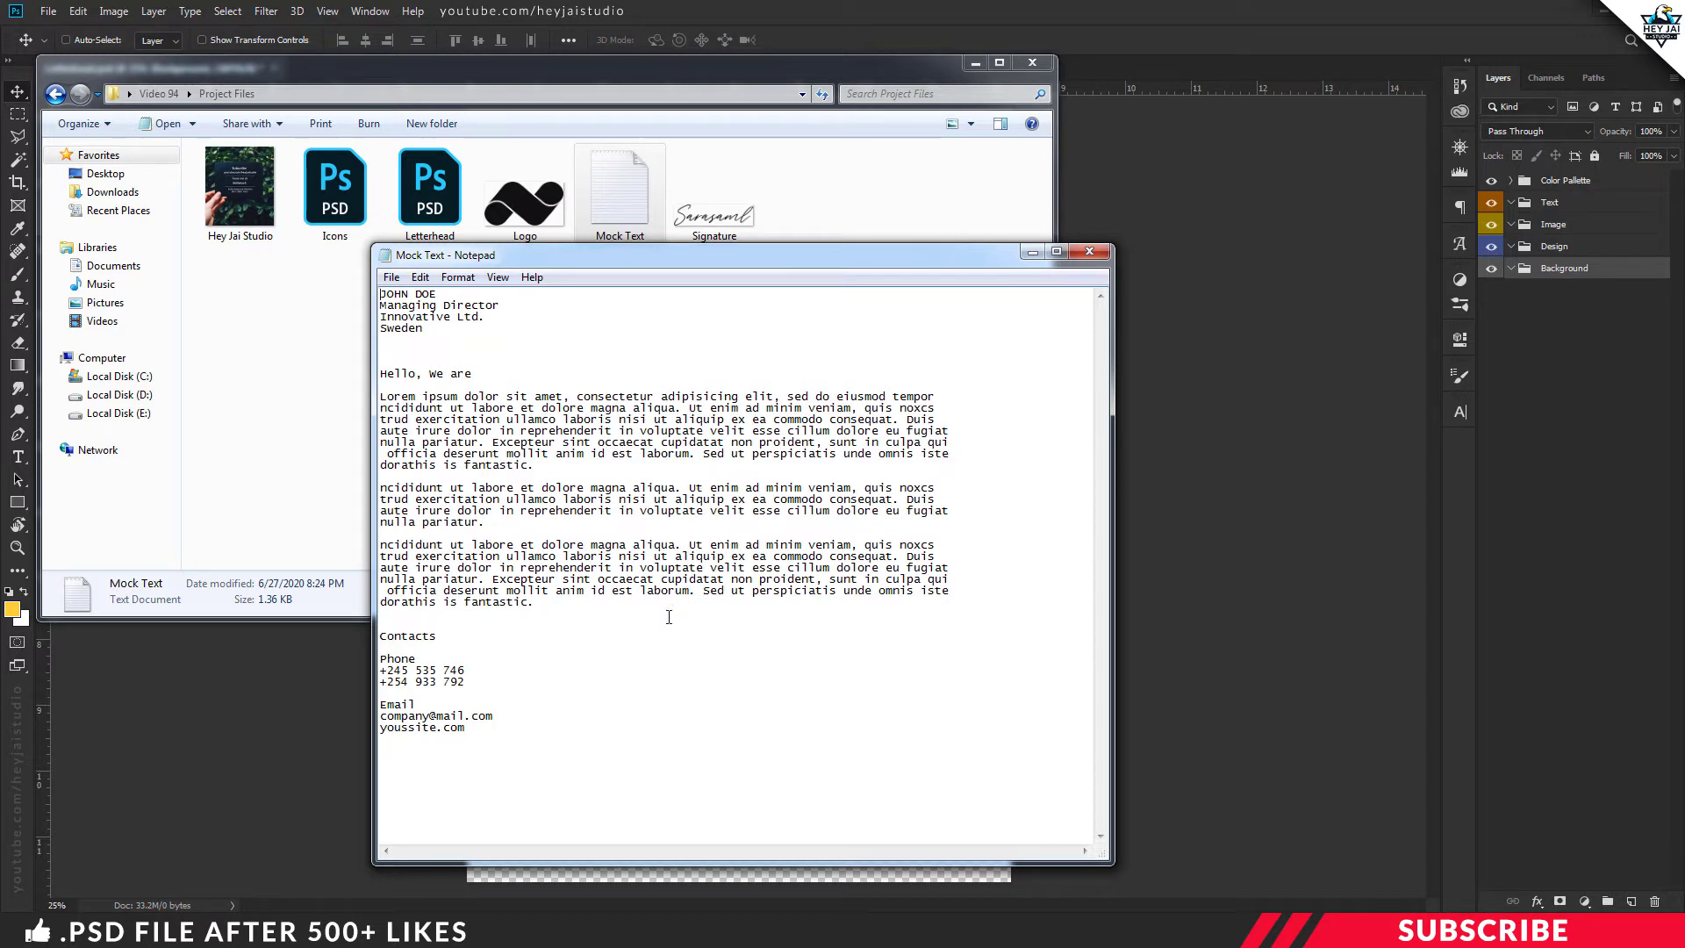
{"action": "key", "text": "alt+Tab"}
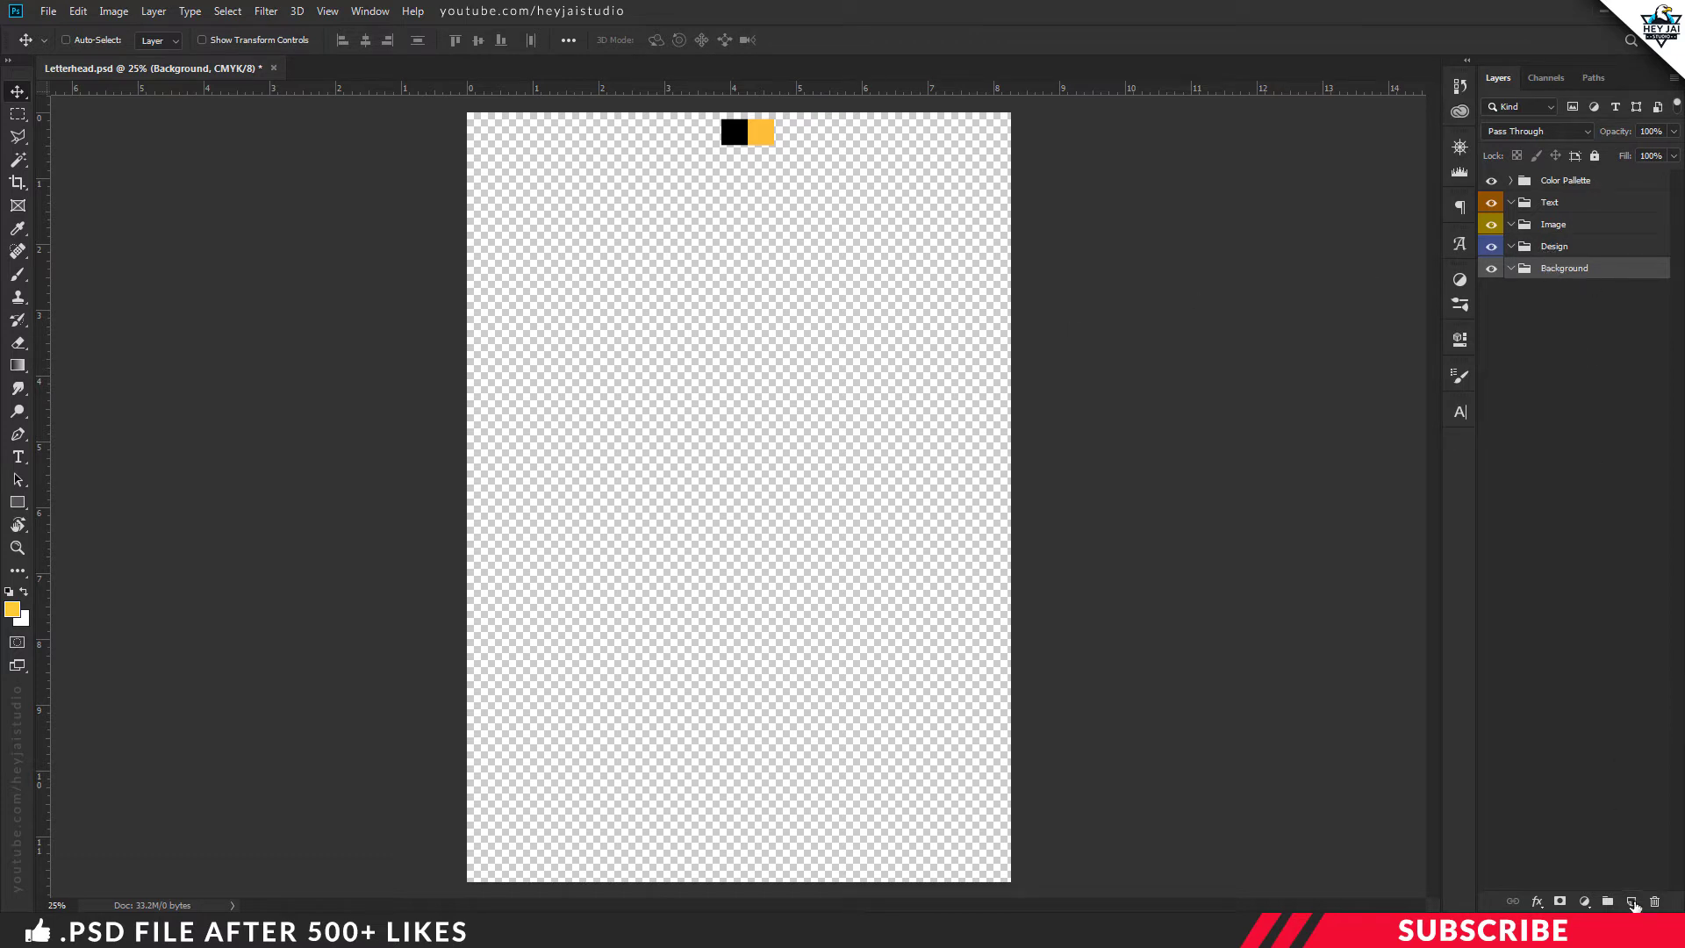
Add Layer 1 in the Background group and fill it with white
{"action": "left_click", "coordinate": [1633, 902]}
{"action": "left_click", "coordinate": [12, 610]}
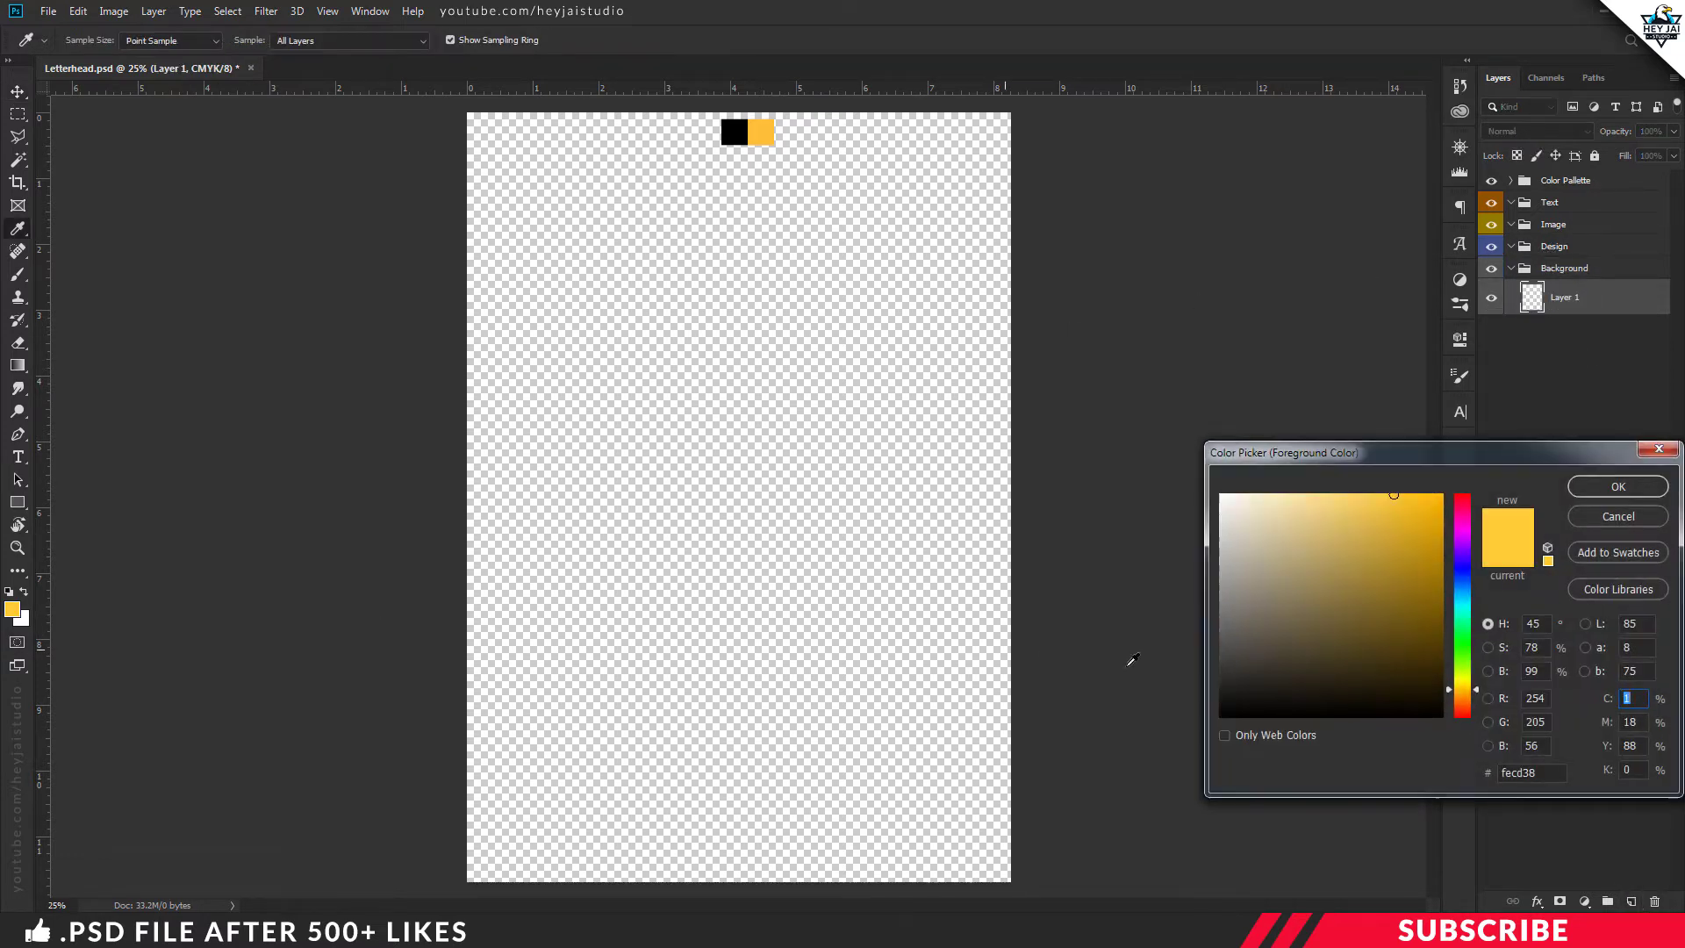
{"action": "left_click_drag", "start_coordinate": [1220, 637], "coordinate": [1220, 494]}
{"action": "left_click", "coordinate": [1637, 488]}
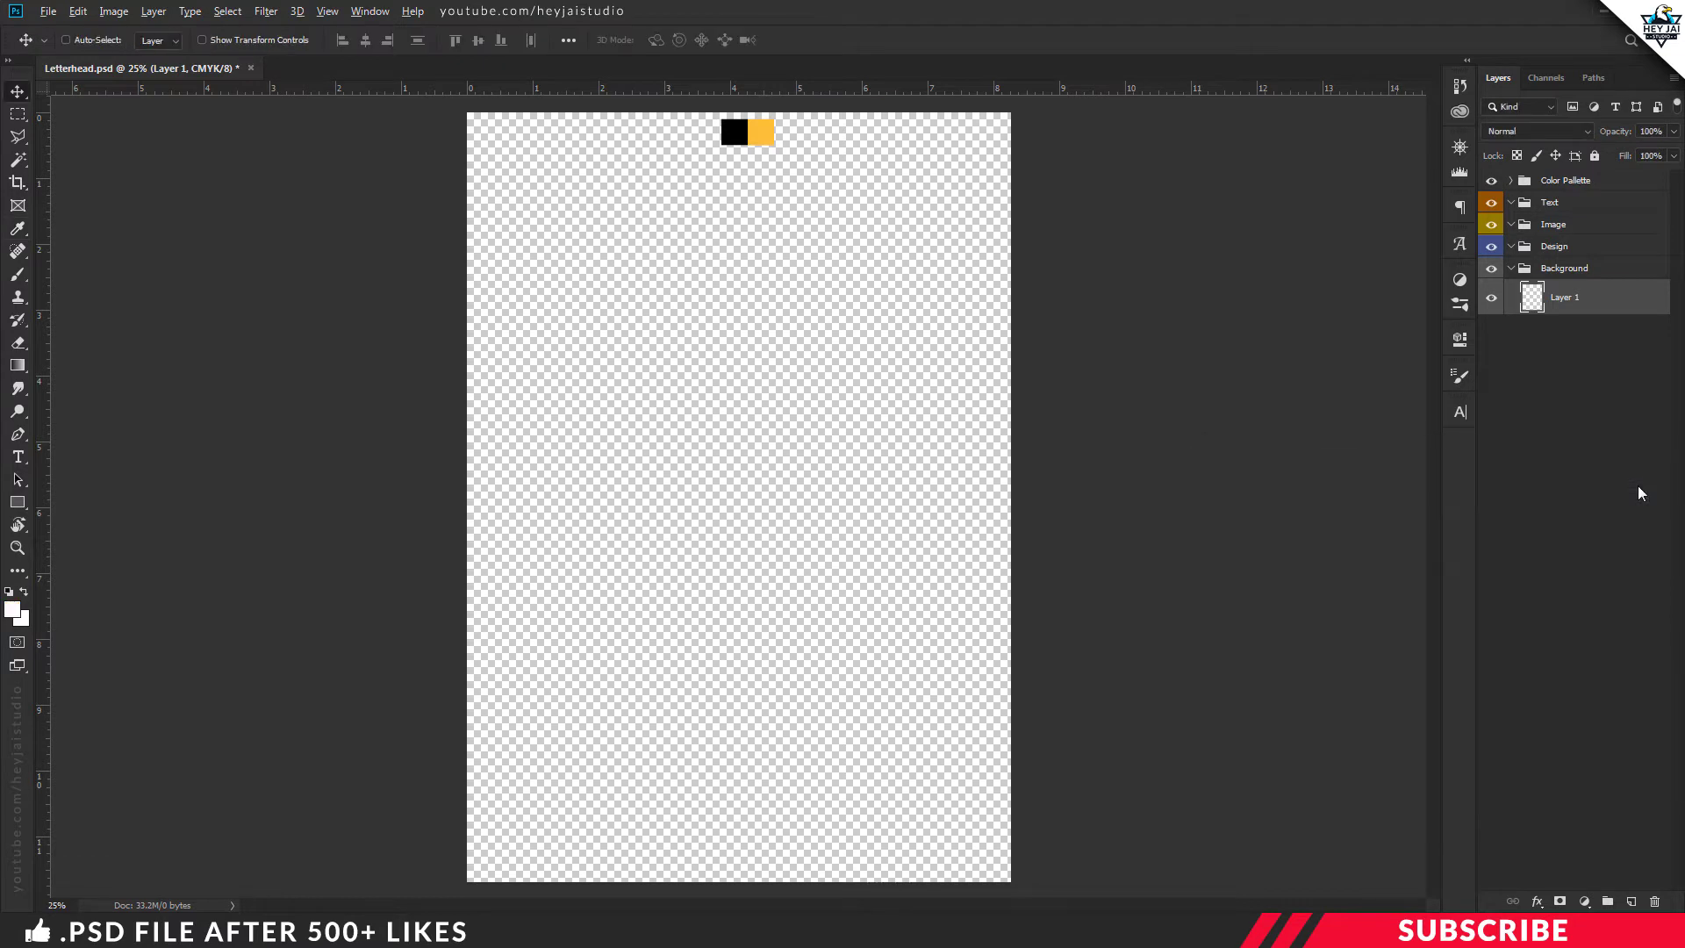
{"action": "key", "text": "alt+BackSpace"}
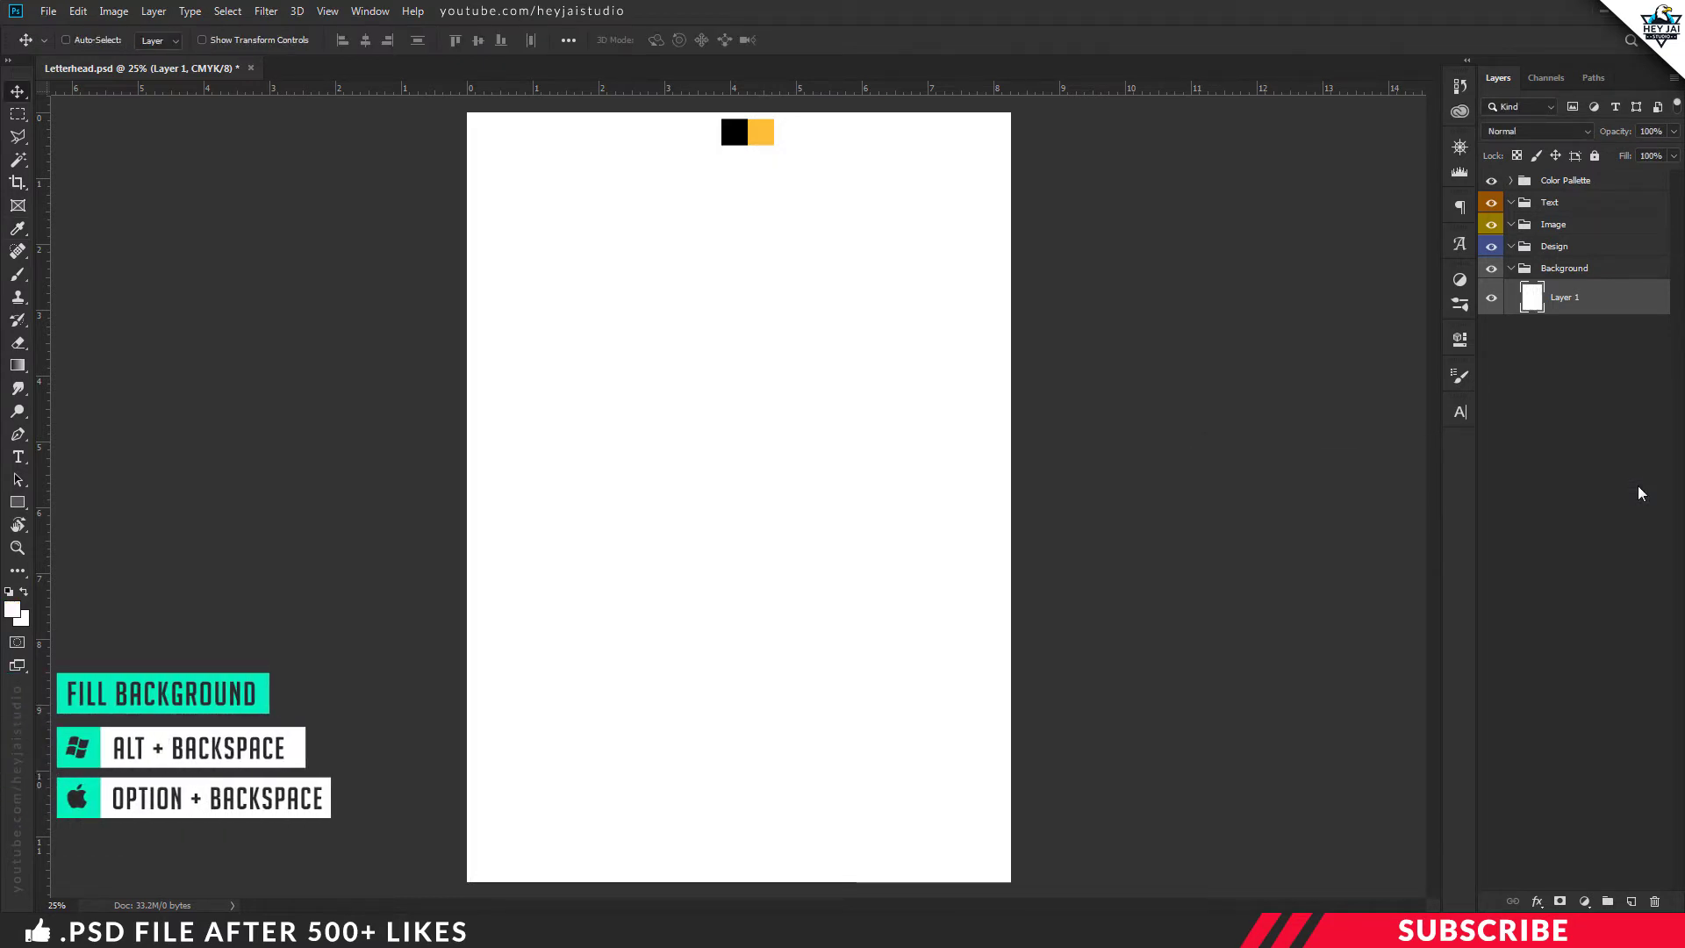
{"action": "left_click", "coordinate": [334, 11]}
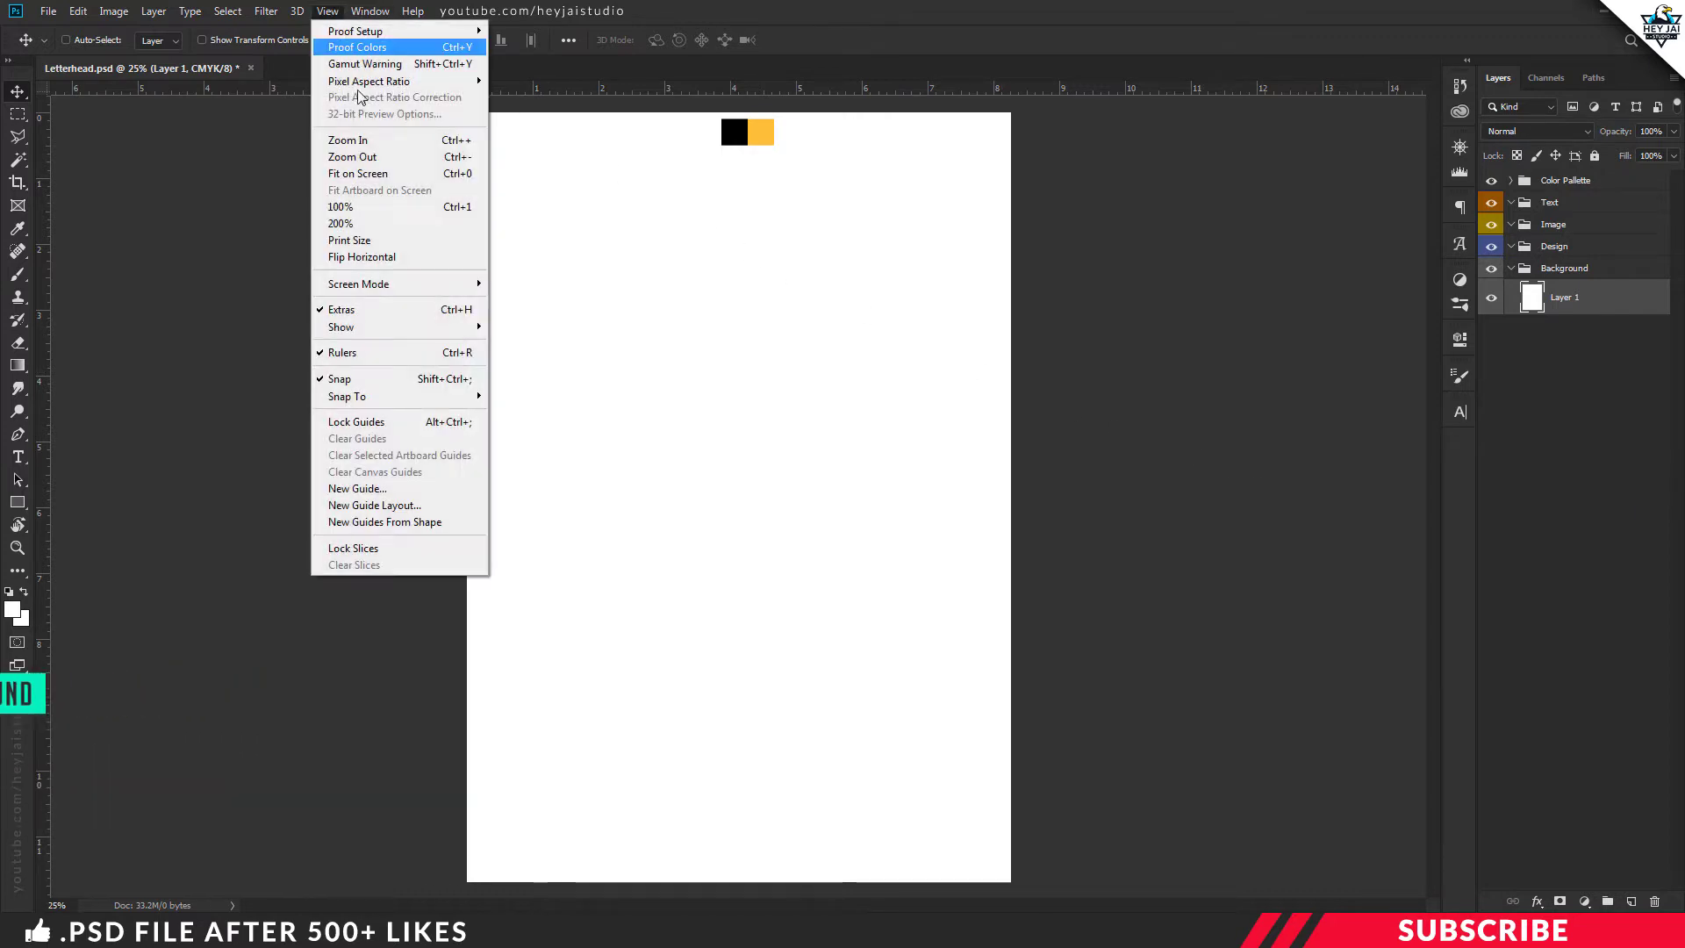
Start a Custom guide layout with Margin enabled and a 0.5 in top margin
{"action": "left_click", "coordinate": [376, 507]}
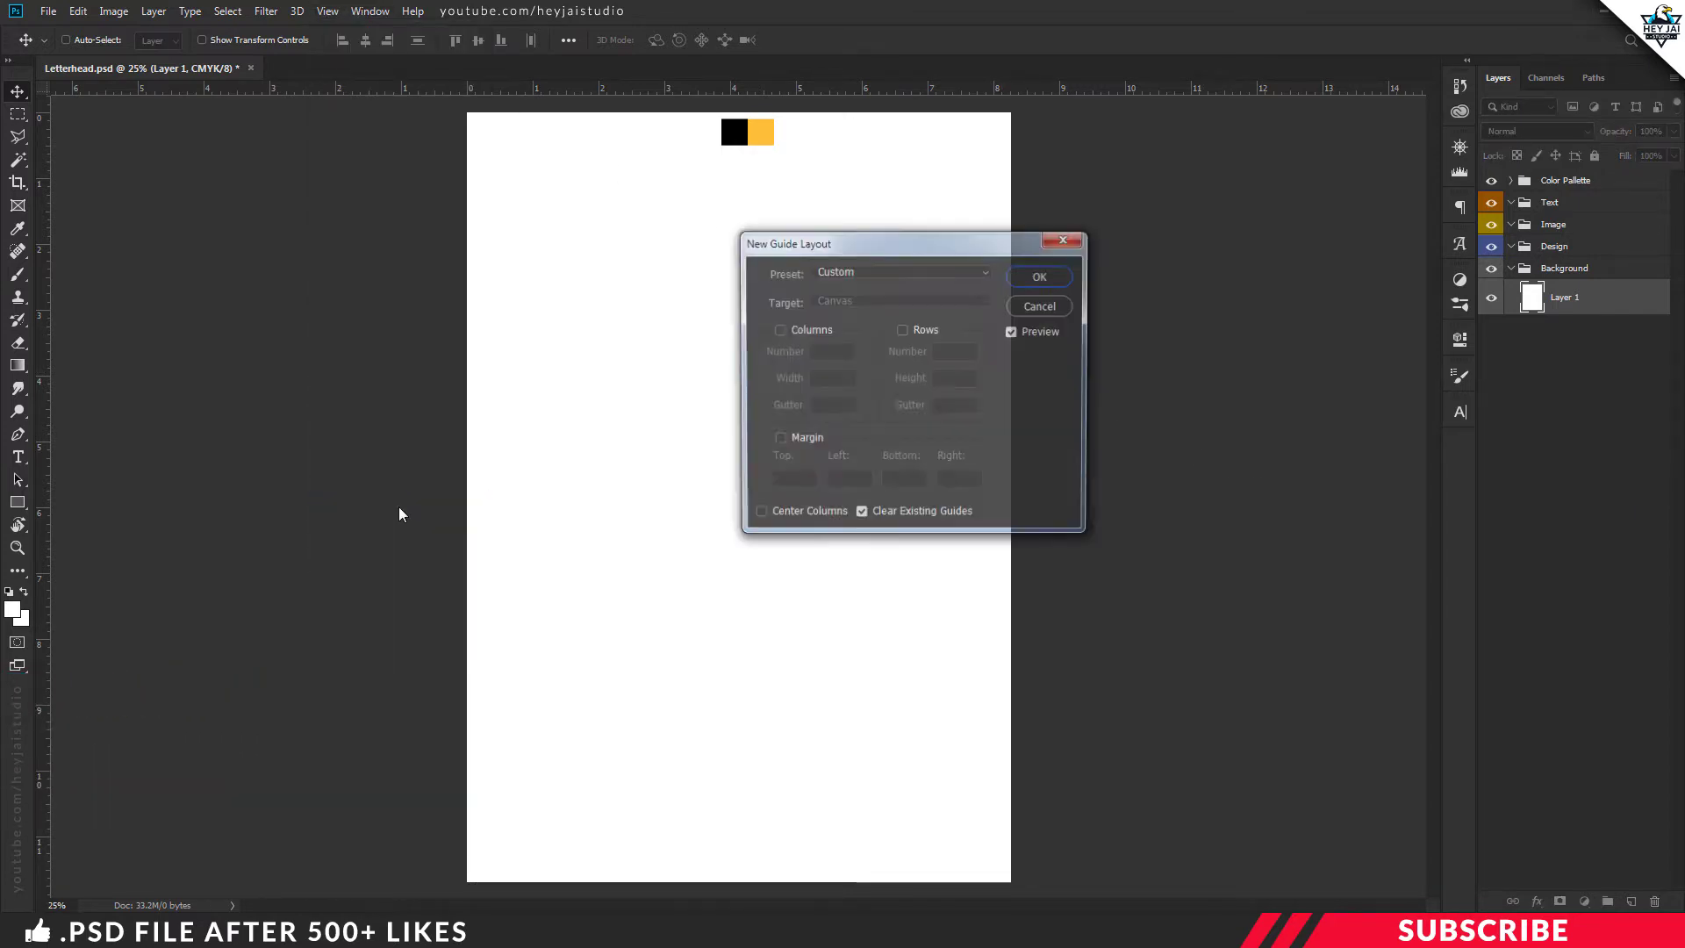
{"action": "left_click", "coordinate": [851, 272]}
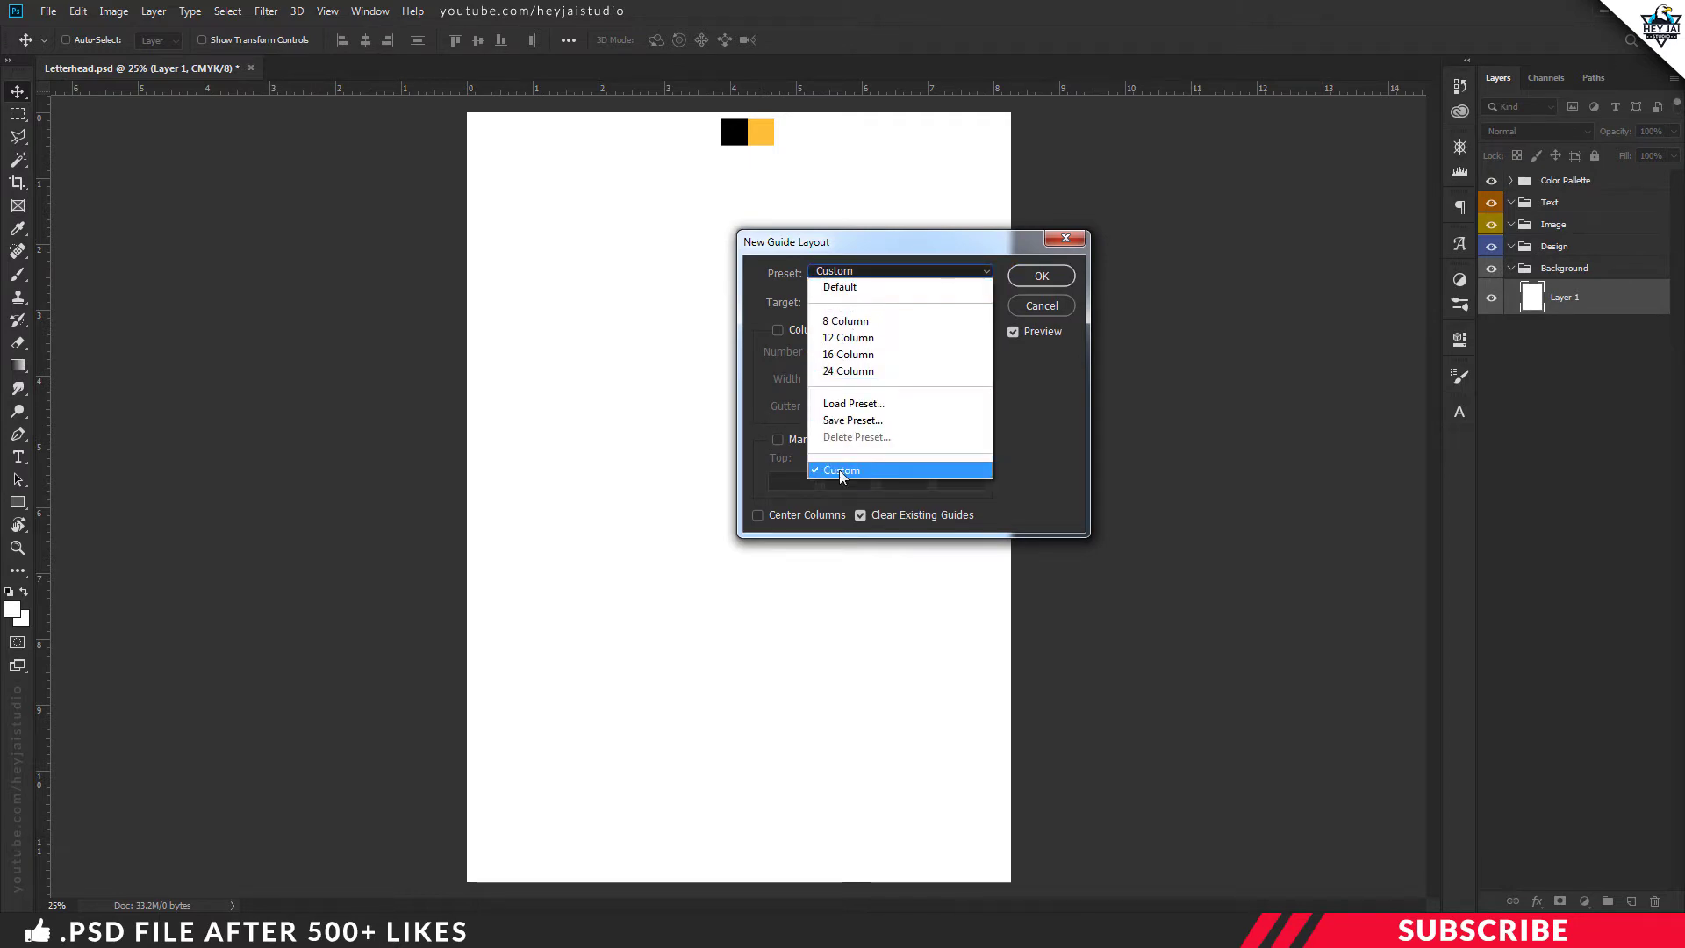
{"action": "left_click", "coordinate": [843, 473]}
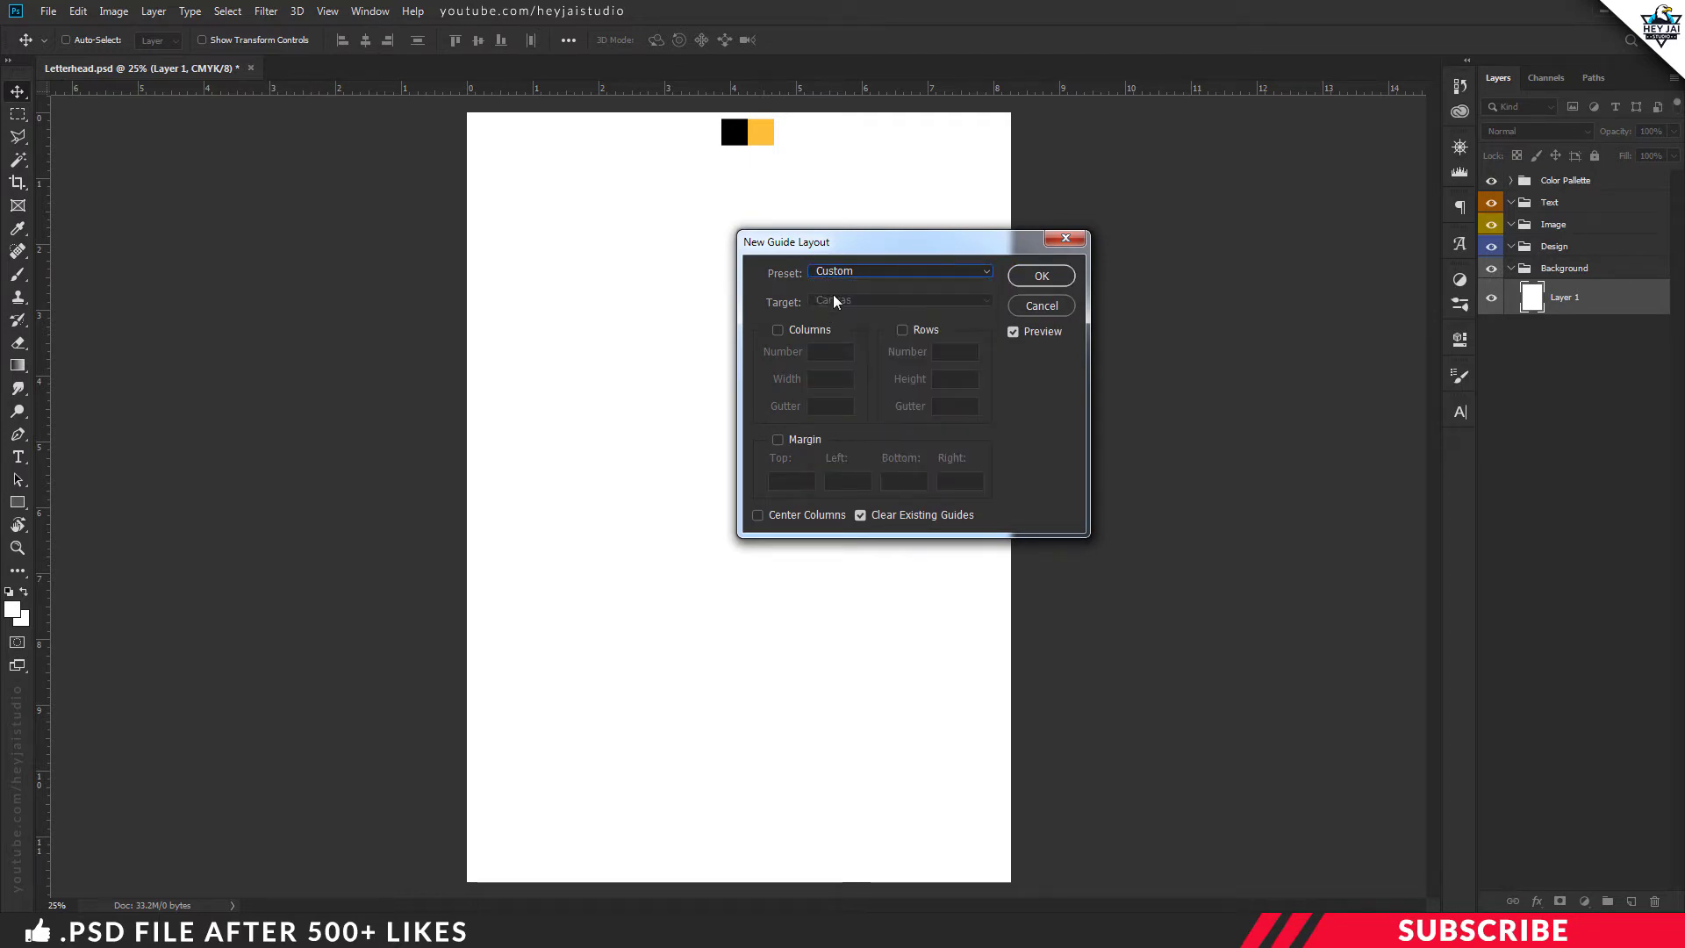
{"action": "left_click", "coordinate": [779, 440]}
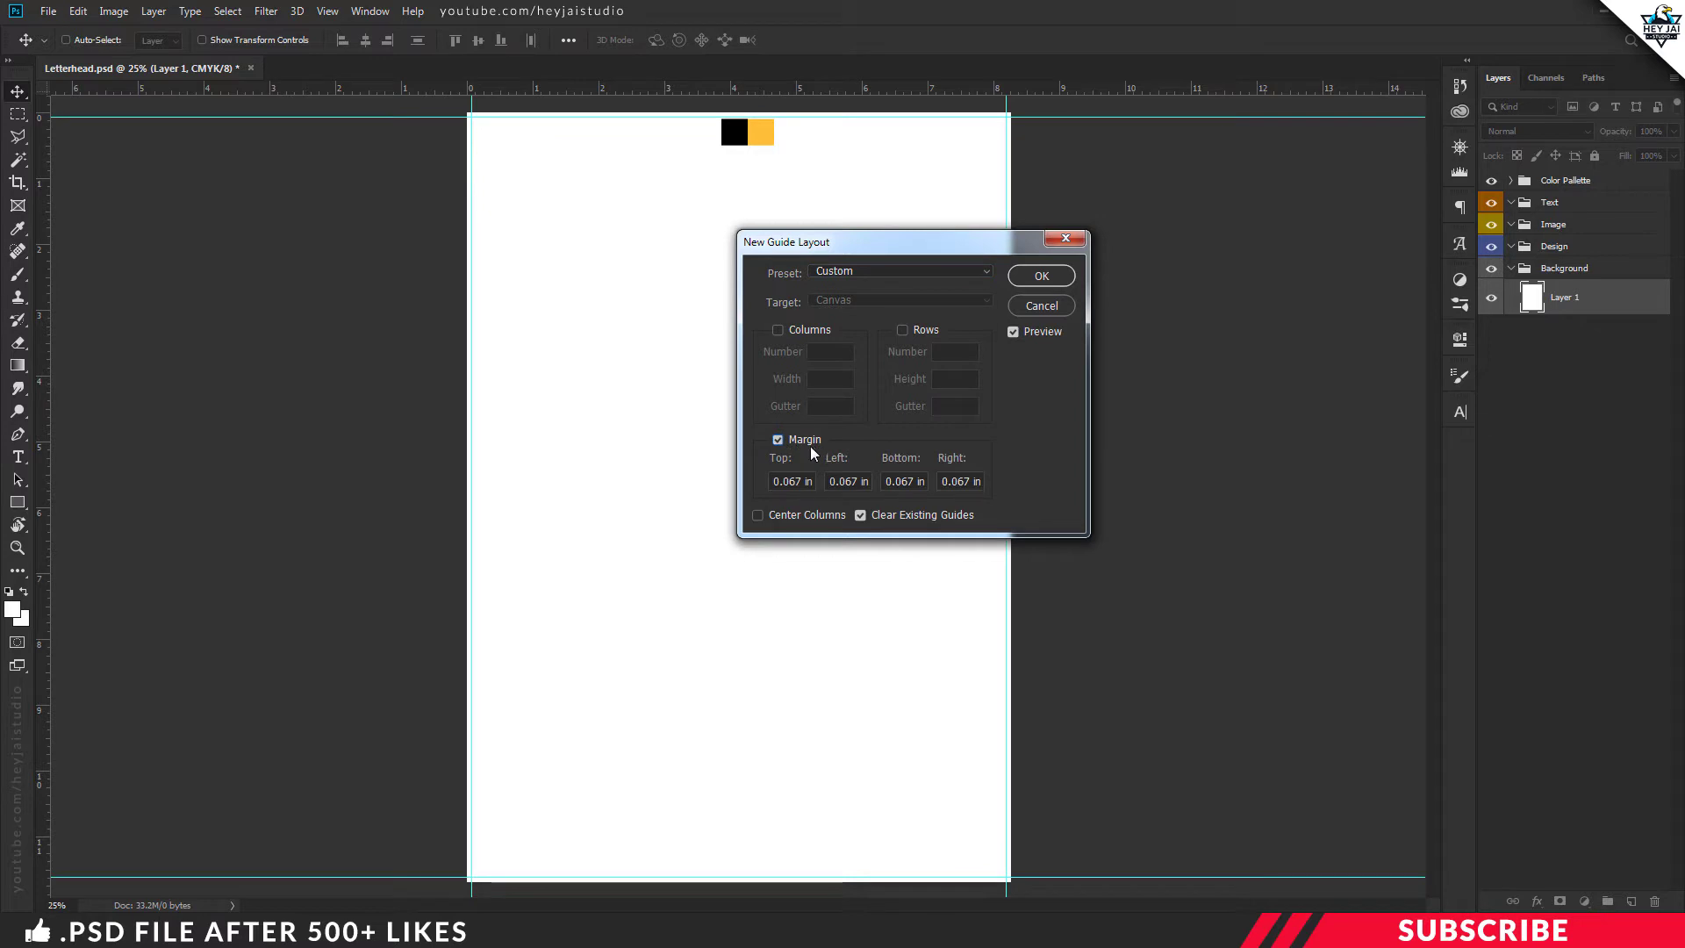
{"action": "left_click_drag", "start_coordinate": [814, 482], "coordinate": [769, 483]}
{"action": "type", "text": "0."}
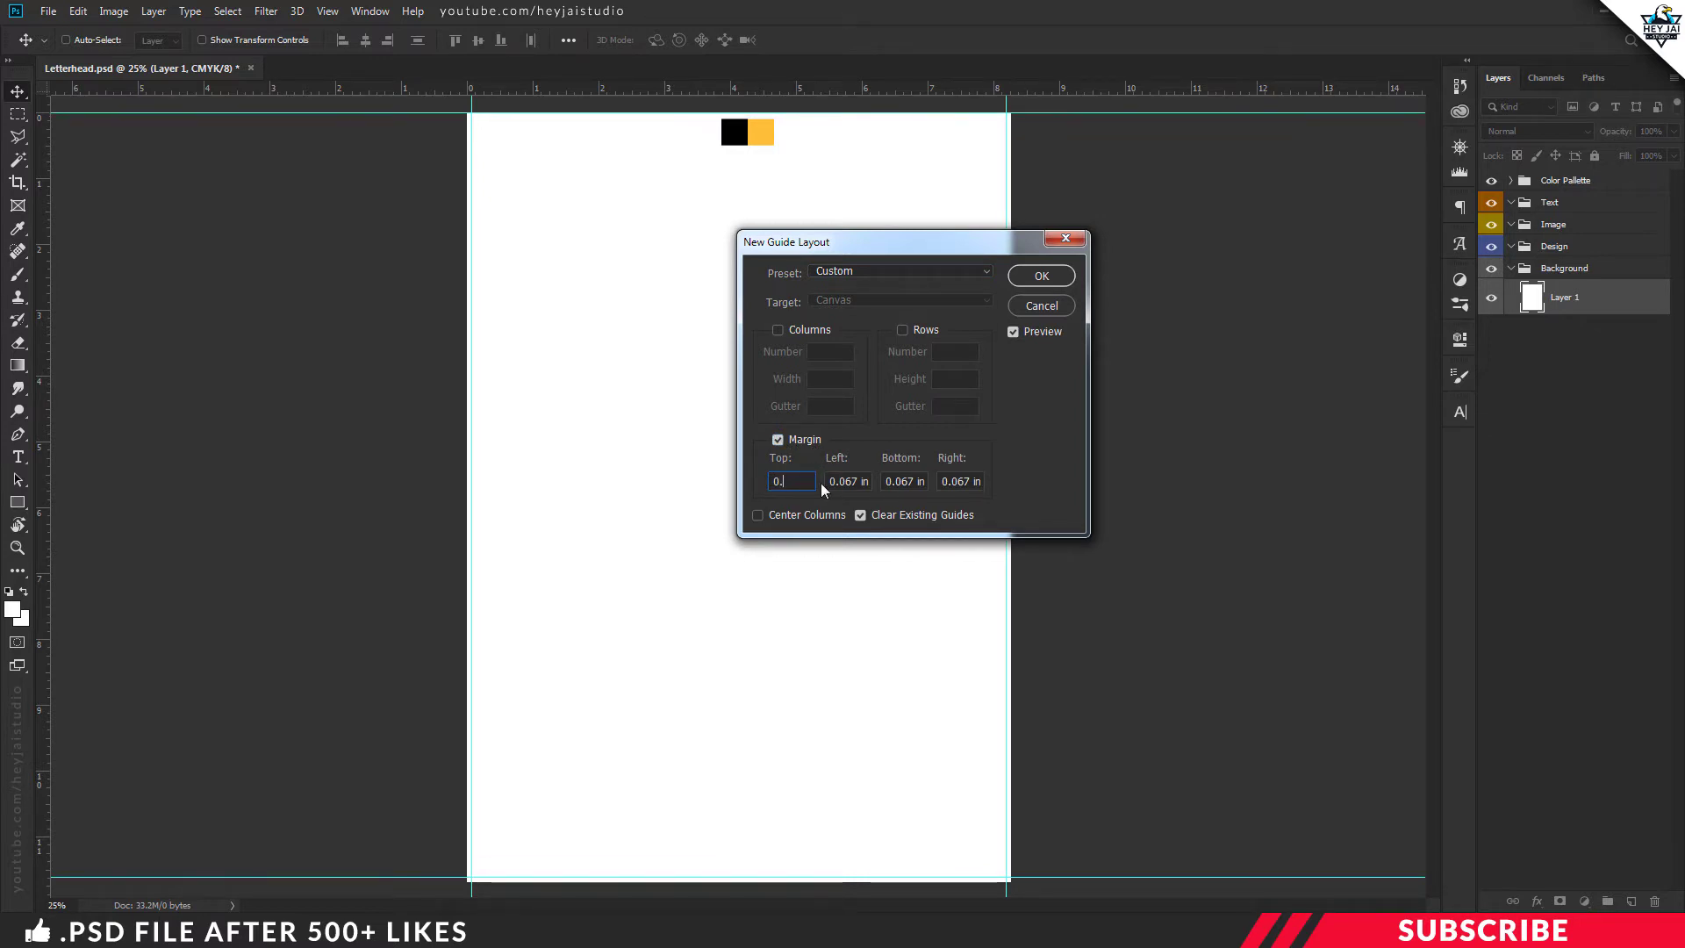
{"action": "type", "text": "5in"}
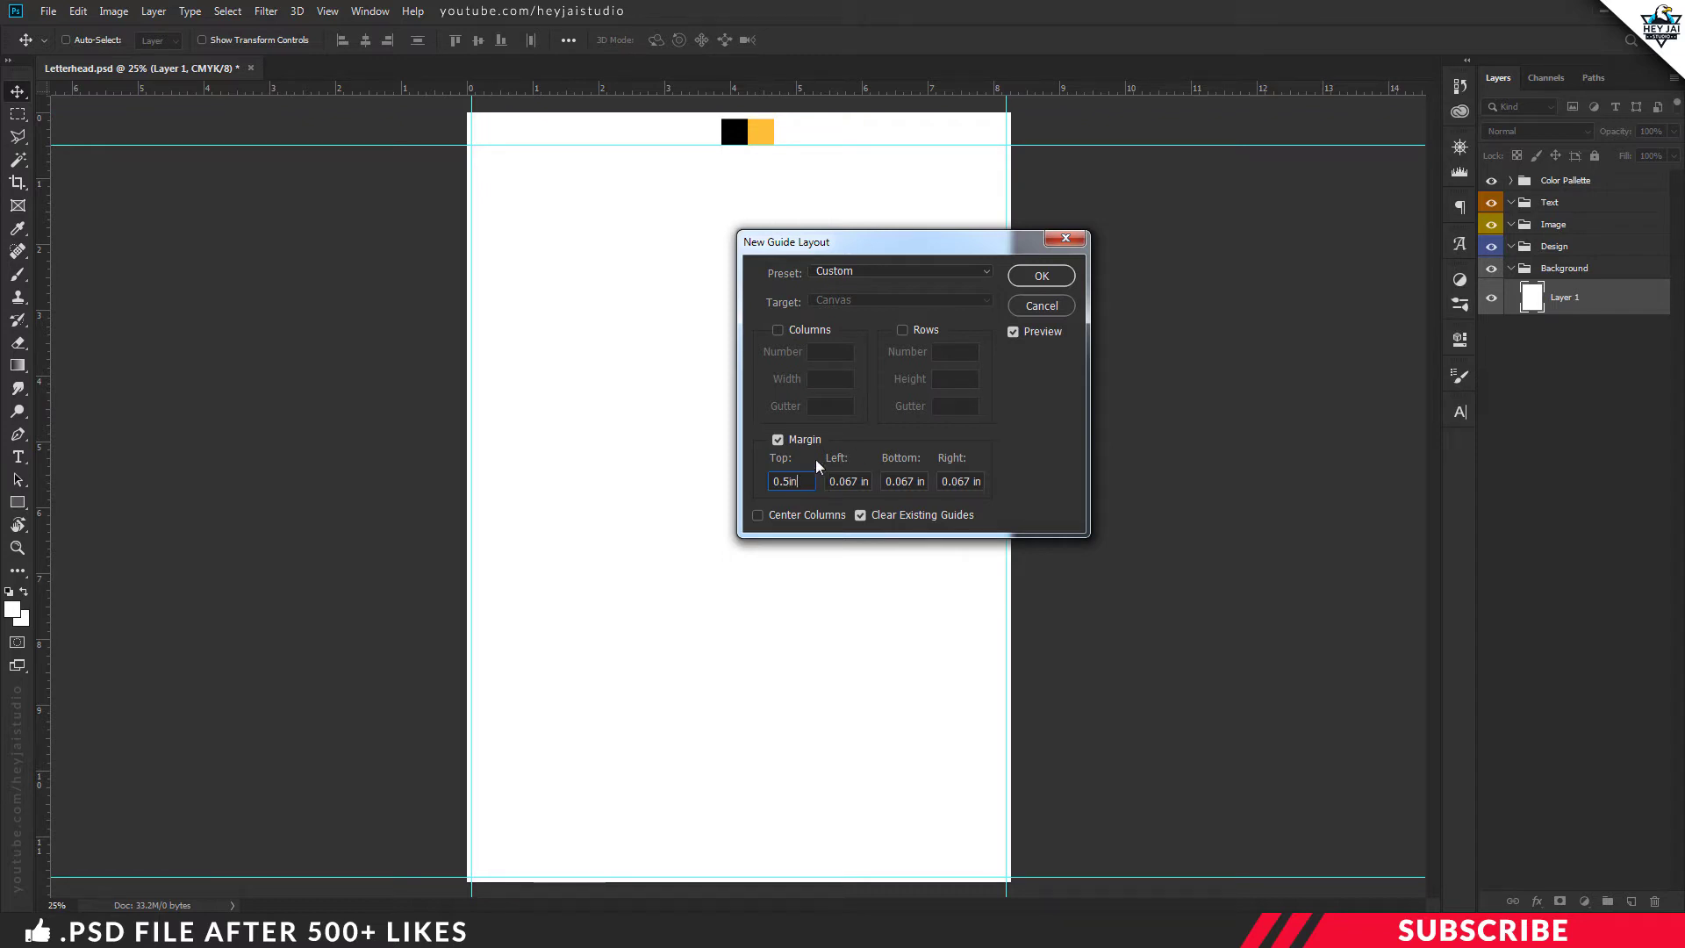
Copy 0.5 in into the left, bottom and right margins and apply the guides
{"action": "double_click", "coordinate": [800, 482]}
{"action": "key", "text": "ctrl+c"}
{"action": "double_click", "coordinate": [844, 482]}
{"action": "key", "text": "ctrl+v"}
{"action": "double_click", "coordinate": [902, 482]}
{"action": "key", "text": "ctrl+v"}
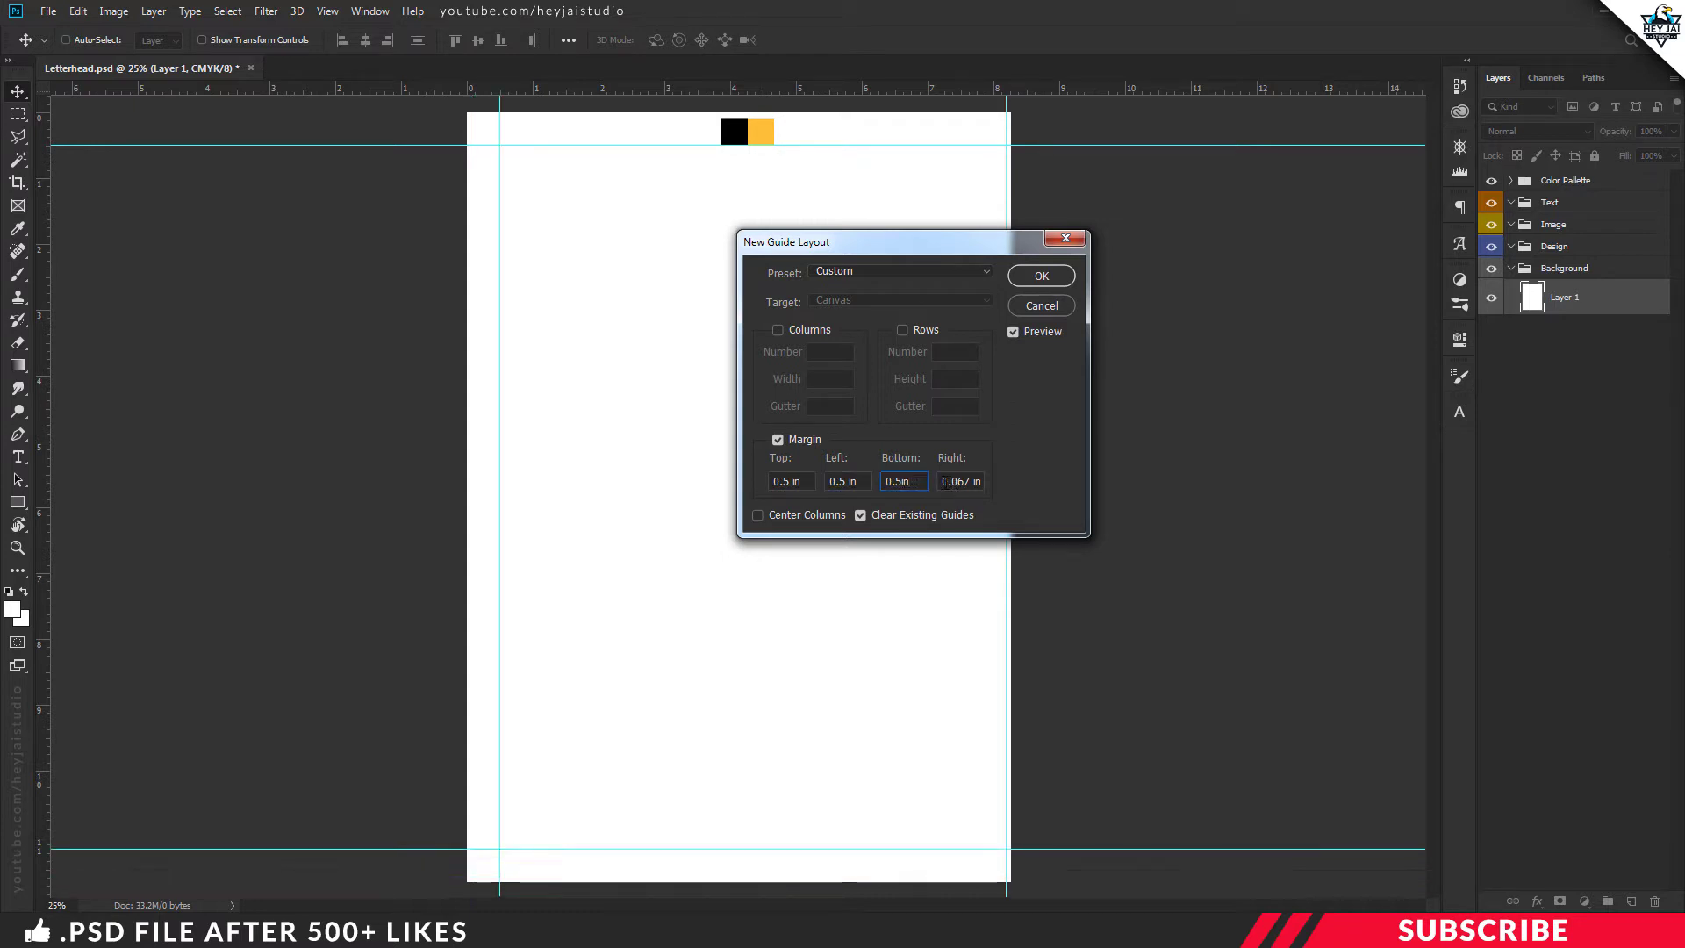
{"action": "double_click", "coordinate": [990, 482]}
{"action": "key", "text": "ctrl+v"}
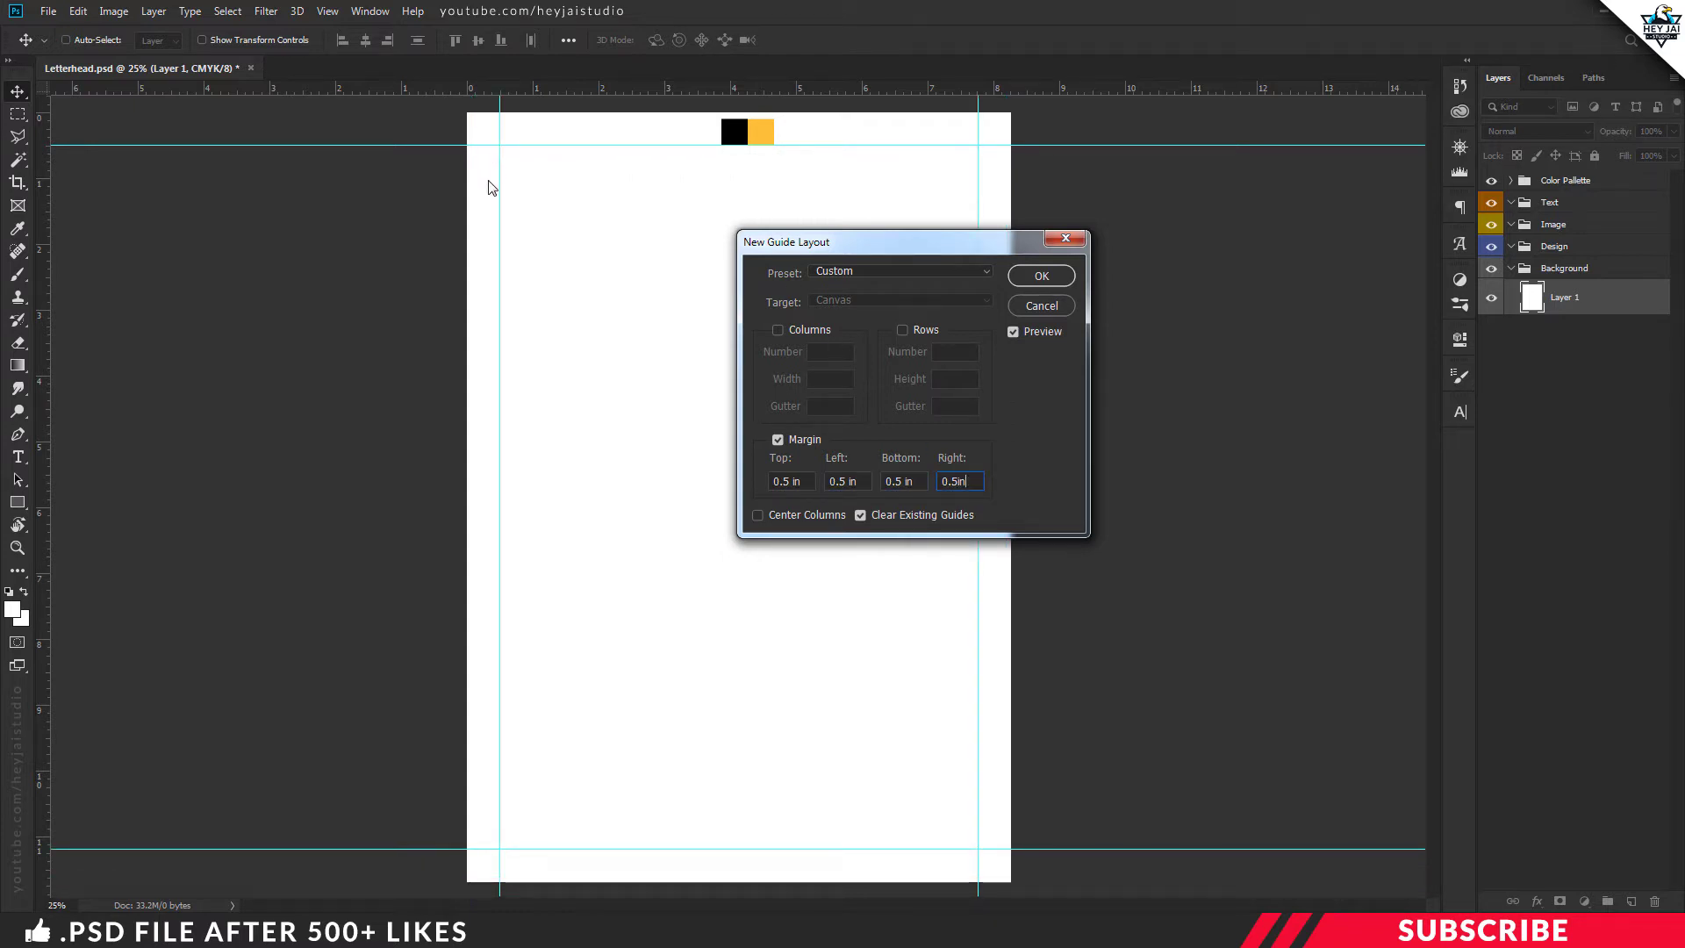
{"action": "left_click", "coordinate": [1042, 277]}
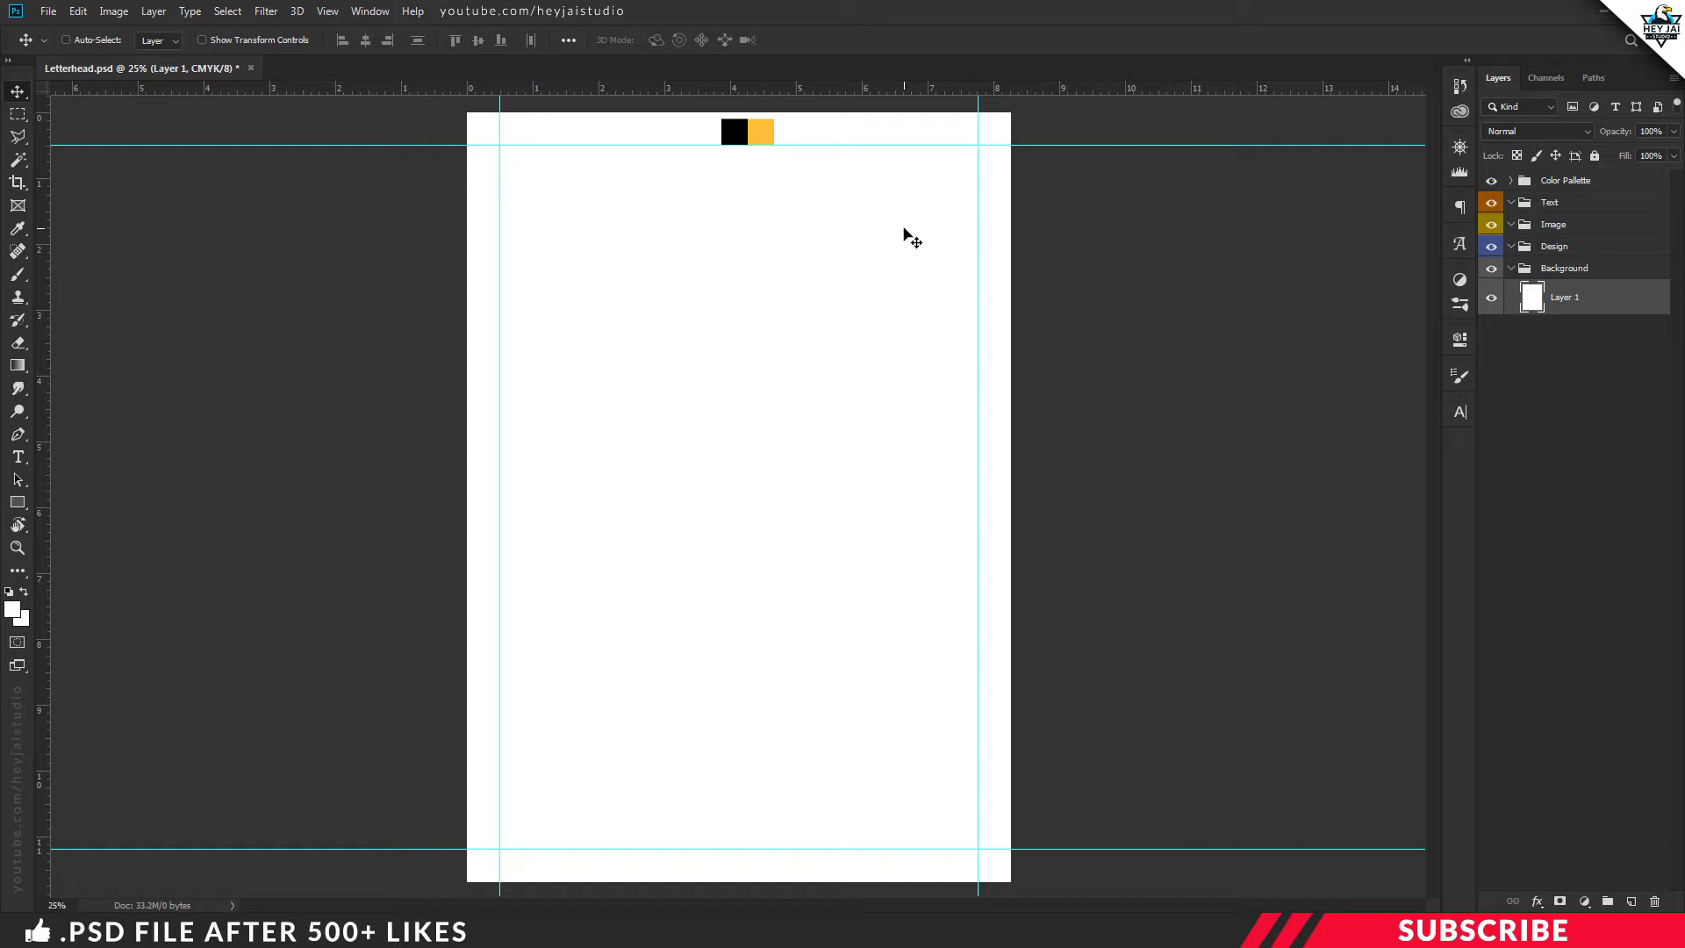
Add a new layer in the Design group and set the foreground colour to the palette yellow
{"action": "left_click", "coordinate": [1512, 268]}
{"action": "left_click", "coordinate": [1547, 250]}
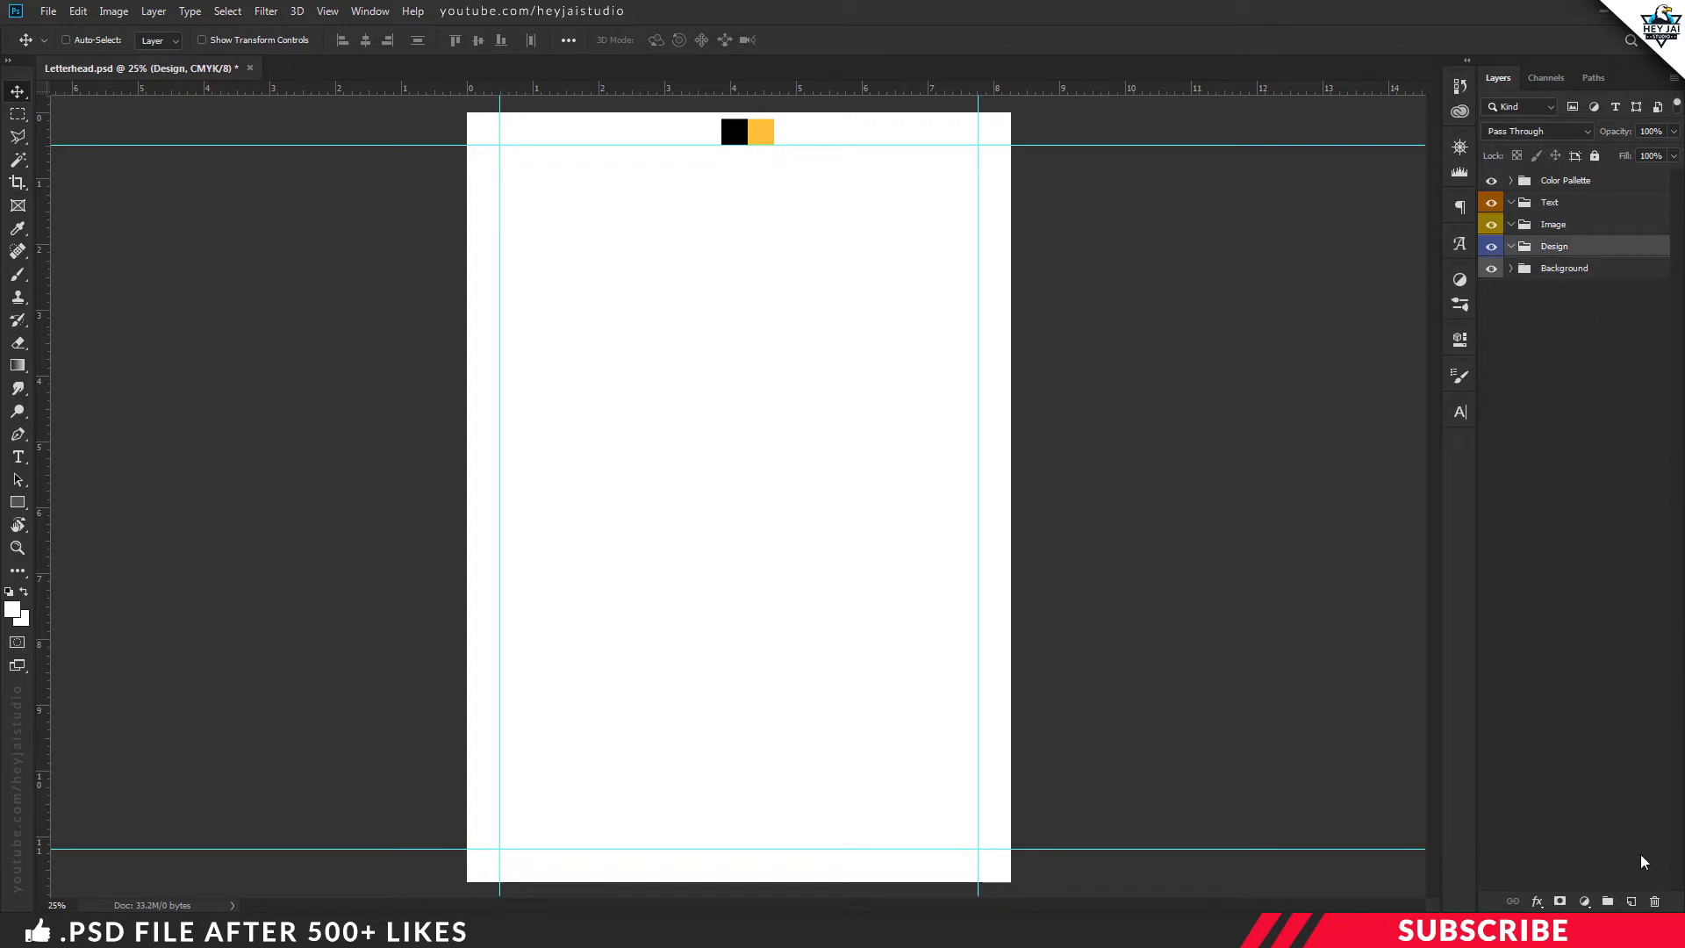
{"action": "left_click", "coordinate": [1634, 904]}
{"action": "left_click", "coordinate": [12, 609]}
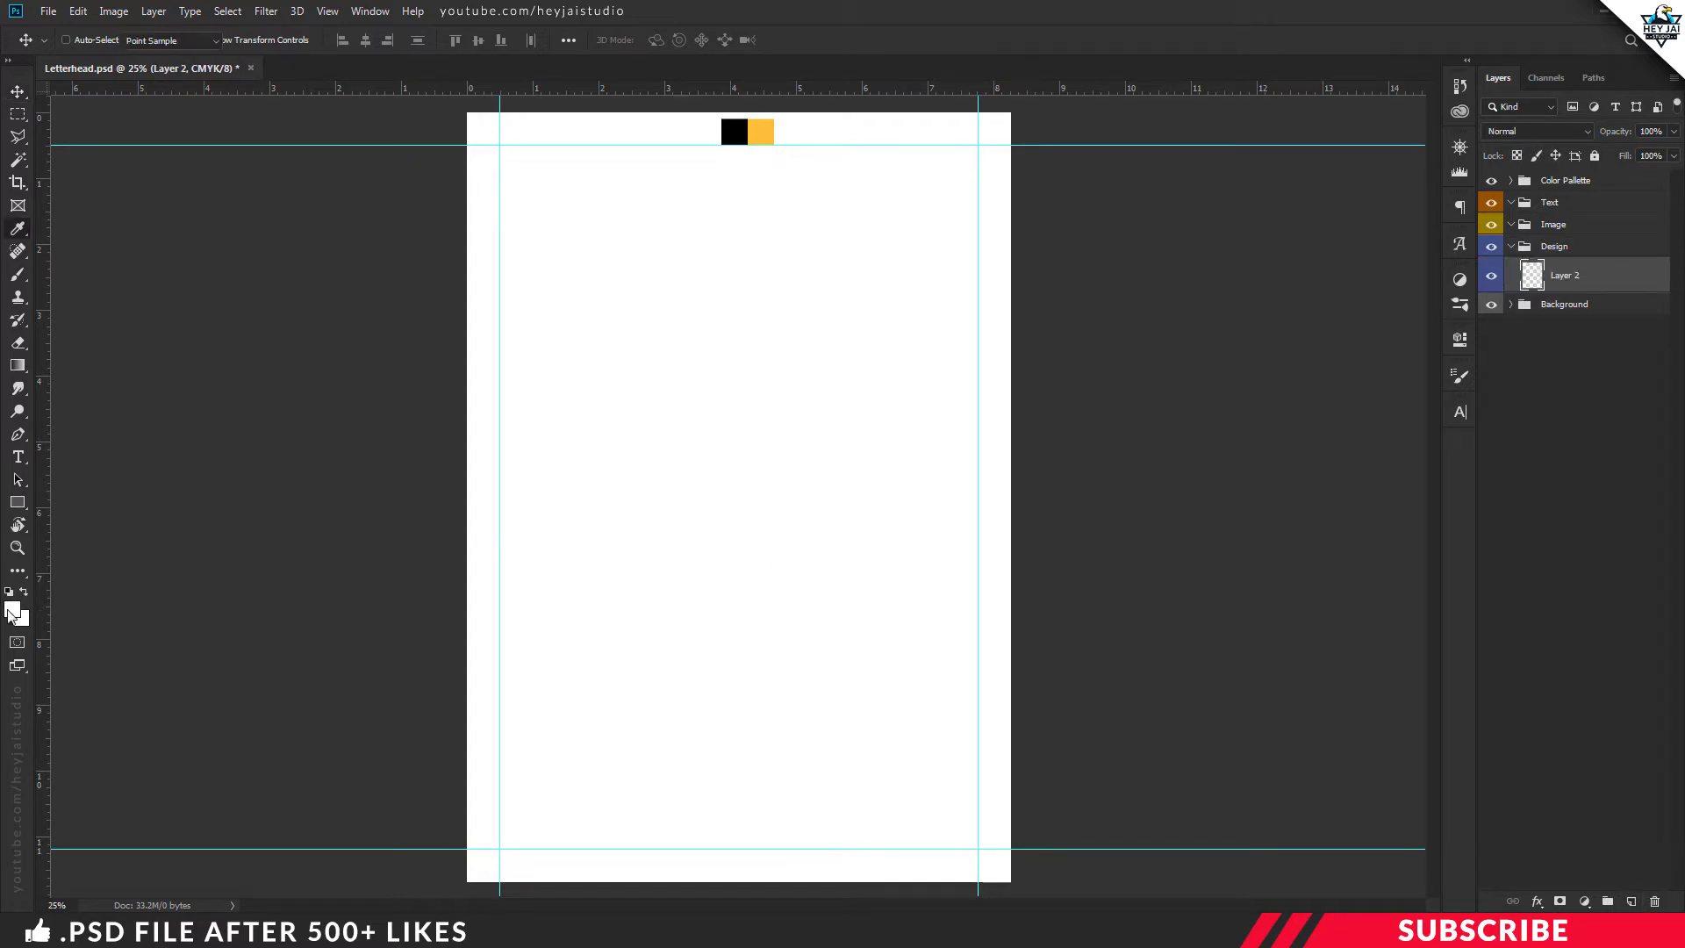
{"action": "left_click", "coordinate": [762, 130]}
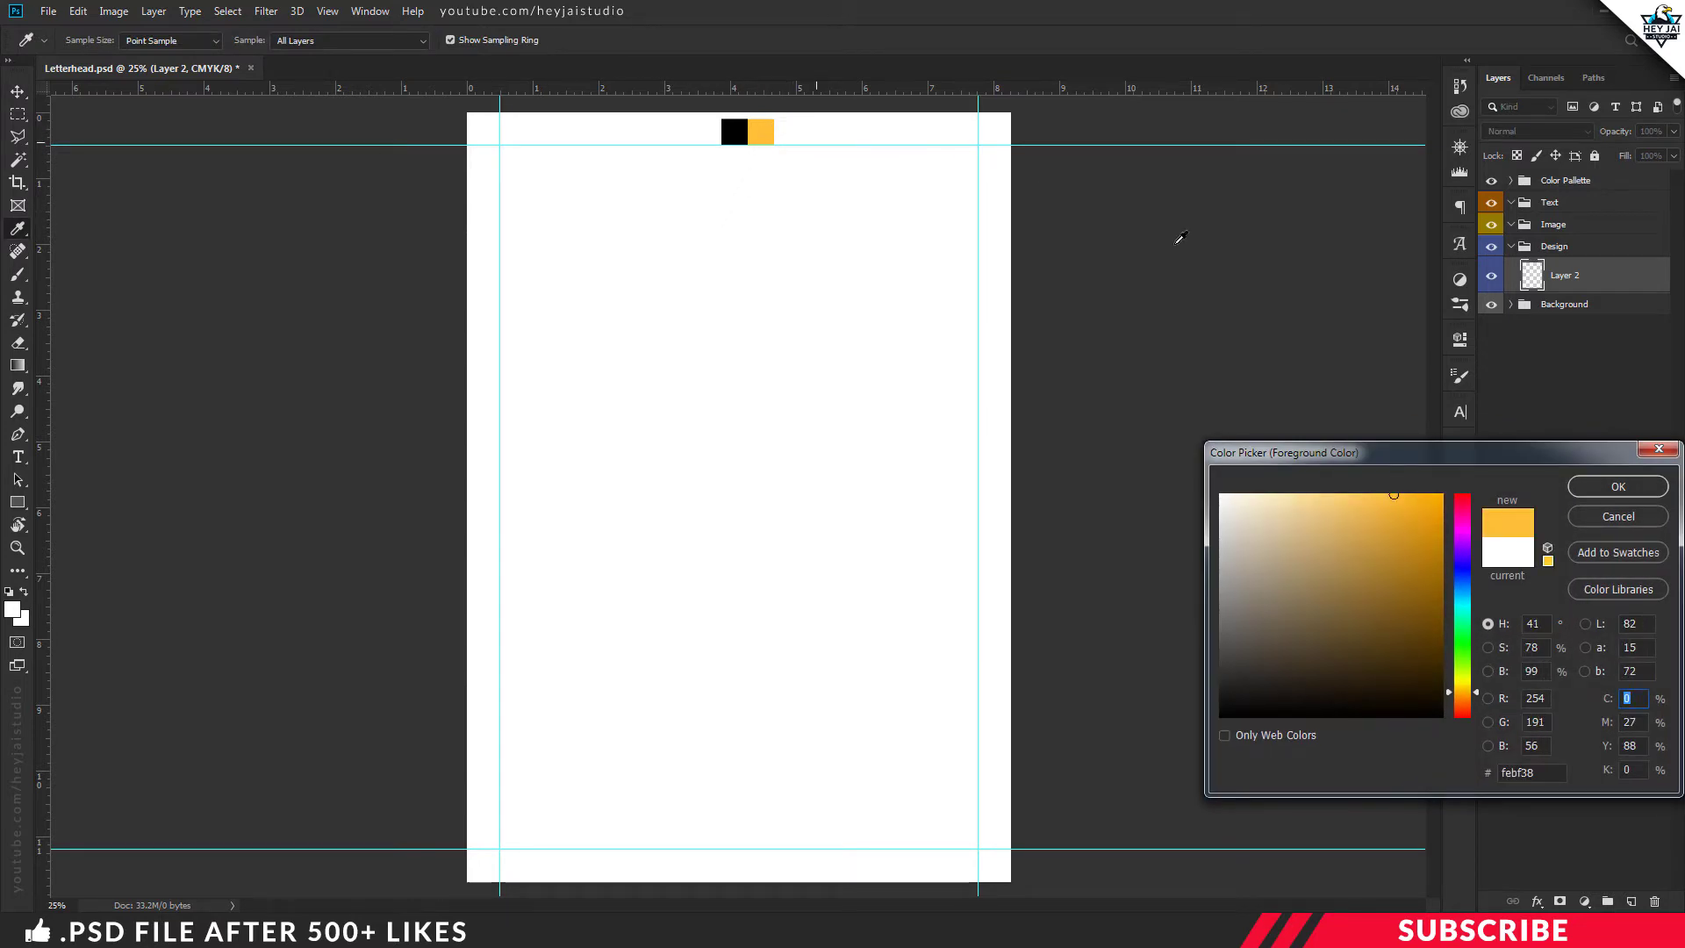
{"action": "left_click", "coordinate": [1619, 487]}
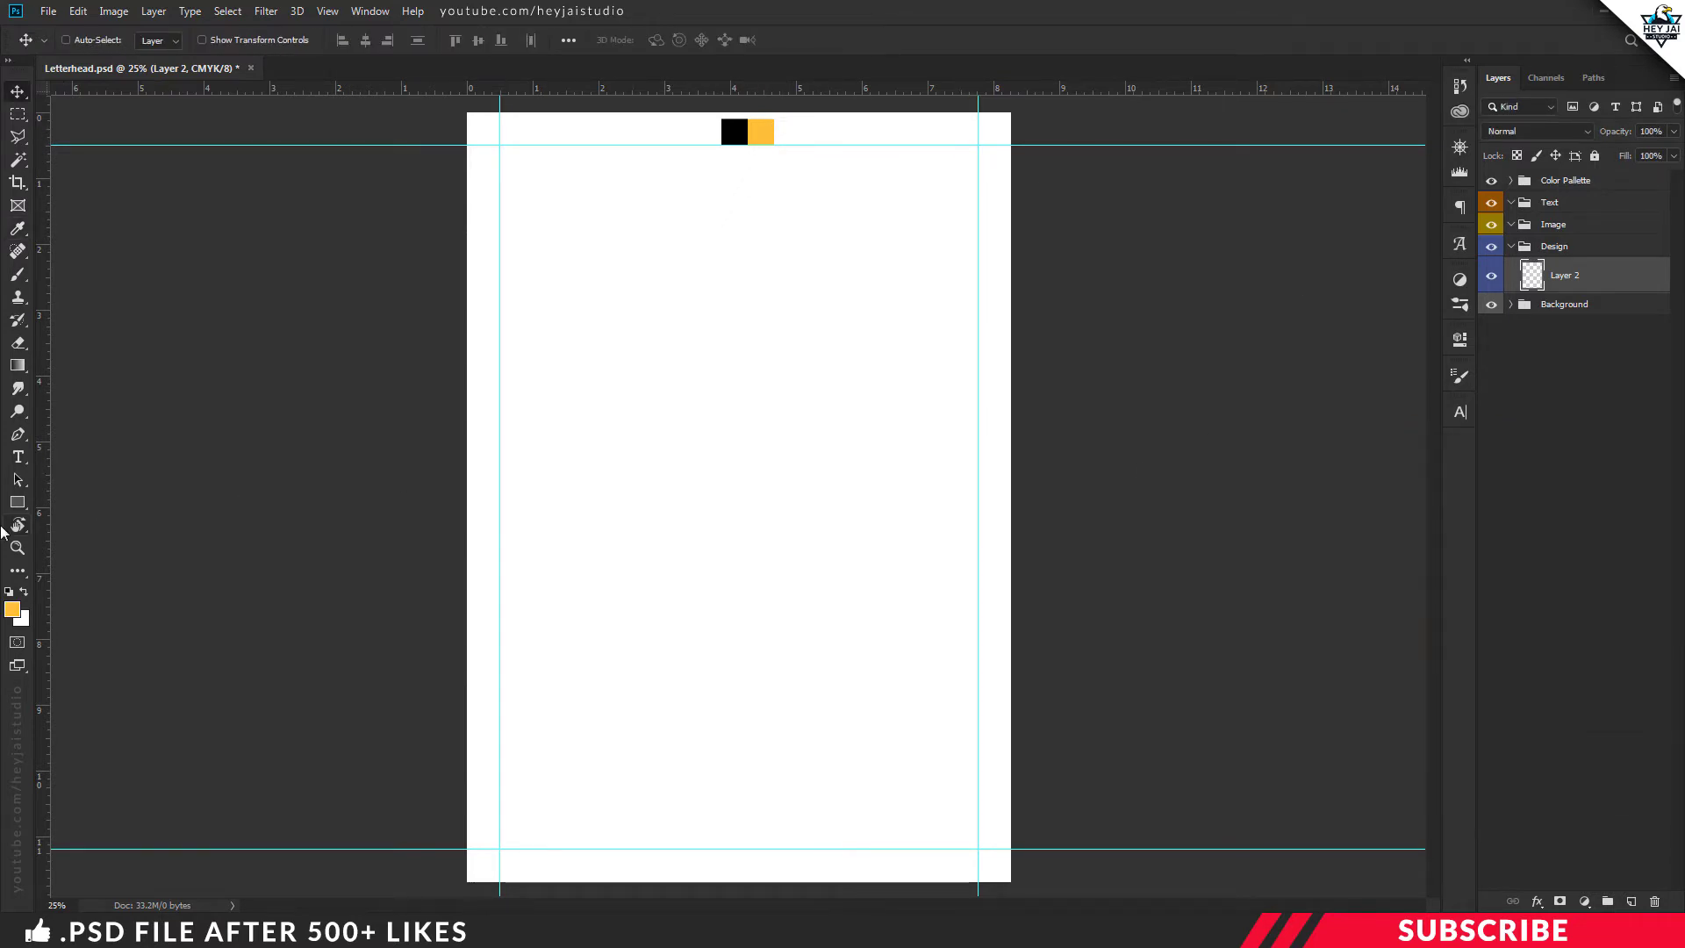
Draw a yellow rectangle at the top-left margin corner, extending its bottom edge slightly lower
{"action": "left_click", "coordinate": [18, 502]}
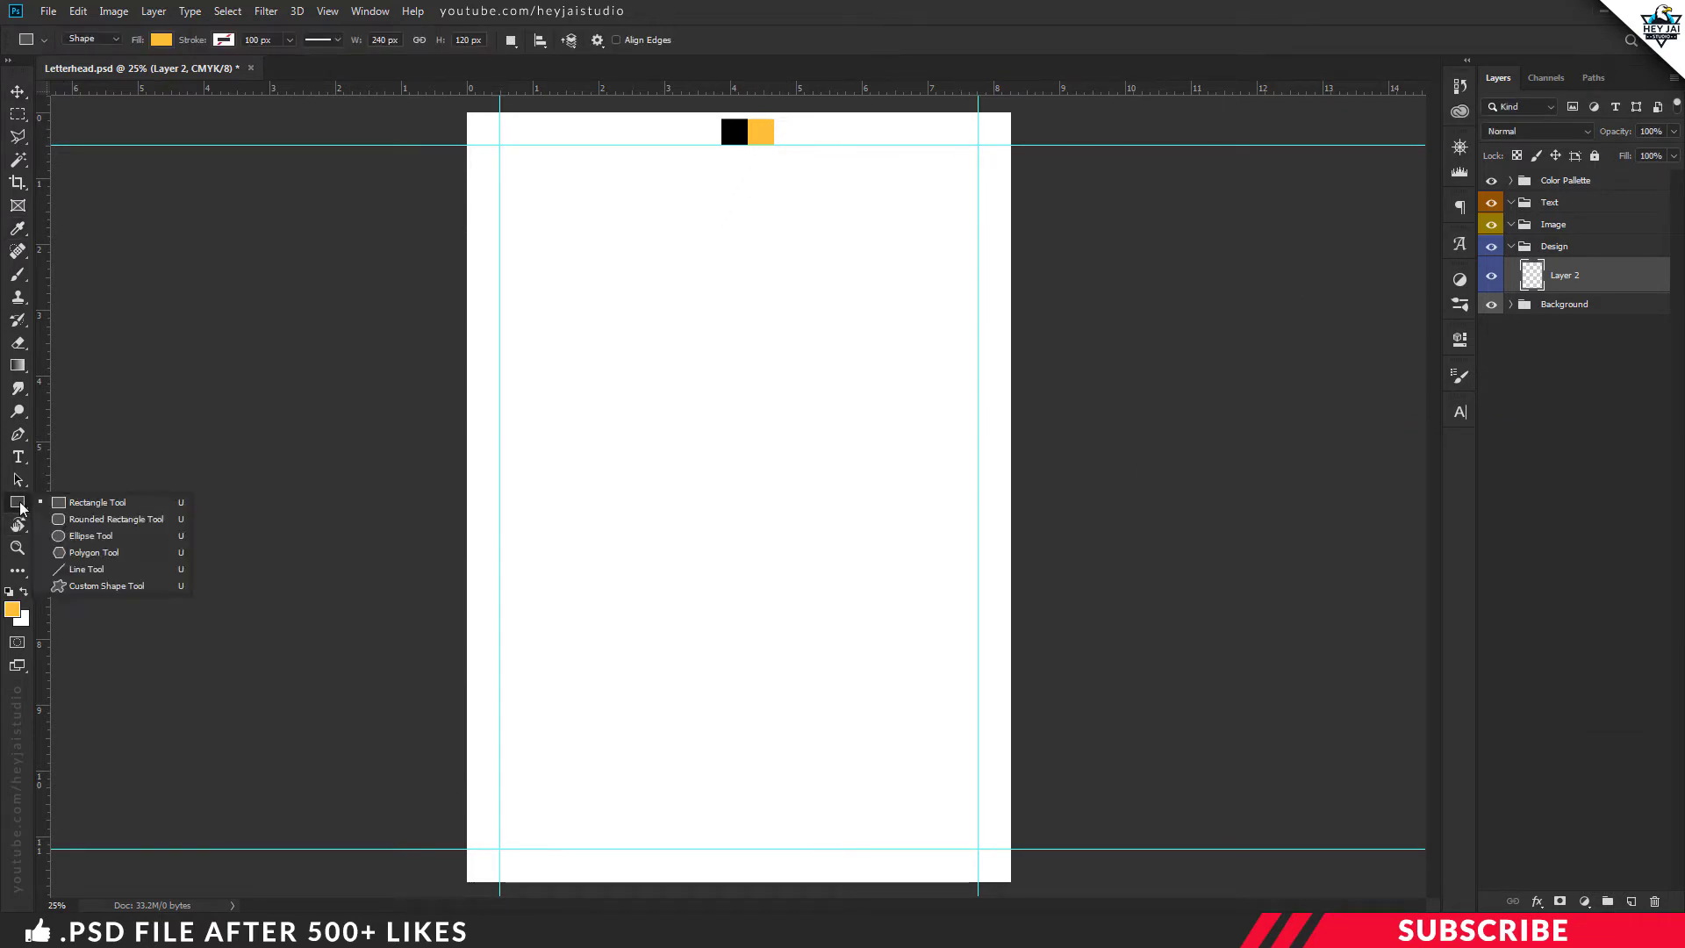
{"action": "left_click", "coordinate": [104, 506]}
{"action": "left_click_drag", "start_coordinate": [500, 114], "coordinate": [659, 235]}
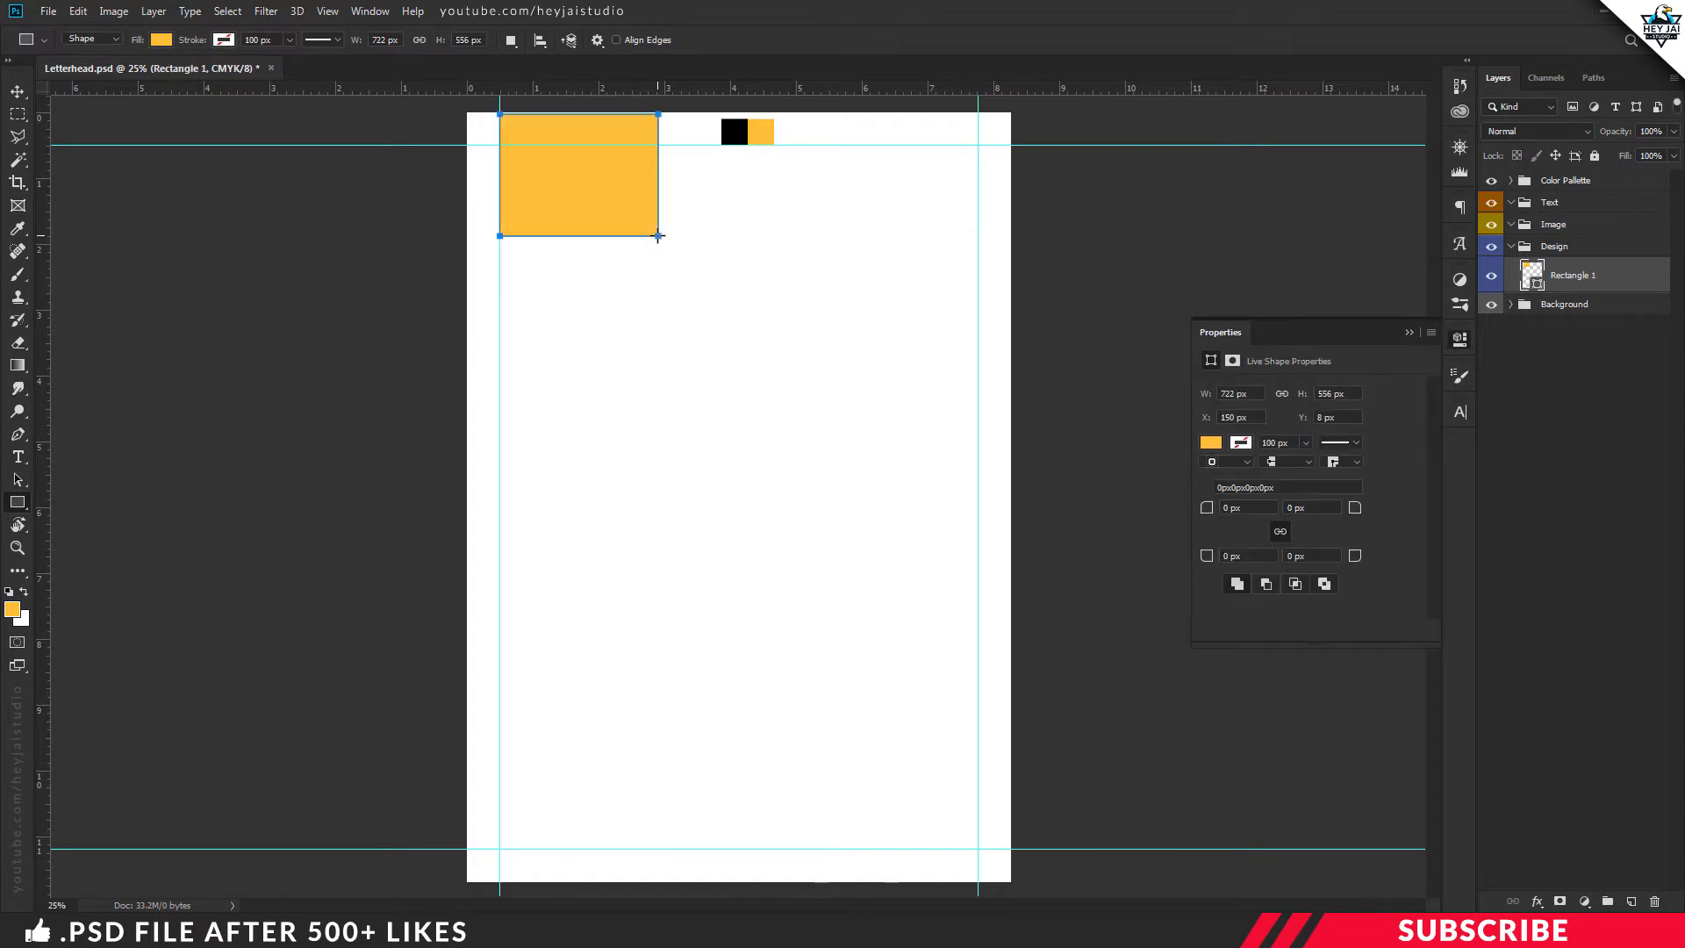
{"action": "key", "text": "ctrl+t"}
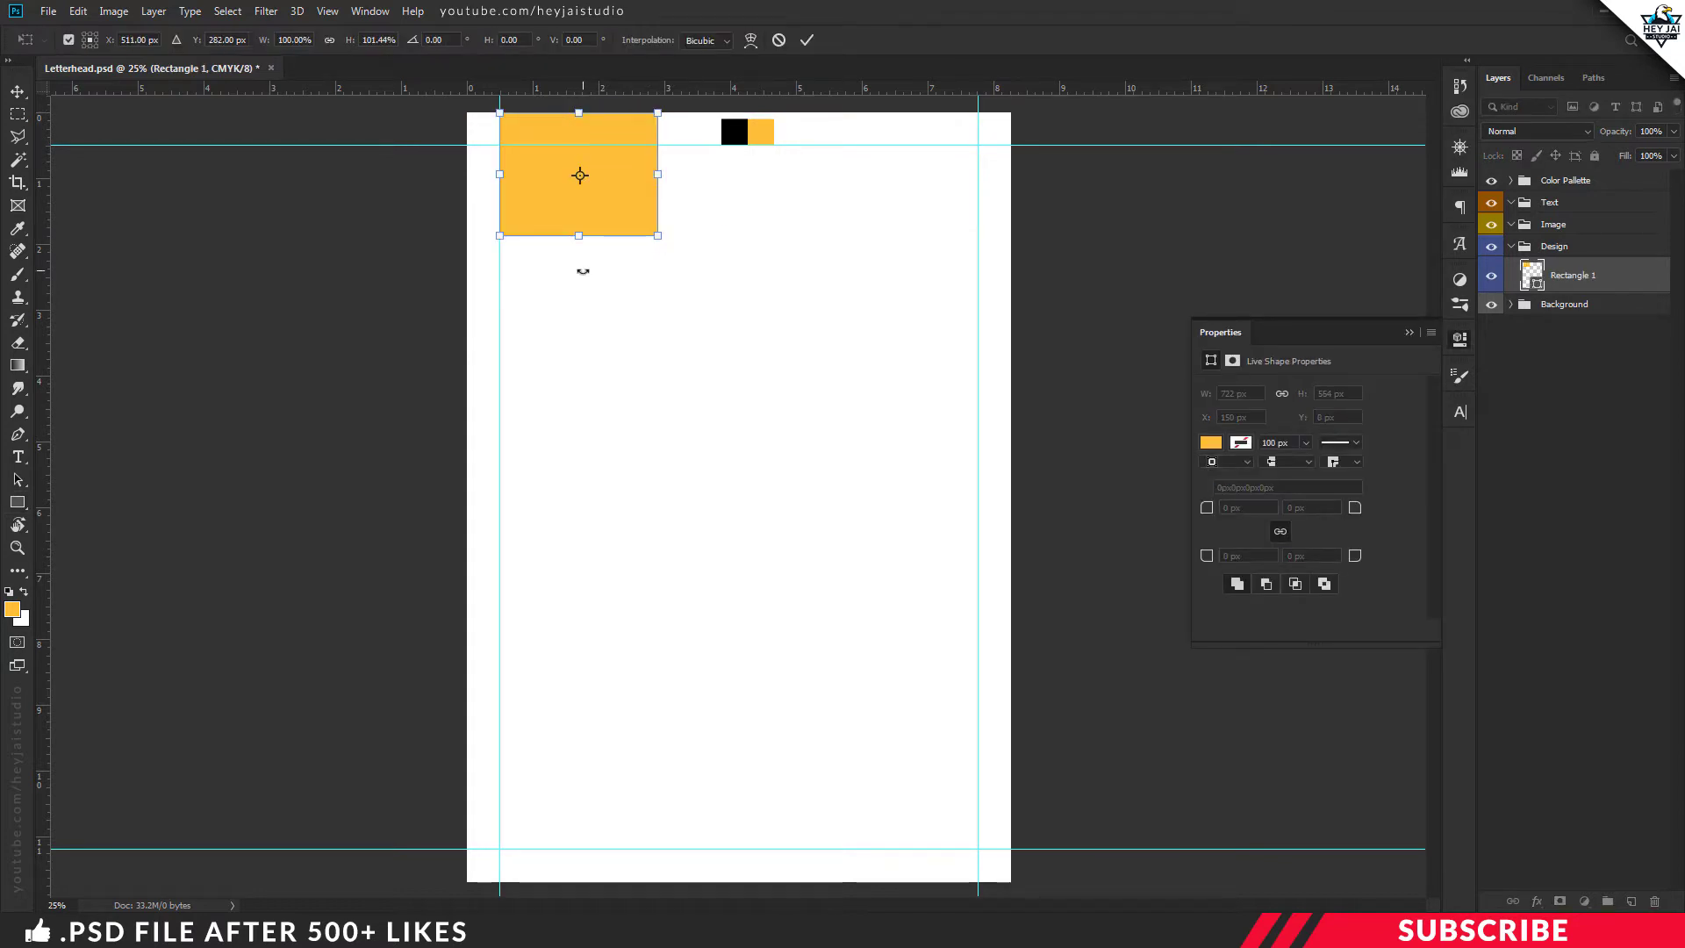
{"action": "left_click_drag", "start_coordinate": [579, 239], "coordinate": [580, 242]}
{"action": "key", "text": "Return"}
Close the shape properties and duplicate the yellow rectangle layer
{"action": "key", "text": "v"}
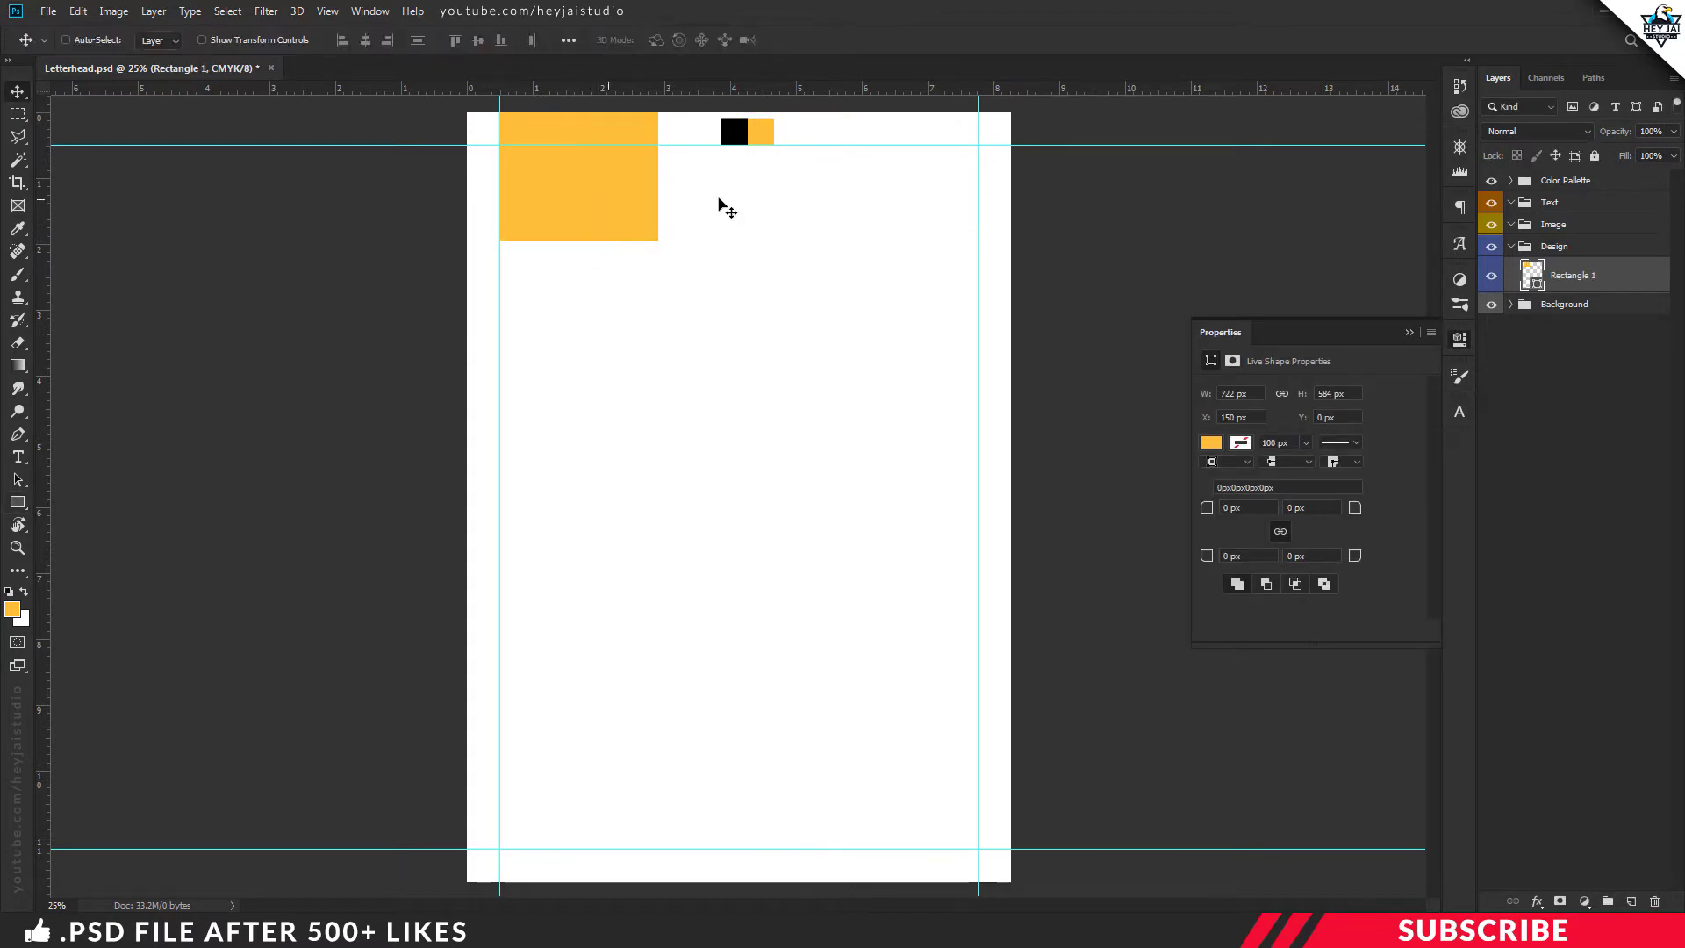
{"action": "left_click", "coordinate": [1450, 342]}
{"action": "key", "text": "ctrl+j"}
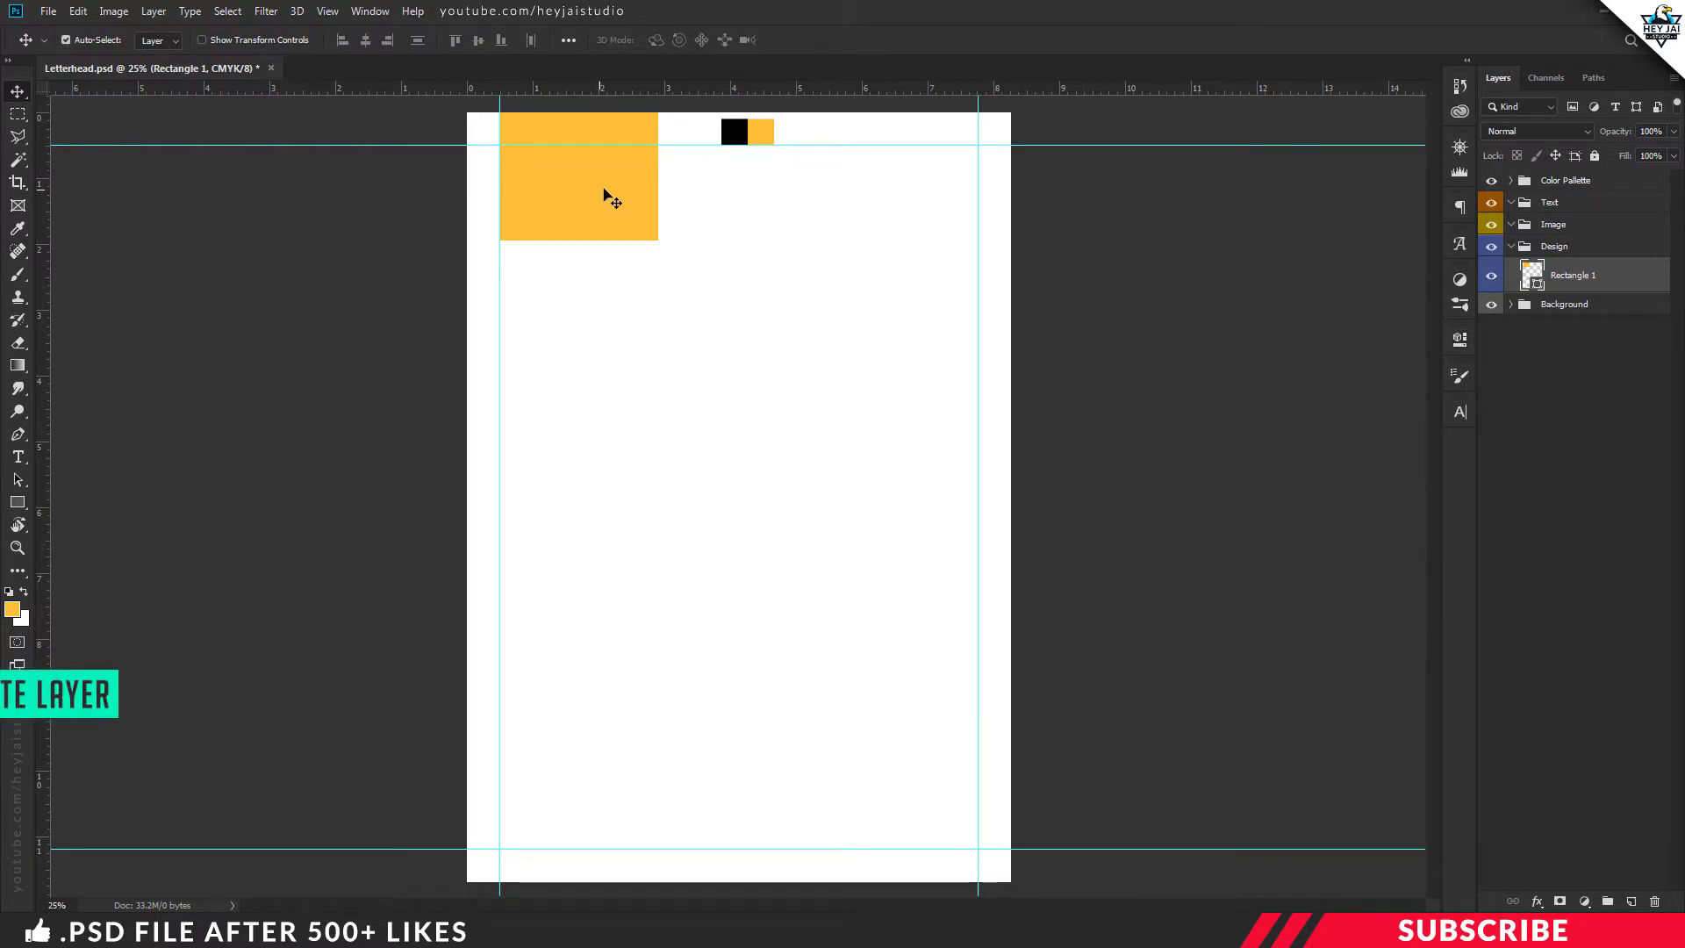
Move the rectangle copy to the bottom-left of the page and shorten it from the top
{"action": "left_click_drag", "start_coordinate": [603, 178], "coordinate": [576, 792]}
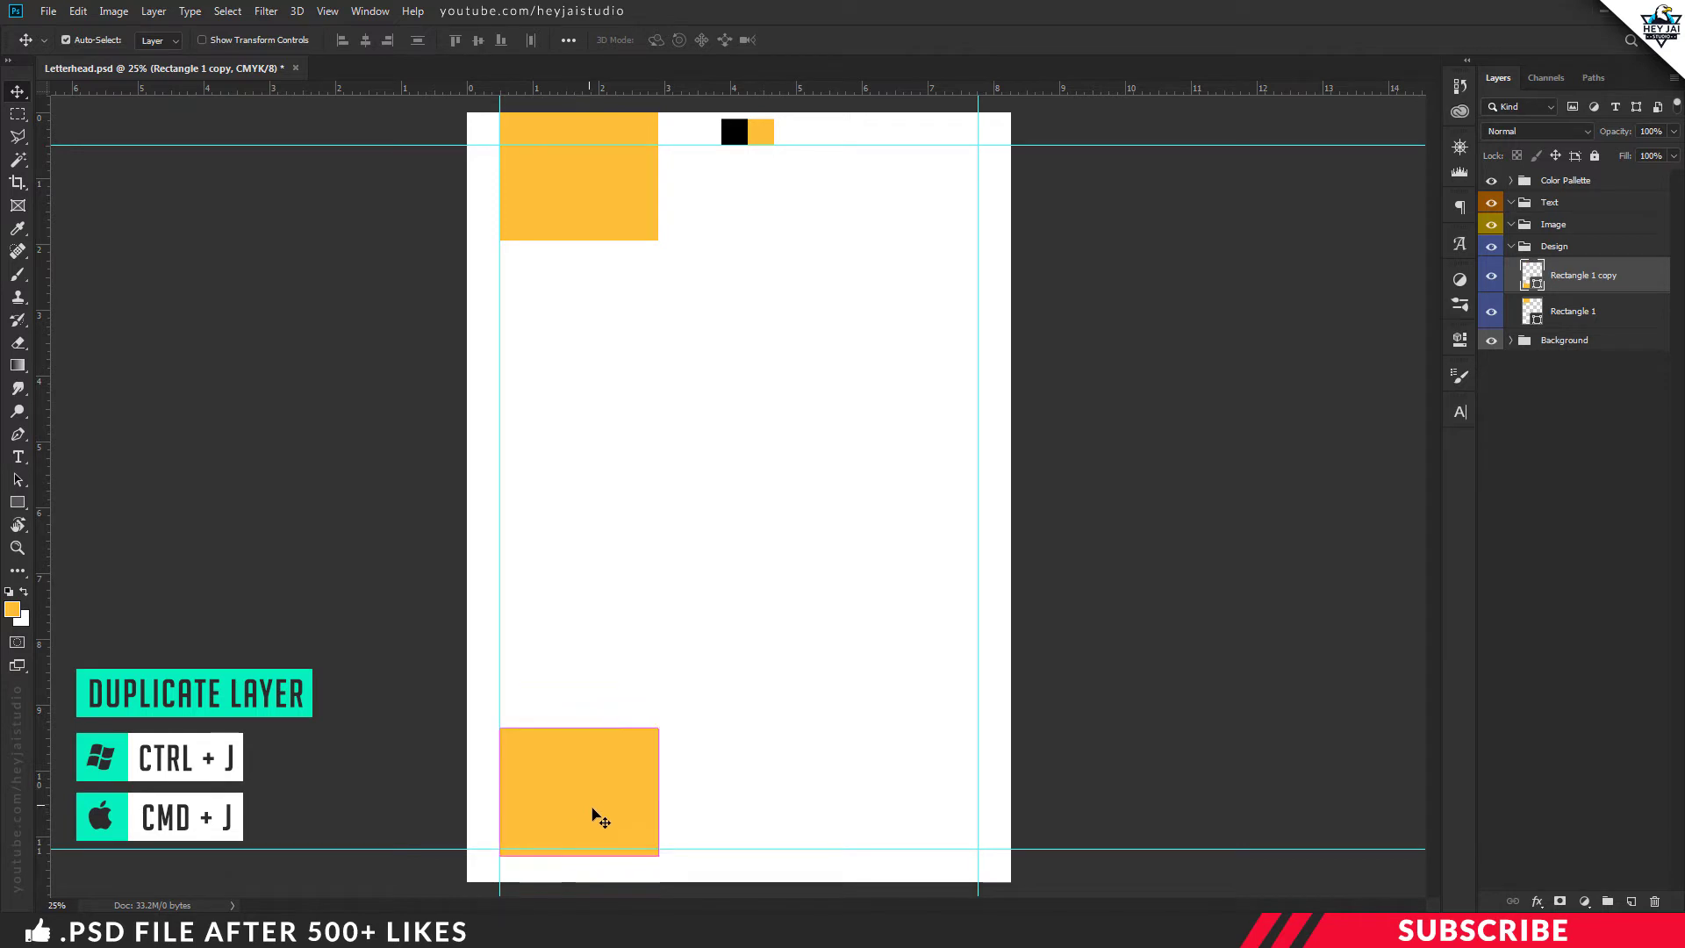
{"action": "key", "text": "ctrl+t"}
{"action": "left_click_drag", "start_coordinate": [578, 729], "coordinate": [574, 807]}
{"action": "key", "text": "Return"}
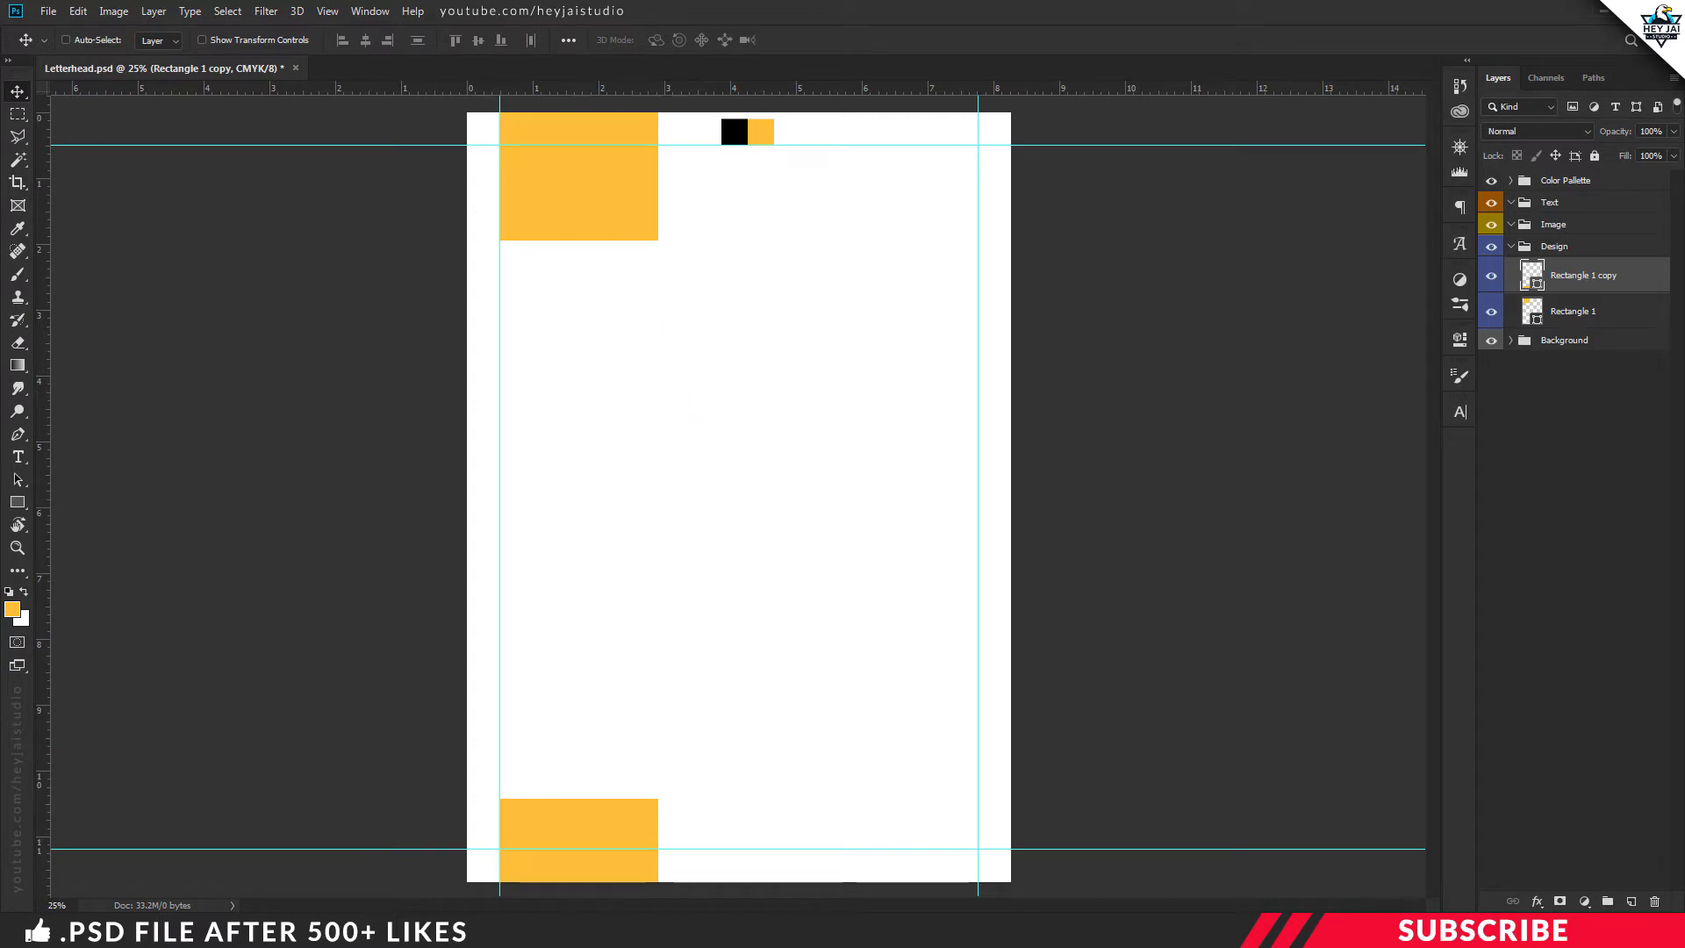
{"action": "key", "text": "alt+Tab"}
Open Logo.png in Photoshop, copy it into the letterhead, and close the logo document
{"action": "right_click", "coordinate": [513, 213]}
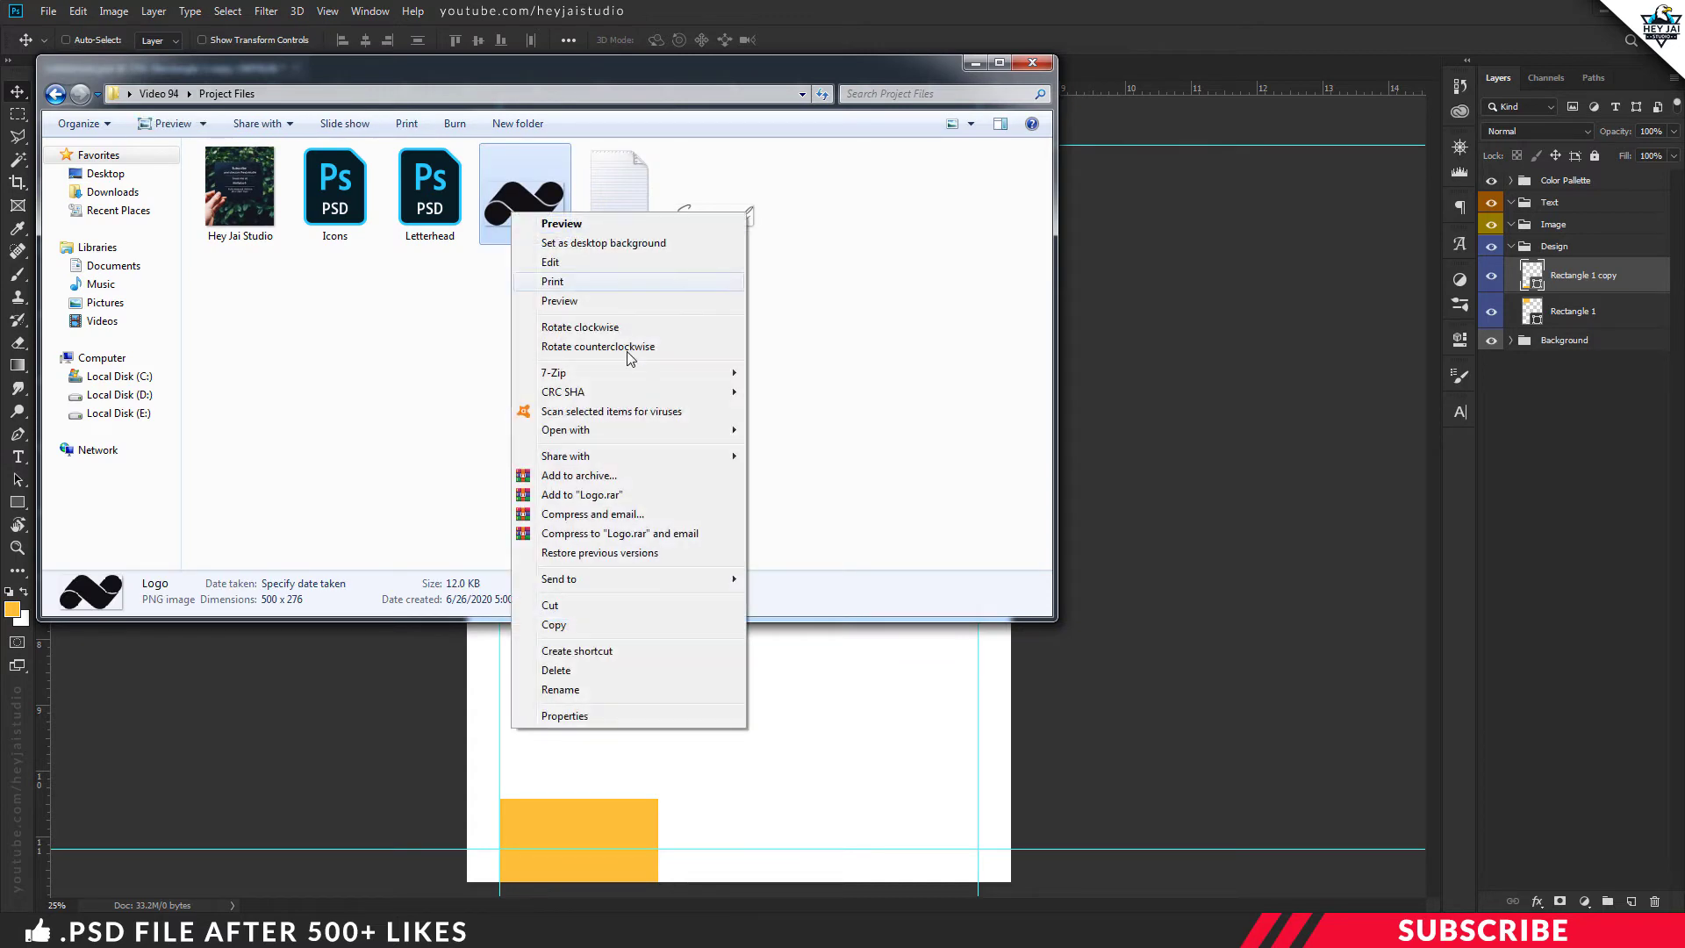
{"action": "mouse_move", "coordinate": [607, 431]}
{"action": "left_click", "coordinate": [794, 430]}
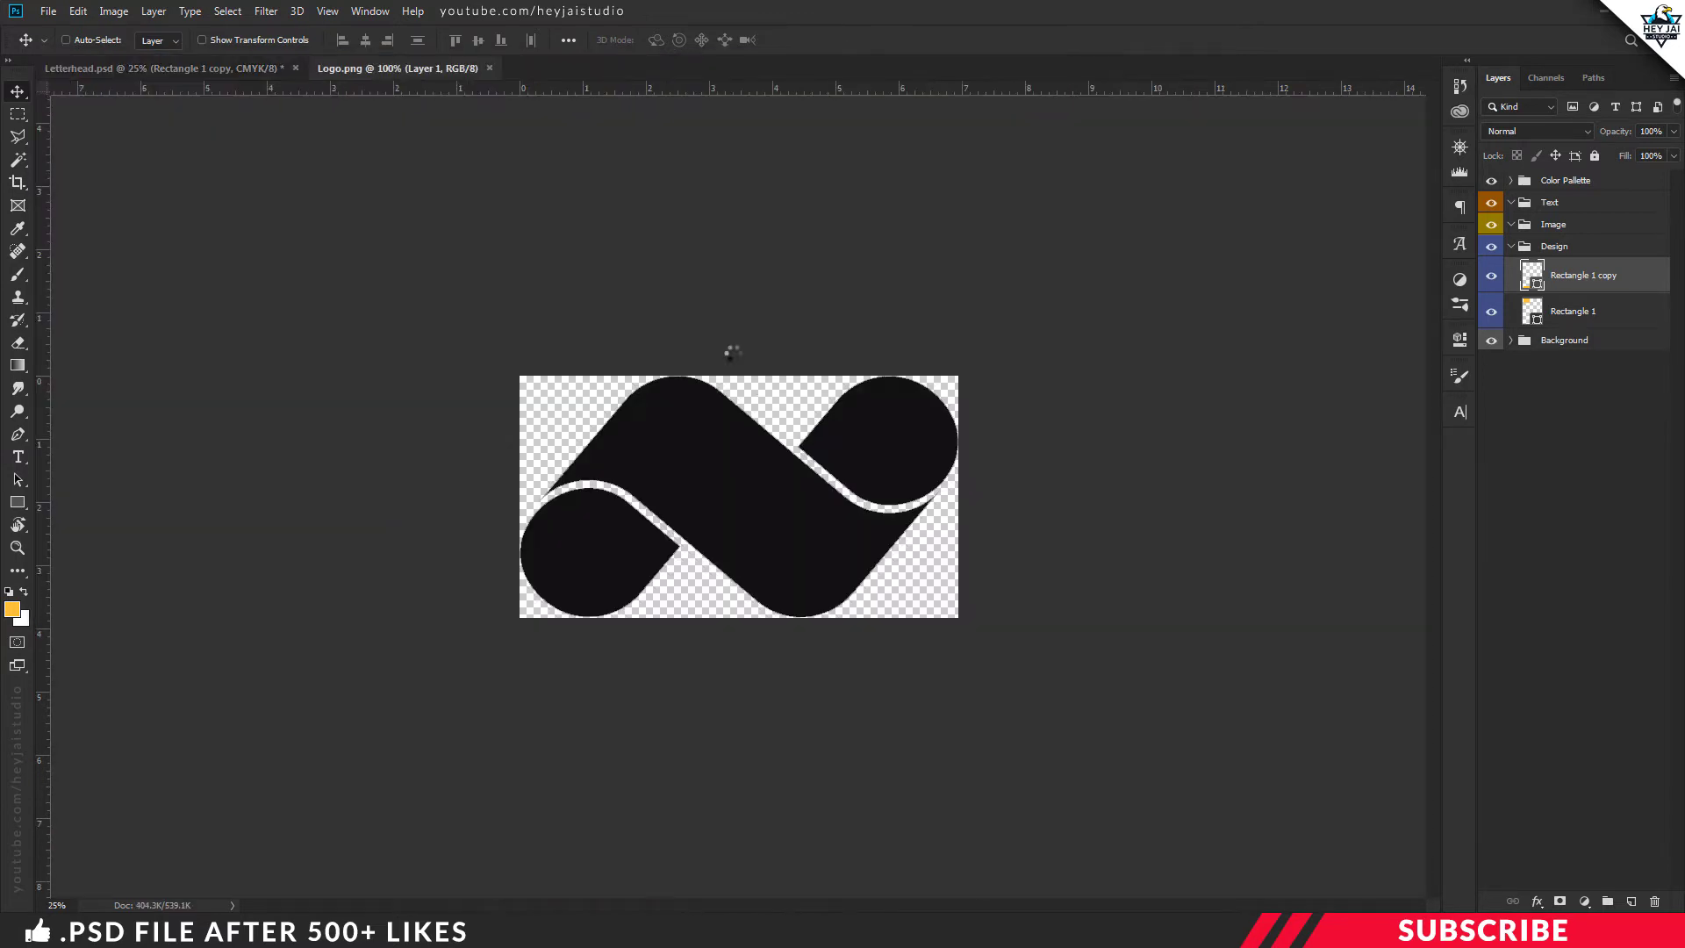
{"action": "left_click_drag", "start_coordinate": [457, 72], "coordinate": [469, 99]}
{"action": "left_click_drag", "start_coordinate": [553, 239], "coordinate": [828, 223]}
{"action": "left_click", "coordinate": [758, 97]}
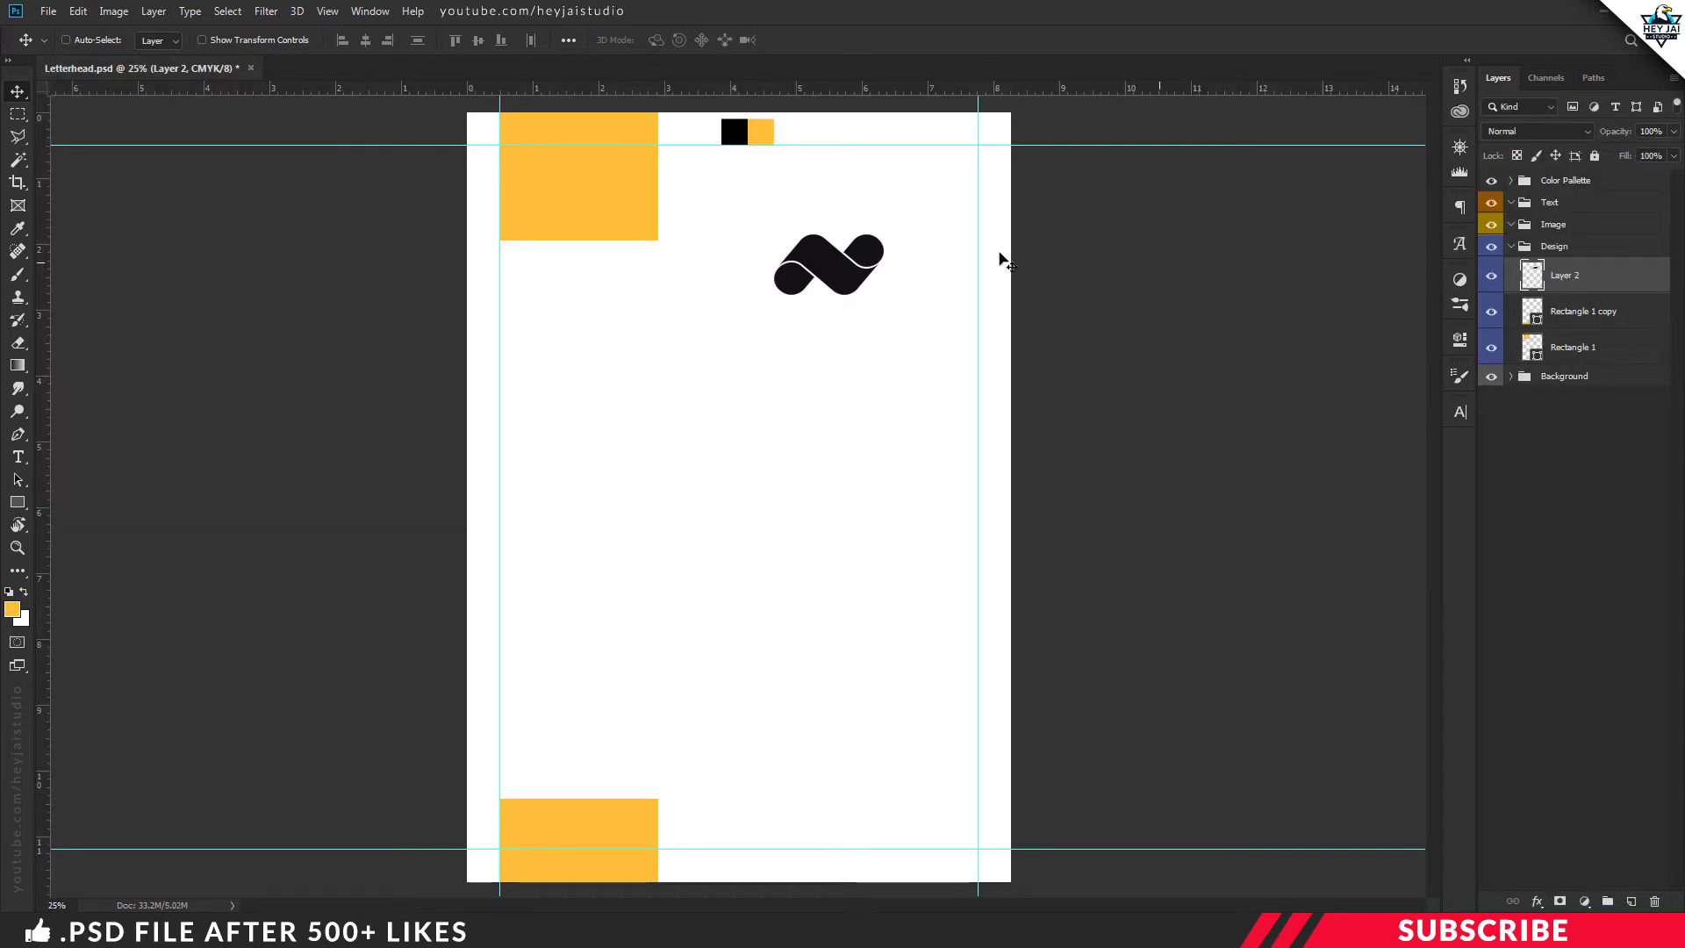
Position the logo on the top-left yellow block, scaled down to about 54%
{"action": "left_click_drag", "start_coordinate": [832, 262], "coordinate": [611, 183]}
{"action": "key", "text": "ctrl+t"}
{"action": "key", "text": "Right"}
{"action": "key", "text": "Right"}
{"action": "key", "text": "Right"}
{"action": "key", "text": "Right"}
{"action": "key", "text": "Right"}
{"action": "key", "text": "Right"}
{"action": "key", "text": "Right"}
{"action": "key", "text": "Right"}
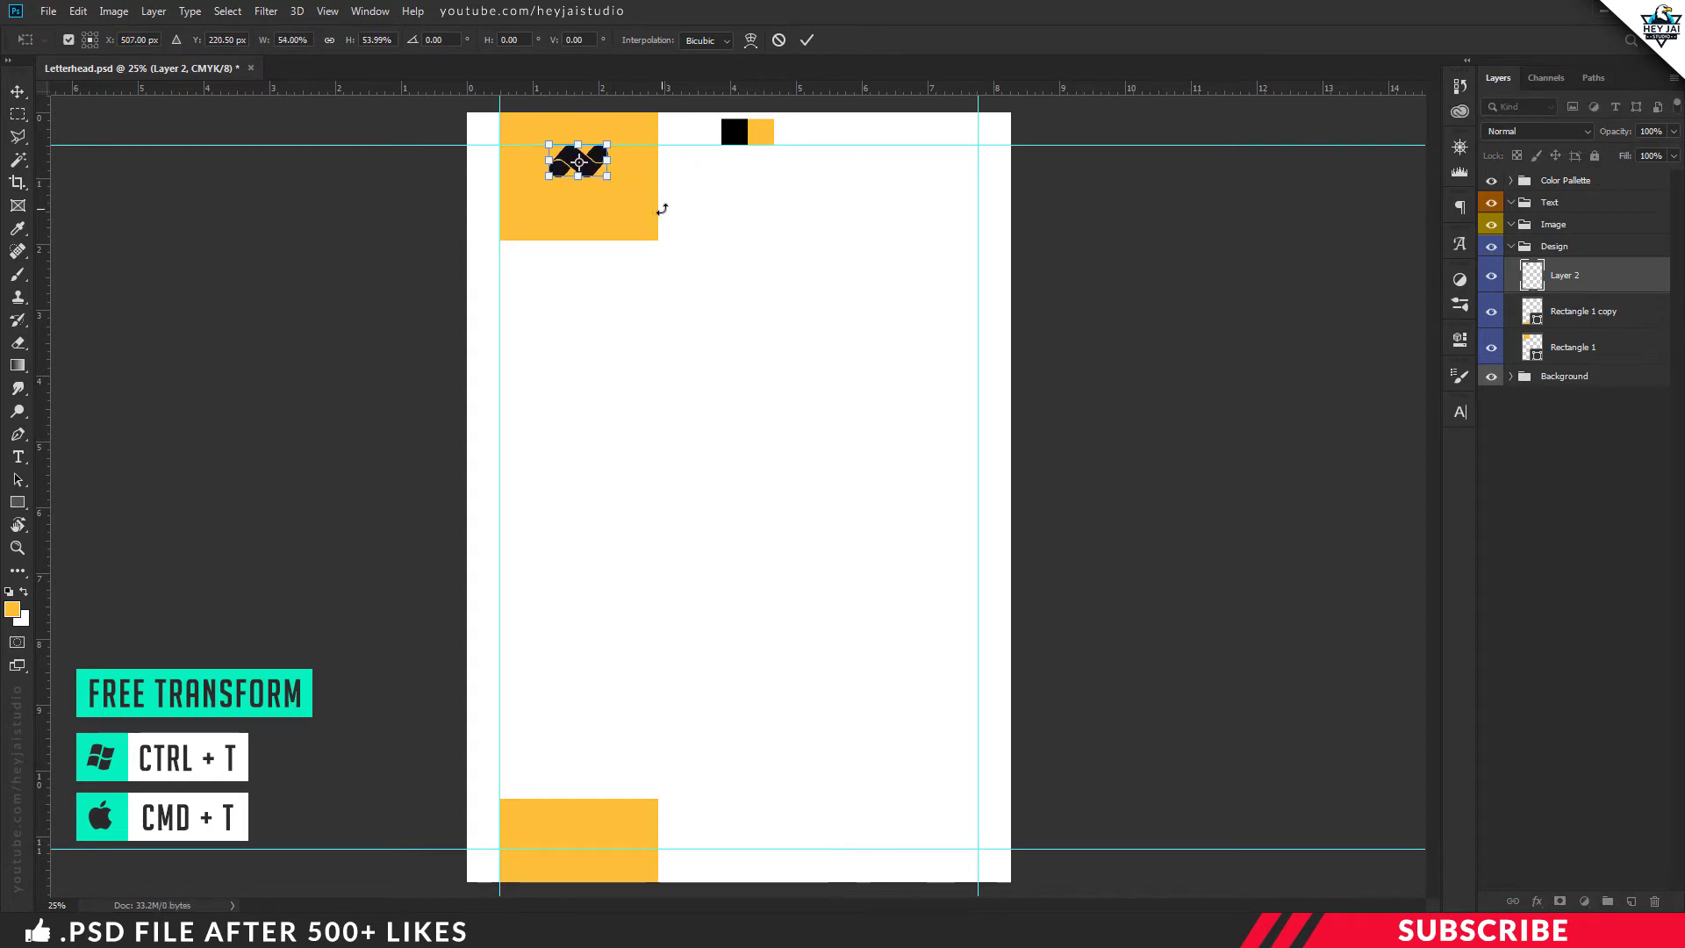
{"action": "key", "text": "Up"}
{"action": "key", "text": "Up"}
{"action": "key", "text": "Up"}
{"action": "key", "text": "Up"}
{"action": "key", "text": "Left"}
{"action": "key", "text": "Left"}
{"action": "key", "text": "Left"}
{"action": "key", "text": "Left"}
{"action": "key", "text": "Up"}
{"action": "key", "text": "Up"}
{"action": "key", "text": "Up"}
{"action": "key", "text": "Up"}
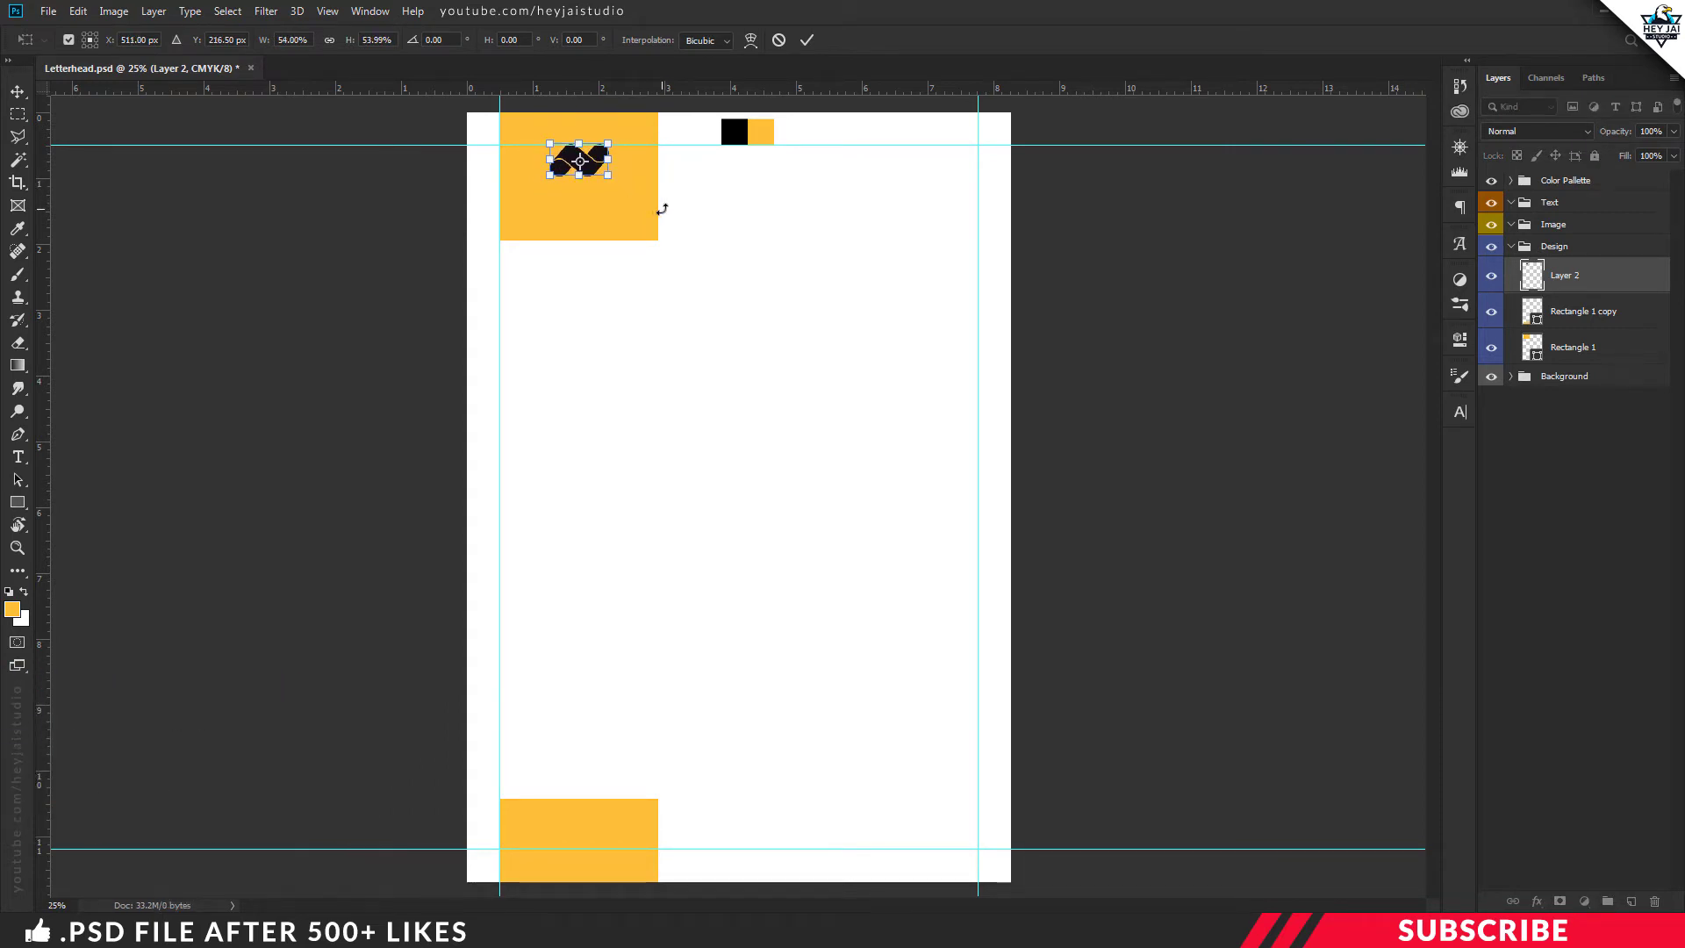
{"action": "key", "text": "Down"}
{"action": "key", "text": "Down"}
{"action": "key", "text": "Down"}
{"action": "key", "text": "Down"}
{"action": "key", "text": "Down"}
{"action": "key", "text": "Down"}
{"action": "key", "text": "Down"}
{"action": "key", "text": "Down"}
{"action": "key", "text": "Return"}
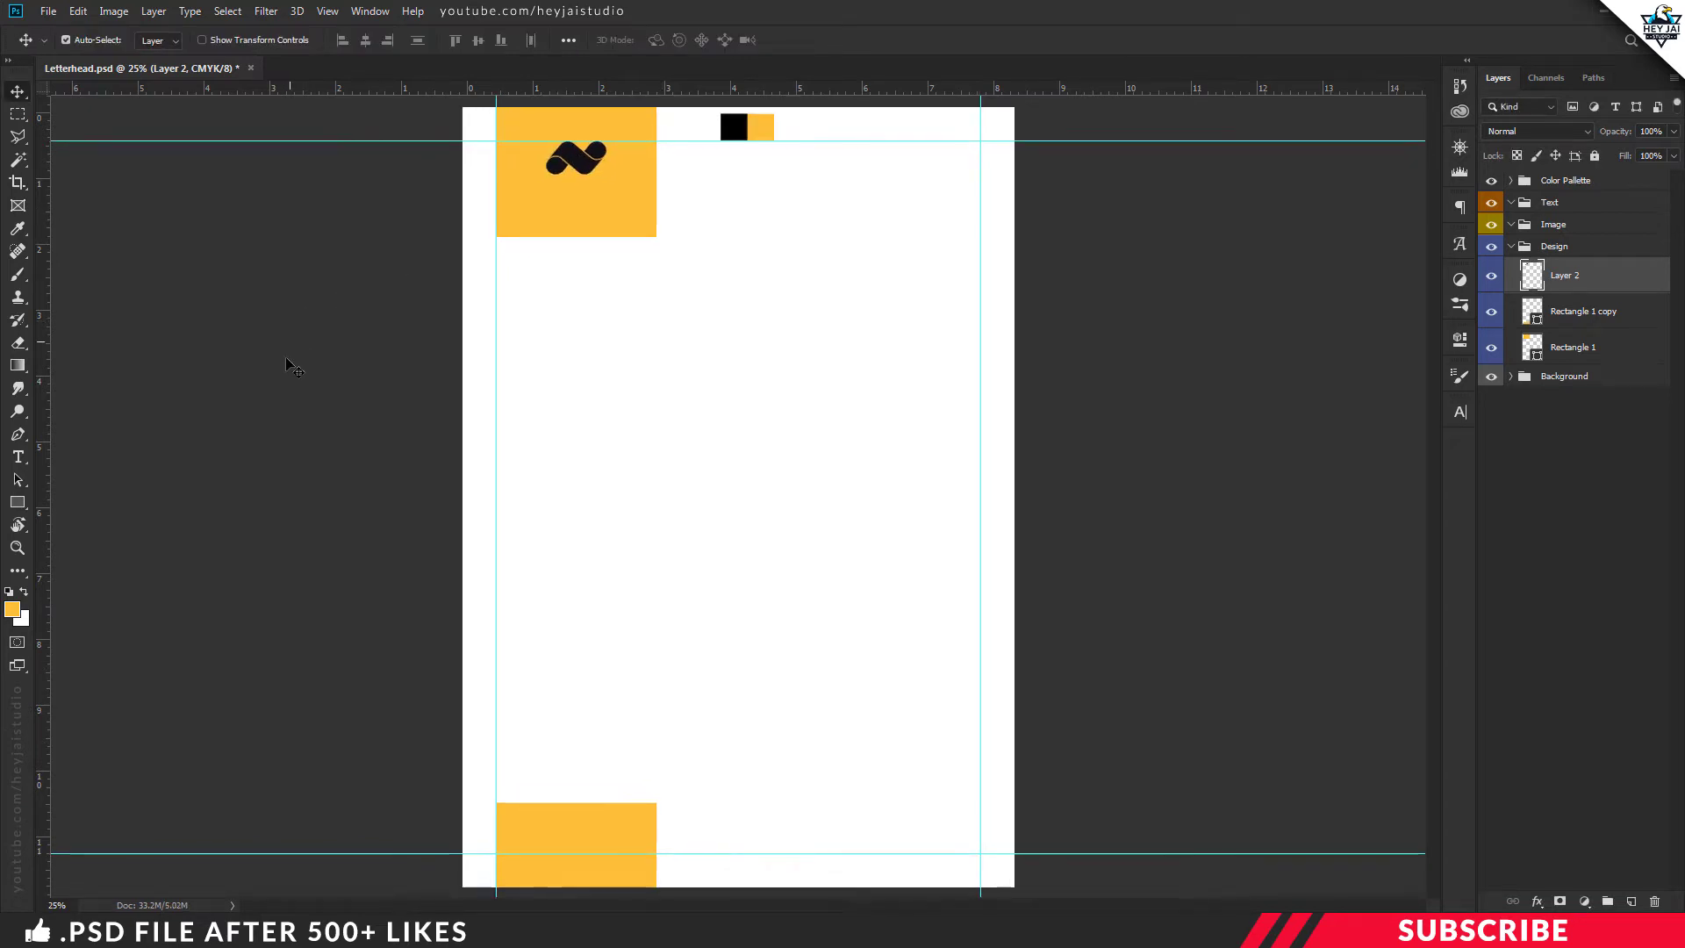
{"action": "key", "text": "ctrl+plus"}
{"action": "scroll", "coordinate": [284, 386], "scroll_direction": "up", "scroll_amount": 3}
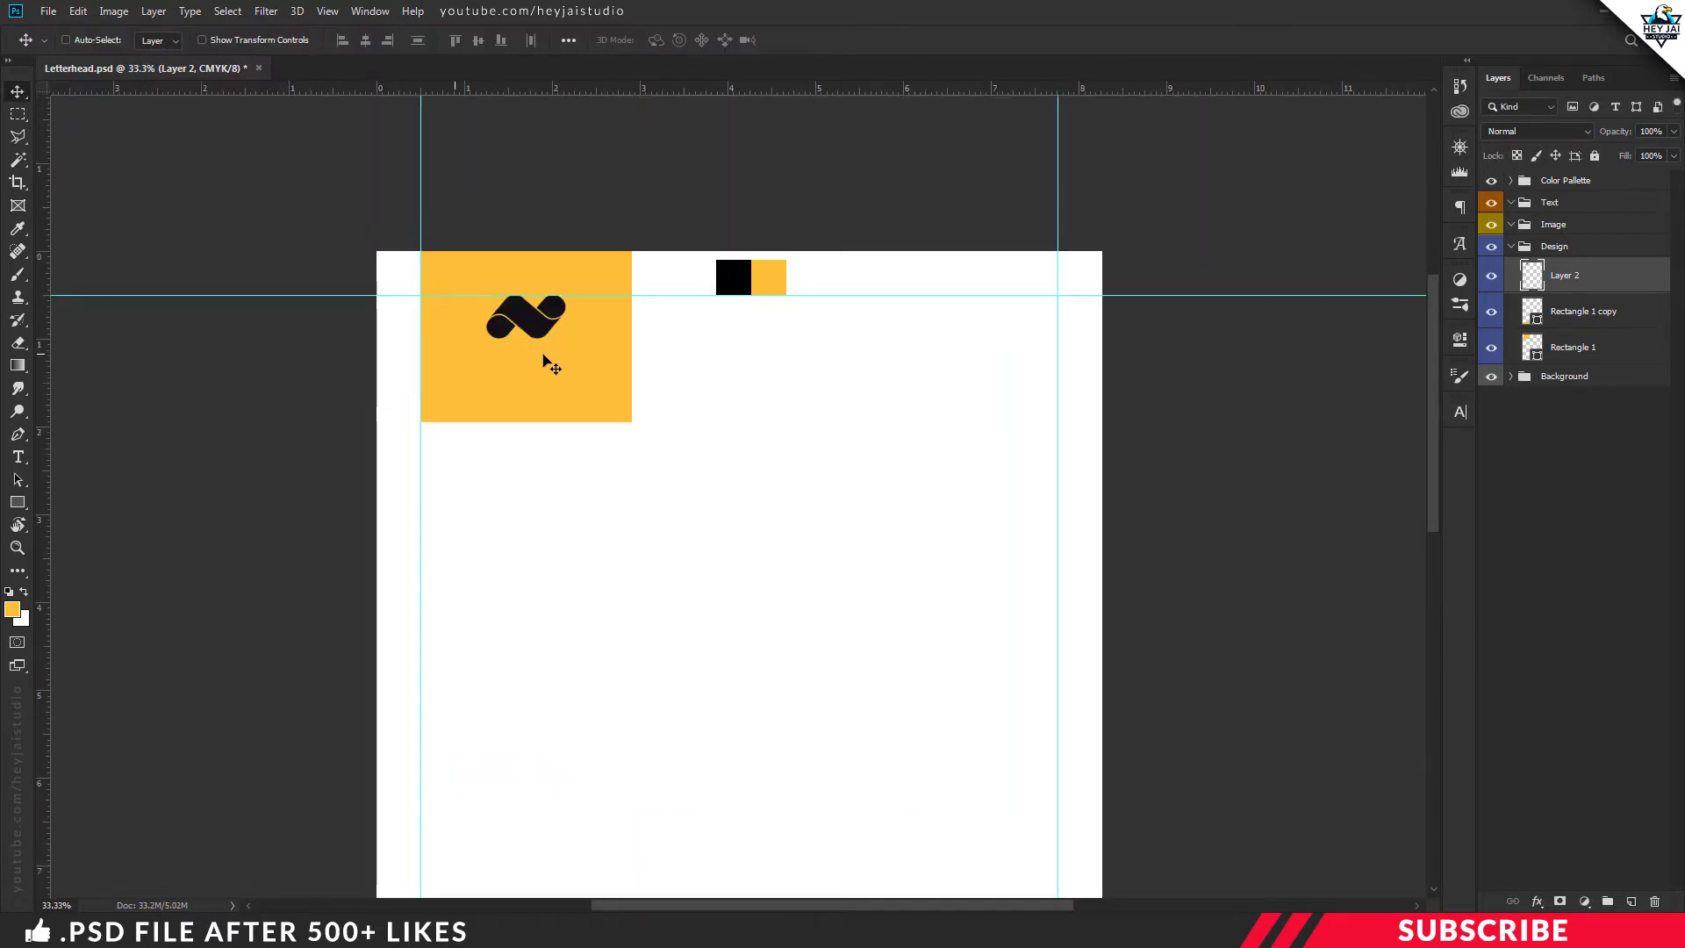
Add a new layer in the Text group and sample black as the foreground colour
{"action": "left_click", "coordinate": [1600, 203]}
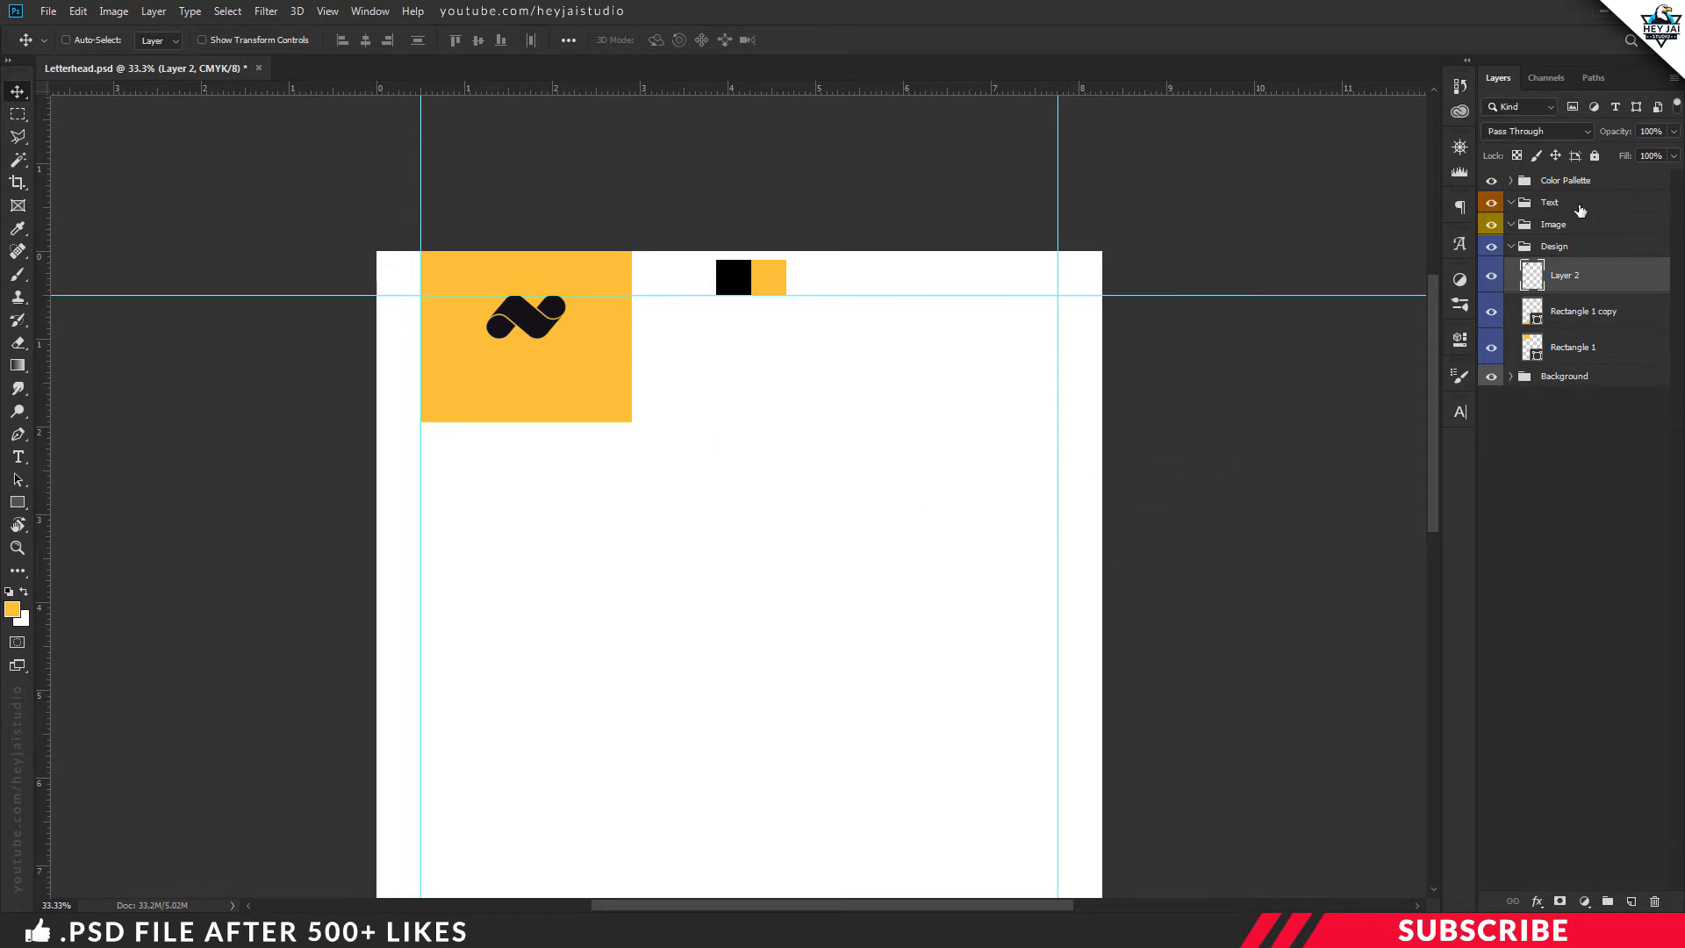
{"action": "left_click", "coordinate": [1632, 900]}
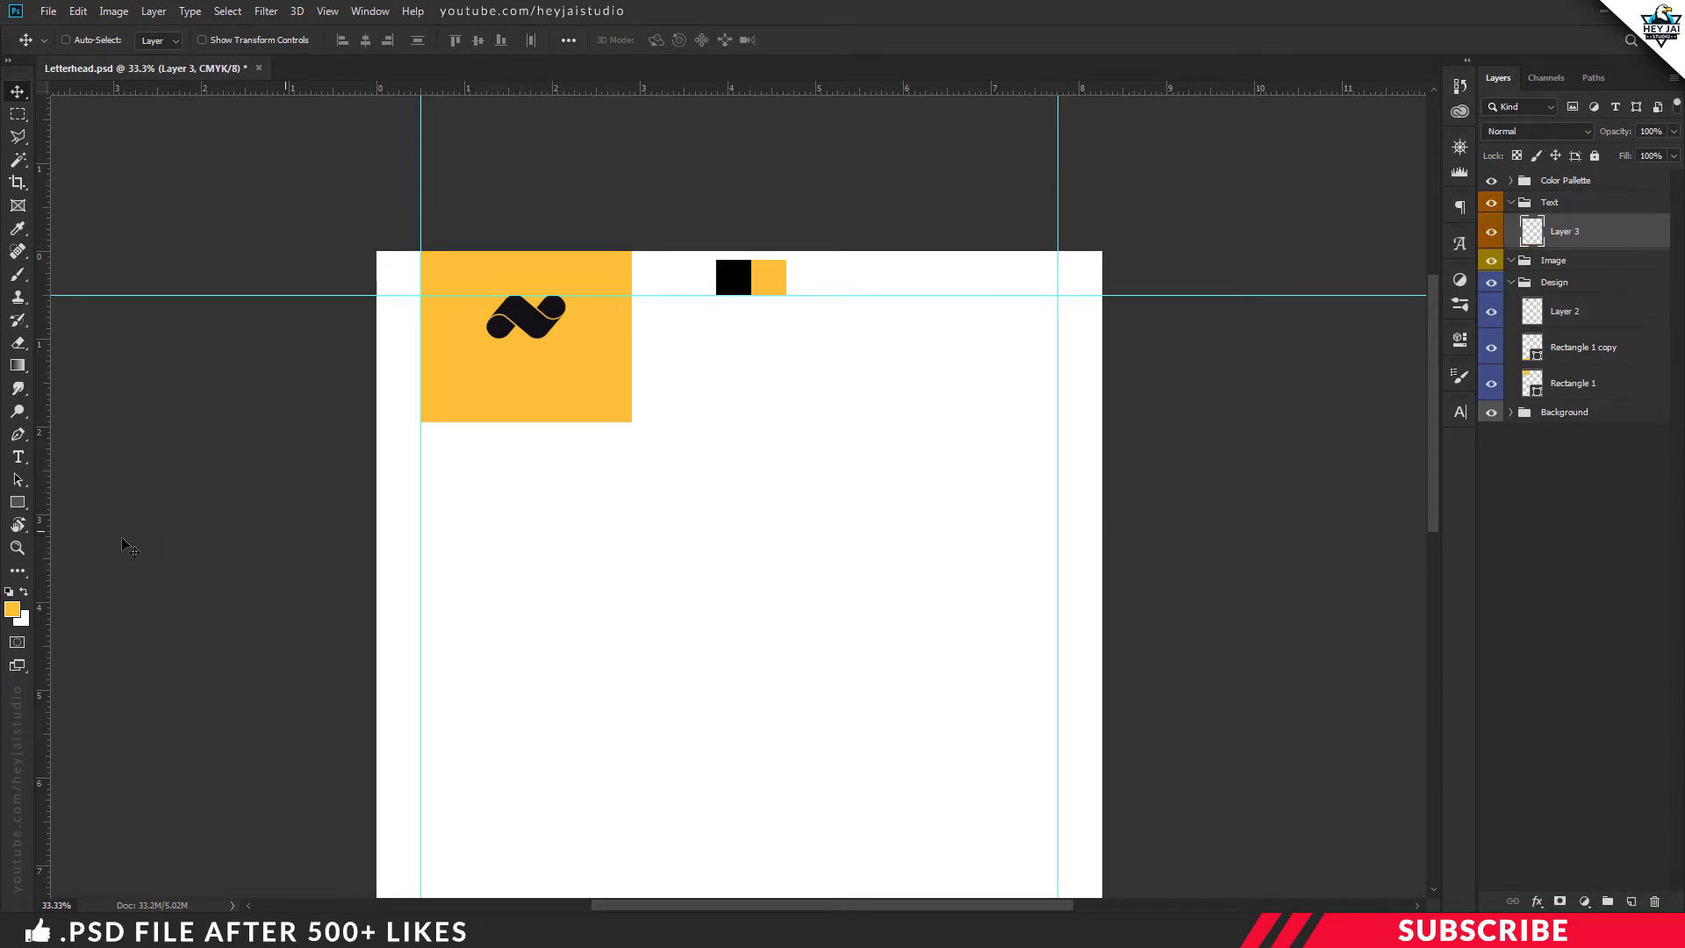
{"action": "left_click", "coordinate": [13, 608]}
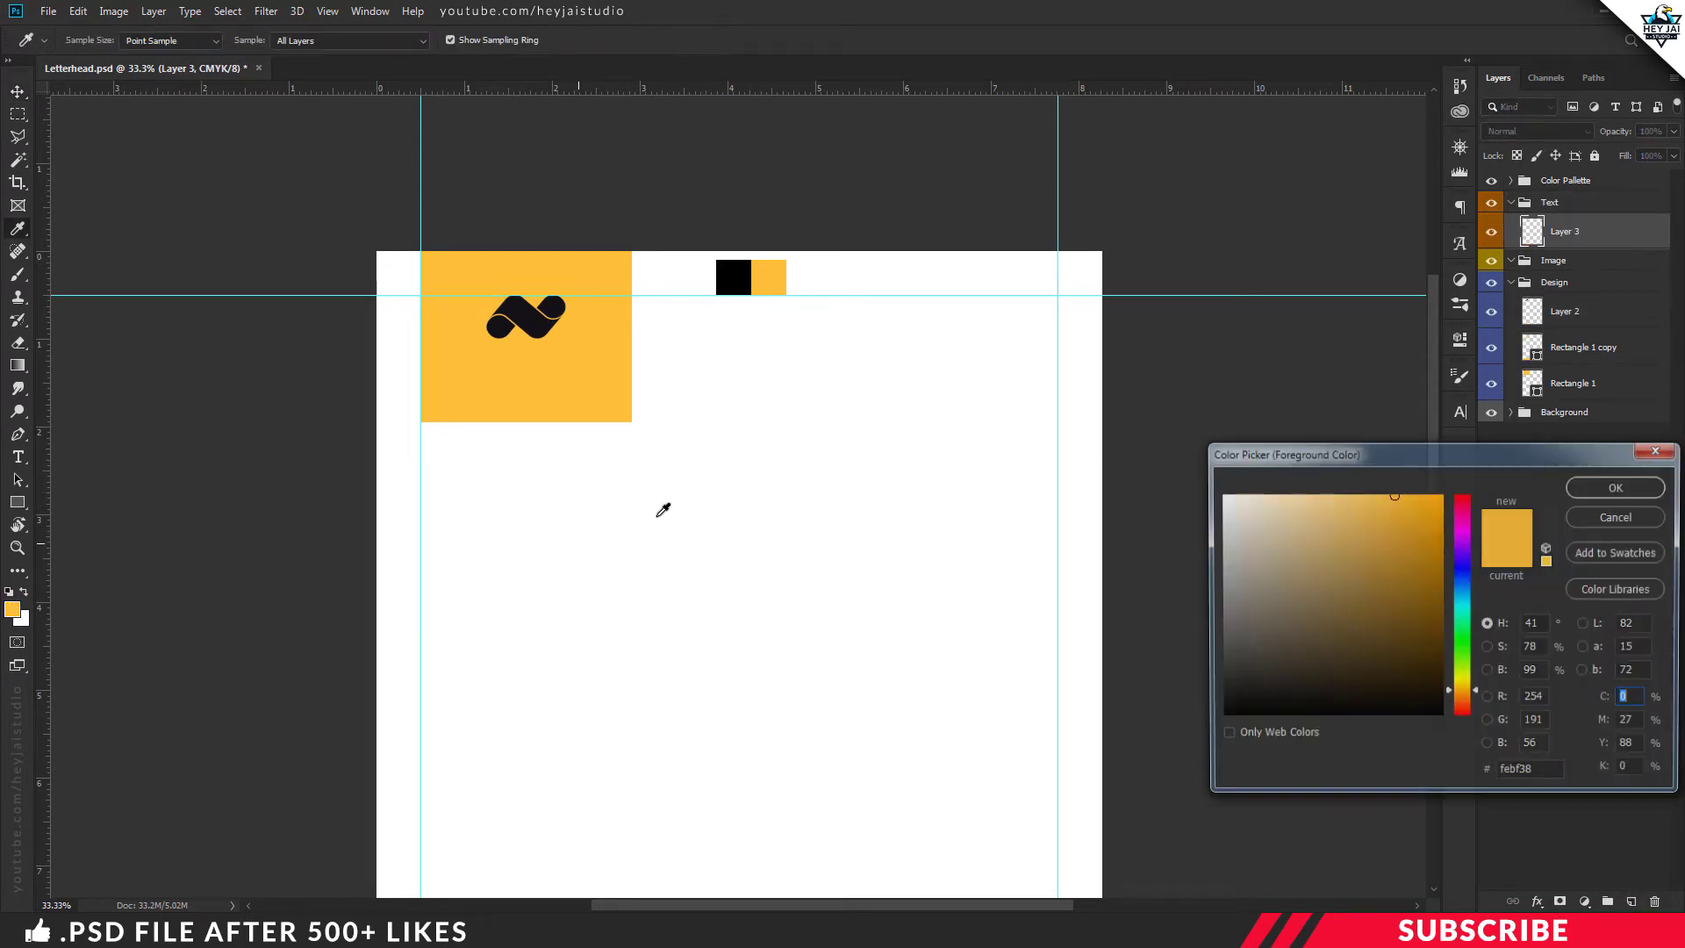
{"action": "left_click", "coordinate": [746, 268]}
{"action": "left_click", "coordinate": [1604, 489]}
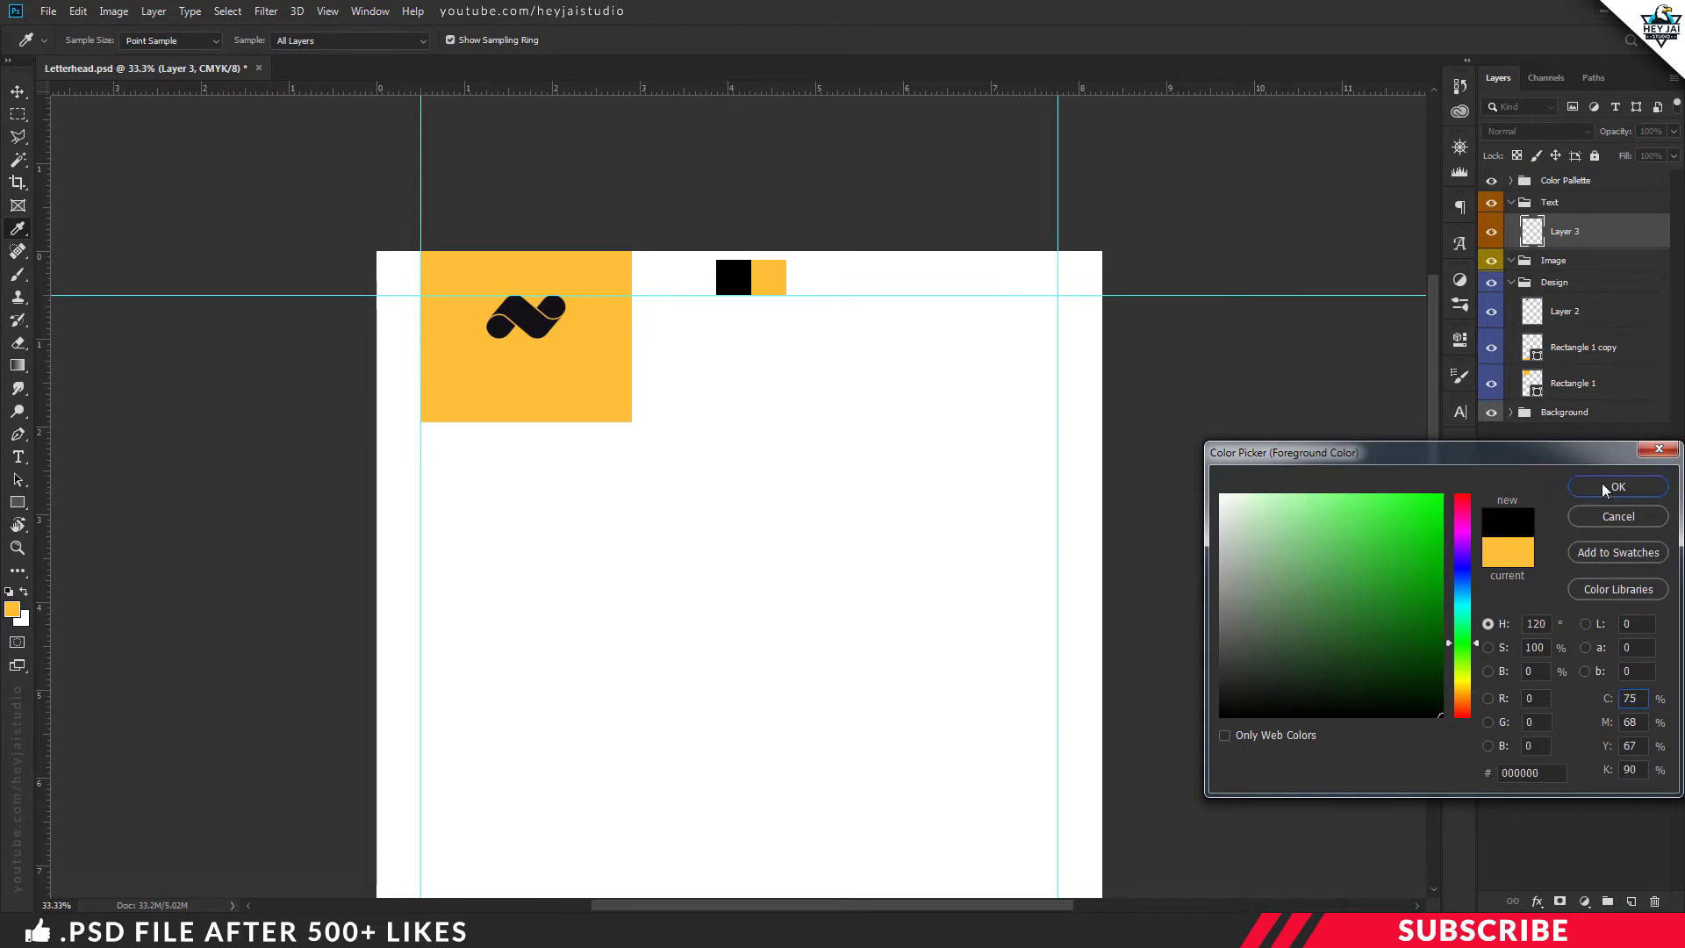
{"action": "key", "text": "v"}
Type INNOVATIVE in Heavy style and centre it under the logo
{"action": "key", "text": "t"}
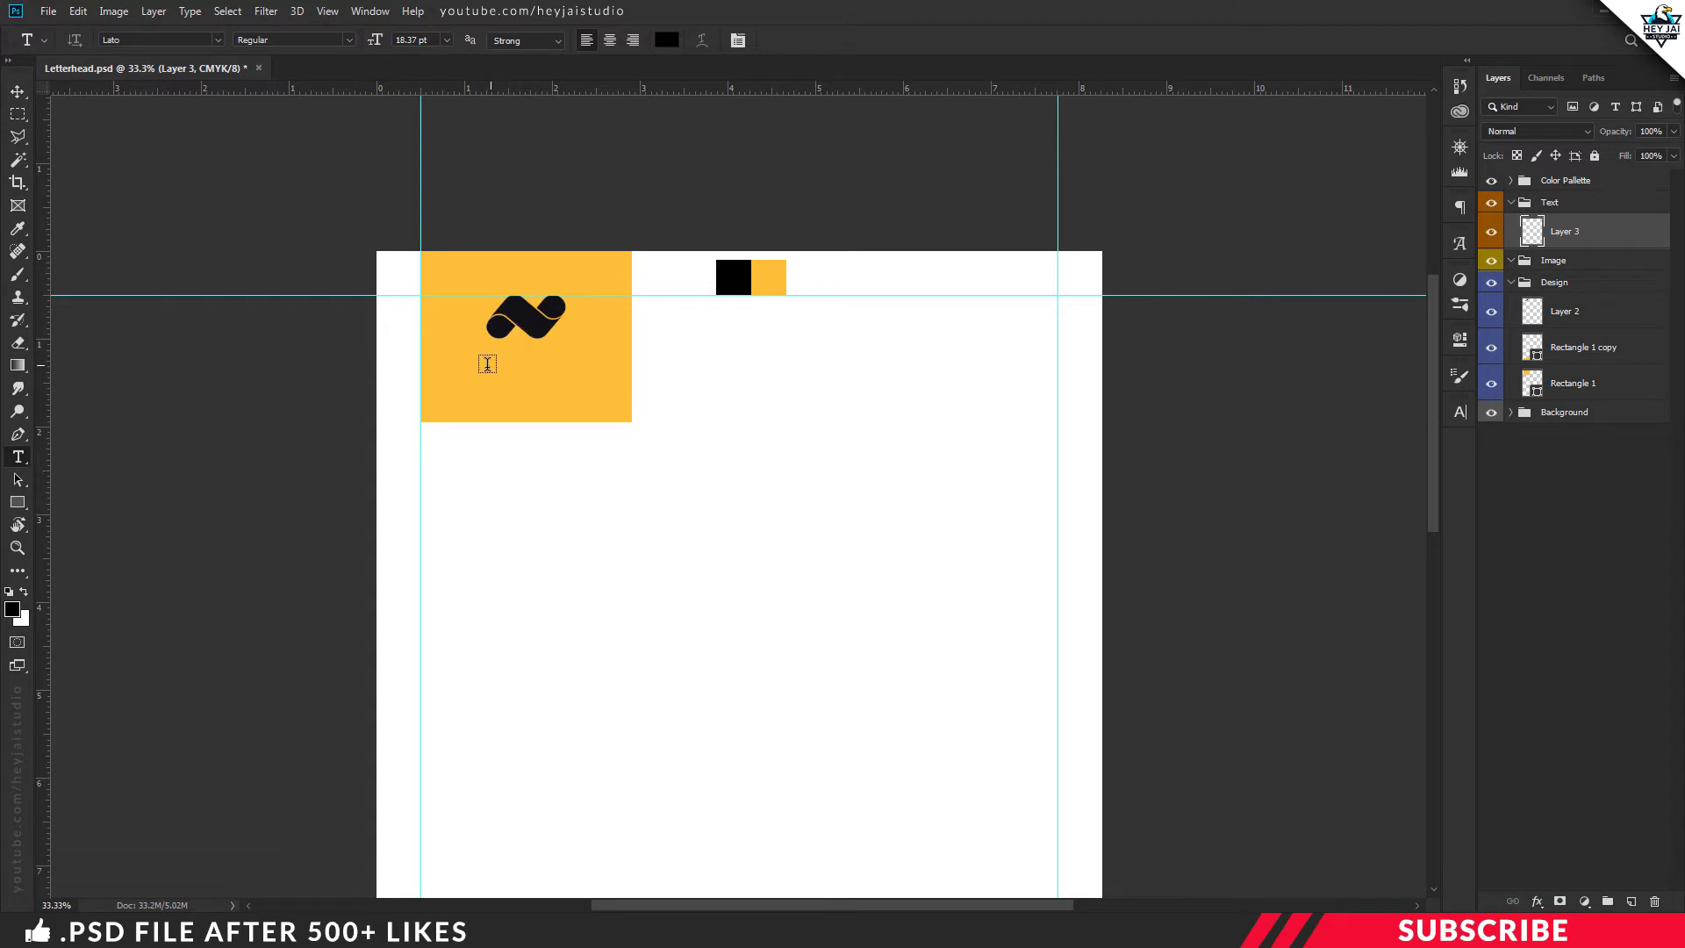
{"action": "left_click", "coordinate": [316, 40]}
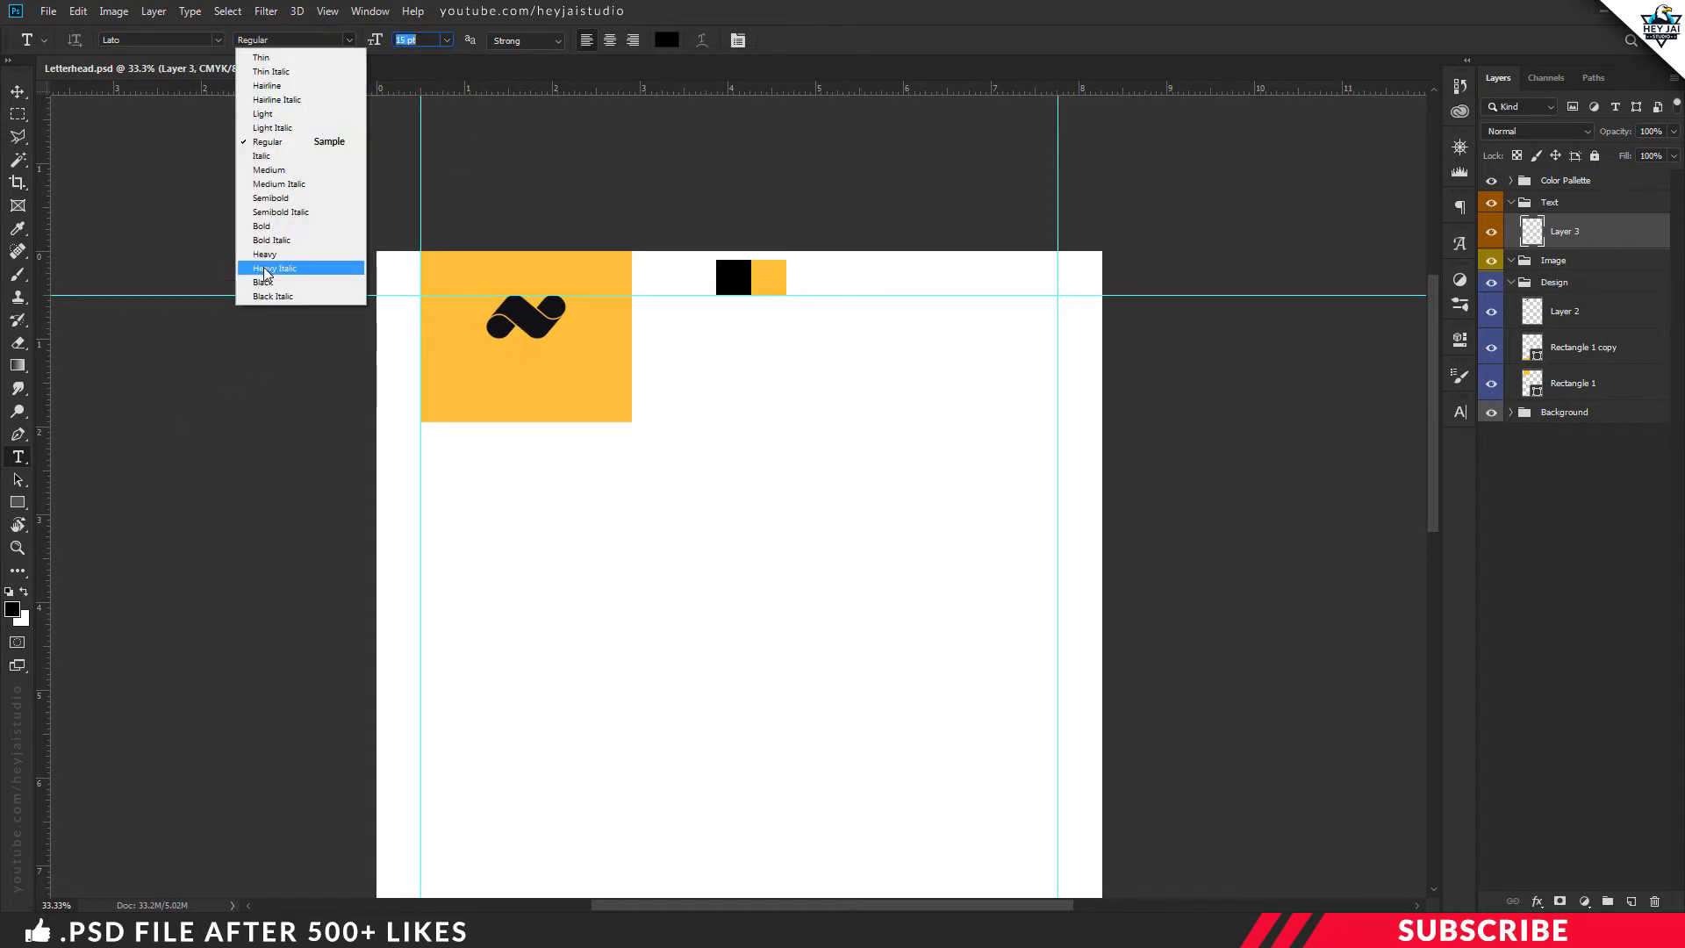
{"action": "left_click", "coordinate": [298, 261]}
{"action": "left_click", "coordinate": [475, 377]}
{"action": "type", "text": "INNOVATIVE"}
{"action": "key", "text": "ctrl+Return"}
{"action": "key", "text": "v"}
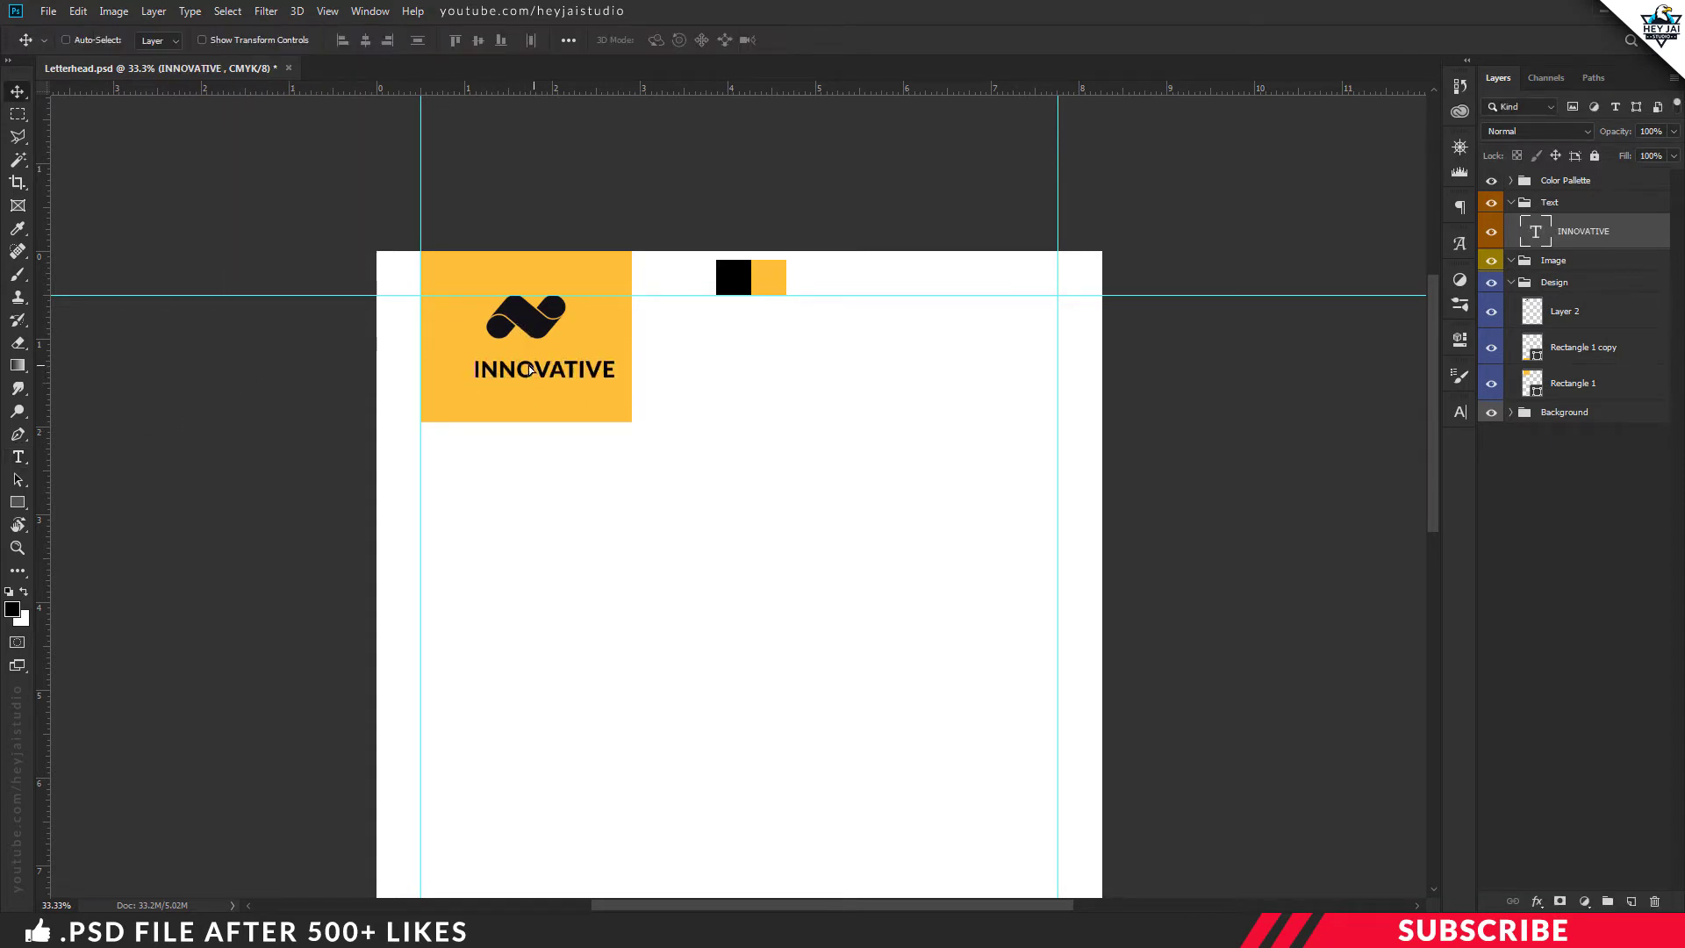
{"action": "mouse_move", "coordinate": [549, 369]}
{"action": "left_mouse_down"}
{"action": "mouse_move", "coordinate": [569, 373]}
{"action": "mouse_move", "coordinate": [550, 398]}
{"action": "left_mouse_up"}
Duplicate the line, change it to LIMITED, and centre it beneath INNOVATIVE
{"action": "key", "text": "ctrl+j"}
{"action": "double_click", "coordinate": [550, 401]}
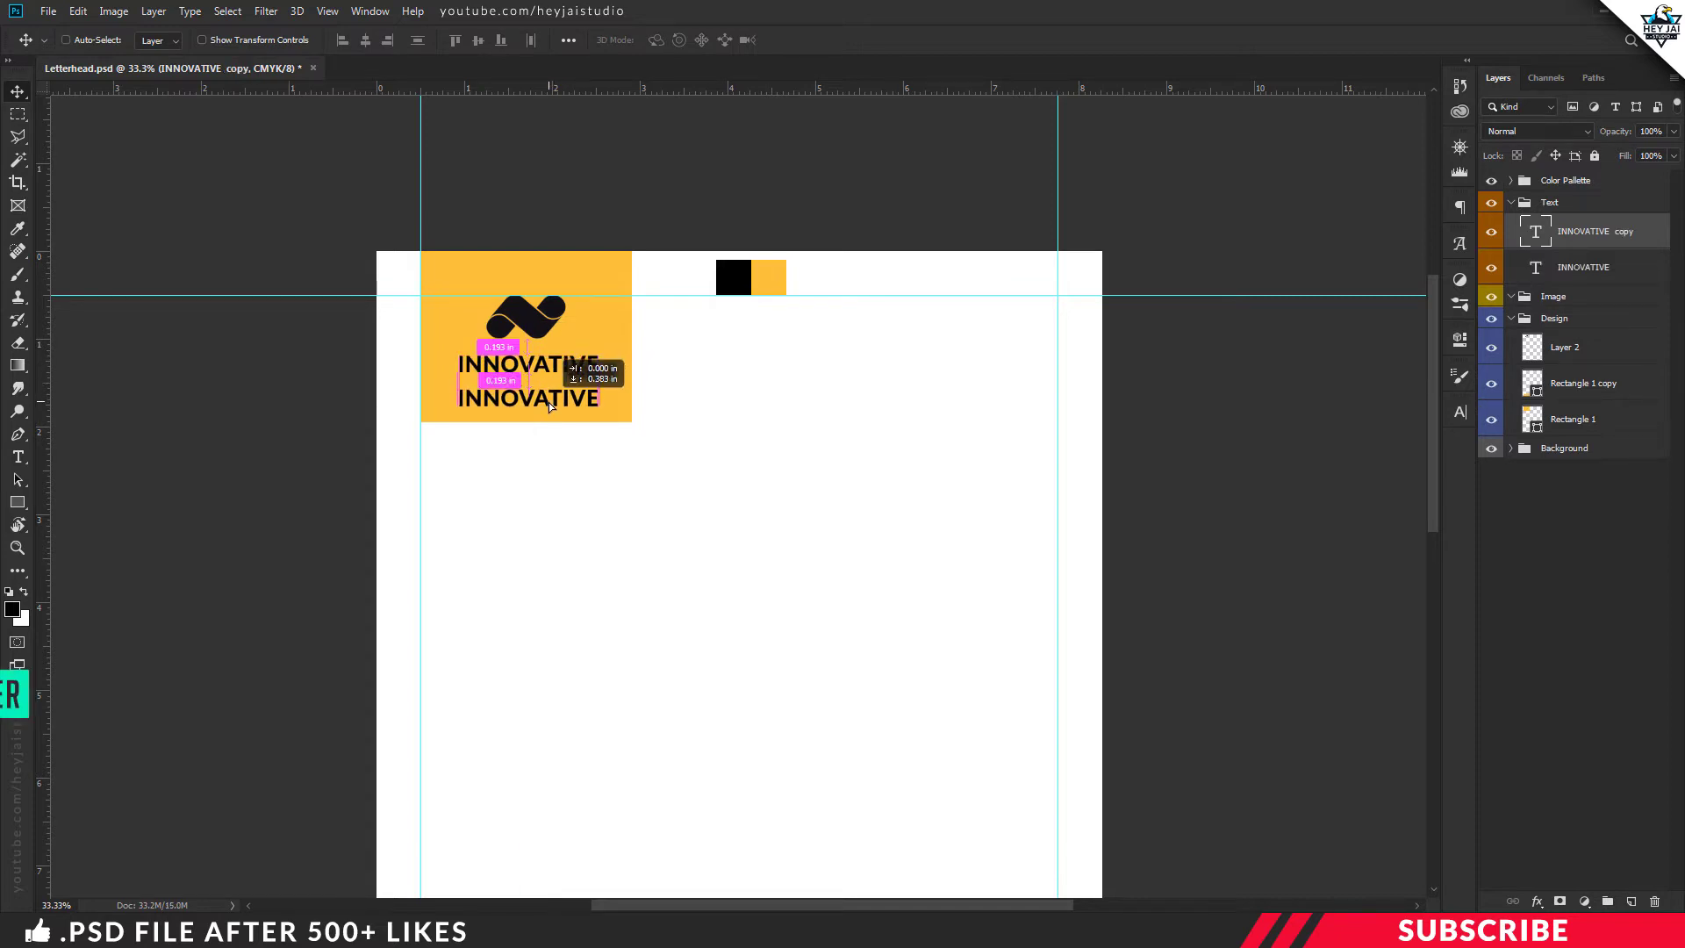
{"action": "key", "text": "ctrl+a"}
{"action": "type", "text": "LIMITED"}
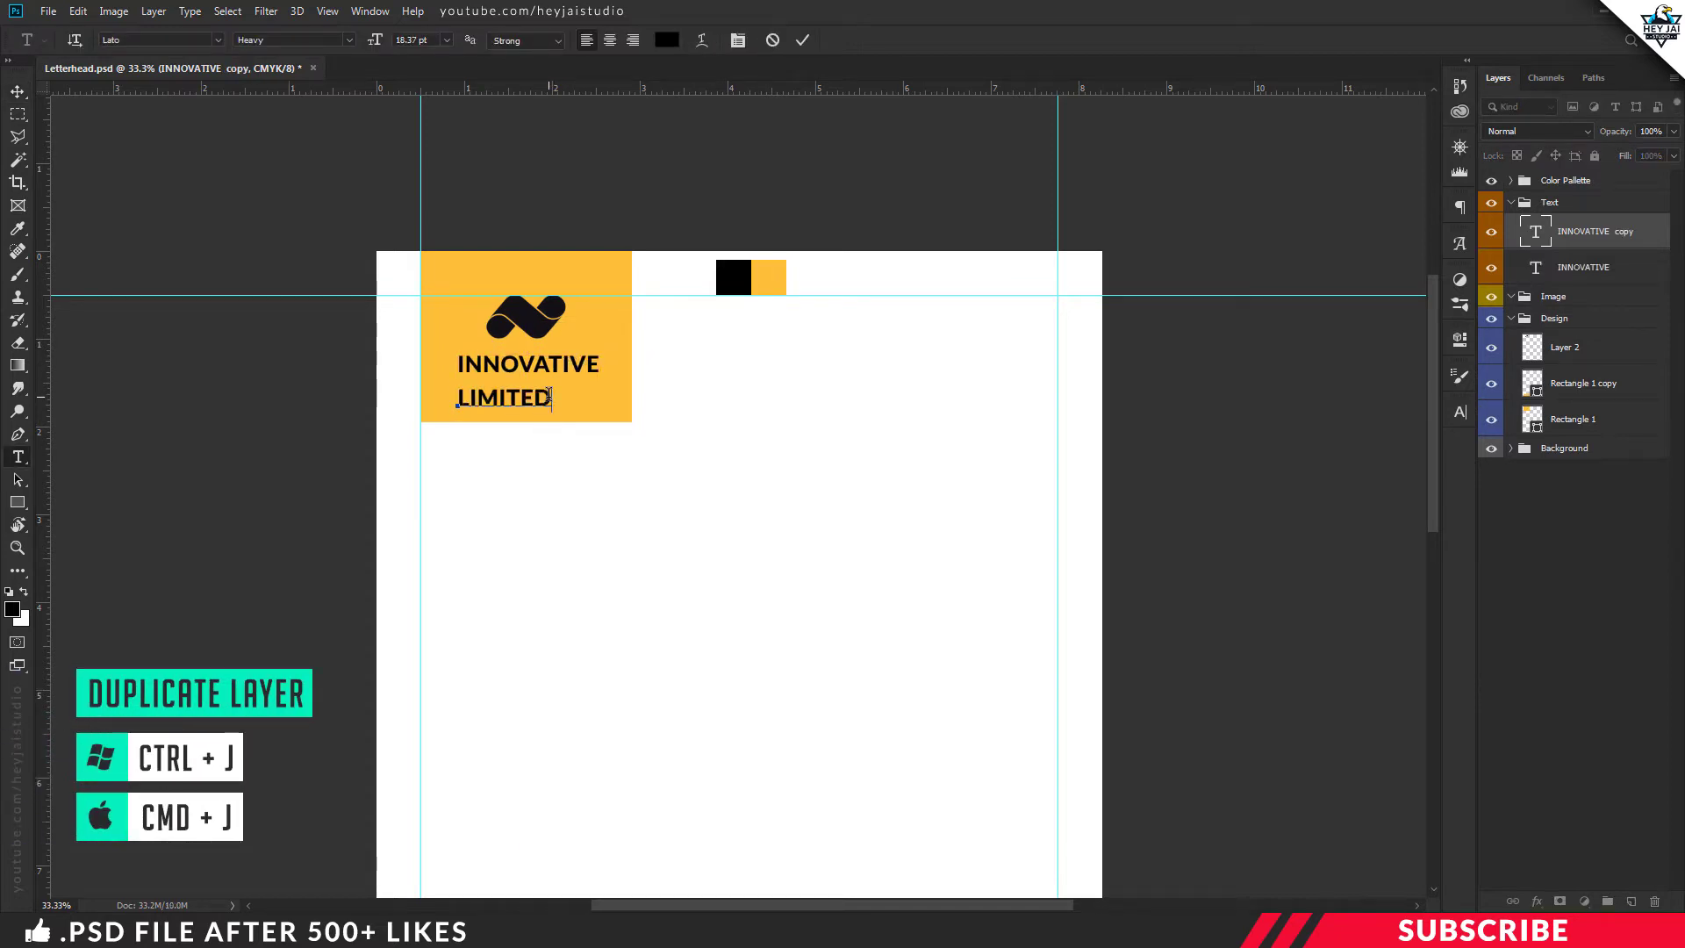
{"action": "key", "text": "ctrl+Return"}
{"action": "key", "text": "v"}
{"action": "left_click_drag", "start_coordinate": [550, 397], "coordinate": [577, 391]}
{"action": "key", "text": "ctrl+minus"}
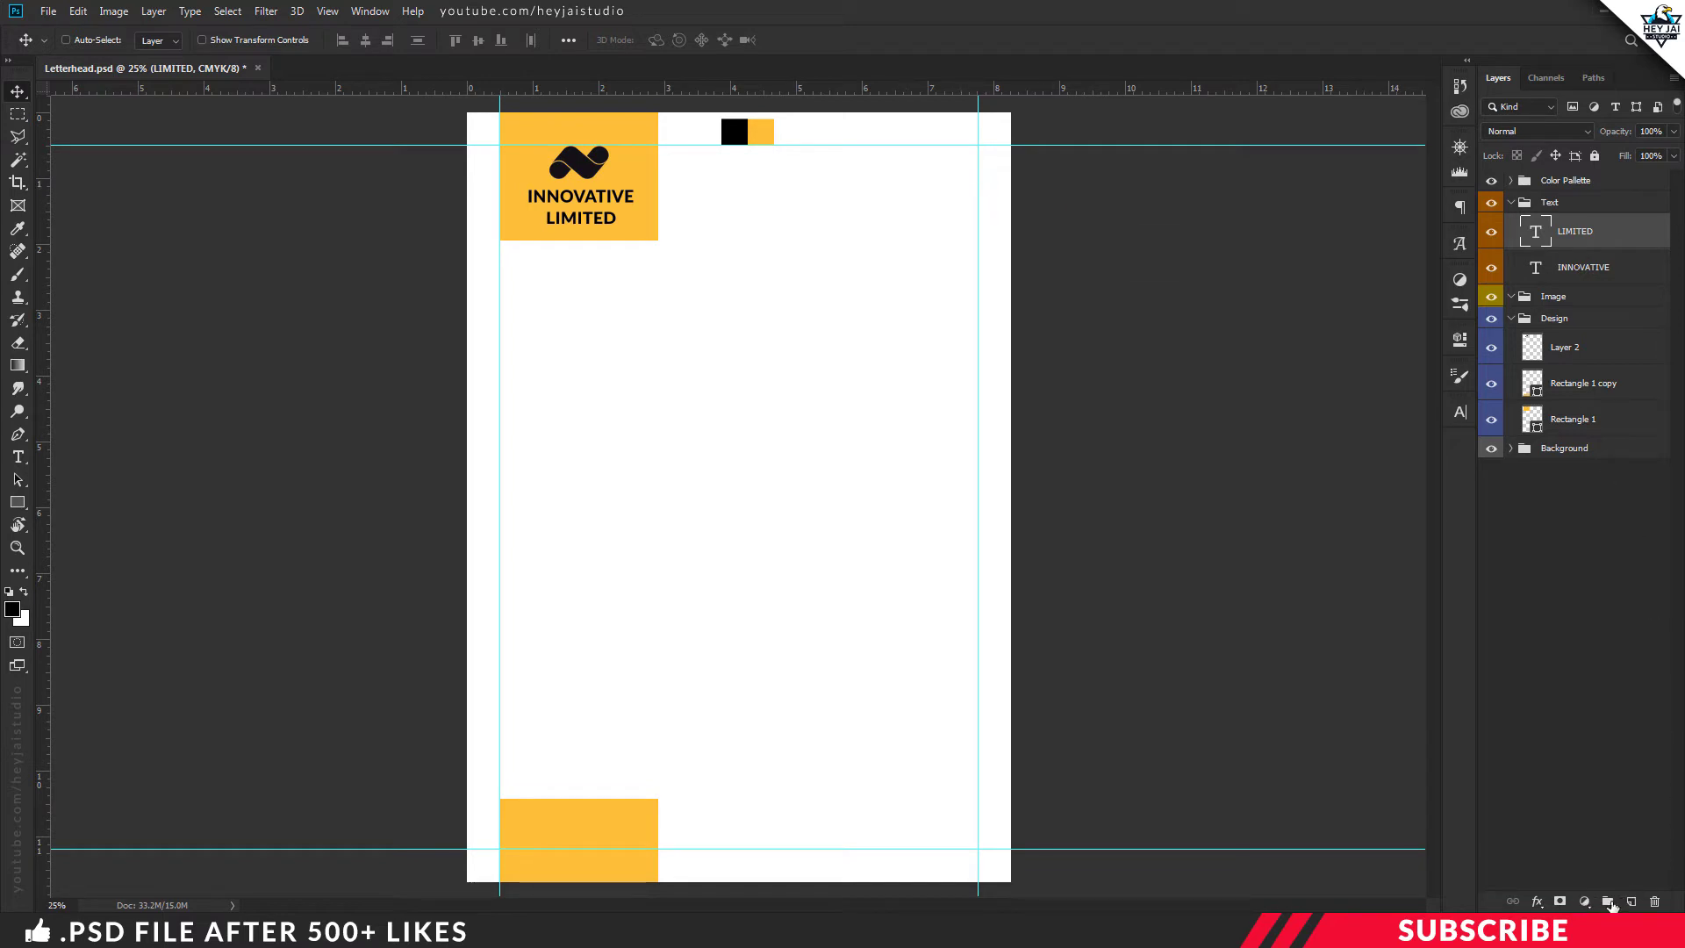
Create a new group named Name inside the Text group
{"action": "left_click", "coordinate": [1609, 903]}
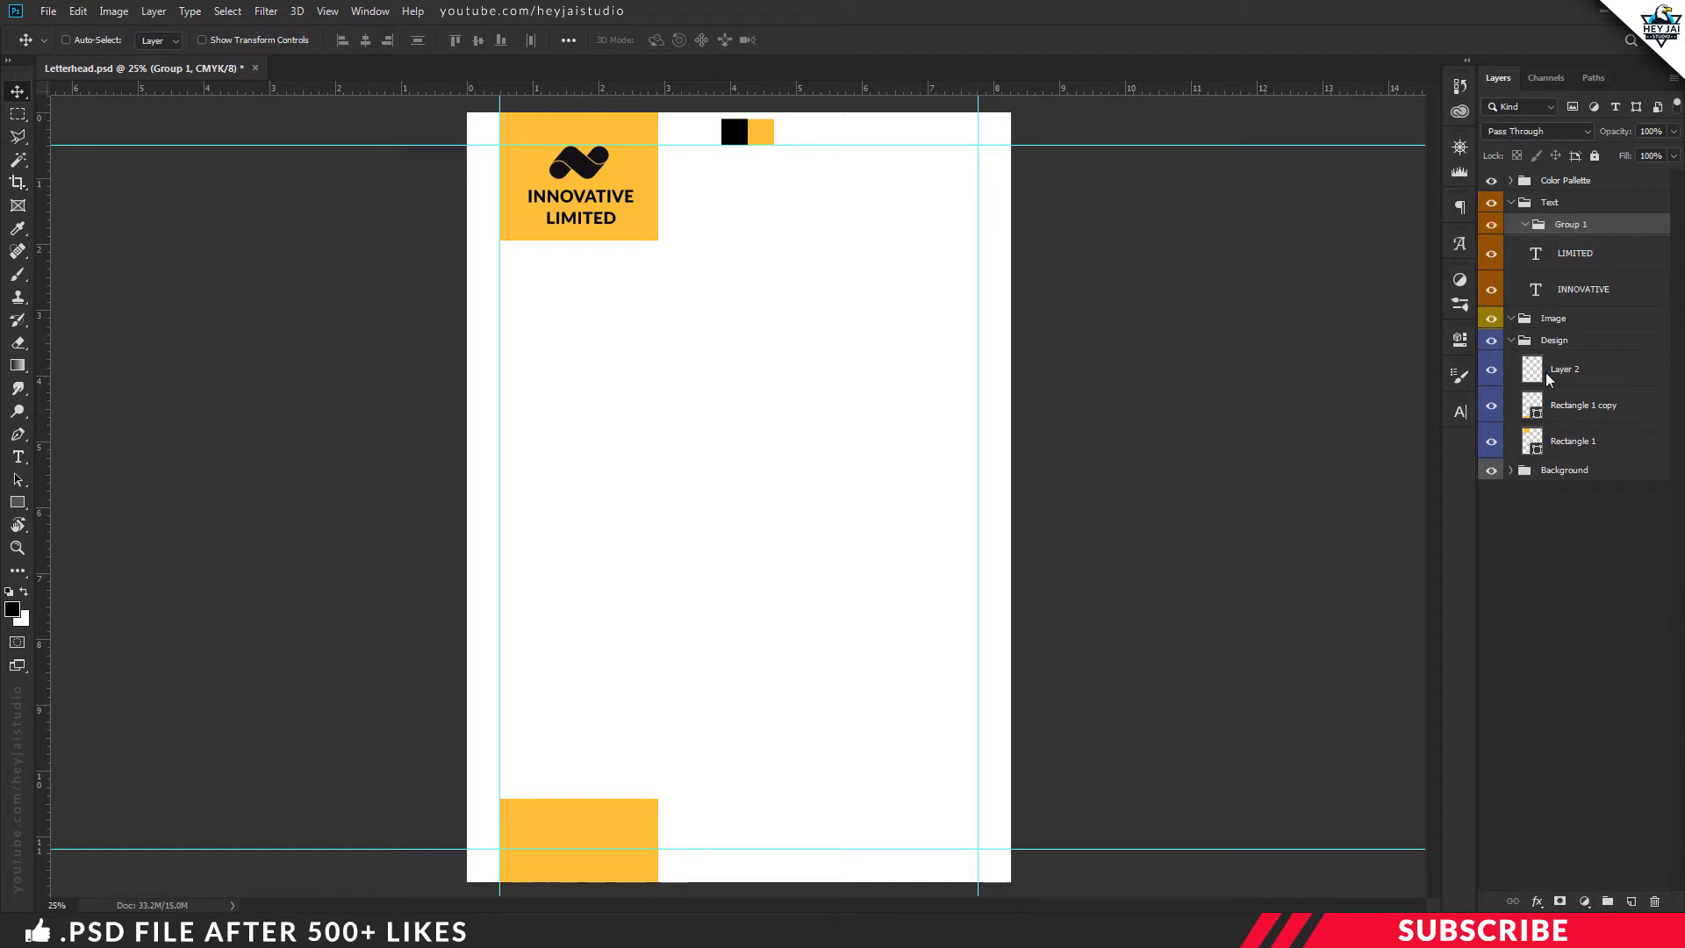
{"action": "double_click", "coordinate": [1579, 226]}
{"action": "key", "text": "Return"}
Add a yellow JOHN DOE heading at the top right, aligned to the guide
{"action": "left_click", "coordinate": [1631, 902]}
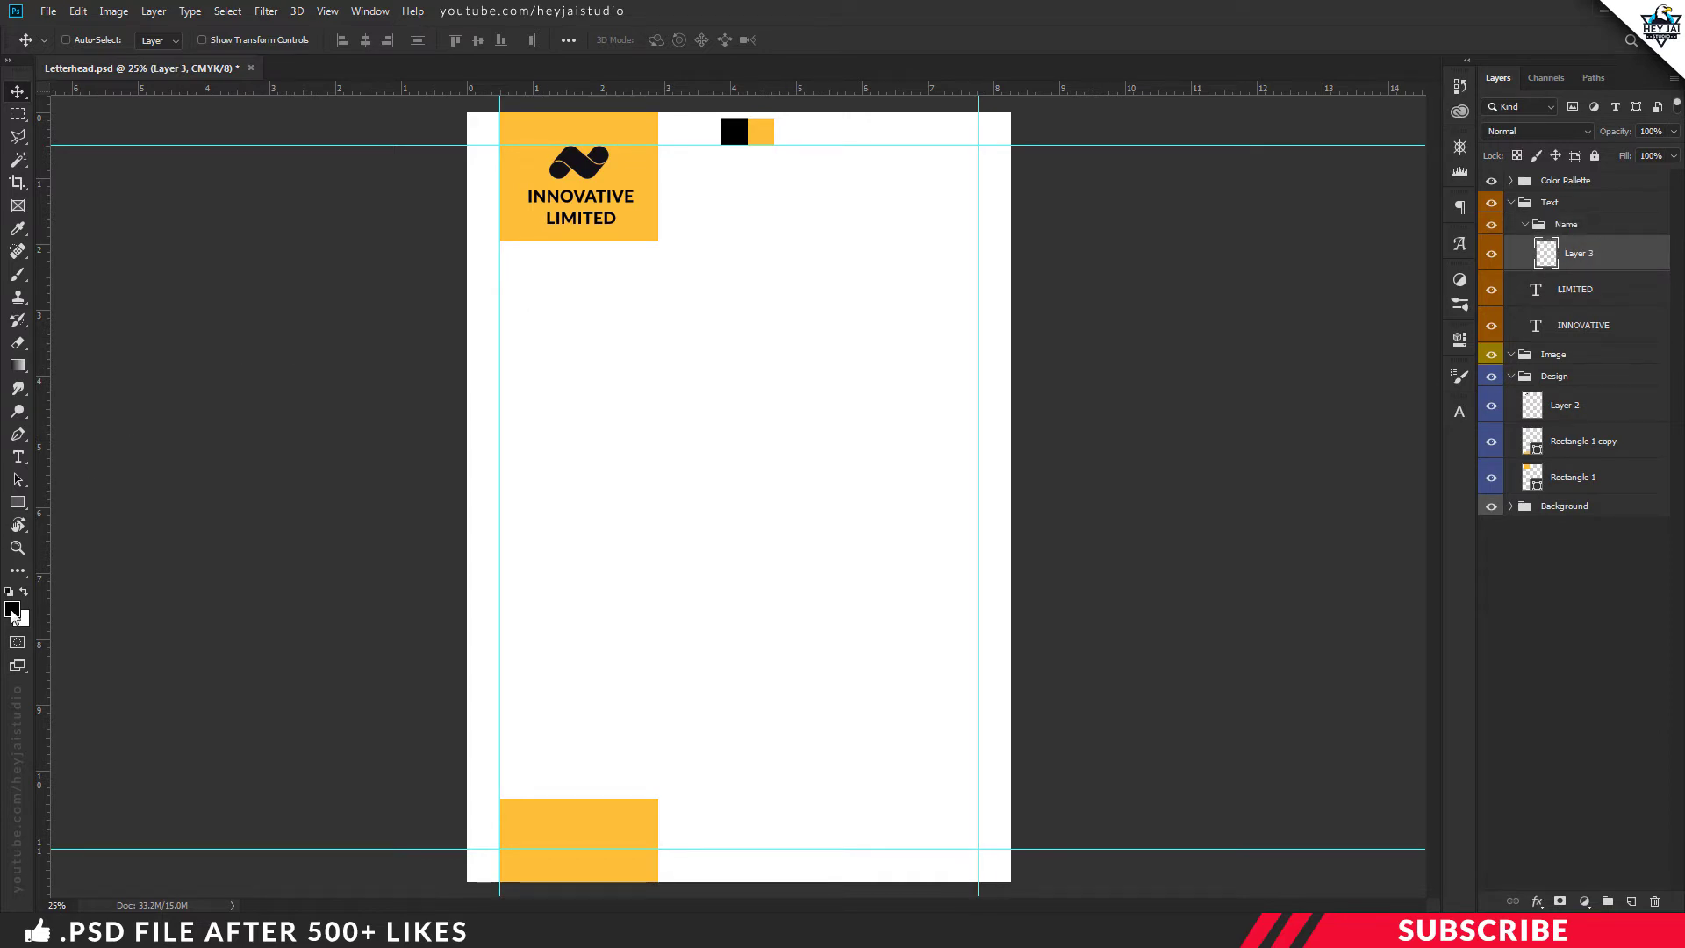
{"action": "left_click", "coordinate": [12, 611]}
{"action": "left_click", "coordinate": [760, 136]}
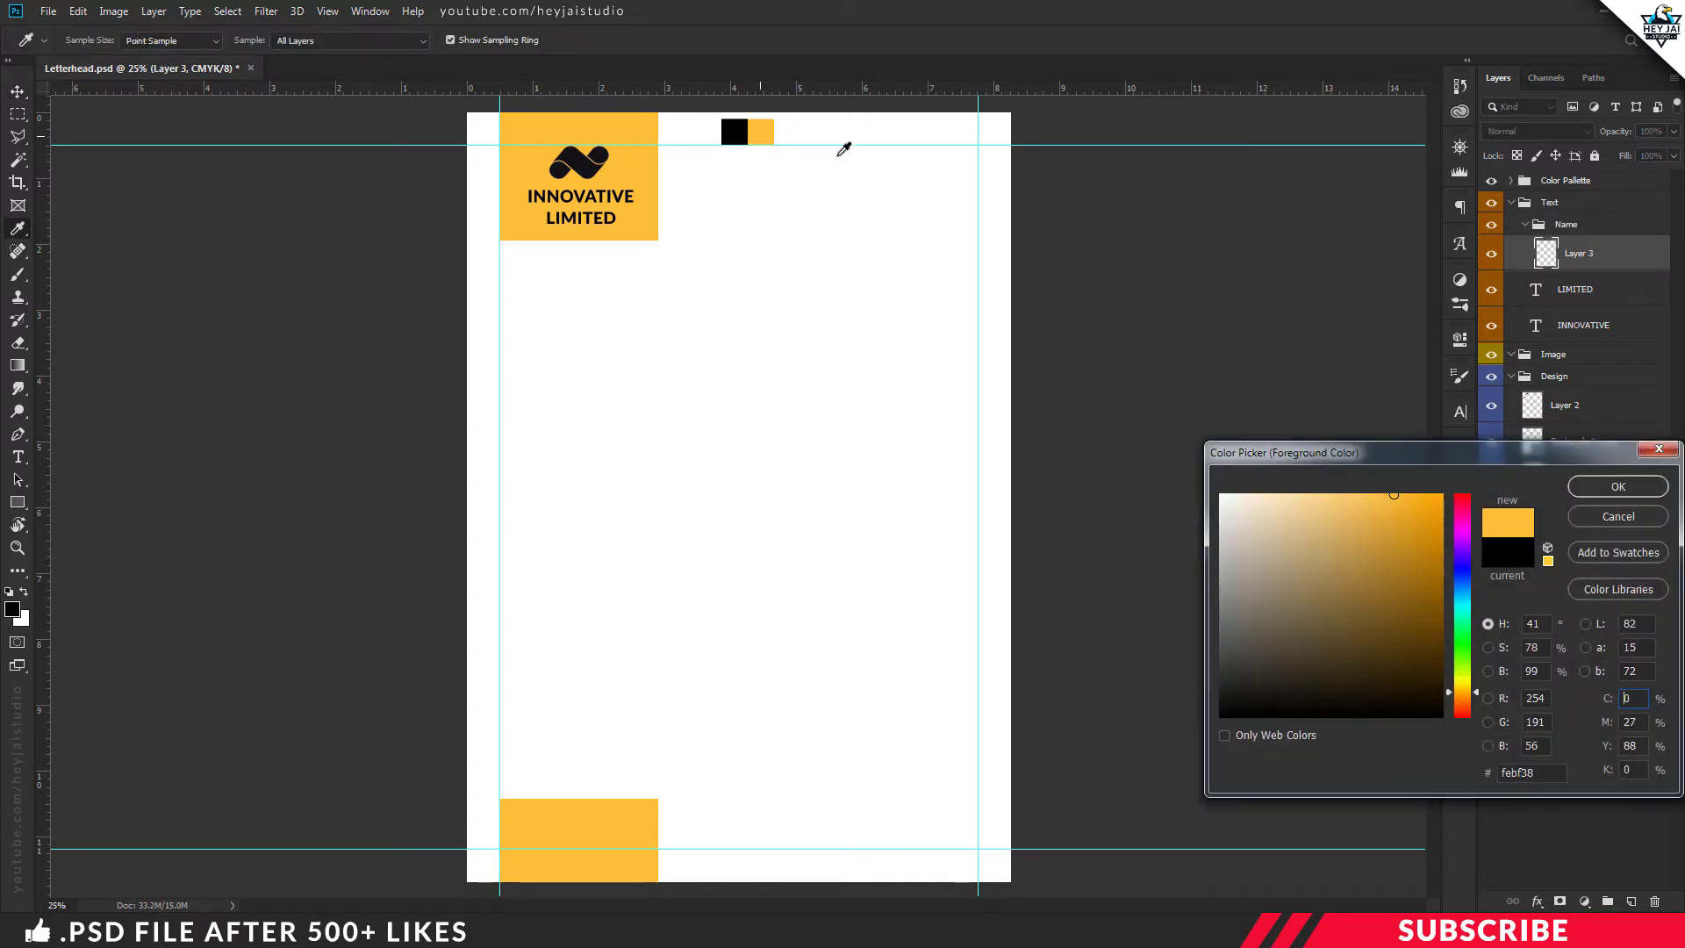
{"action": "left_click", "coordinate": [1634, 486]}
{"action": "key", "text": "t"}
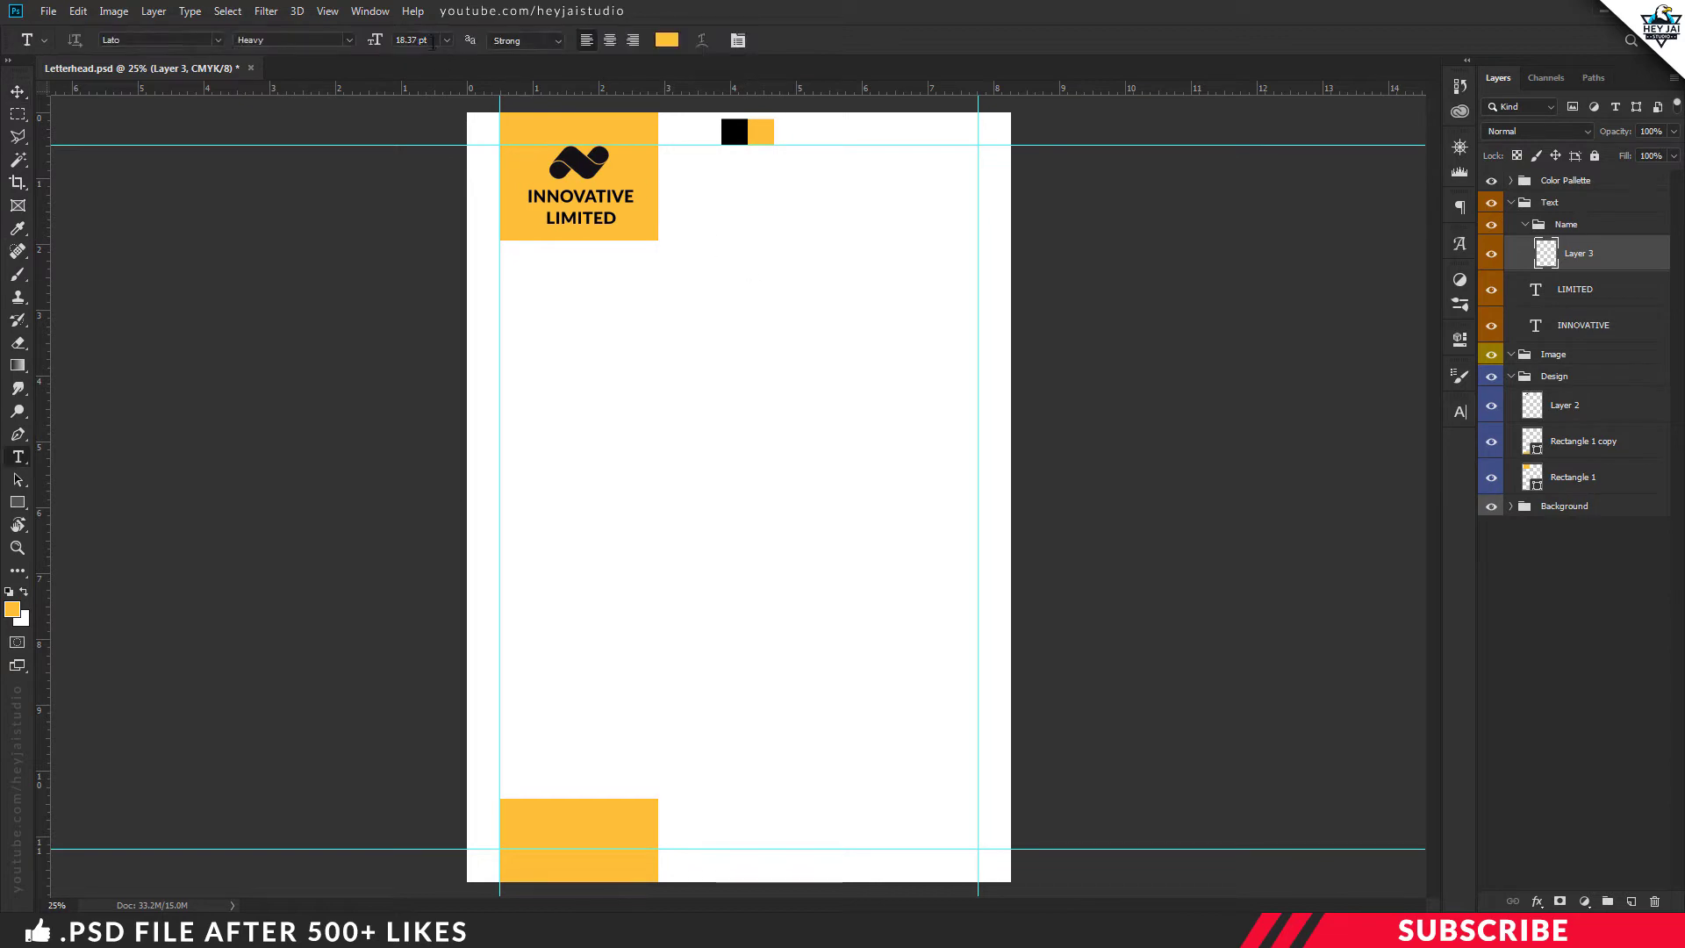
{"action": "left_click", "coordinate": [431, 42]}
{"action": "left_click", "coordinate": [866, 175]}
{"action": "type", "text": "JOHN D"}
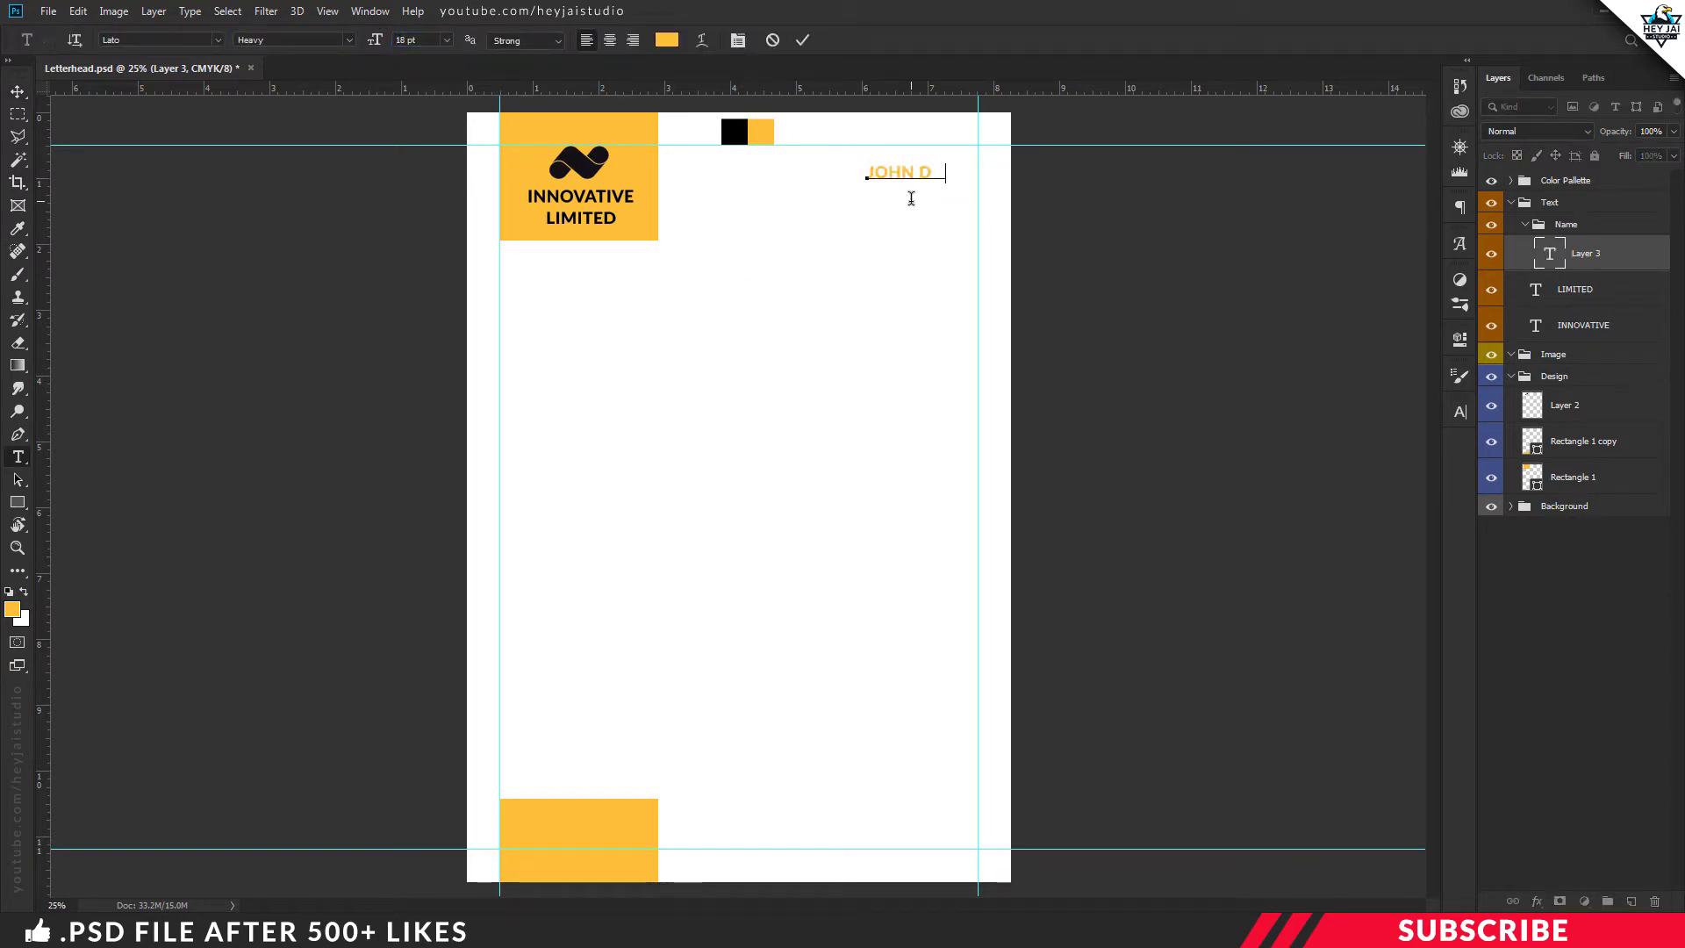
{"action": "type", "text": "OE"}
{"action": "key", "text": "ctrl+Return"}
{"action": "key", "text": "v"}
{"action": "left_click_drag", "start_coordinate": [922, 176], "coordinate": [924, 155]}
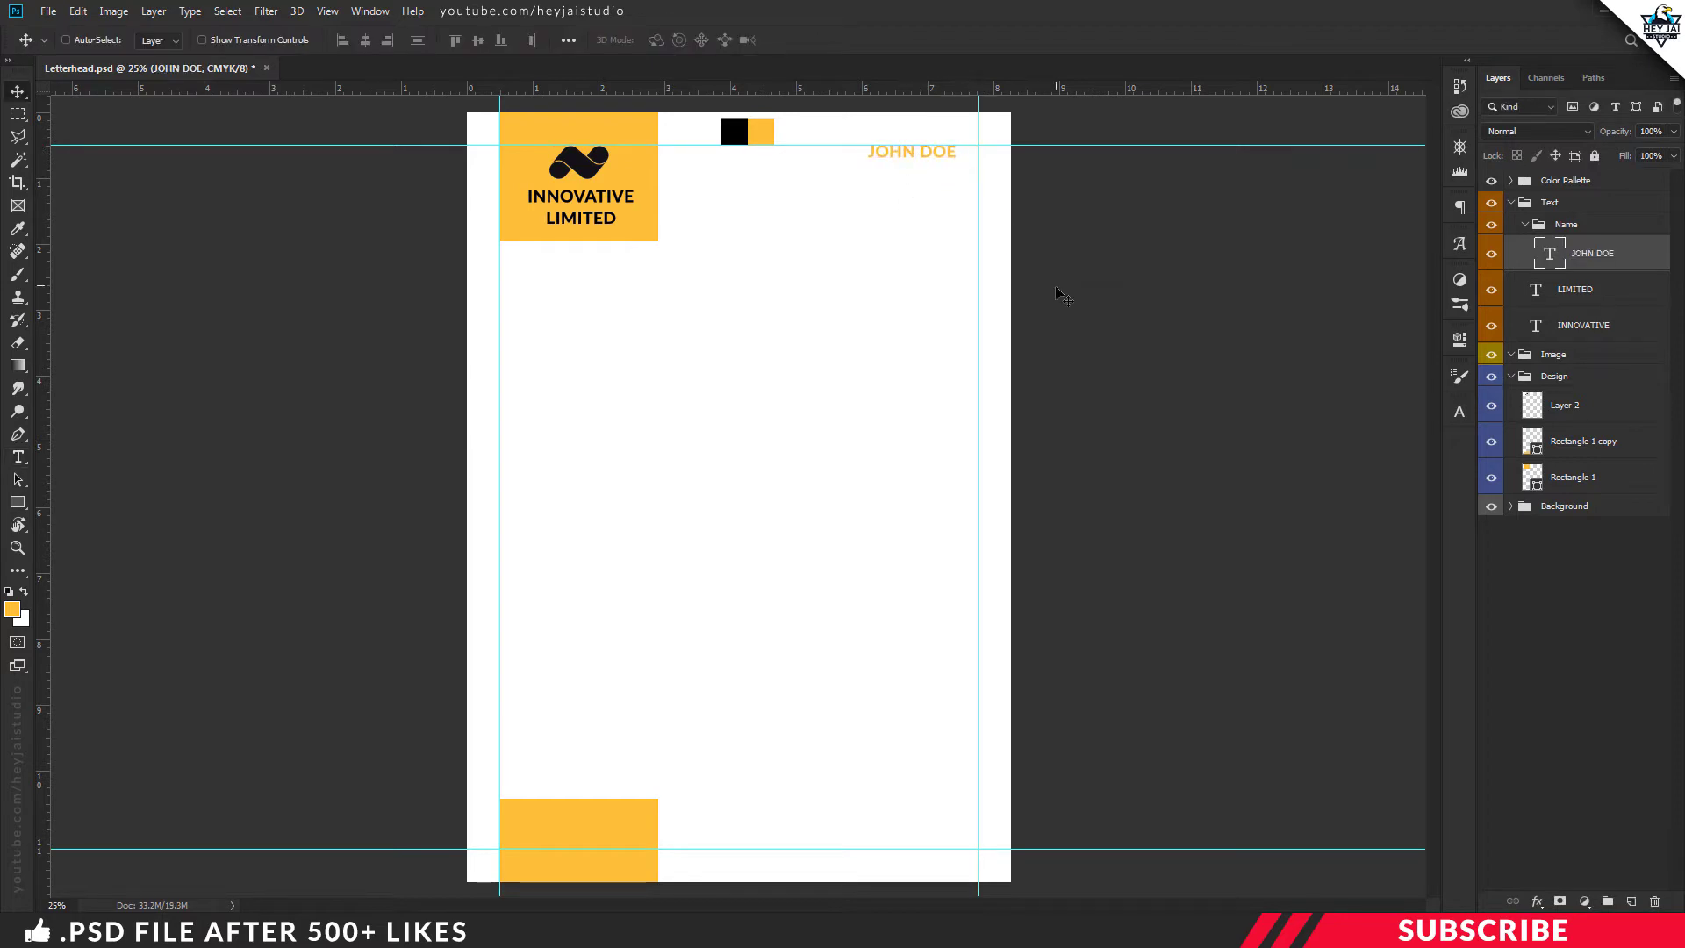
Add a new layer with black foreground colour and set the text size to 12 pt
{"action": "left_click", "coordinate": [1631, 902]}
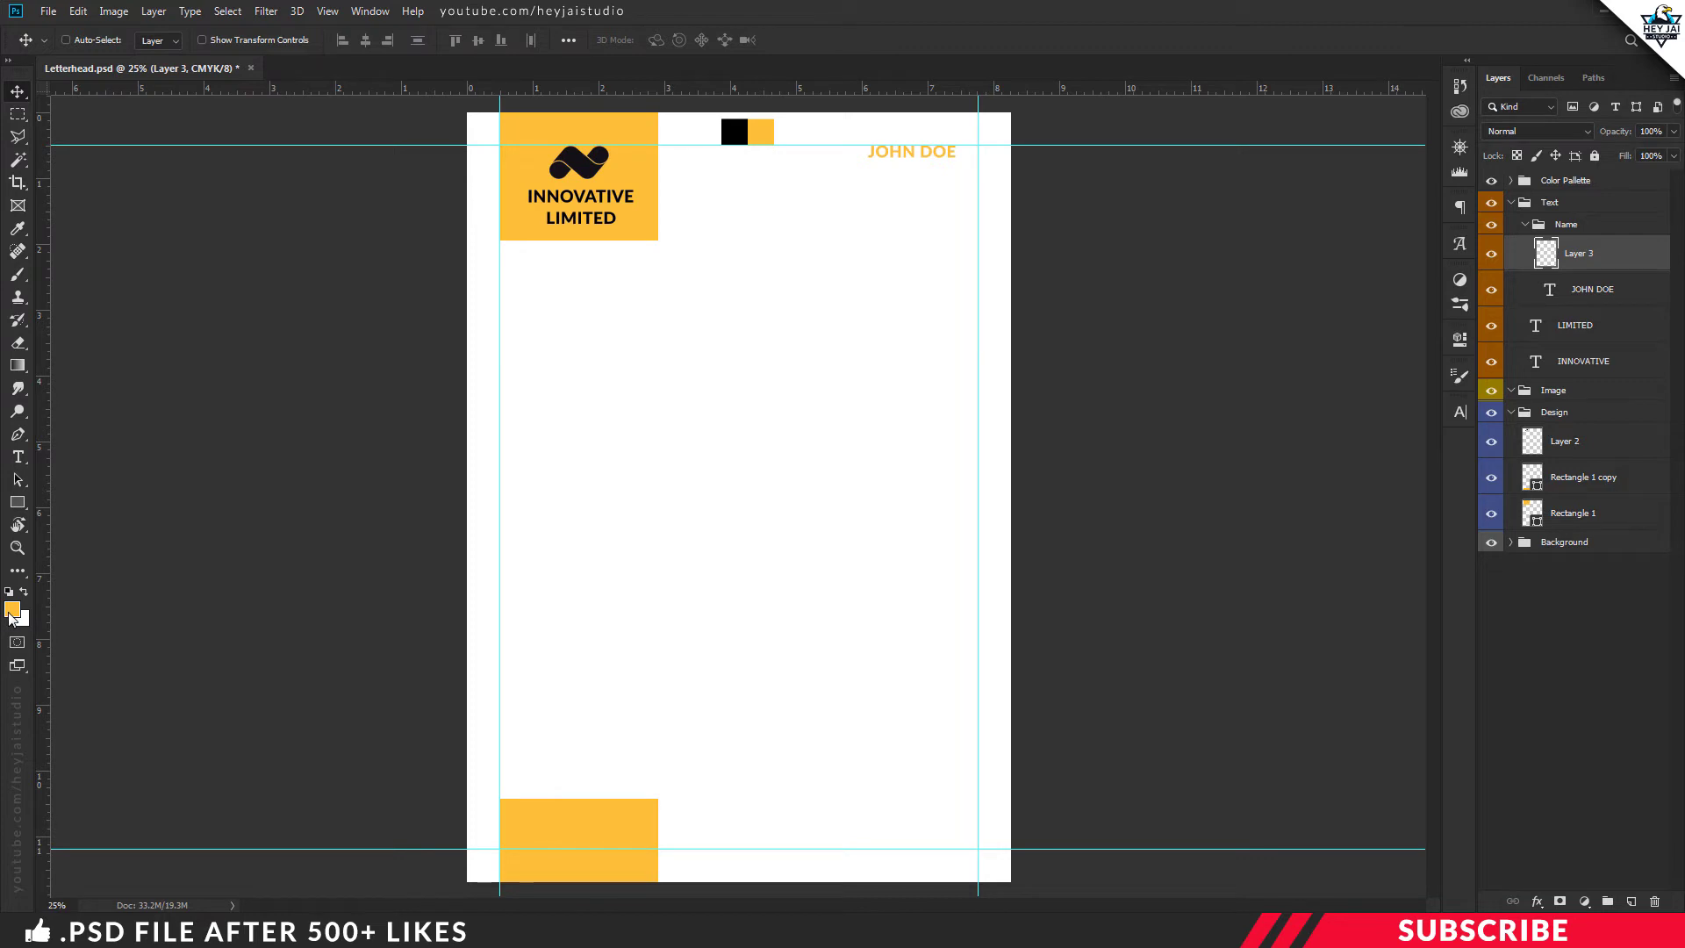
{"action": "left_click", "coordinate": [11, 611]}
{"action": "left_click", "coordinate": [734, 130]}
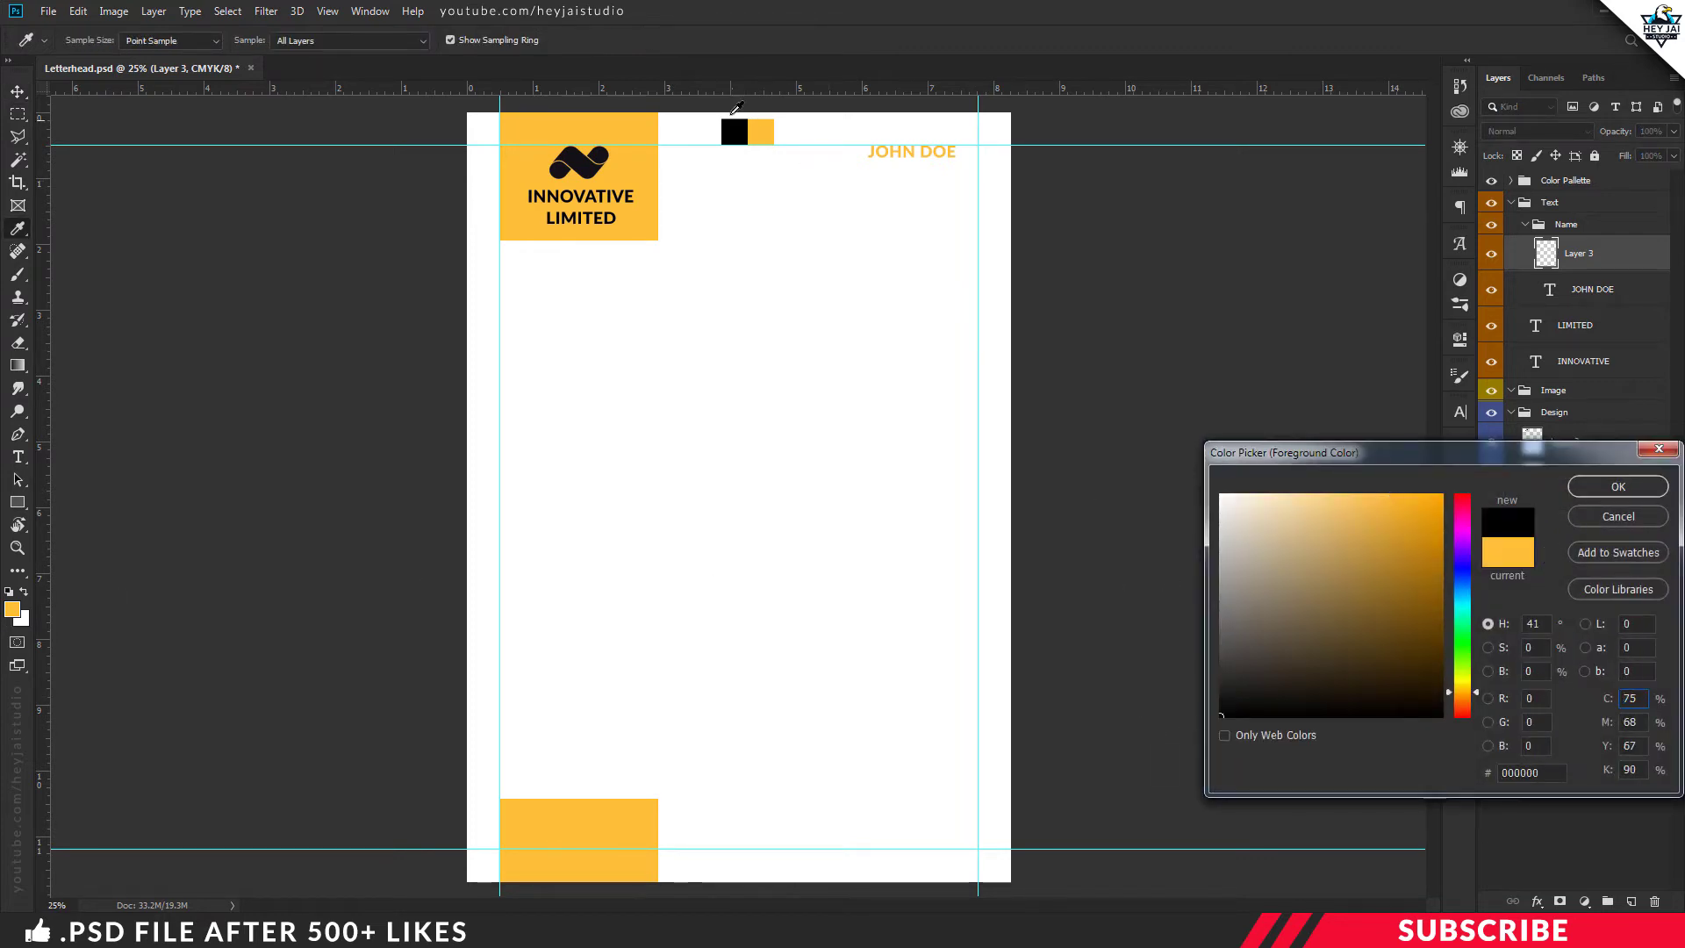
{"action": "left_click", "coordinate": [740, 131]}
{"action": "left_click", "coordinate": [1615, 494]}
{"action": "key", "text": "t"}
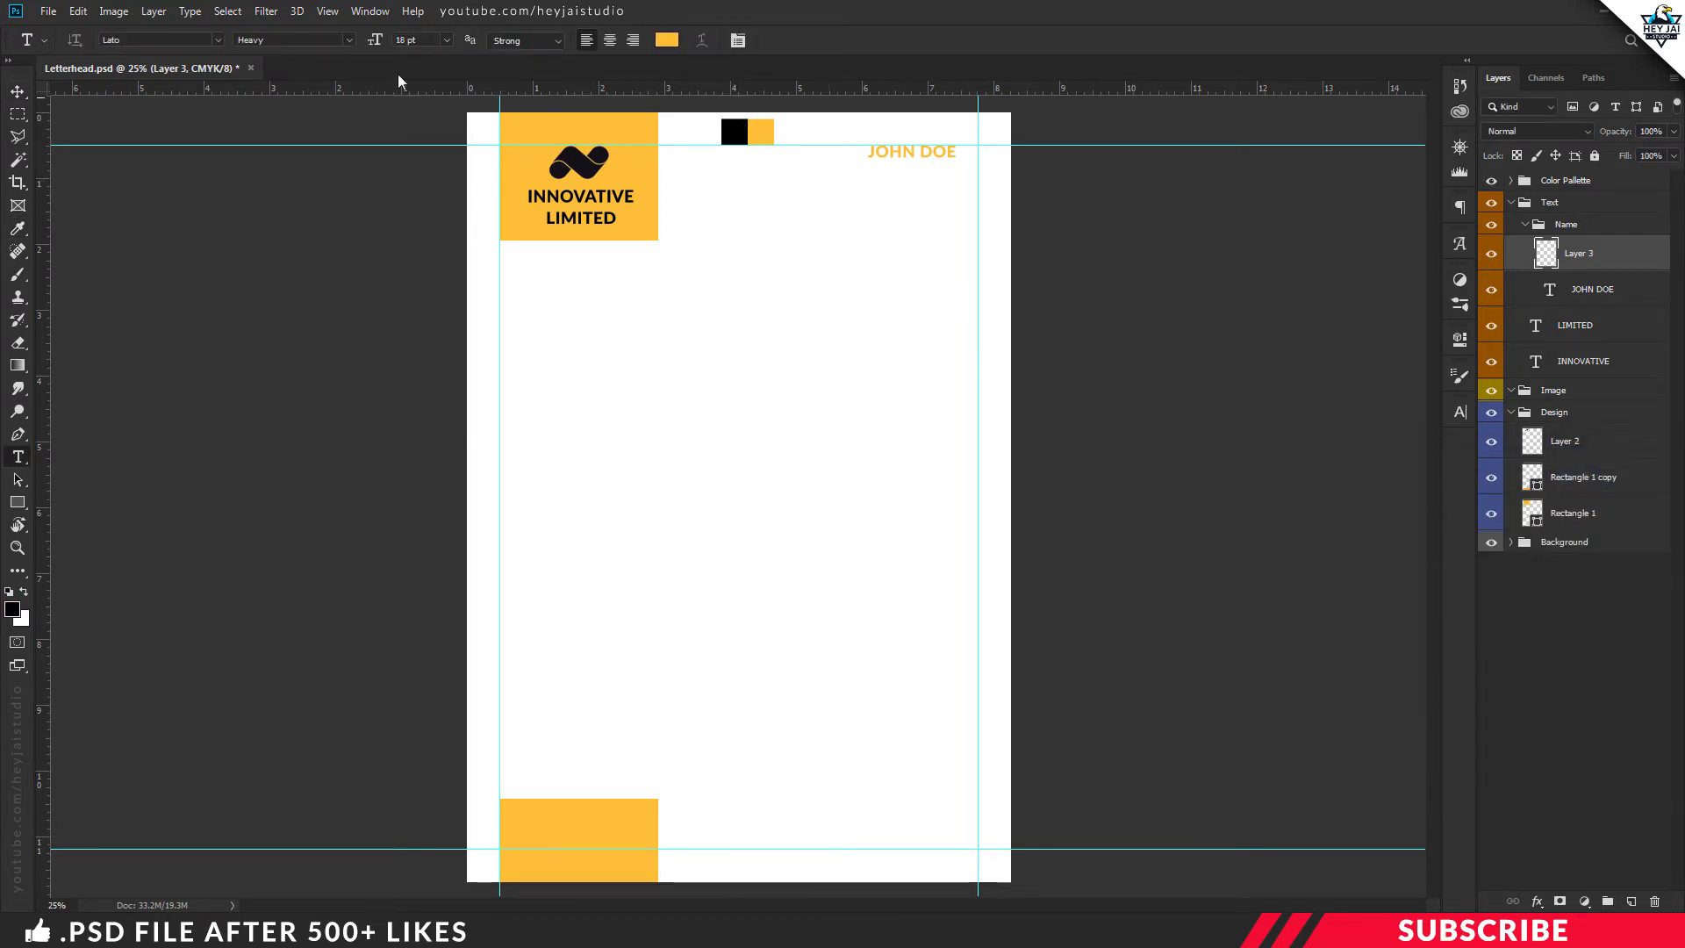
{"action": "left_click", "coordinate": [367, 40]}
{"action": "type", "text": "12"}
{"action": "key", "text": "Return"}
Type Managing Director directly under JOHN DOE and duplicate that line
{"action": "left_click", "coordinate": [892, 187]}
{"action": "type", "text": "Managing Director"}
{"action": "key", "text": "ctrl+a"}
{"action": "left_click", "coordinate": [667, 39]}
{"action": "left_click", "coordinate": [1615, 494]}
{"action": "key", "text": "ctrl+plus"}
{"action": "left_click", "coordinate": [17, 91]}
{"action": "left_click_drag", "start_coordinate": [970, 235], "coordinate": [993, 288]}
{"action": "key", "text": "ctrl+j"}
{"action": "key", "text": "ctrl+j"}
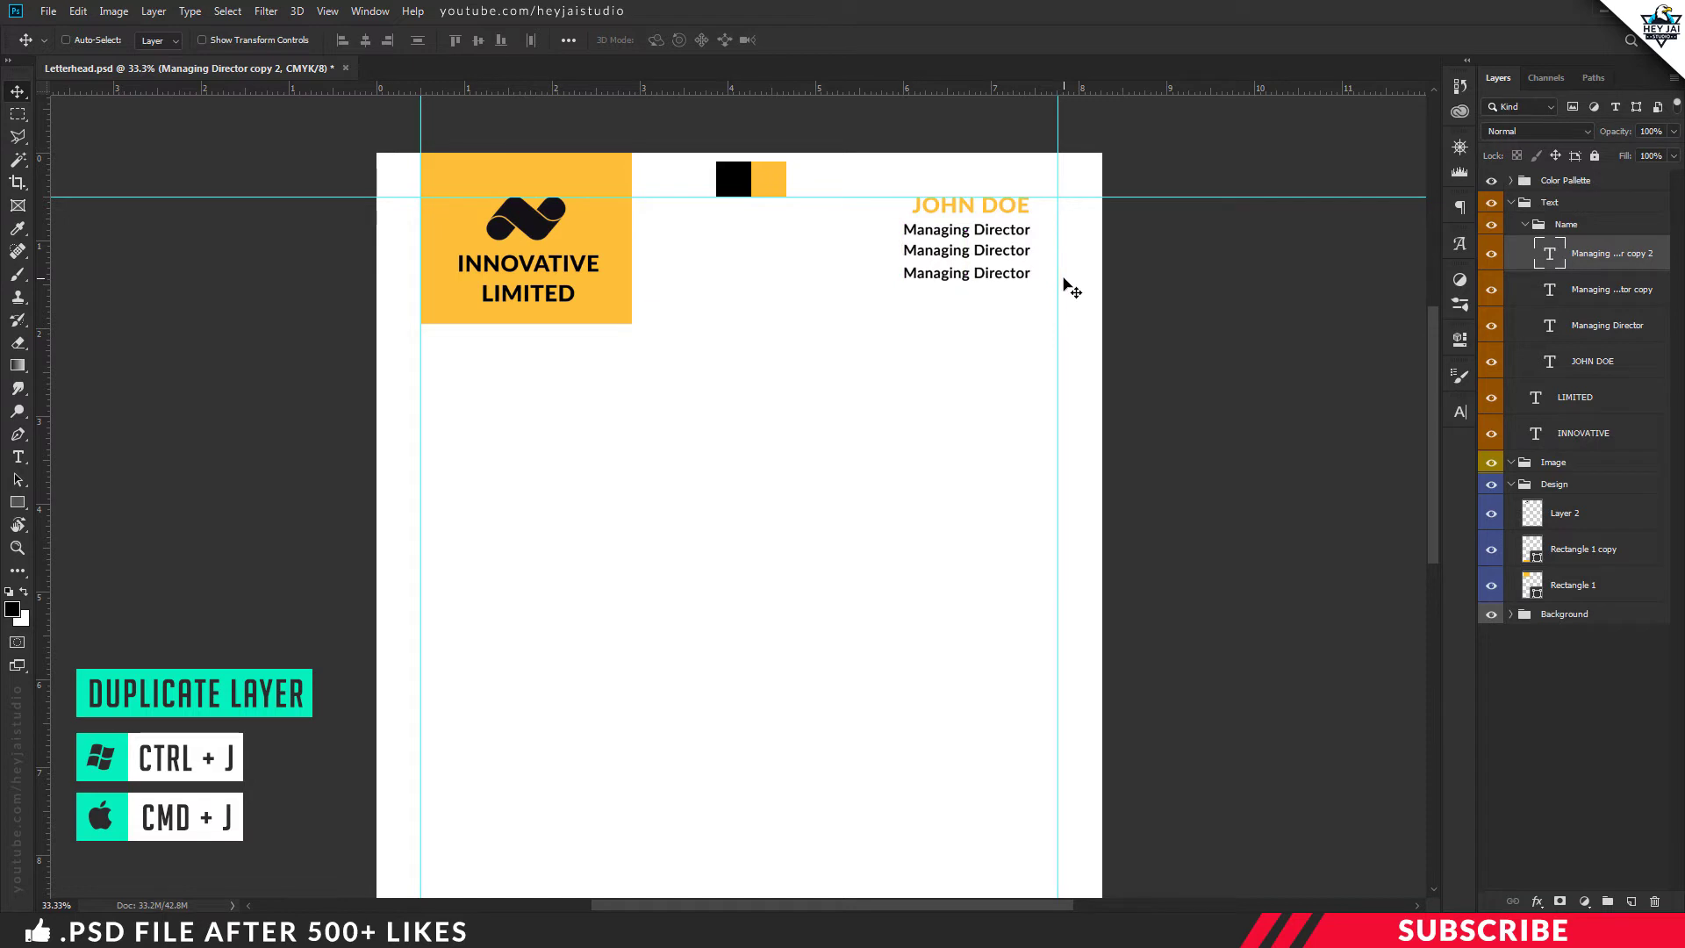
{"action": "key", "text": "t"}
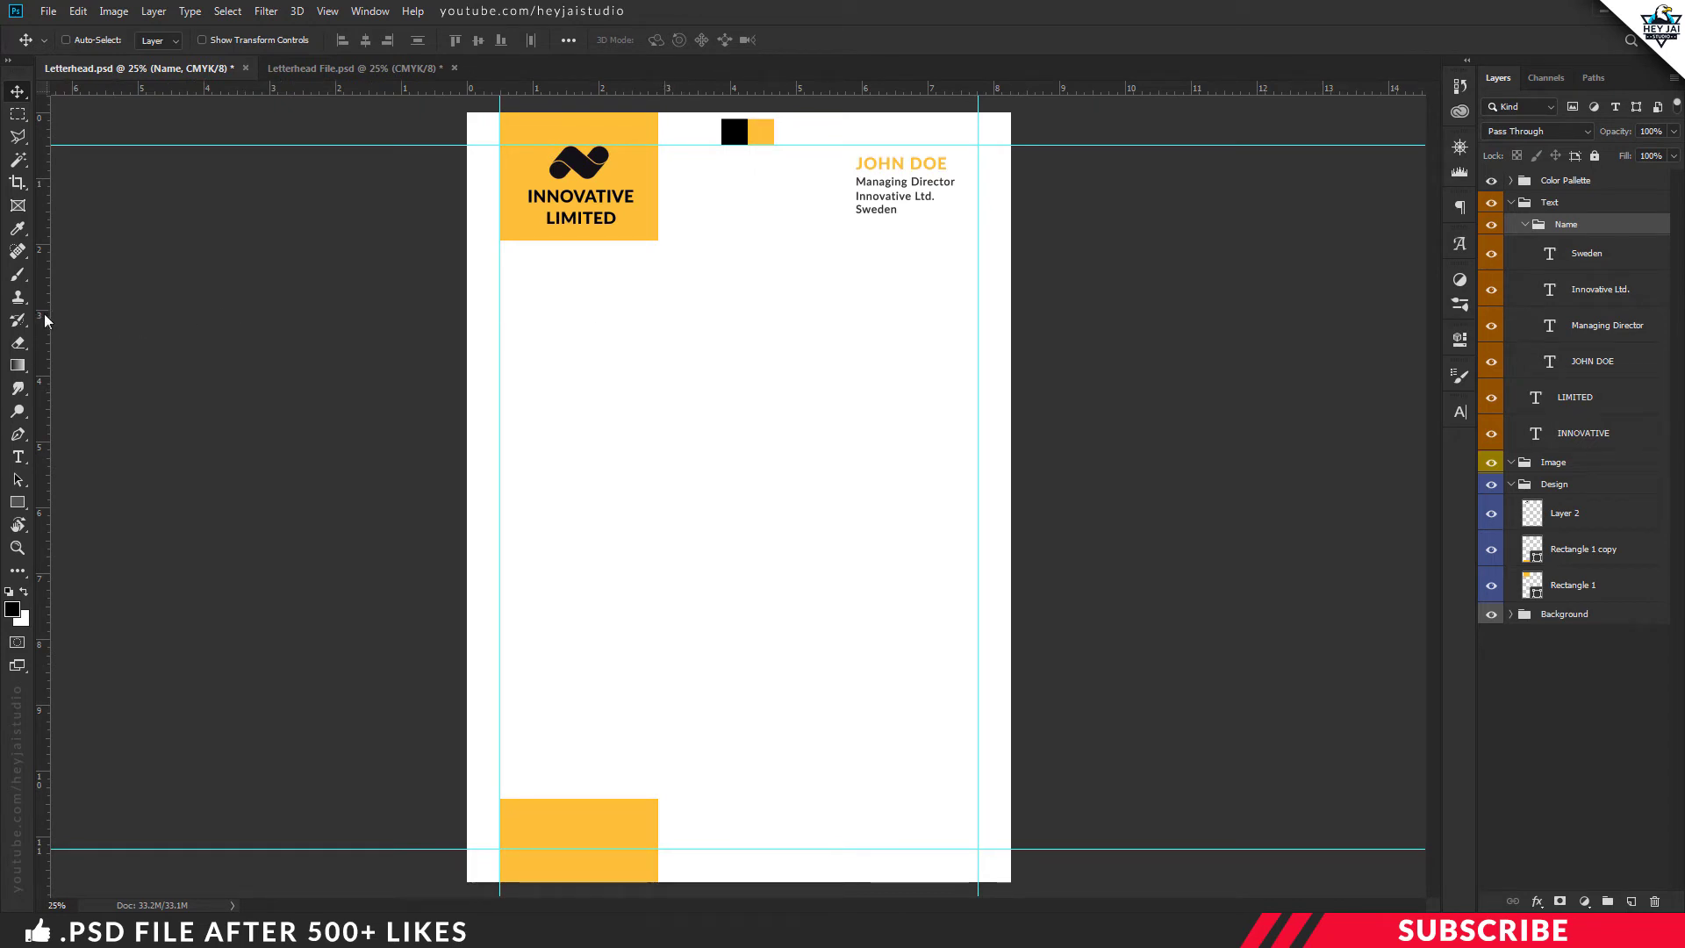
Add a vertical guide at 2.8 in and create a new group named Main Text
{"action": "left_click_drag", "start_coordinate": [46, 321], "coordinate": [657, 355]}
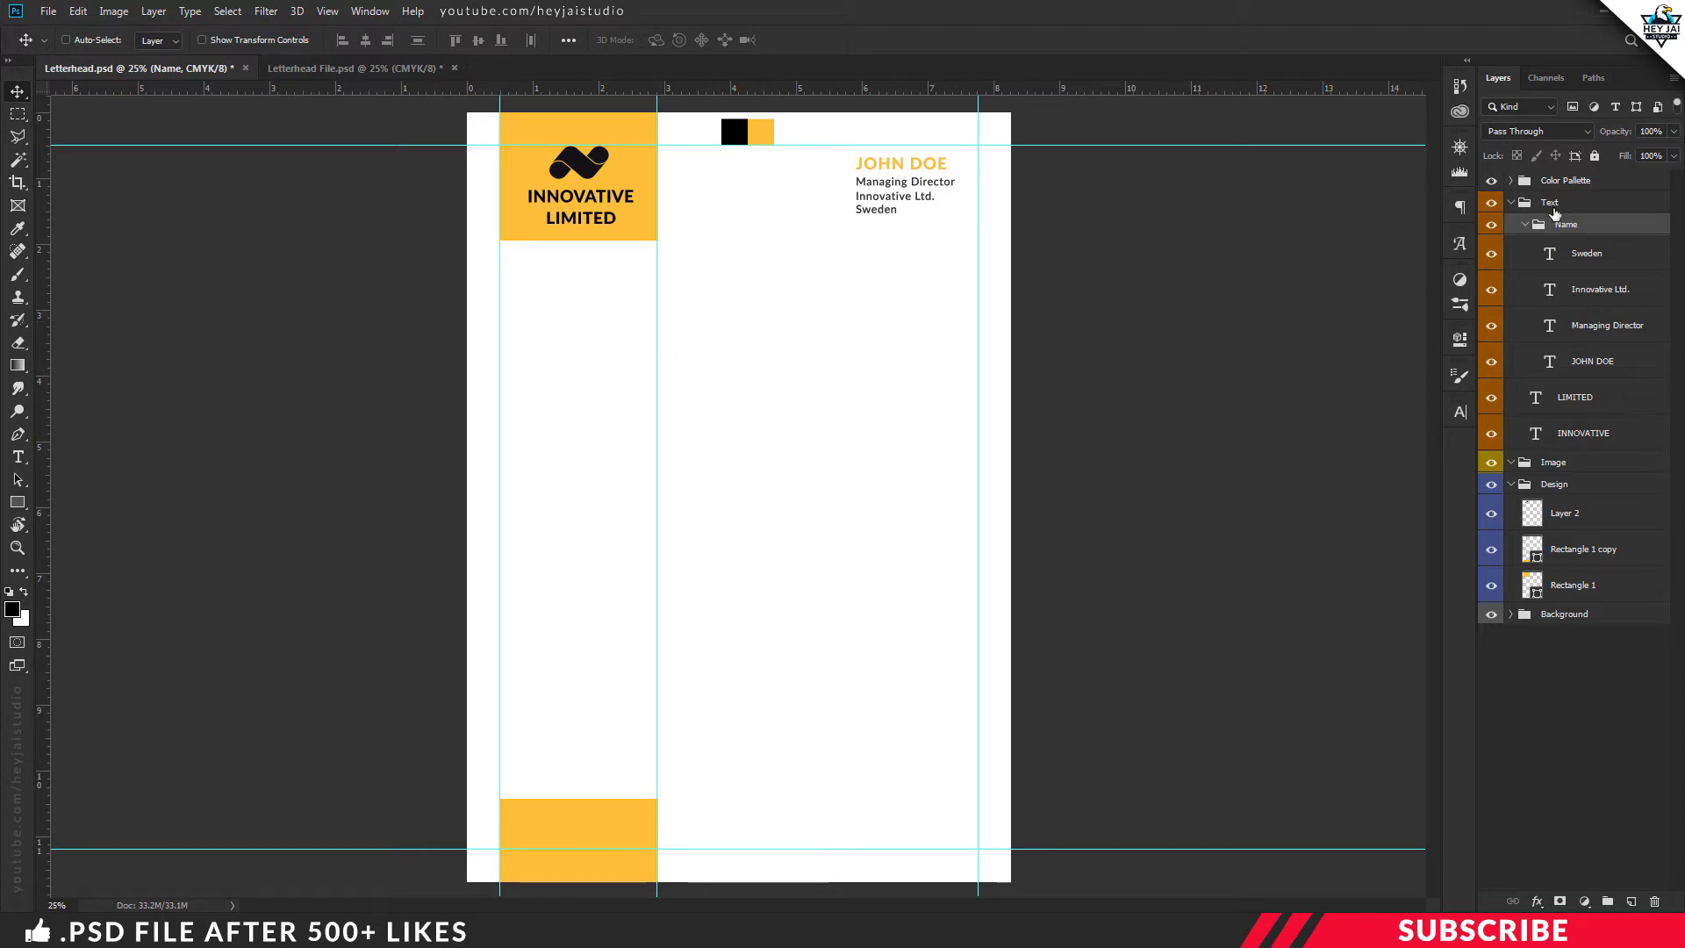
{"action": "left_click", "coordinate": [1525, 225]}
{"action": "left_click", "coordinate": [1610, 899]}
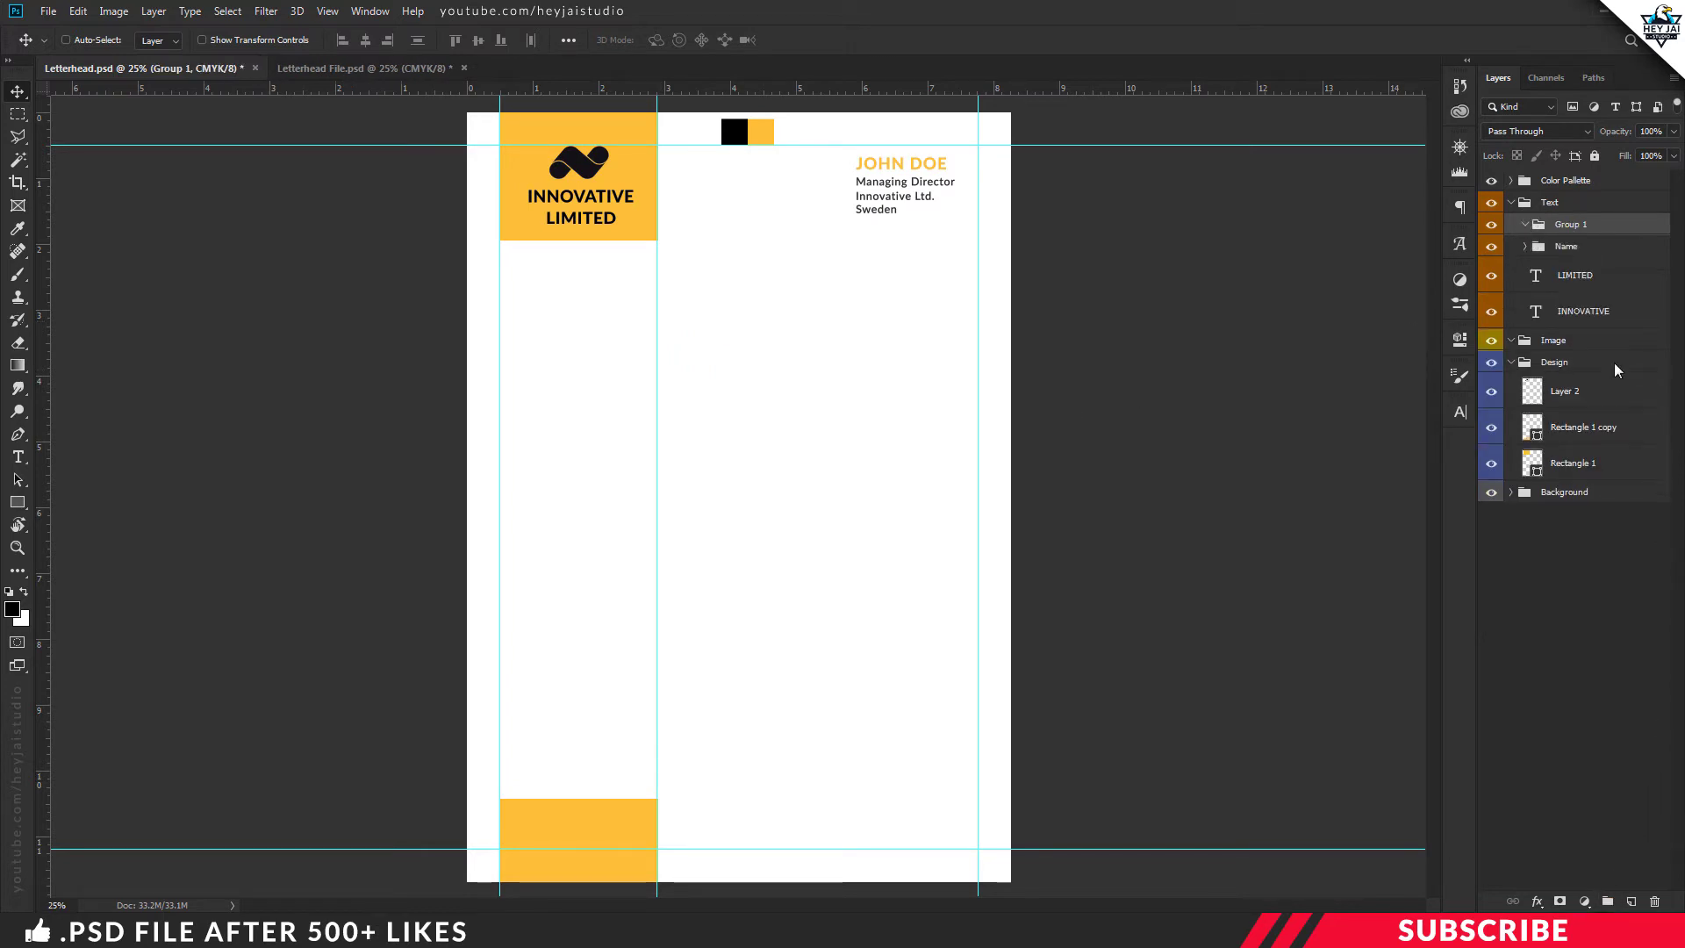
{"action": "double_click", "coordinate": [1571, 225]}
{"action": "type", "text": "Main Text"}
{"action": "key", "text": "Return"}
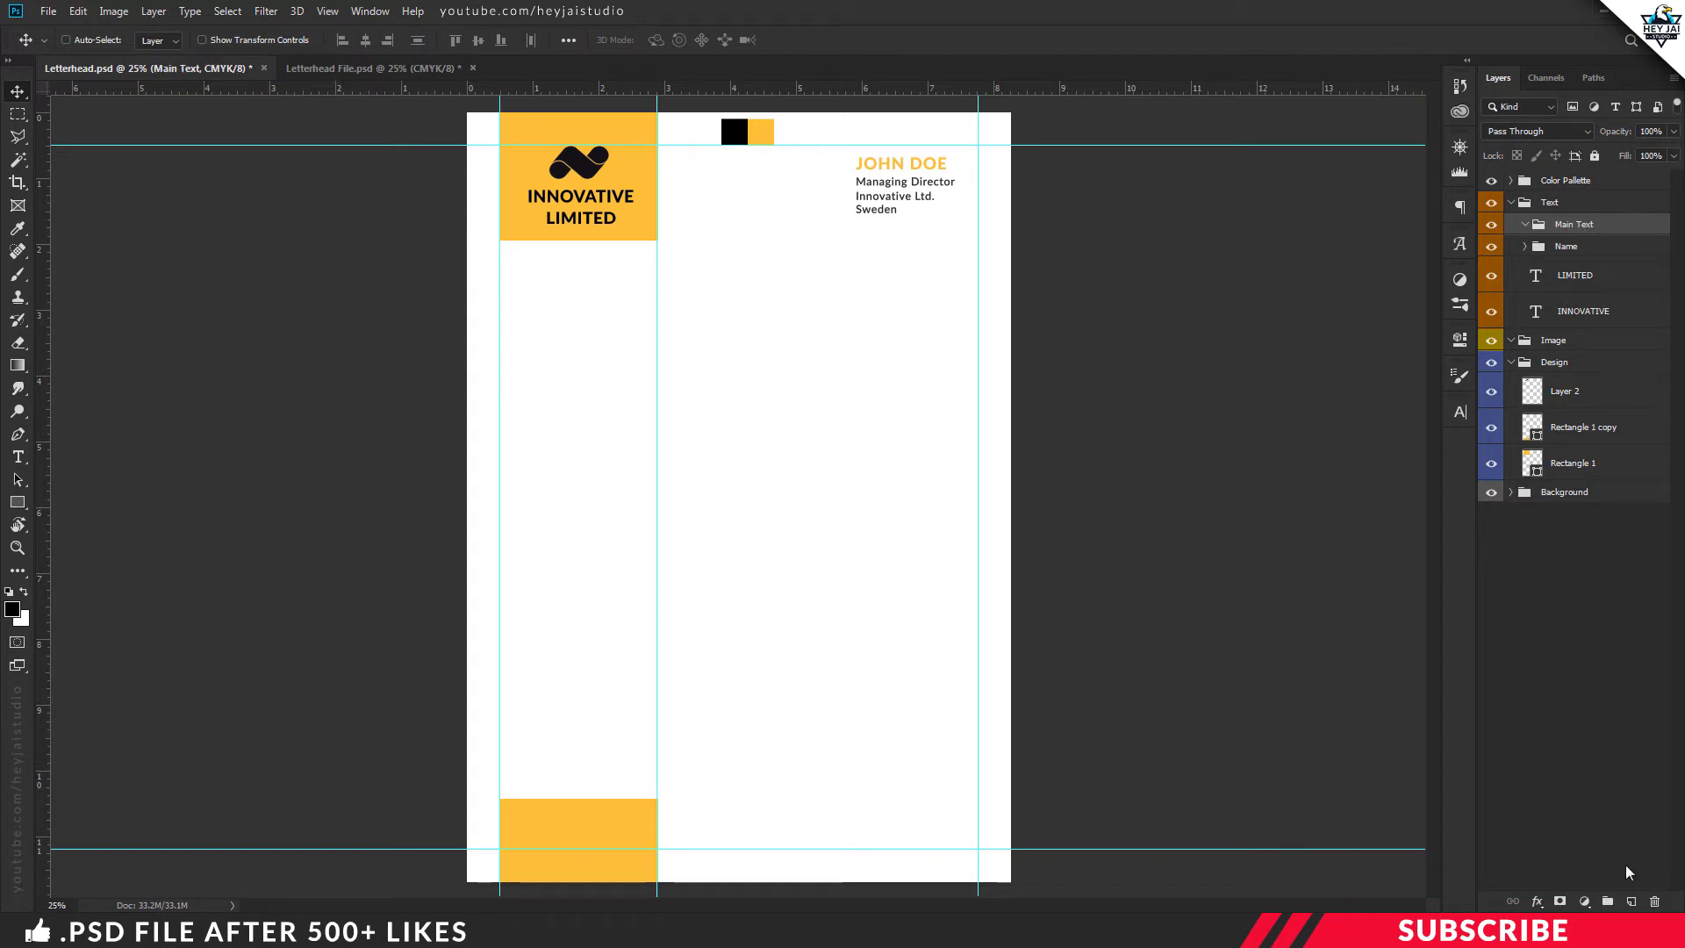
Add an empty layer inside Main Text, set the foreground to black, and ready 12 pt type
{"action": "left_click", "coordinate": [1632, 900]}
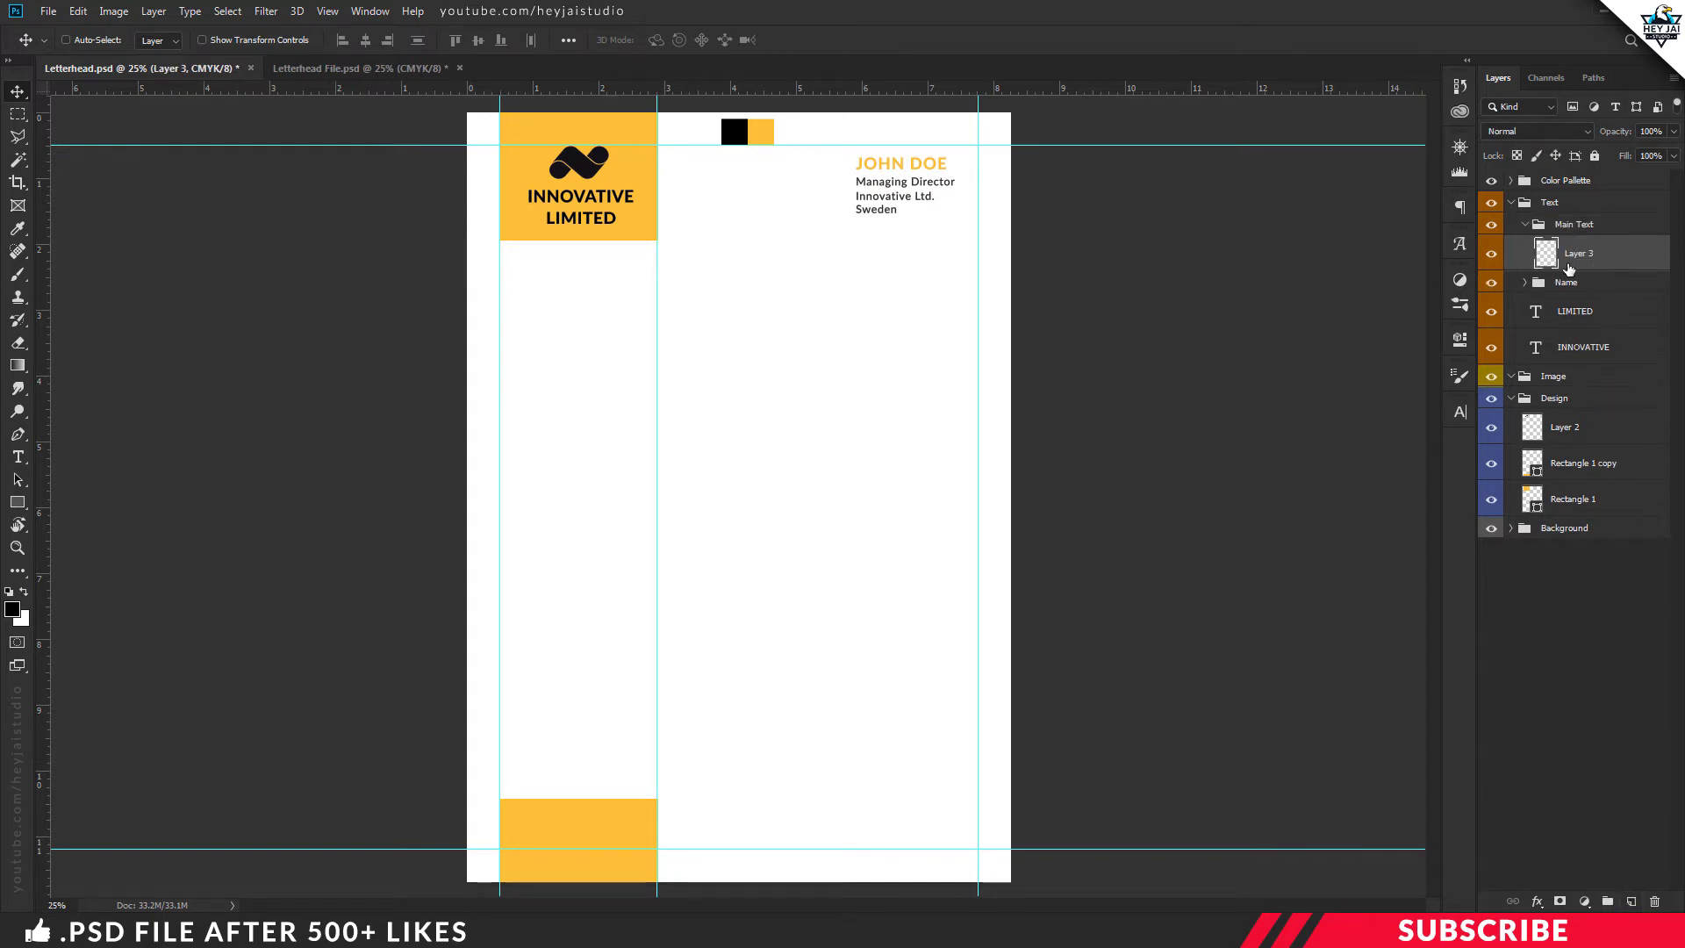
{"action": "left_click", "coordinate": [11, 609]}
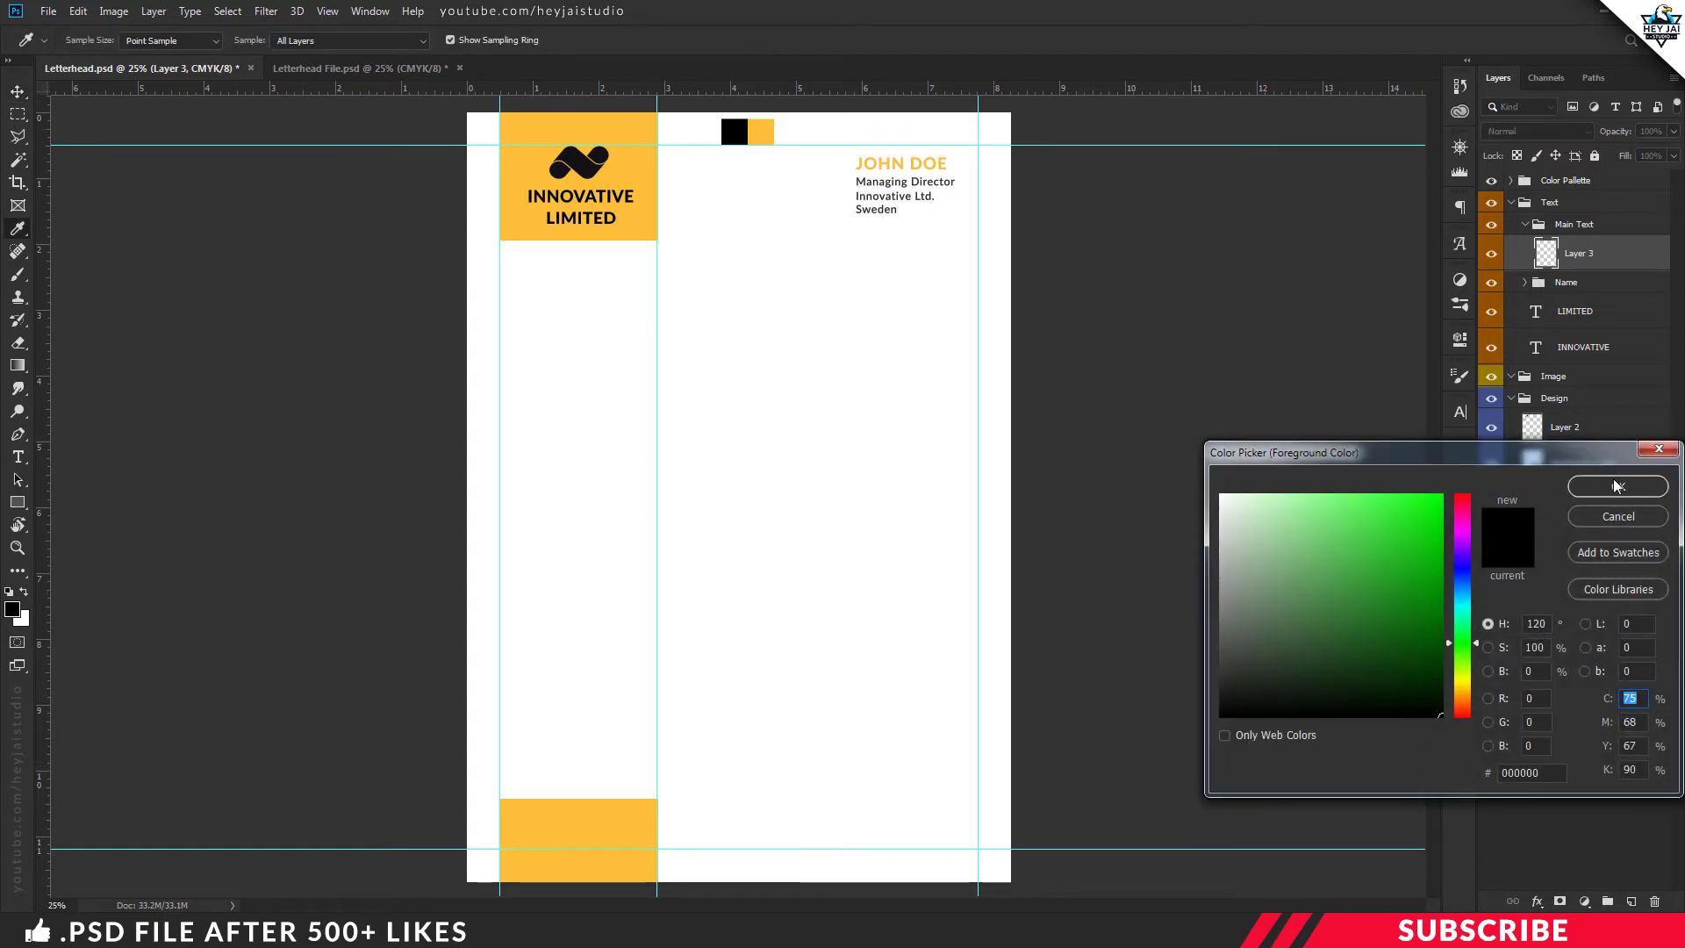
{"action": "left_click", "coordinate": [1618, 486]}
{"action": "key", "text": "t"}
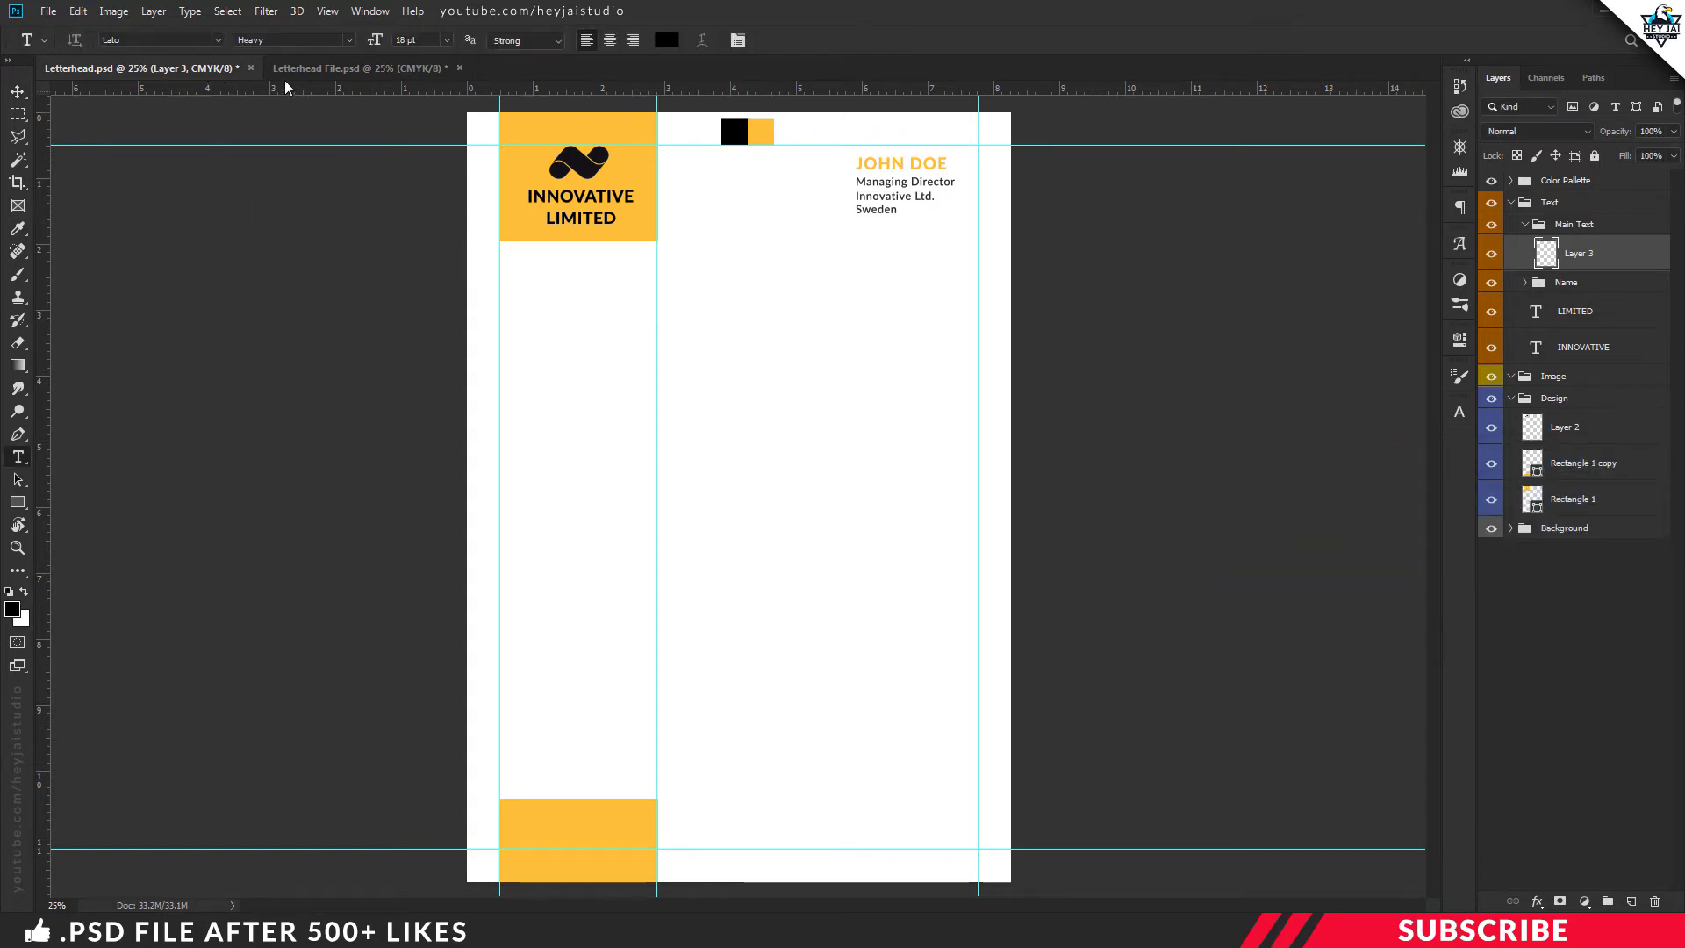
{"action": "left_click_drag", "start_coordinate": [375, 40], "coordinate": [354, 51]}
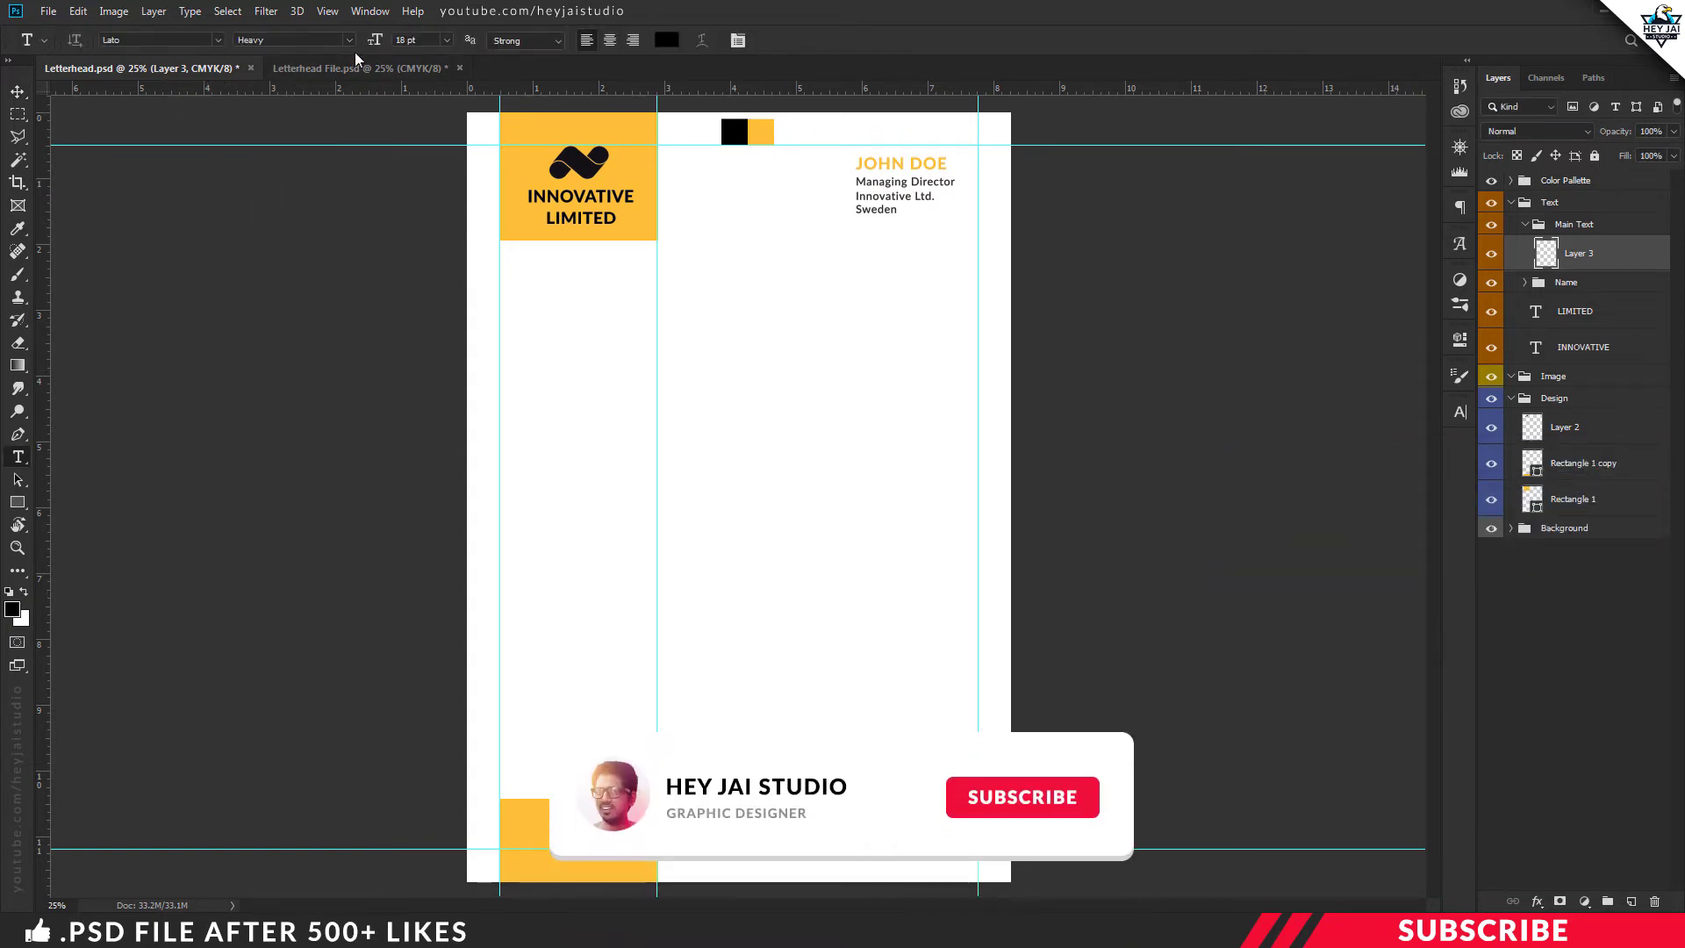
Type 'HI, We Are' below the logo block and align it flush to the guide
{"action": "left_click", "coordinate": [678, 304]}
{"action": "type", "text": "HI, We Are"}
{"action": "key", "text": "ctrl+plus"}
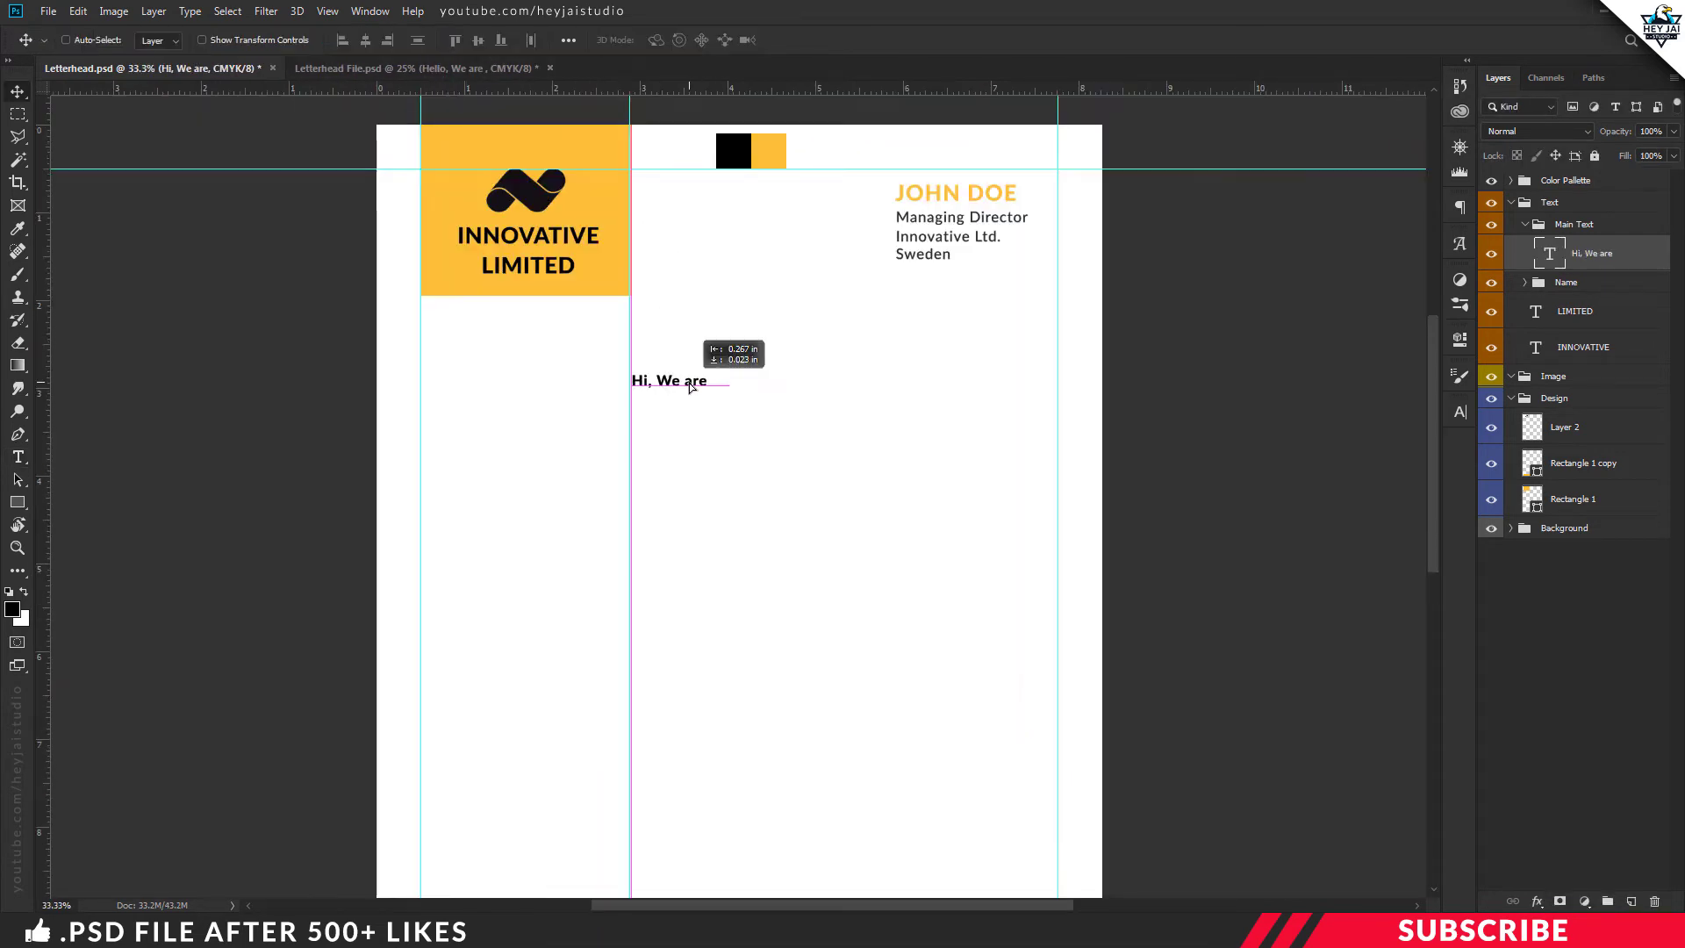
{"action": "left_click_drag", "start_coordinate": [720, 344], "coordinate": [760, 391]}
{"action": "key", "text": "ctrl"}
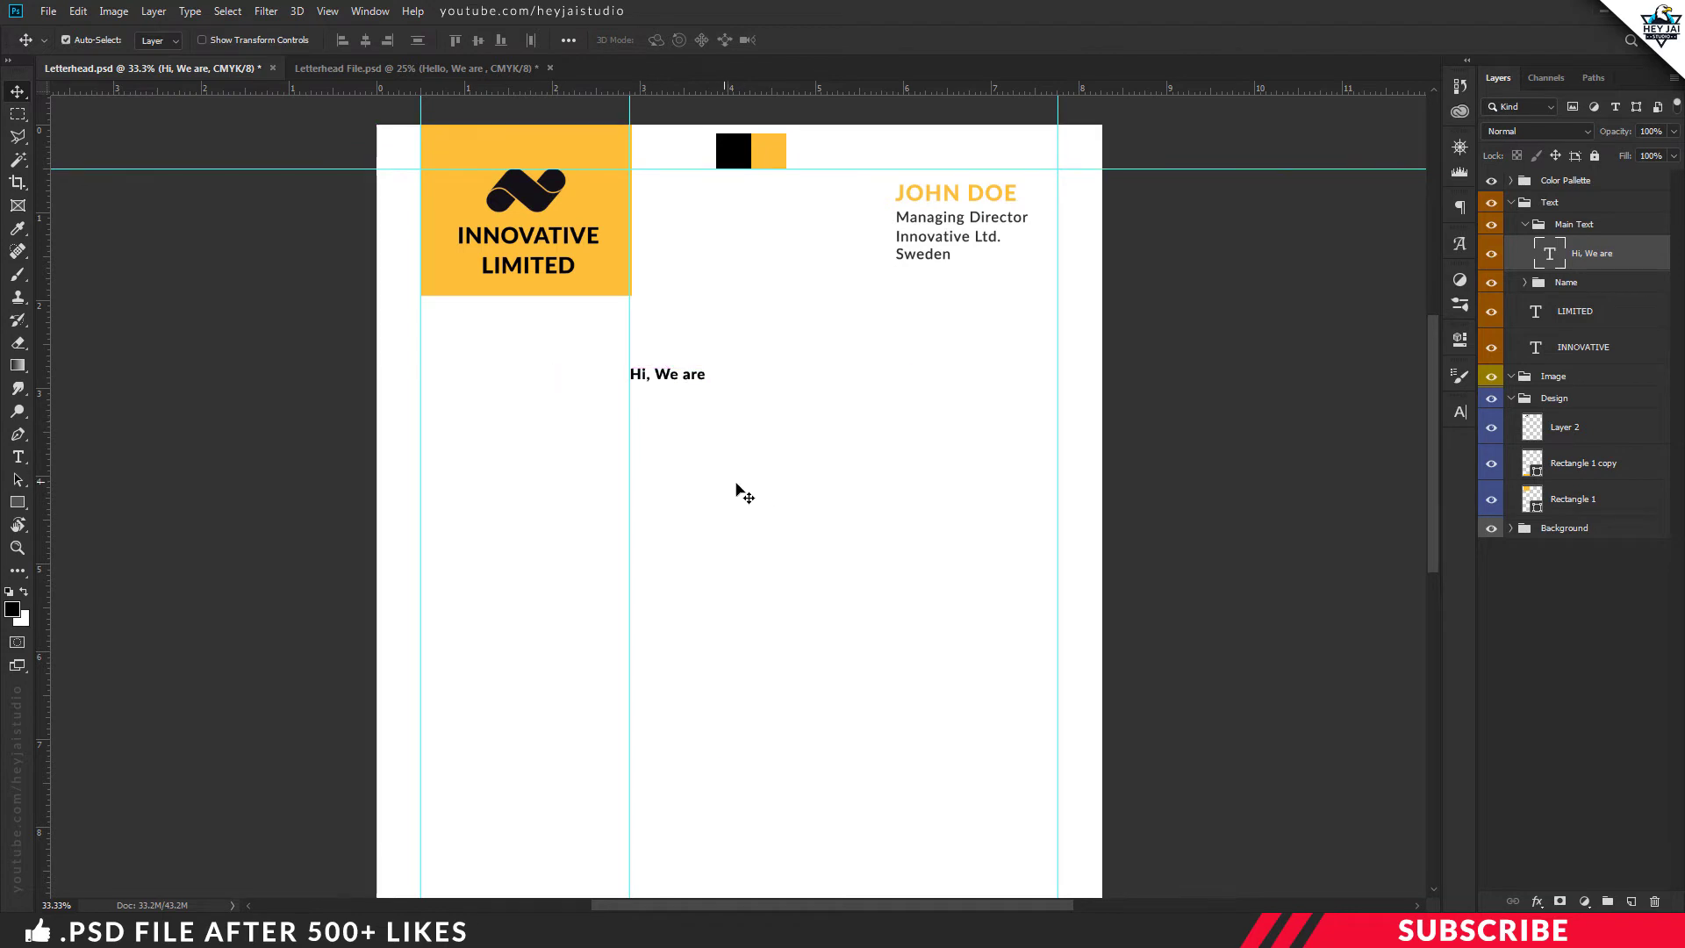
{"action": "key", "text": "ctrl+minus"}
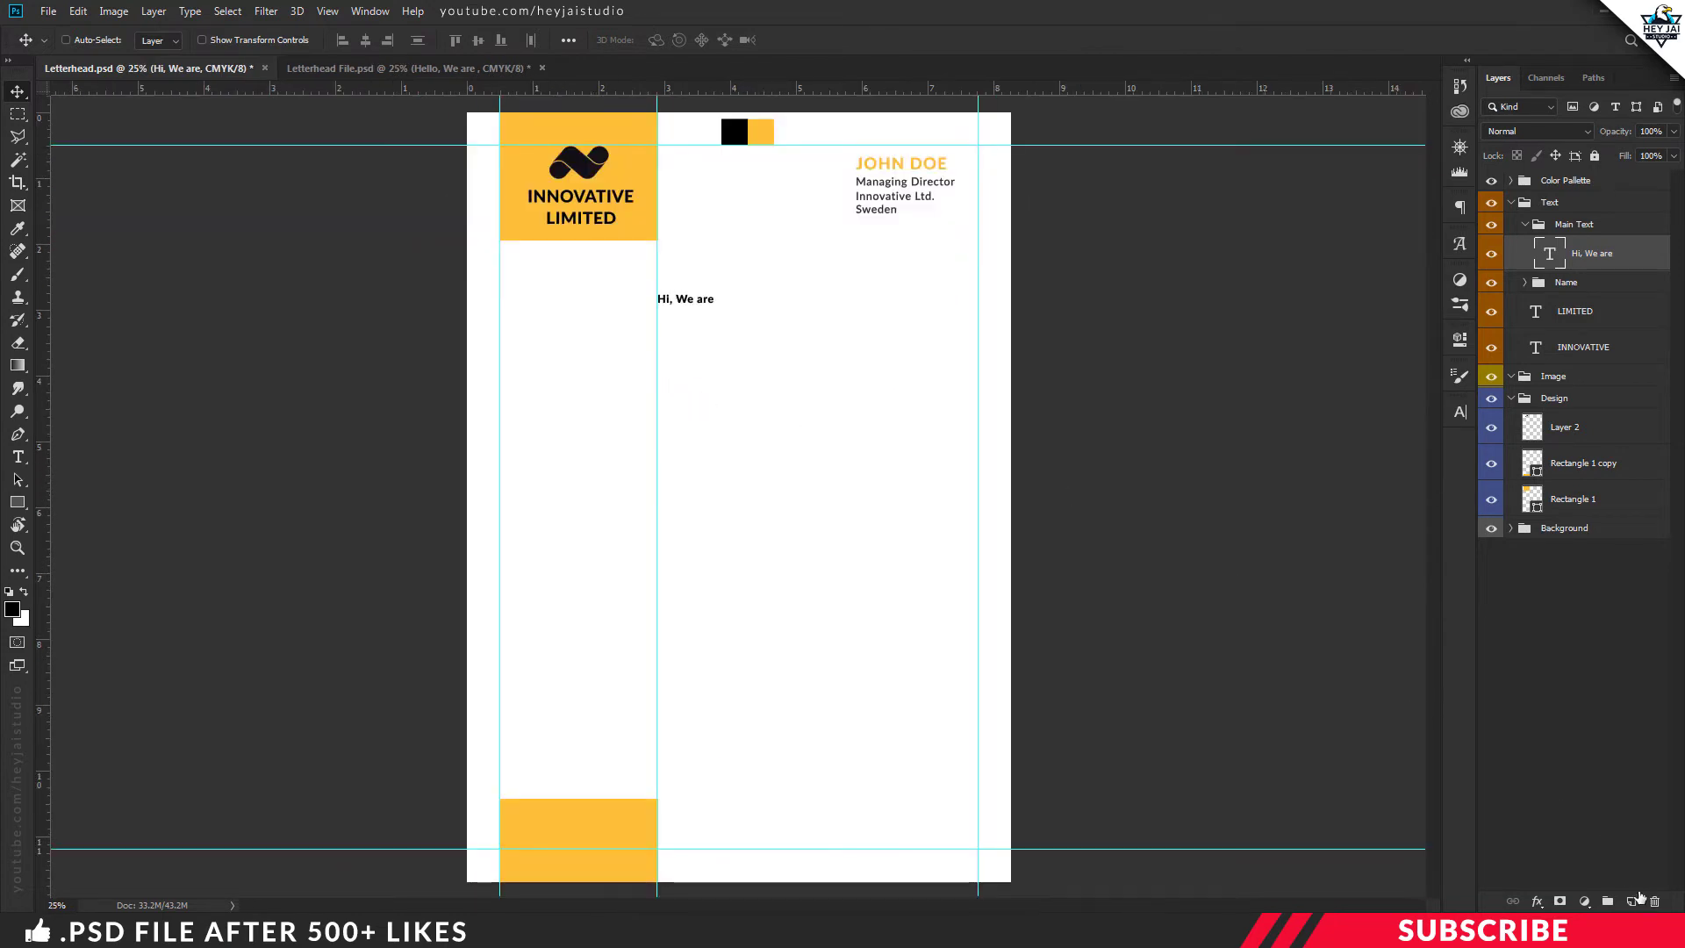
Add a new empty layer above the heading with the Horizontal Type Tool selected
{"action": "left_click", "coordinate": [1633, 900]}
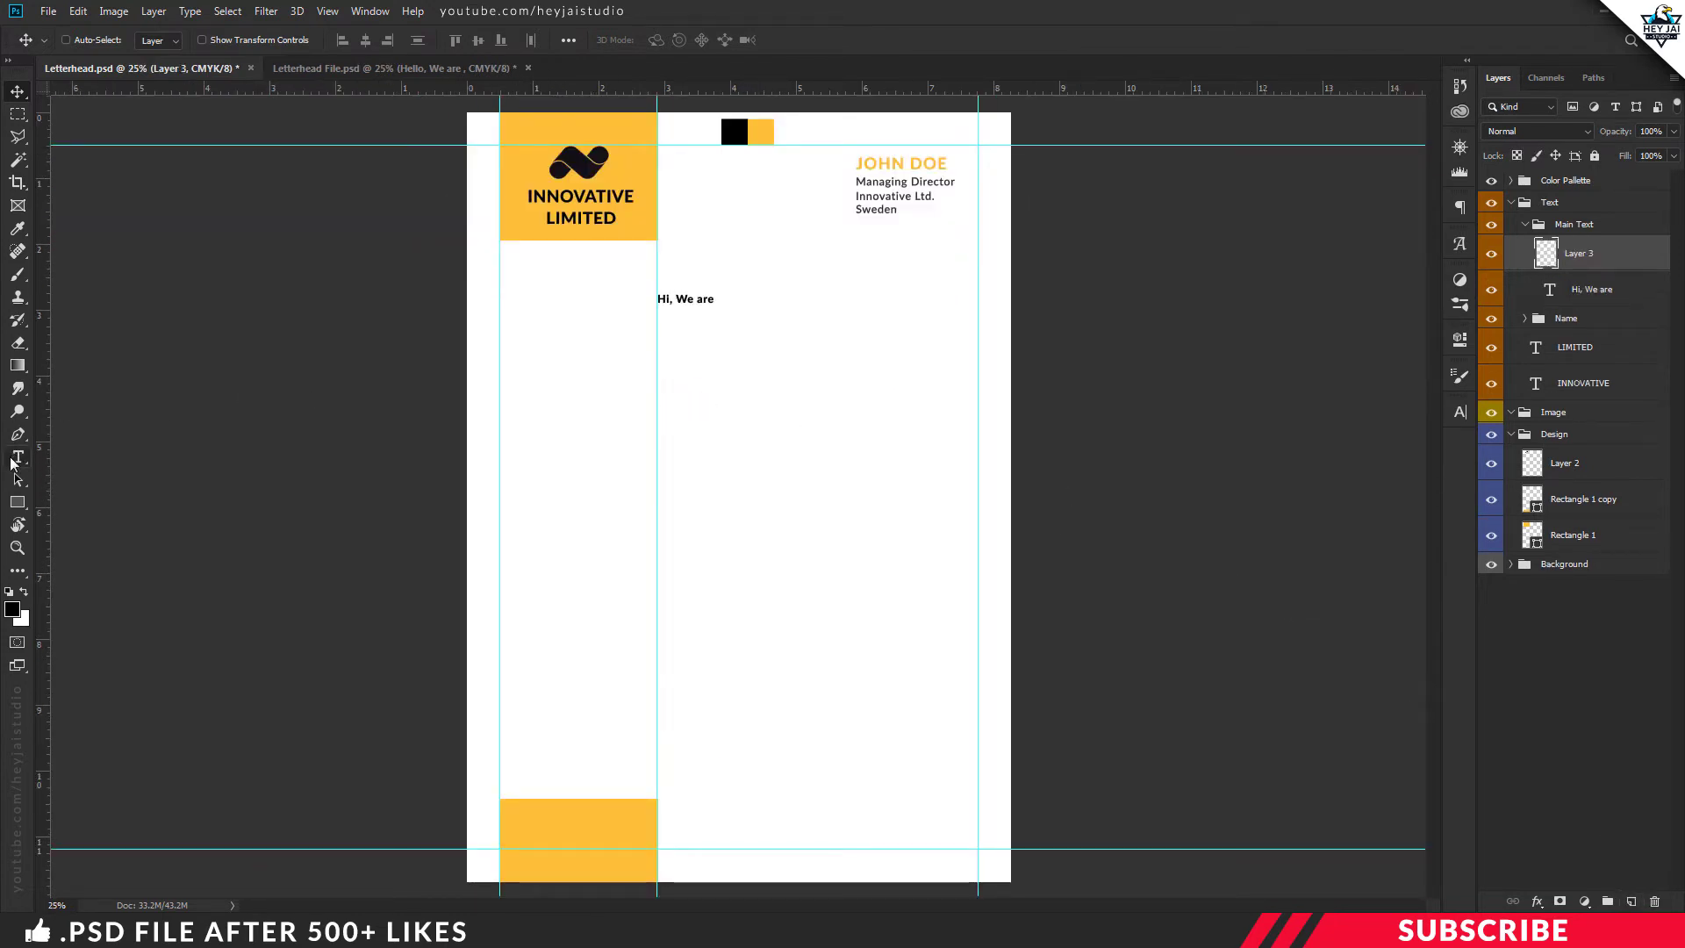
{"action": "left_click", "coordinate": [14, 460]}
{"action": "right_click", "coordinate": [14, 457]}
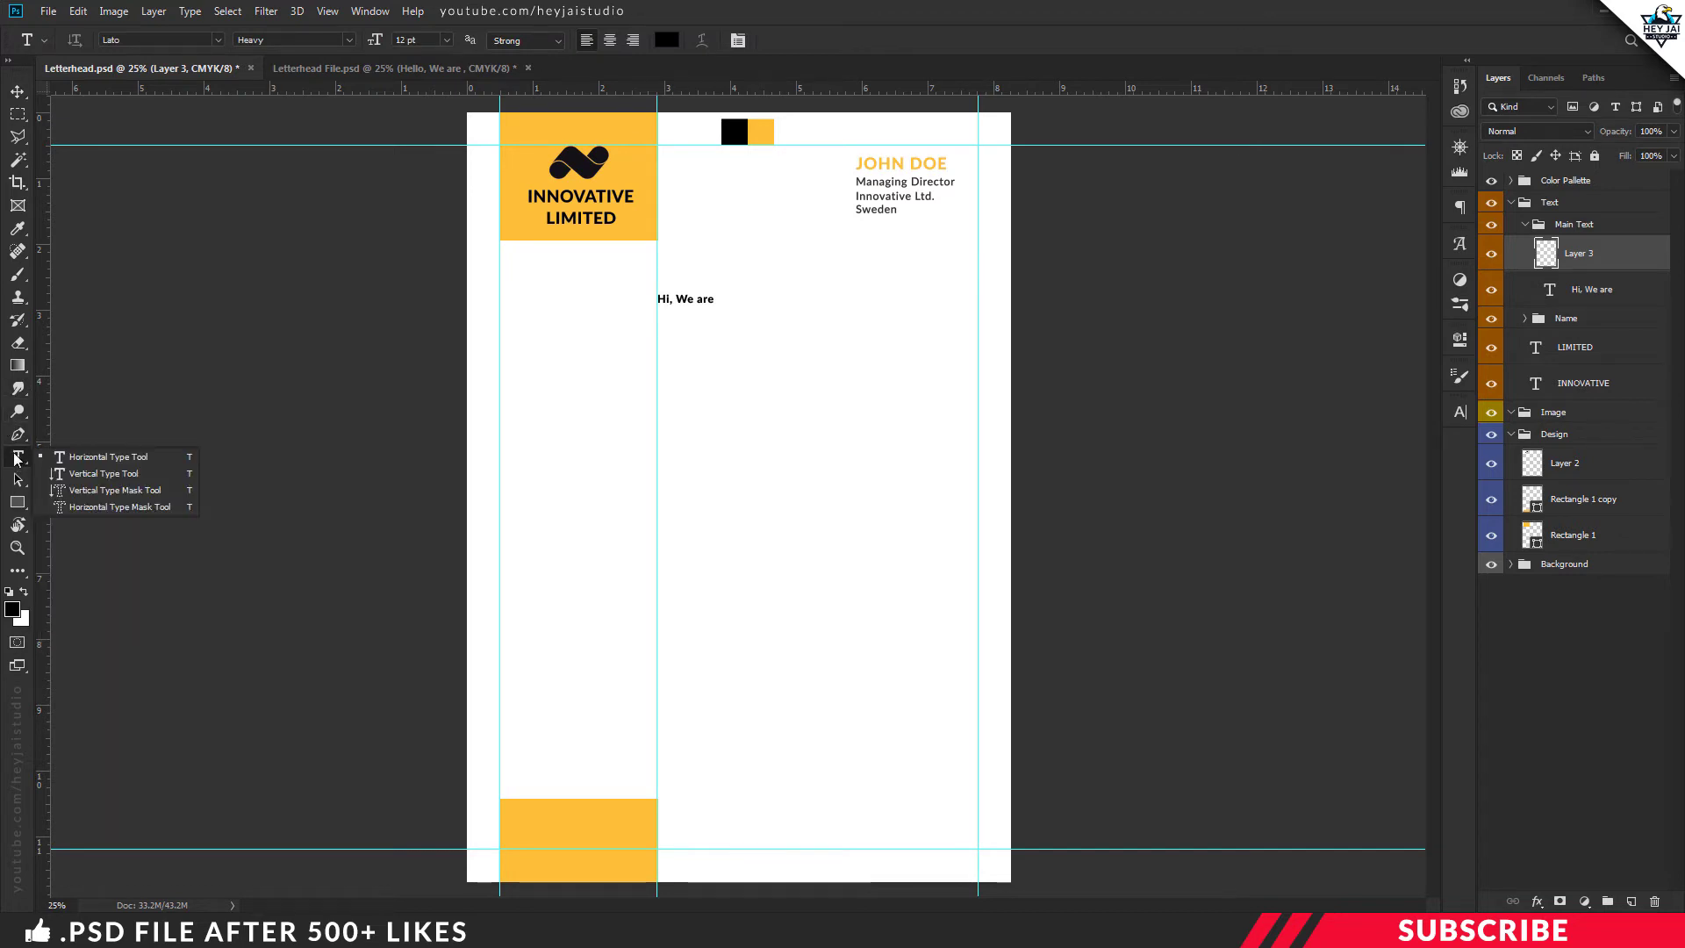
{"action": "left_click", "coordinate": [16, 457]}
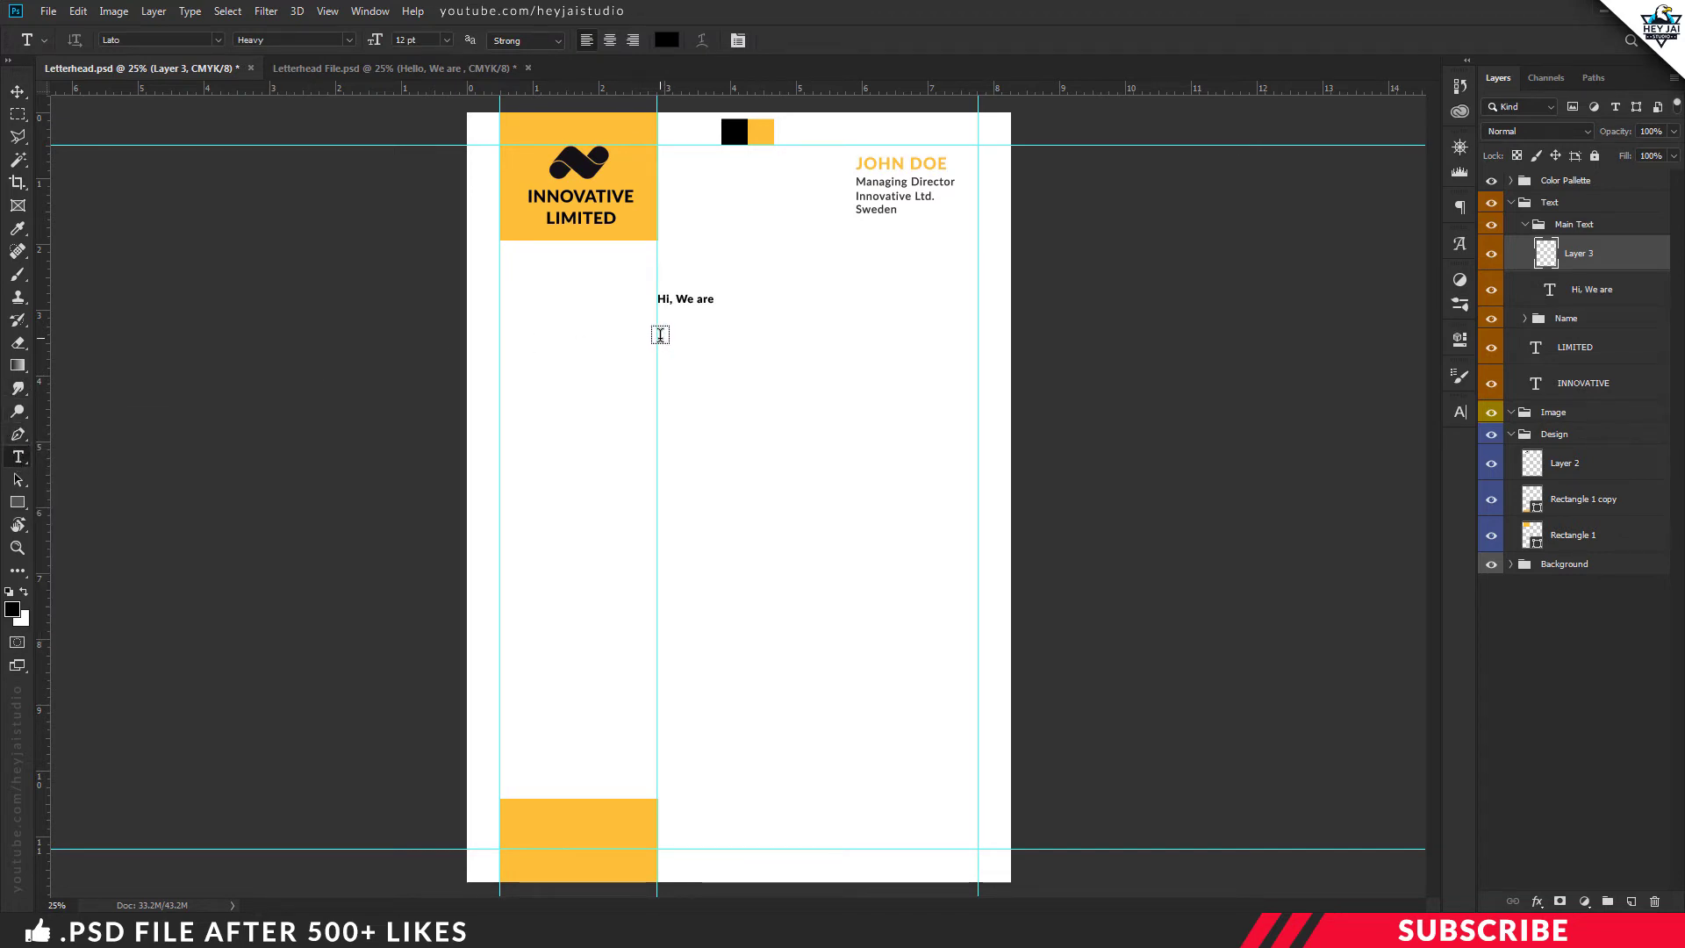
Draw a placeholder paragraph box under the heading in Regular 10 pt, then switch to the Mock Text notes
{"action": "left_click_drag", "start_coordinate": [659, 339], "coordinate": [978, 457]}
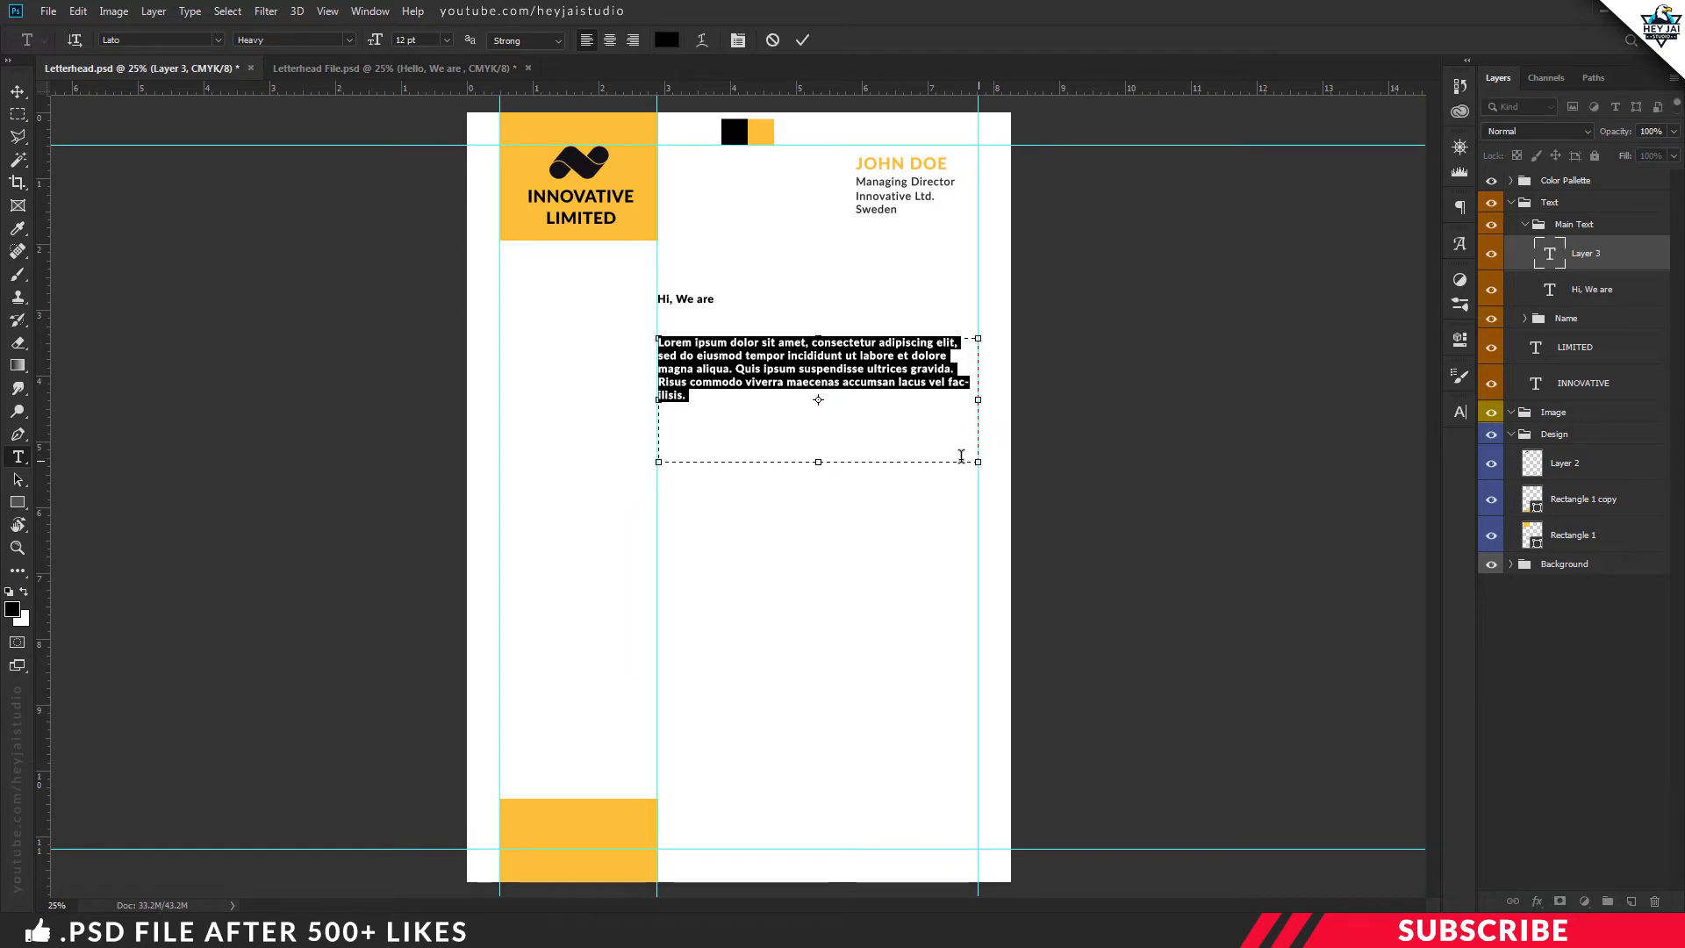
{"action": "left_click", "coordinate": [819, 358]}
{"action": "key", "text": "ctrl+a"}
{"action": "left_click", "coordinate": [350, 39]}
{"action": "left_click", "coordinate": [349, 39]}
{"action": "type", "text": "Reg"}
{"action": "key", "text": "Return"}
{"action": "left_click", "coordinate": [406, 40]}
{"action": "type", "text": "10"}
{"action": "key", "text": "Return"}
{"action": "left_click", "coordinate": [747, 360]}
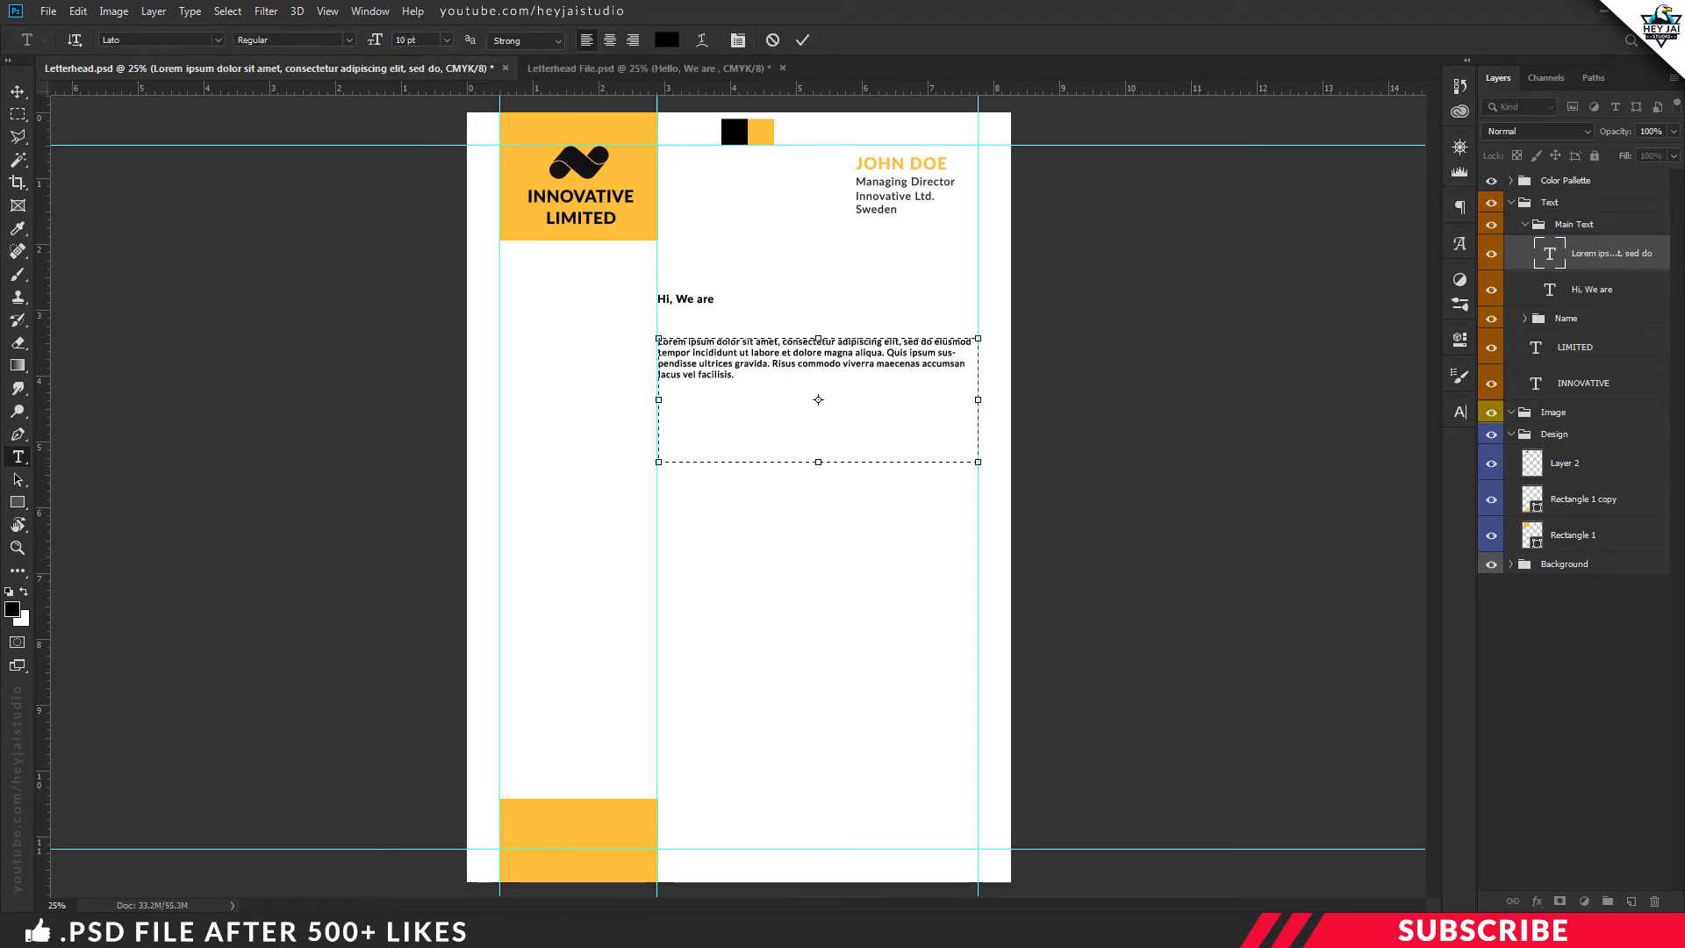
{"action": "key", "text": "alt+Tab"}
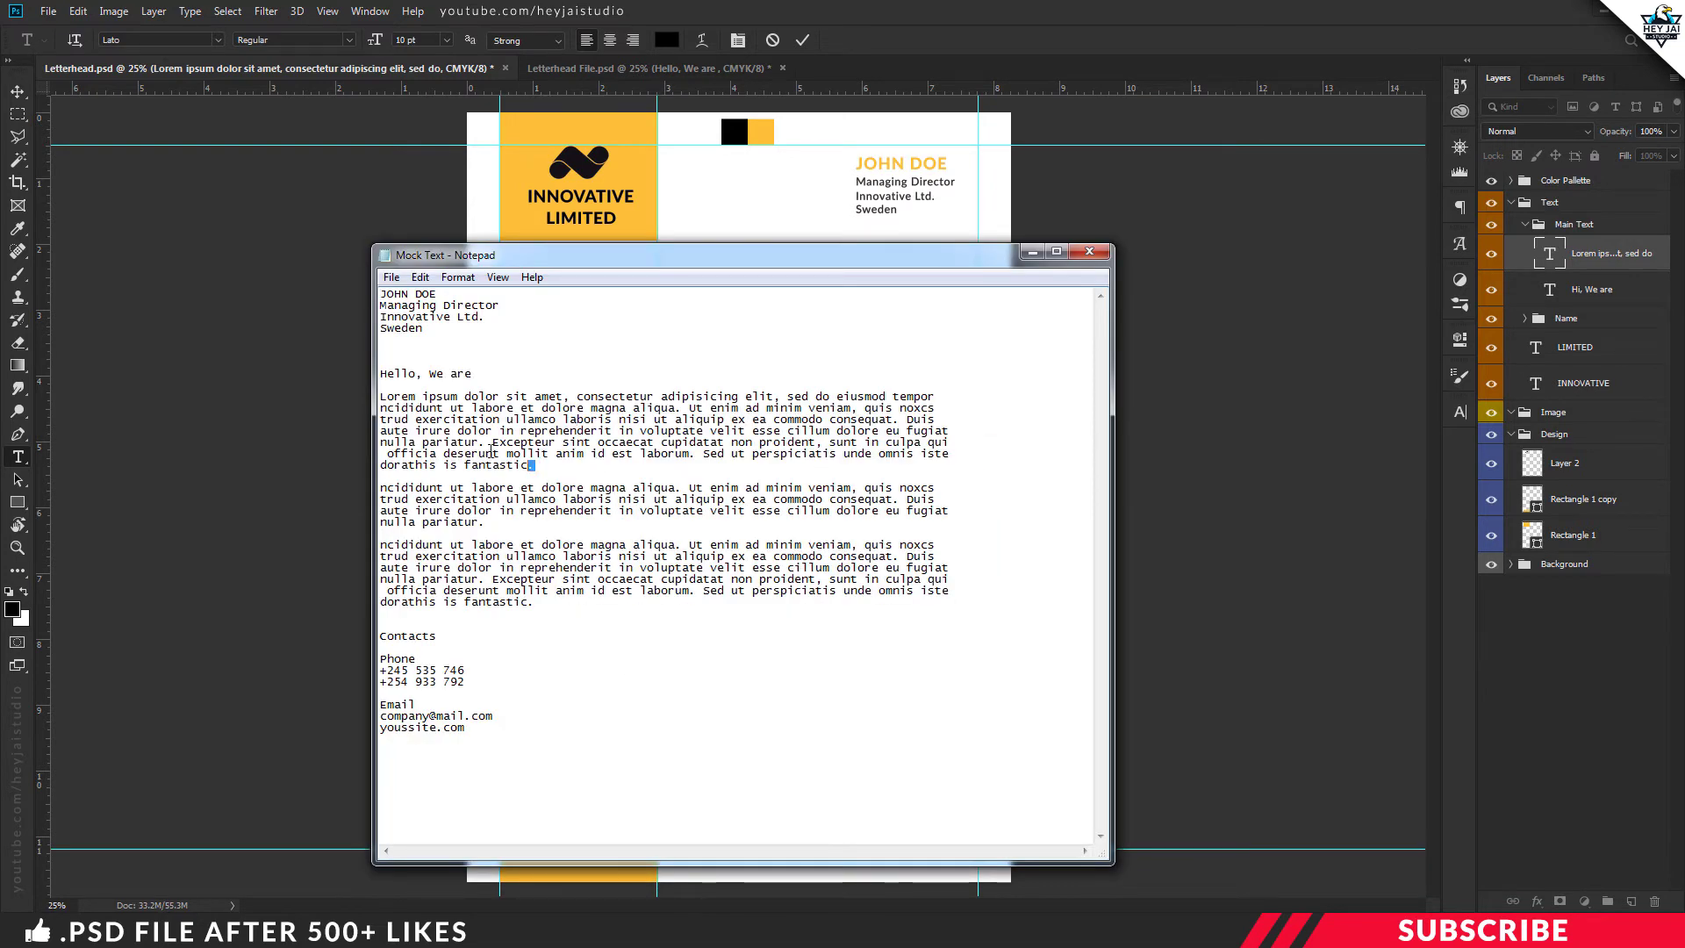
Copy the Lorem ipsum paragraph from Notepad and paste it over the placeholder text
{"action": "left_click_drag", "start_coordinate": [492, 453], "coordinate": [379, 402]}
{"action": "right_click", "coordinate": [404, 402]}
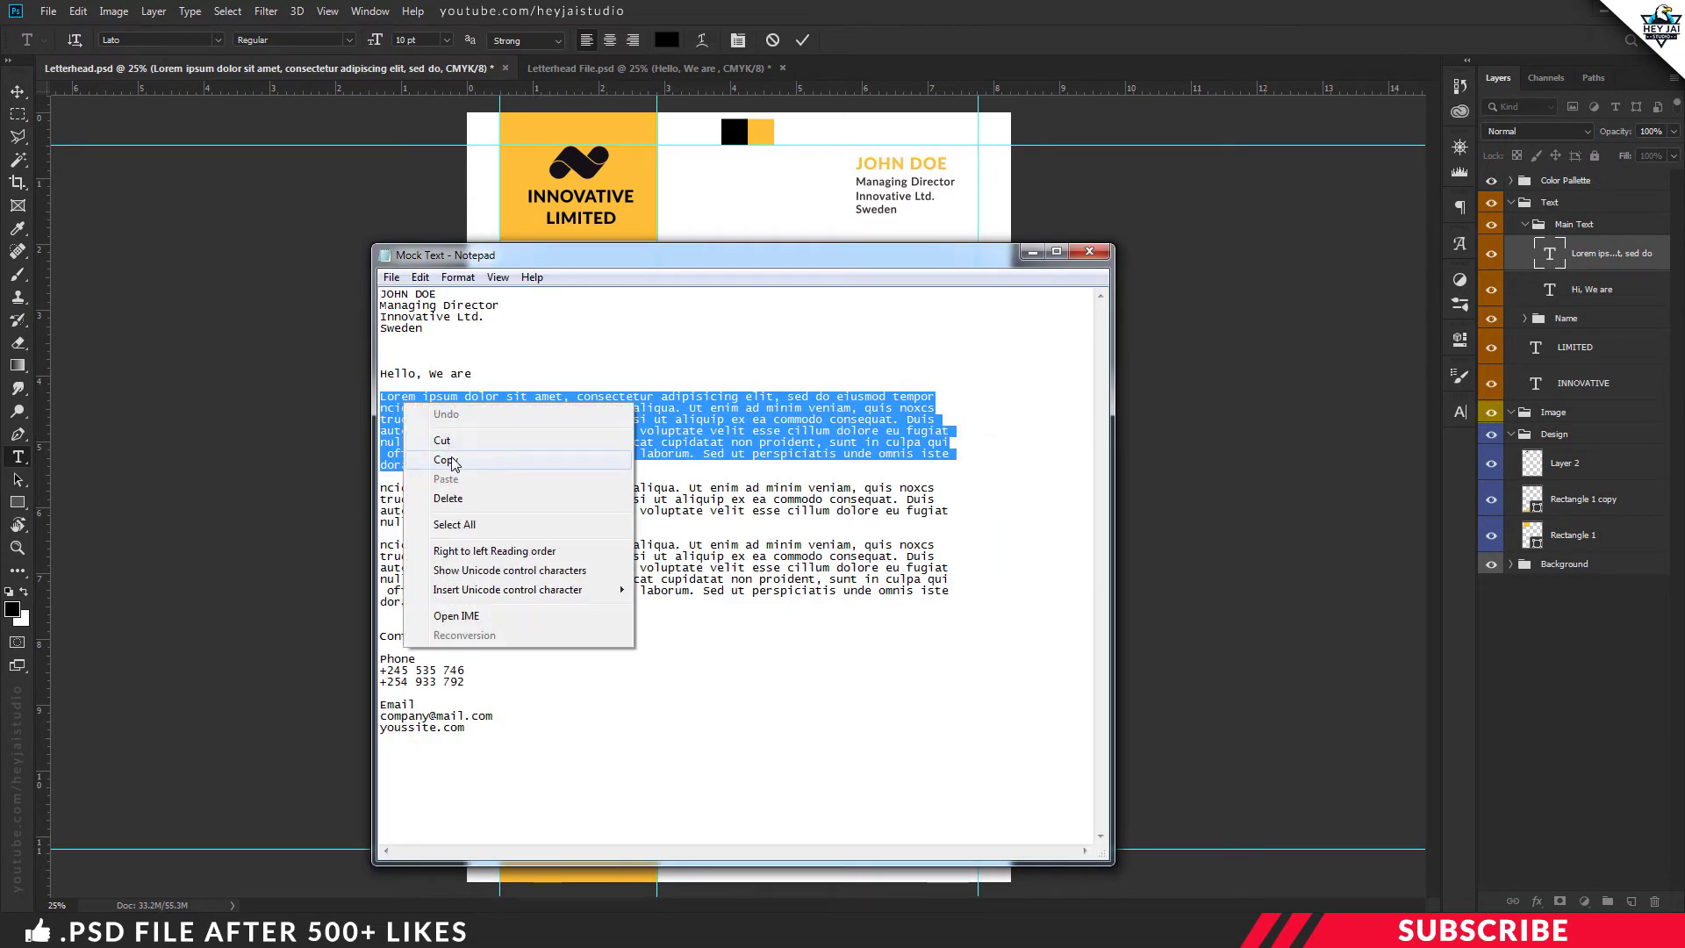
{"action": "left_click", "coordinate": [439, 454]}
{"action": "left_click", "coordinate": [1032, 253]}
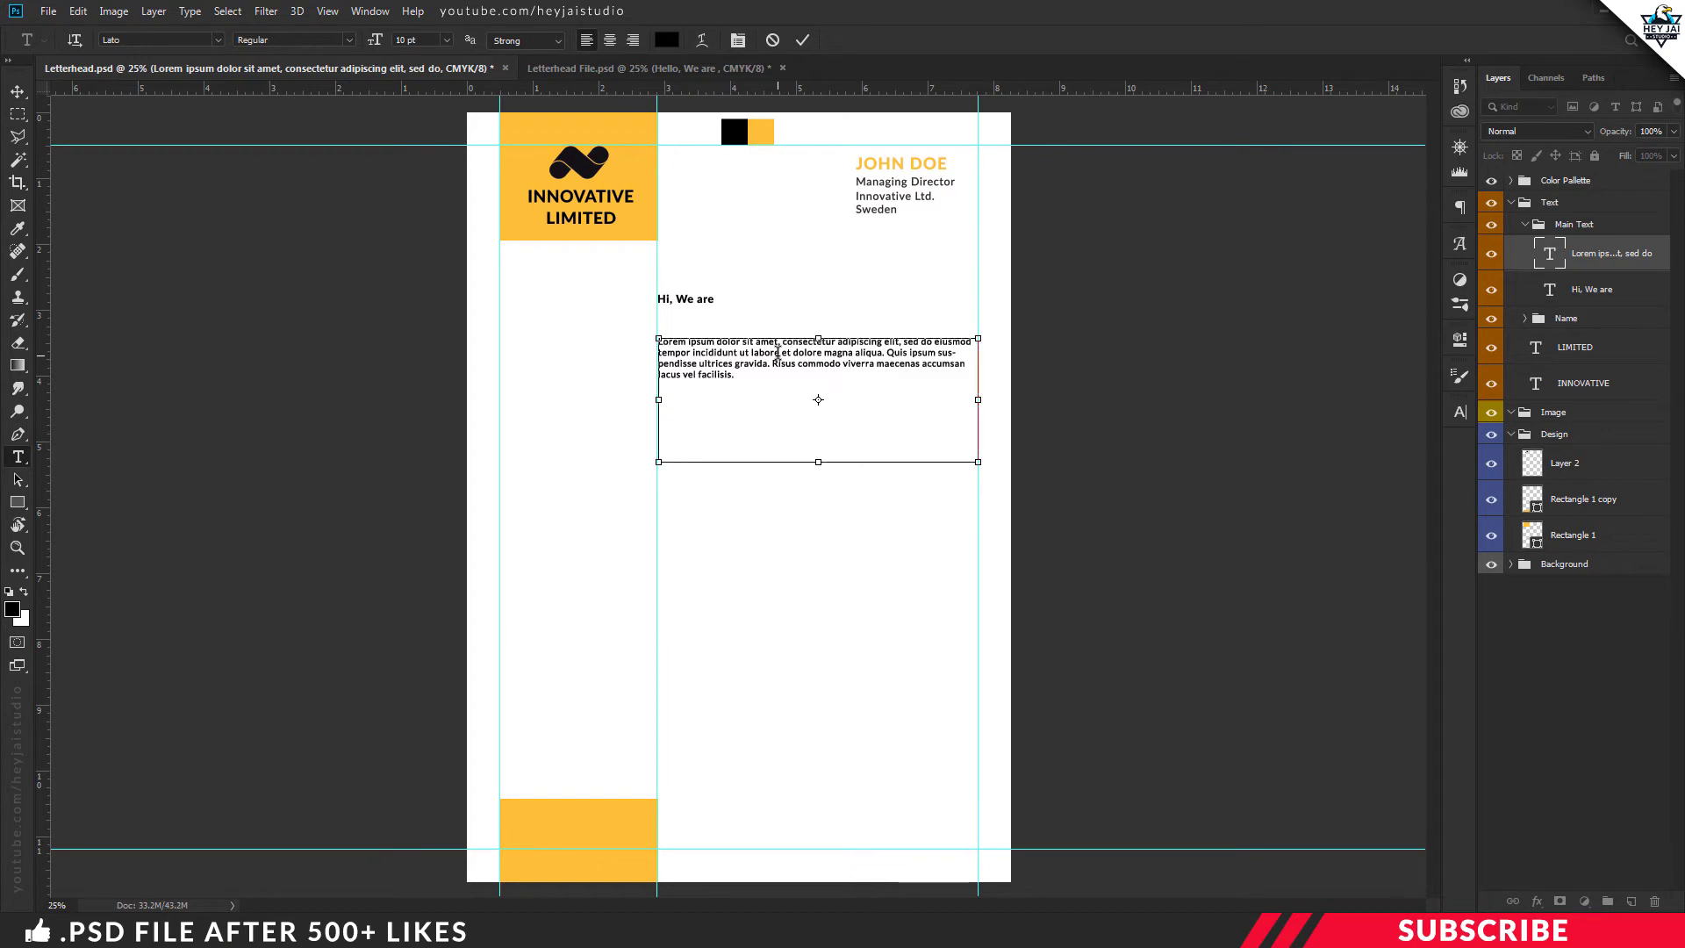
{"action": "key", "text": "ctrl+a"}
{"action": "key", "text": "ctrl+v"}
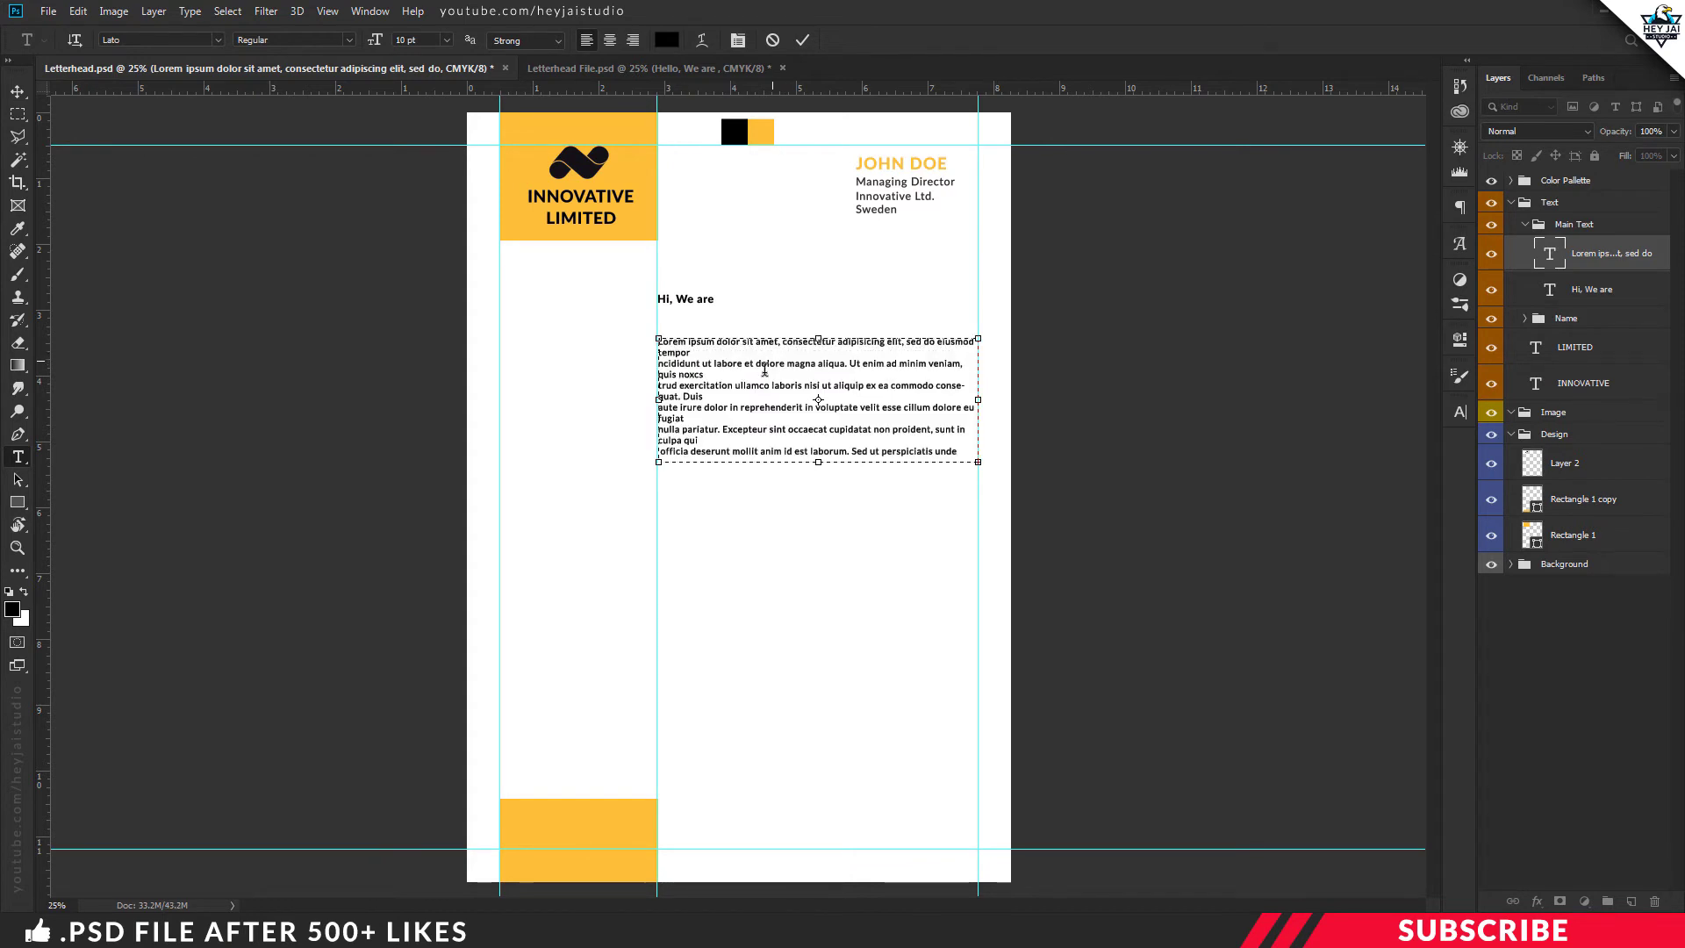
Remove the stray line breaks after 'tempor', 'noxcs' and 'Duis' and commit the paragraph
{"action": "key", "text": "ctrl+a"}
{"action": "left_click", "coordinate": [659, 364]}
{"action": "key", "text": "BackSpace"}
{"action": "key", "text": "ctrl+plus"}
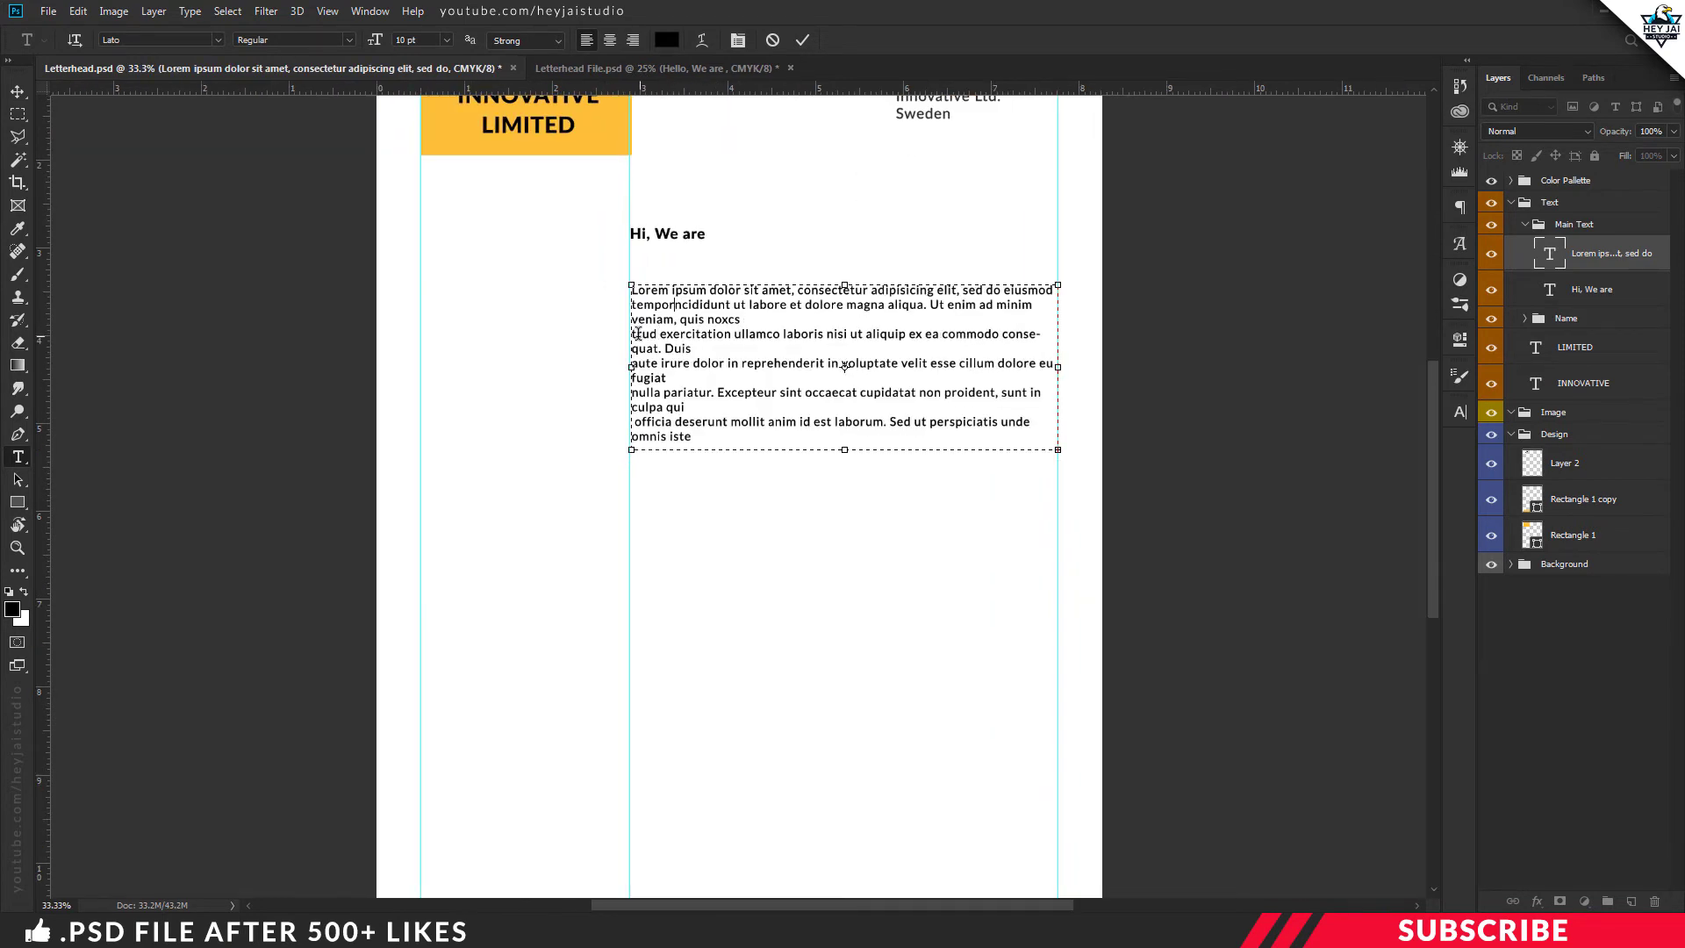
{"action": "left_click", "coordinate": [633, 335]}
{"action": "key", "text": "BackSpace"}
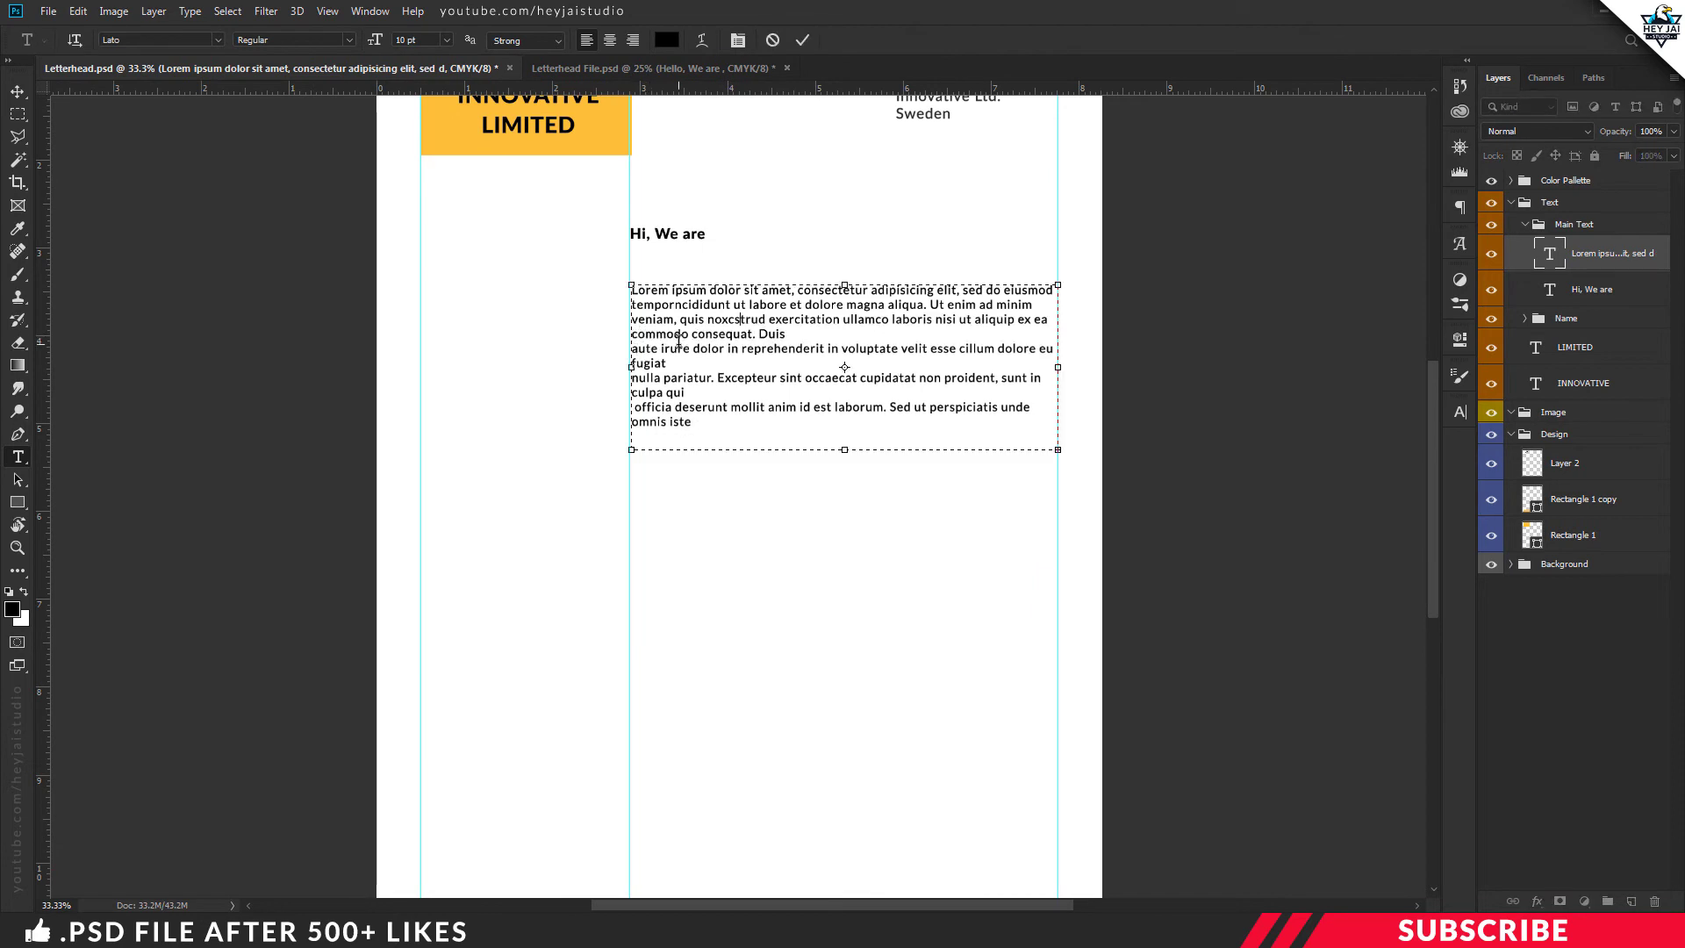
{"action": "left_click", "coordinate": [632, 348]}
{"action": "key", "text": "BackSpace"}
{"action": "key", "text": "ctrl+Return"}
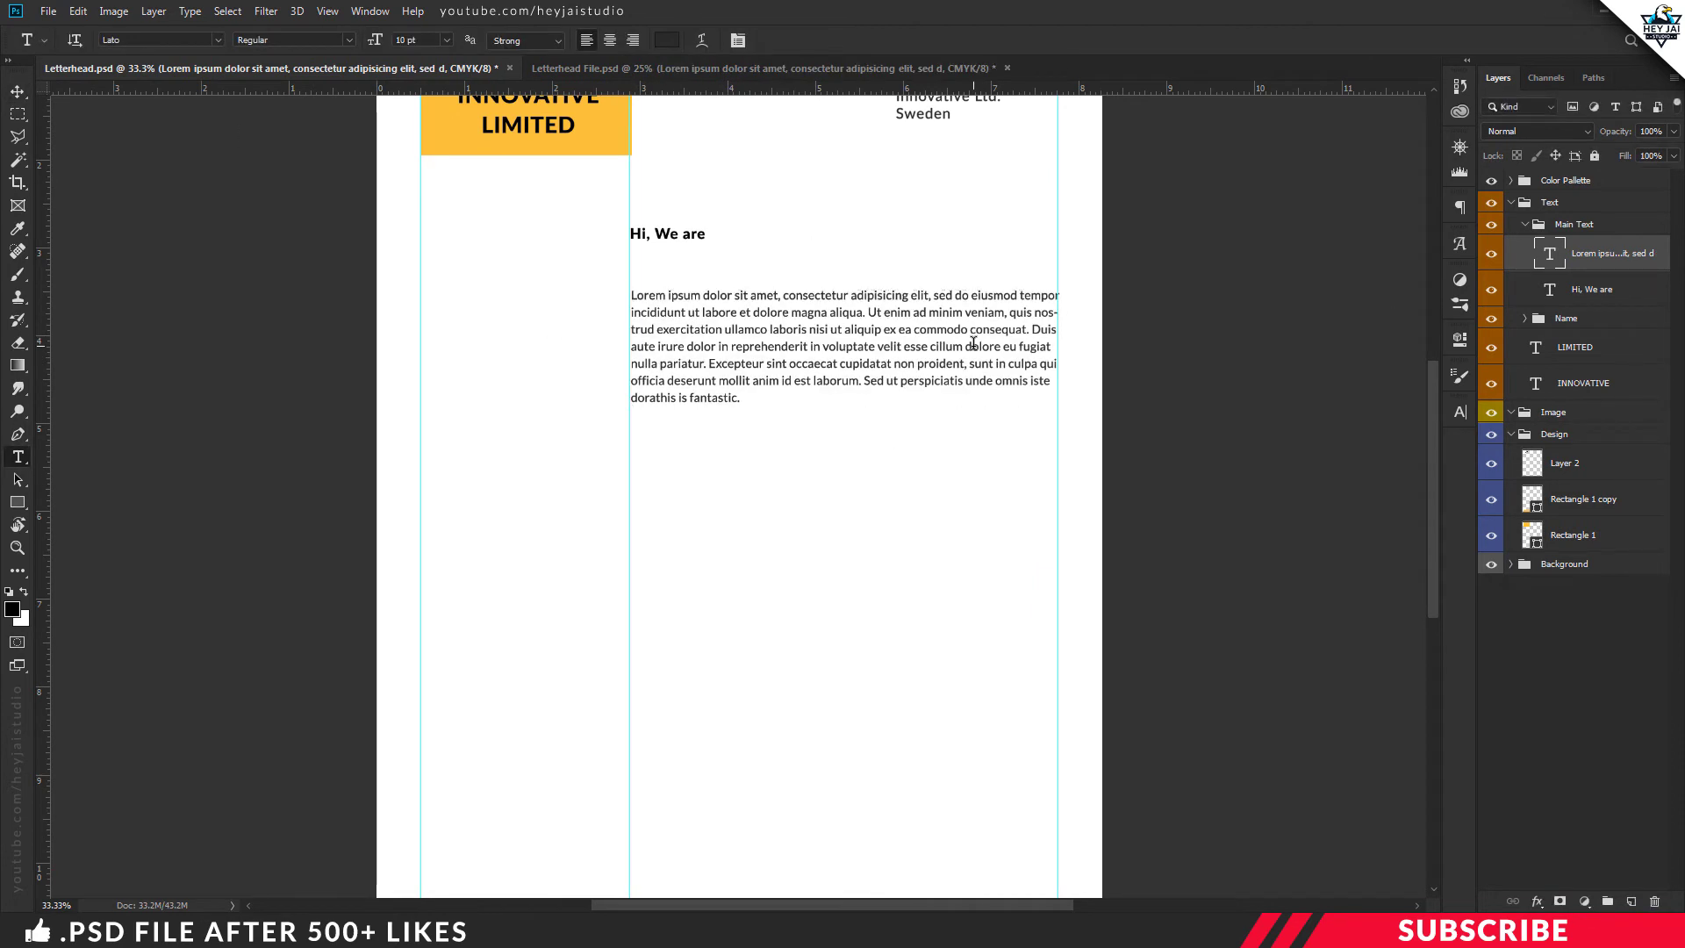
{"action": "key", "text": "v"}
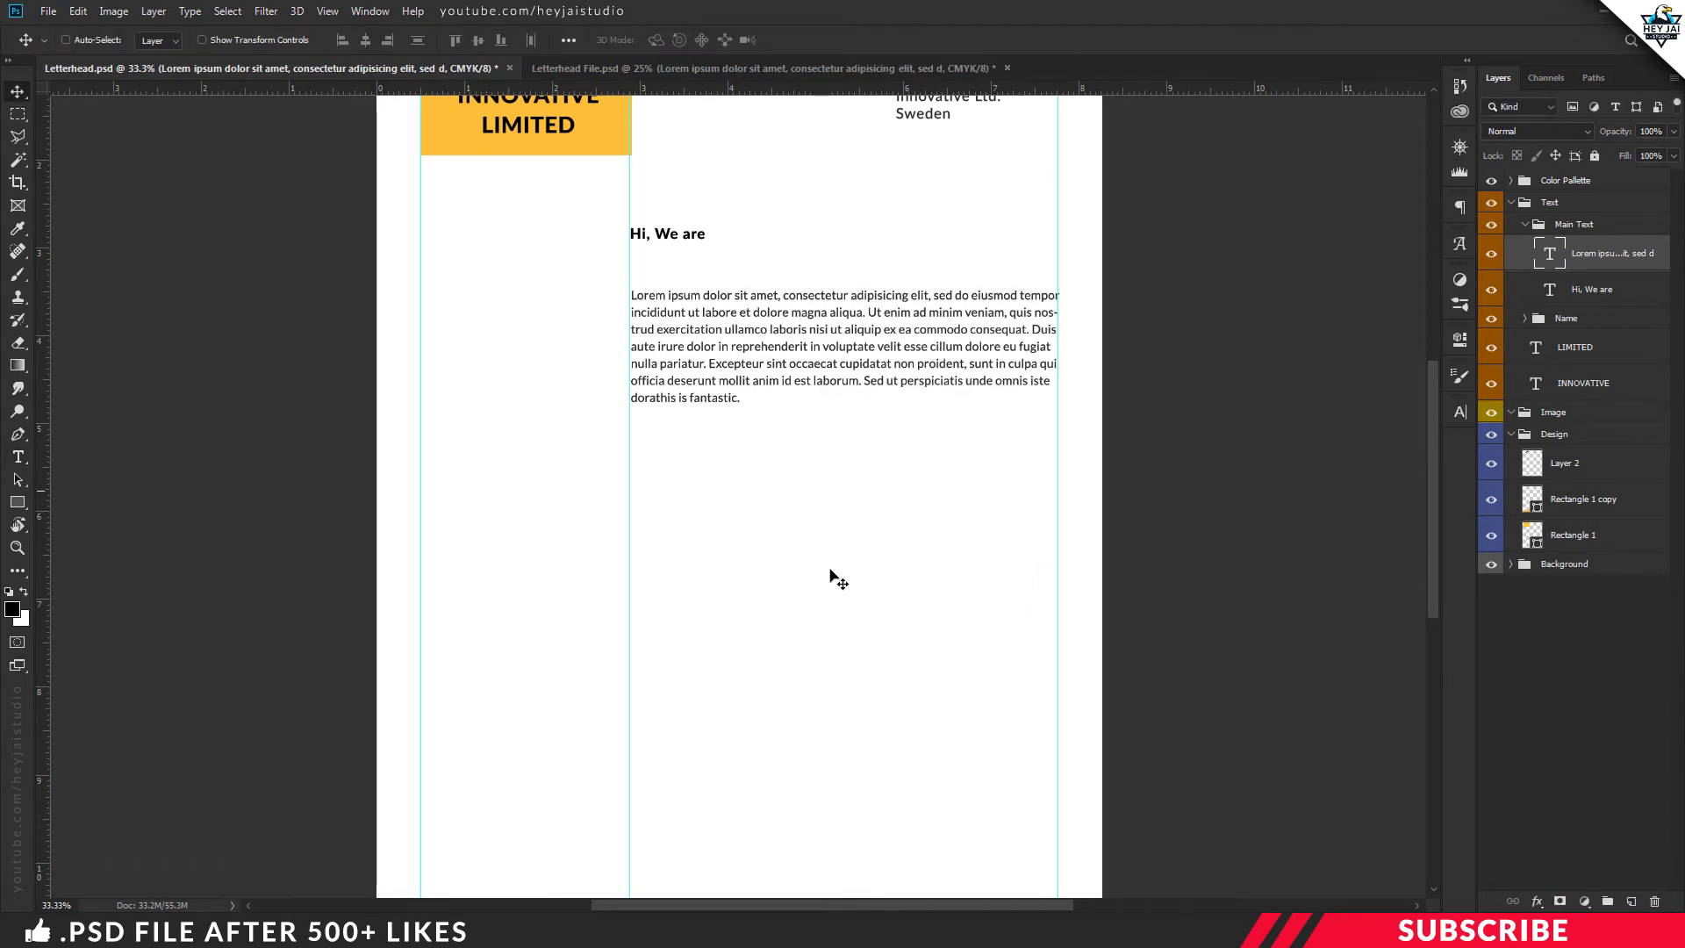
{"action": "key", "text": "ctrl+minus"}
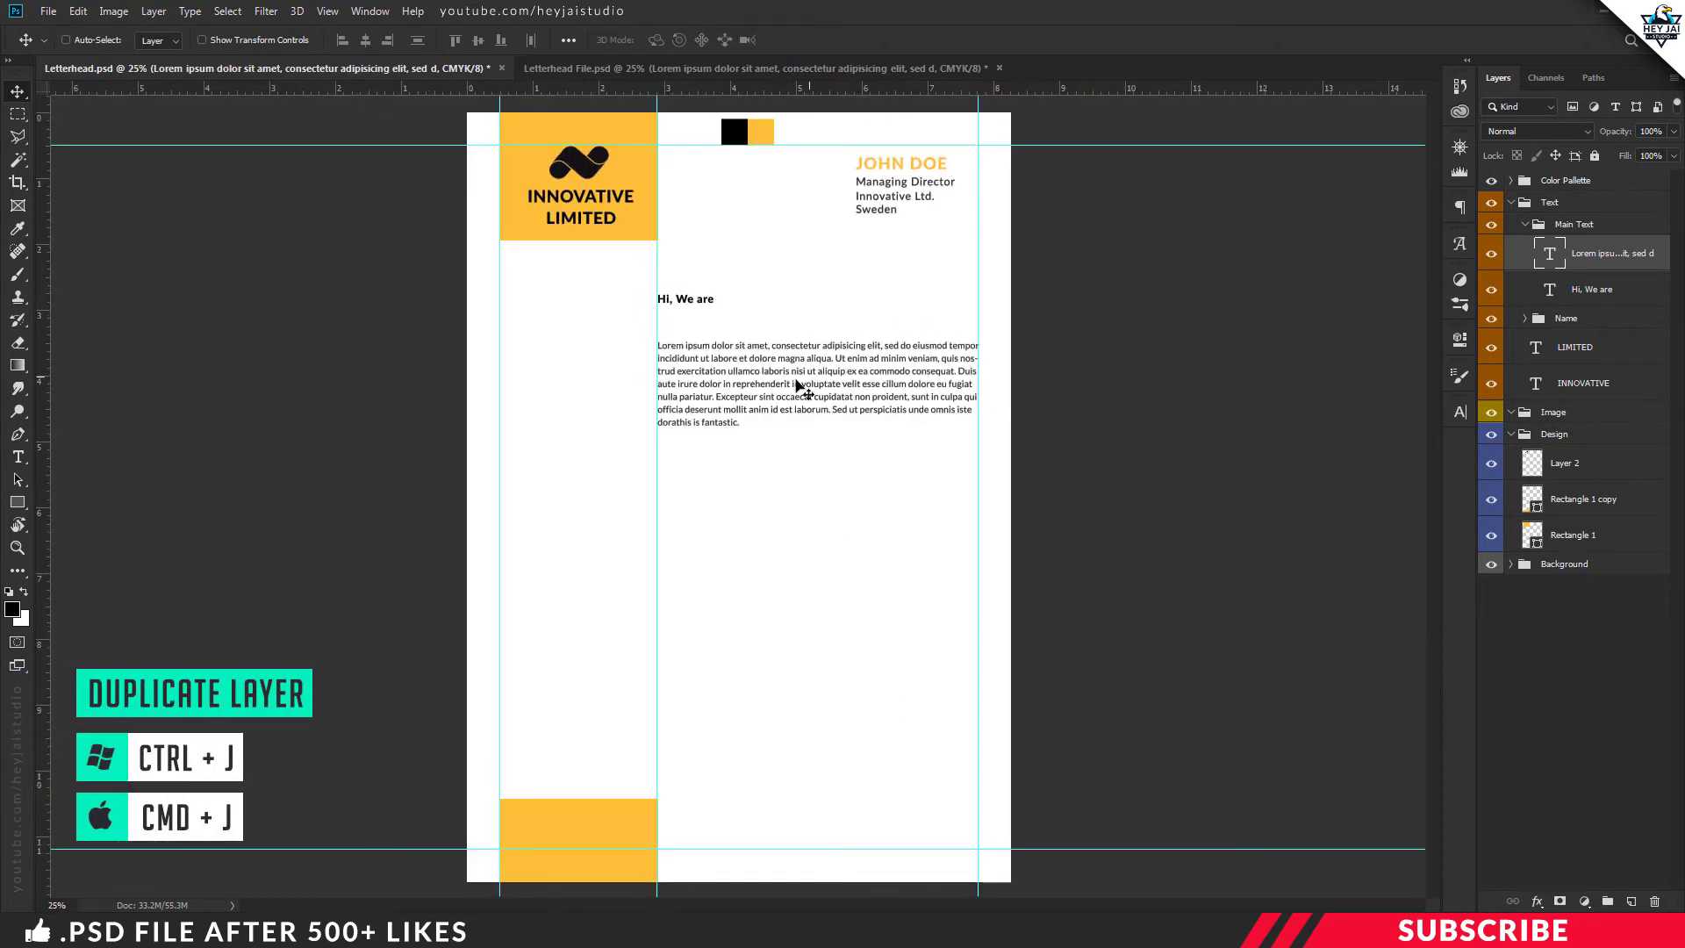
Duplicate the Lorem ipsum paragraph twice, placing the first copy below the original
{"action": "key", "text": "ctrl+j"}
{"action": "left_click_drag", "start_coordinate": [804, 386], "coordinate": [780, 614]}
{"action": "key", "text": "ctrl+j"}
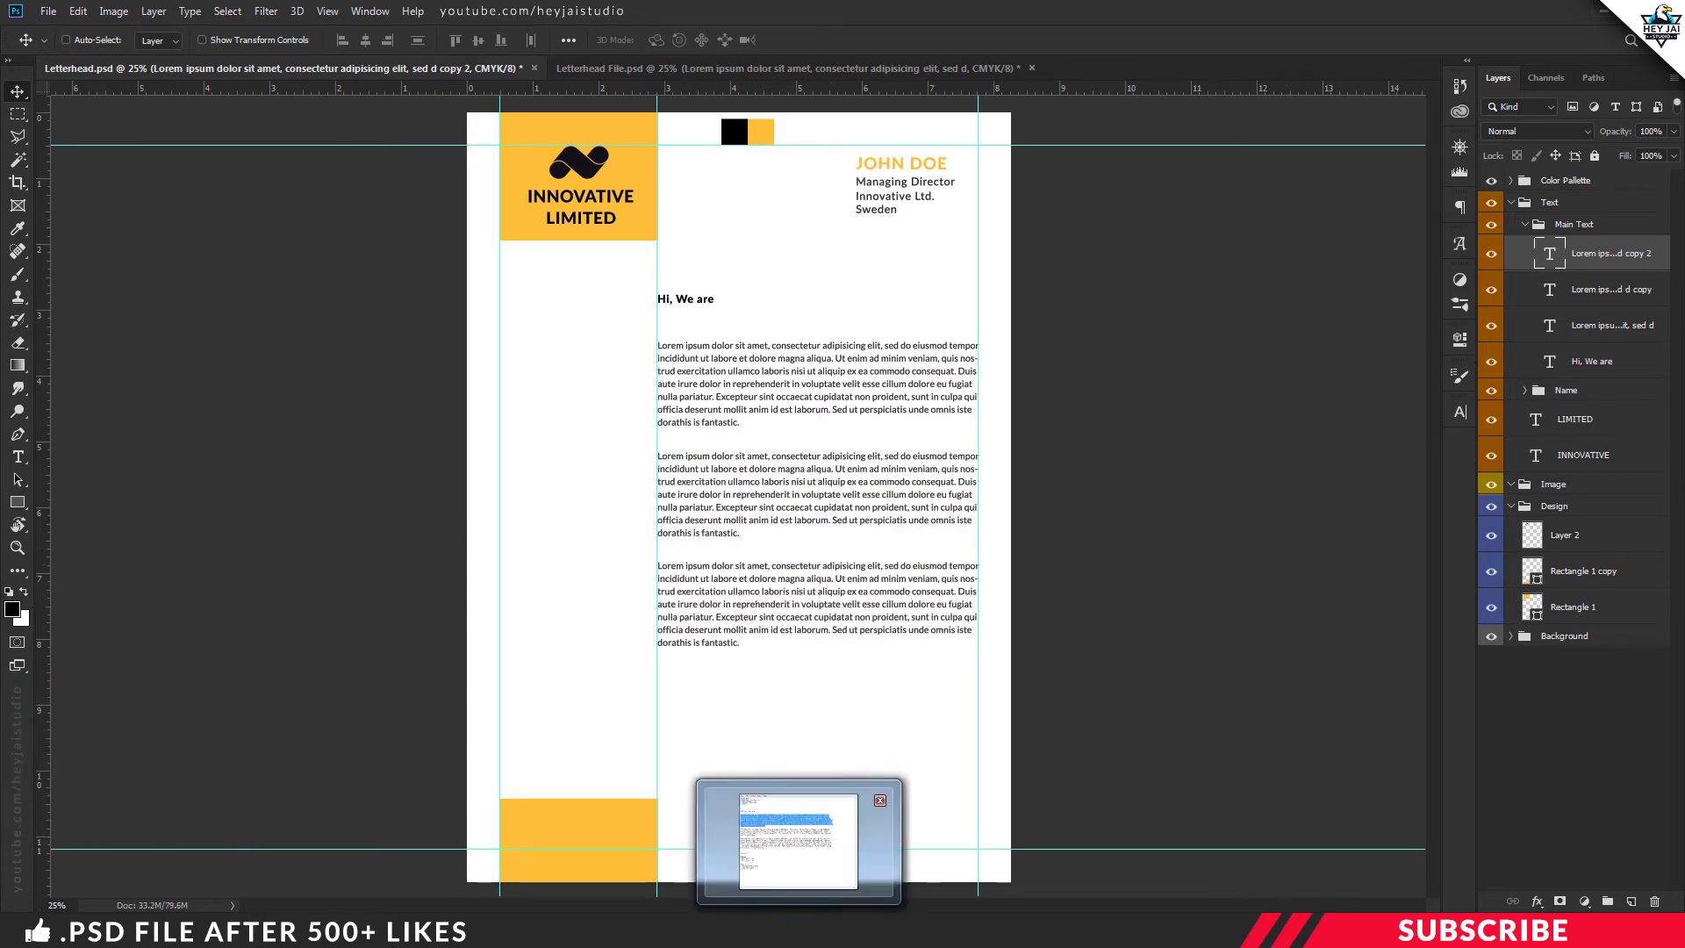
Replace the second paragraph's text with the next mock paragraph copied from Notepad
{"action": "left_click", "coordinate": [800, 843]}
{"action": "left_click", "coordinate": [604, 481]}
{"action": "left_click_drag", "start_coordinate": [499, 521], "coordinate": [382, 483]}
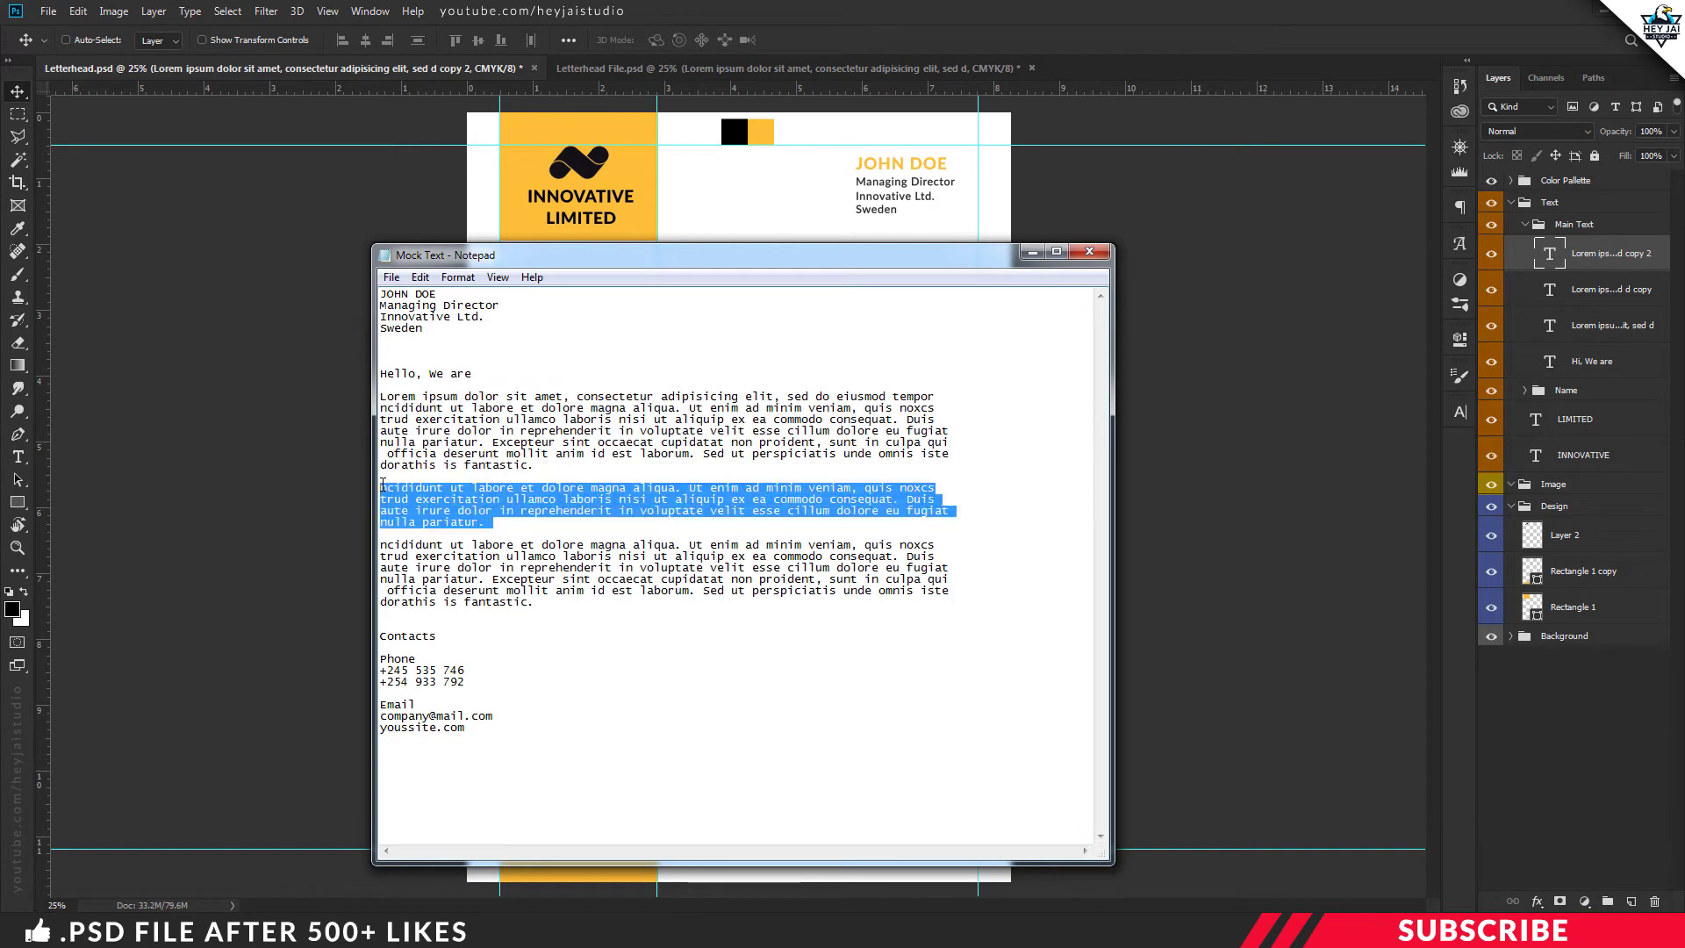
{"action": "right_click", "coordinate": [412, 494]}
{"action": "left_click", "coordinate": [439, 548]}
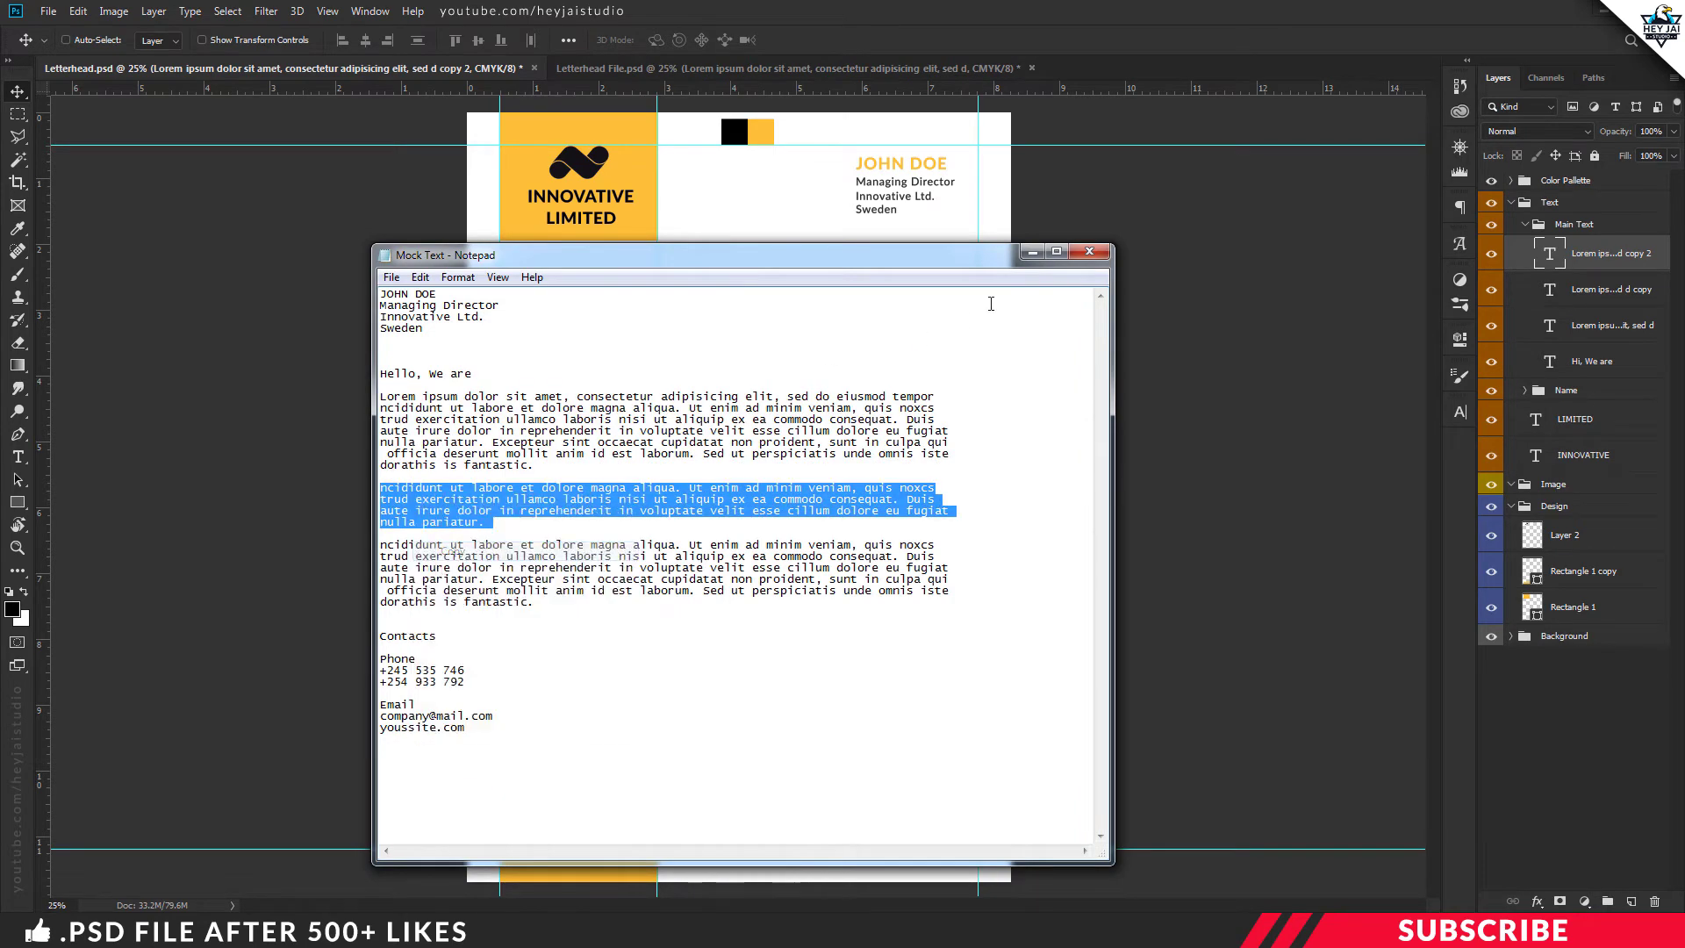
{"action": "left_click", "coordinate": [1032, 253]}
{"action": "key", "text": "ctrl+plus"}
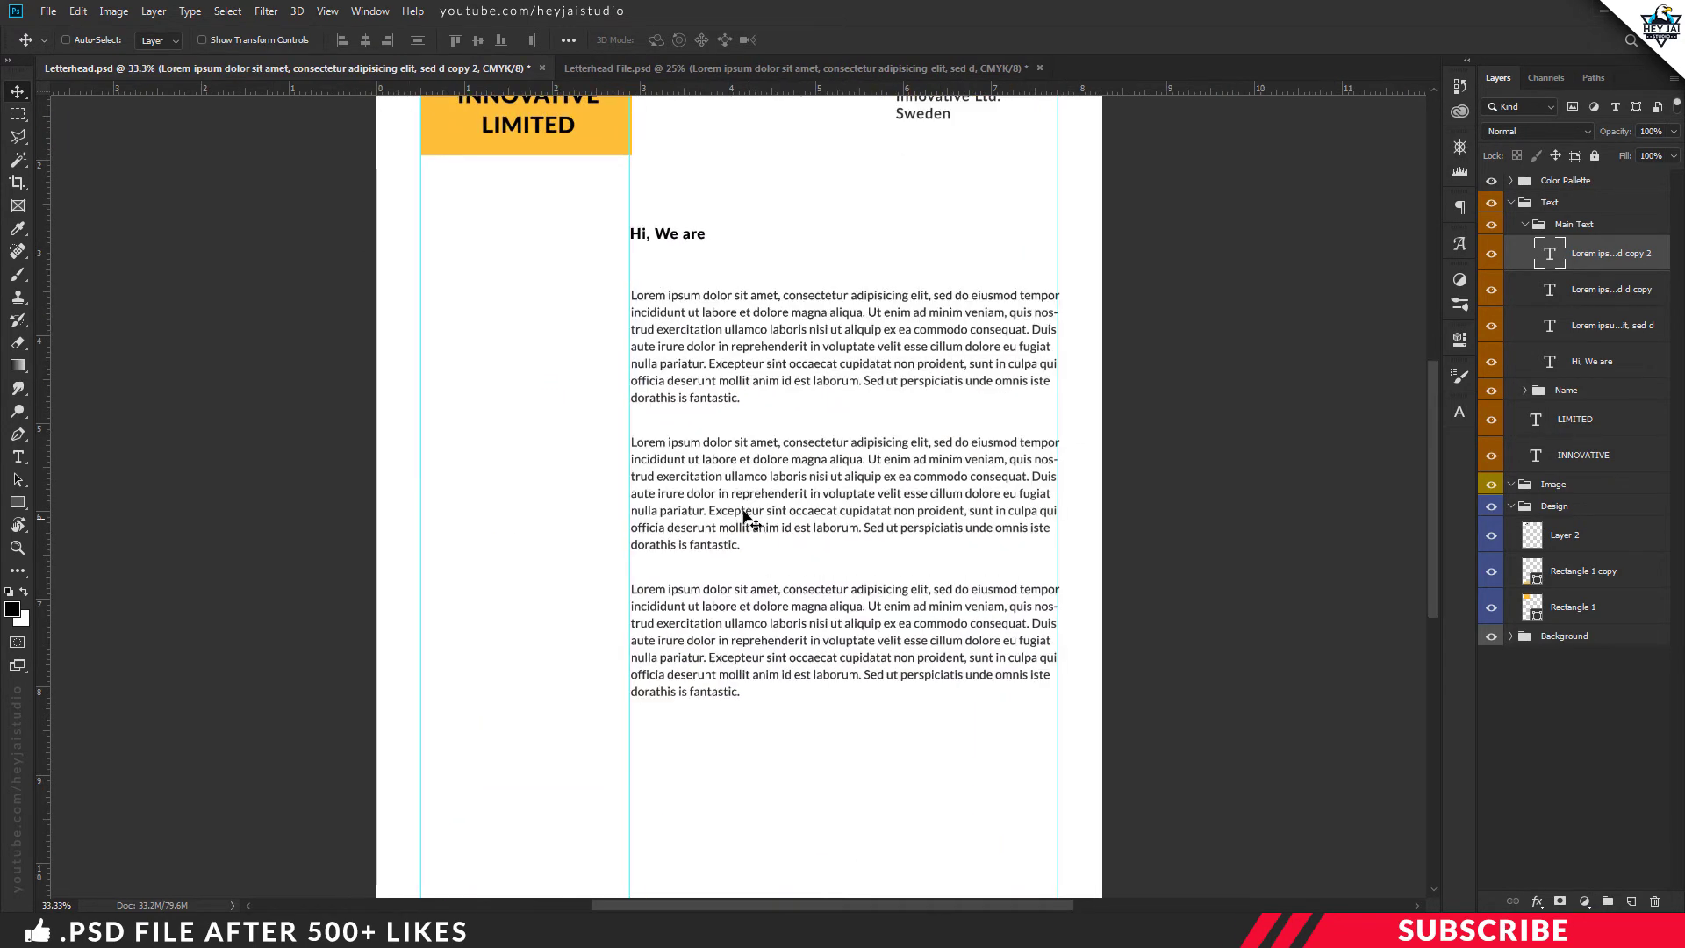
{"action": "double_click", "coordinate": [737, 496]}
{"action": "key", "text": "ctrl+a"}
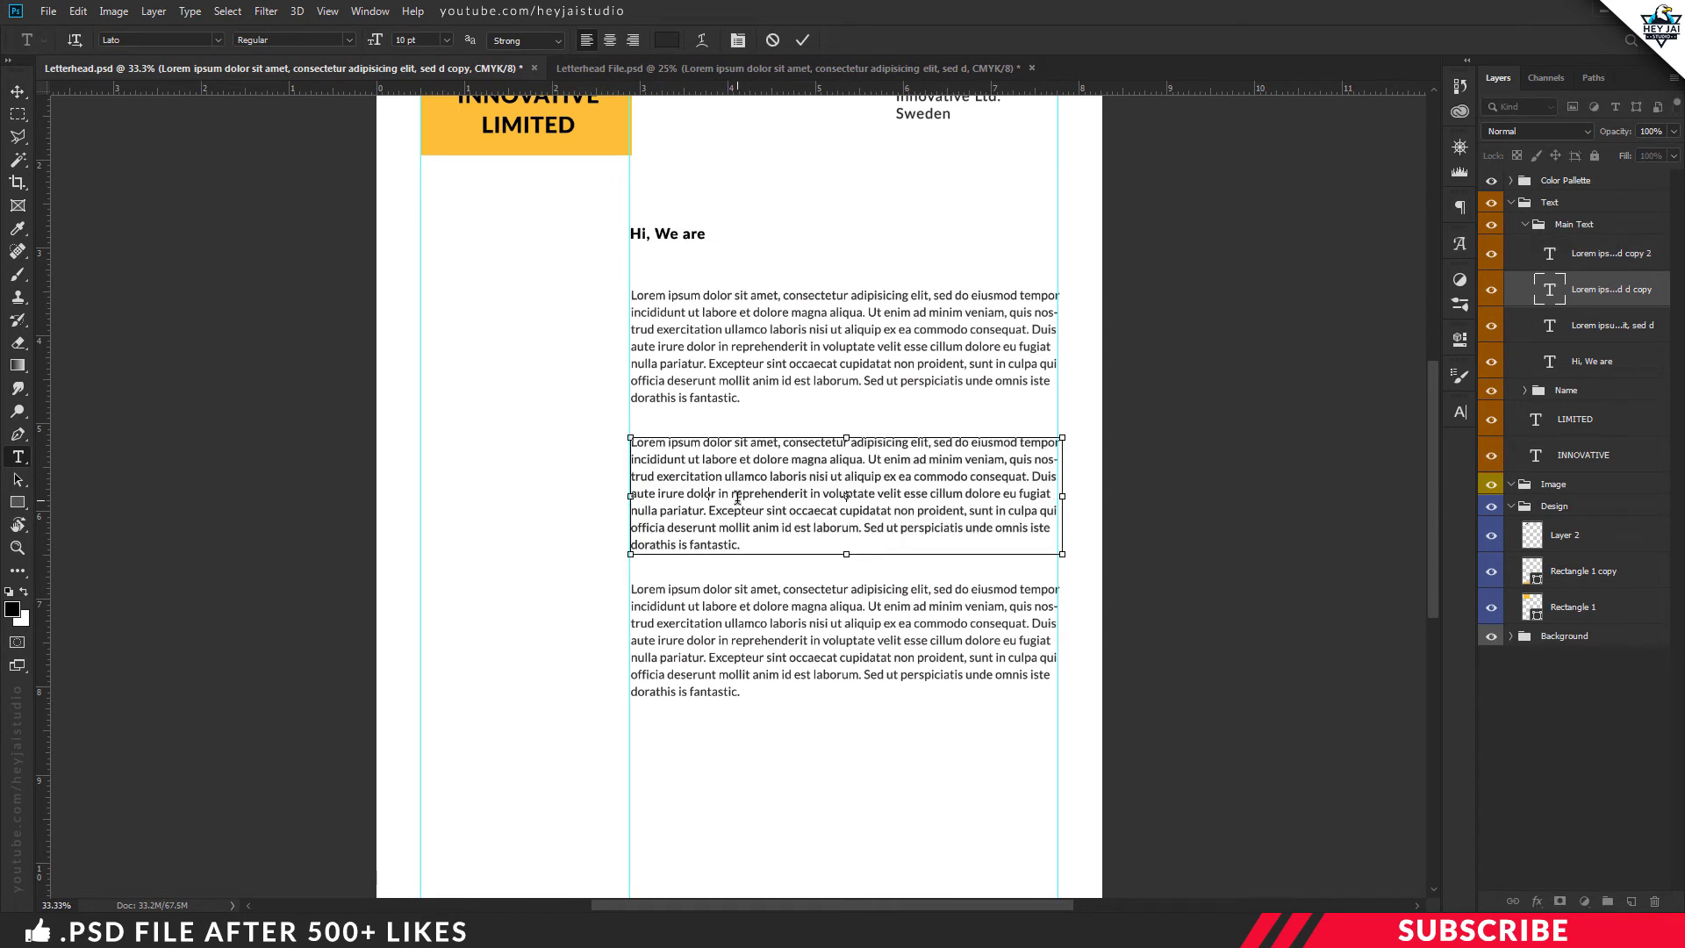
{"action": "key", "text": "ctrl+v"}
{"action": "key", "text": "ctrl+Return"}
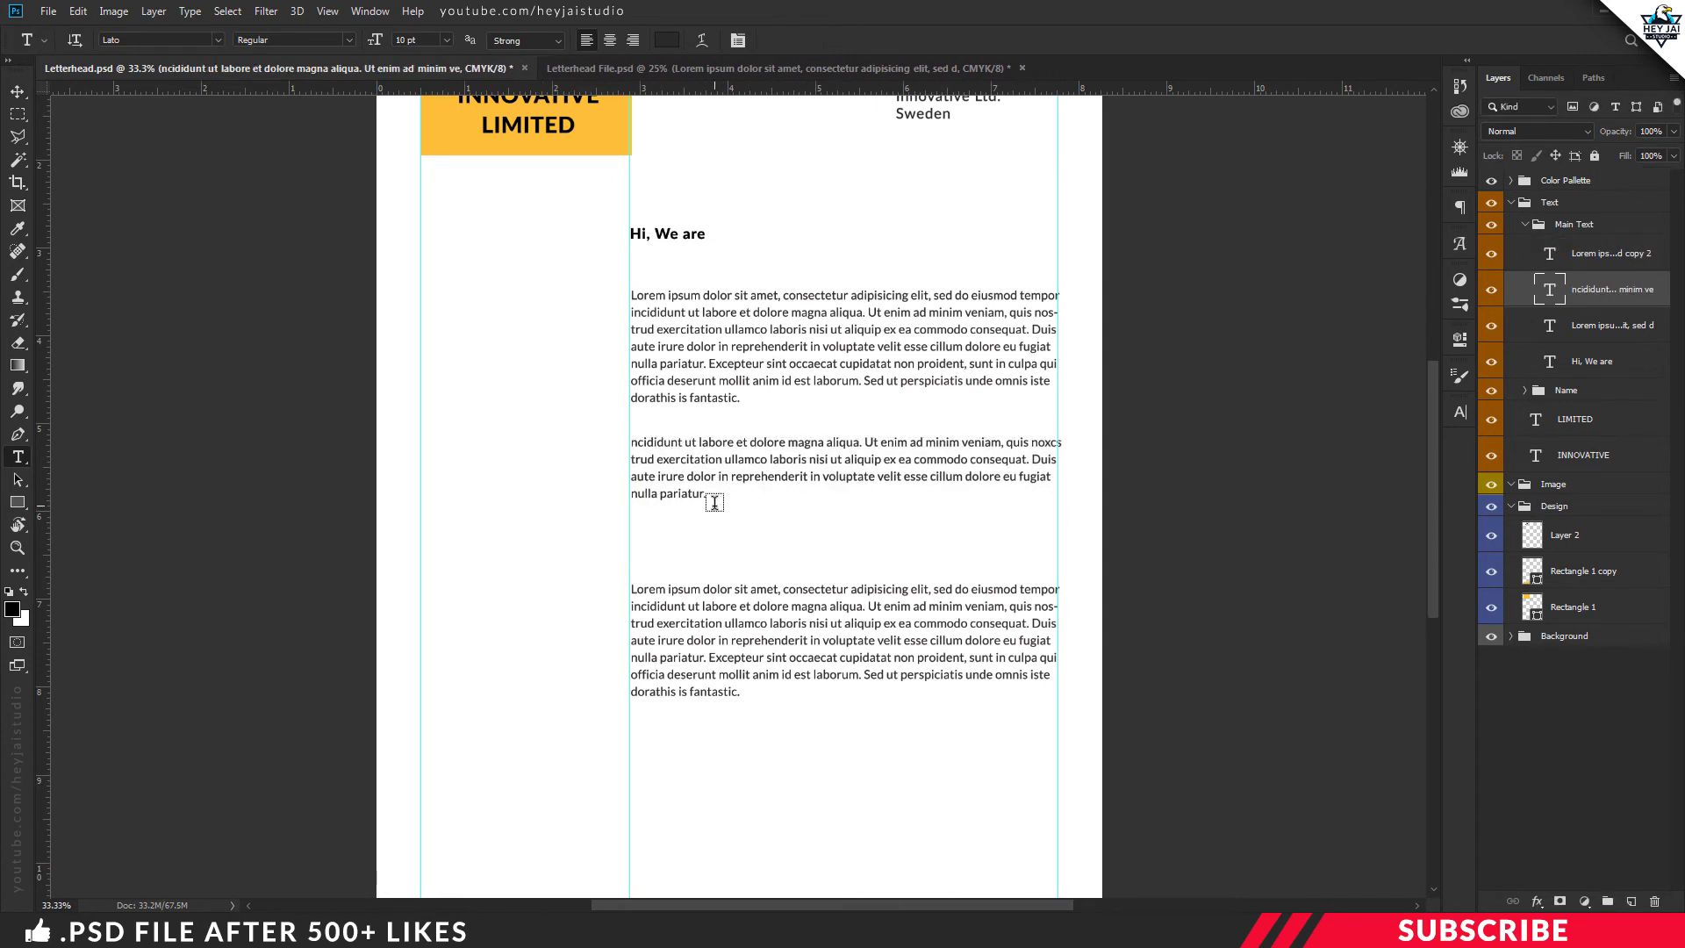
Move the third paragraph up closer to the second and collapse Main Text
{"action": "key", "text": "v"}
{"action": "left_click_drag", "start_coordinate": [913, 596], "coordinate": [918, 548]}
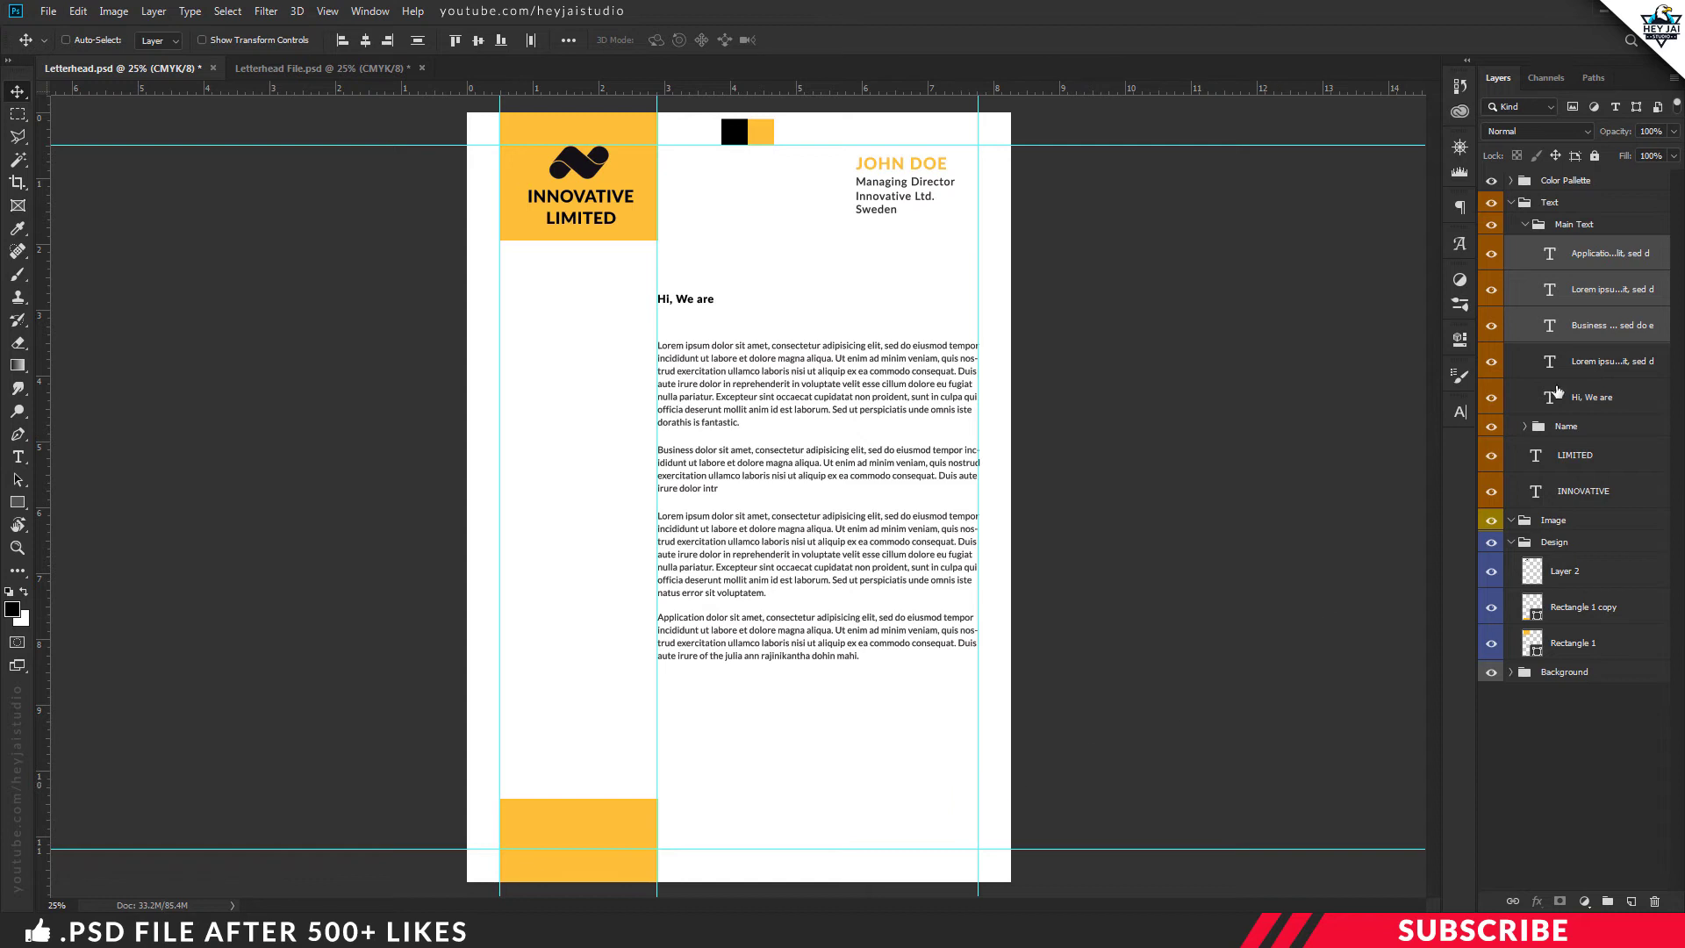
{"action": "left_click", "coordinate": [1531, 226]}
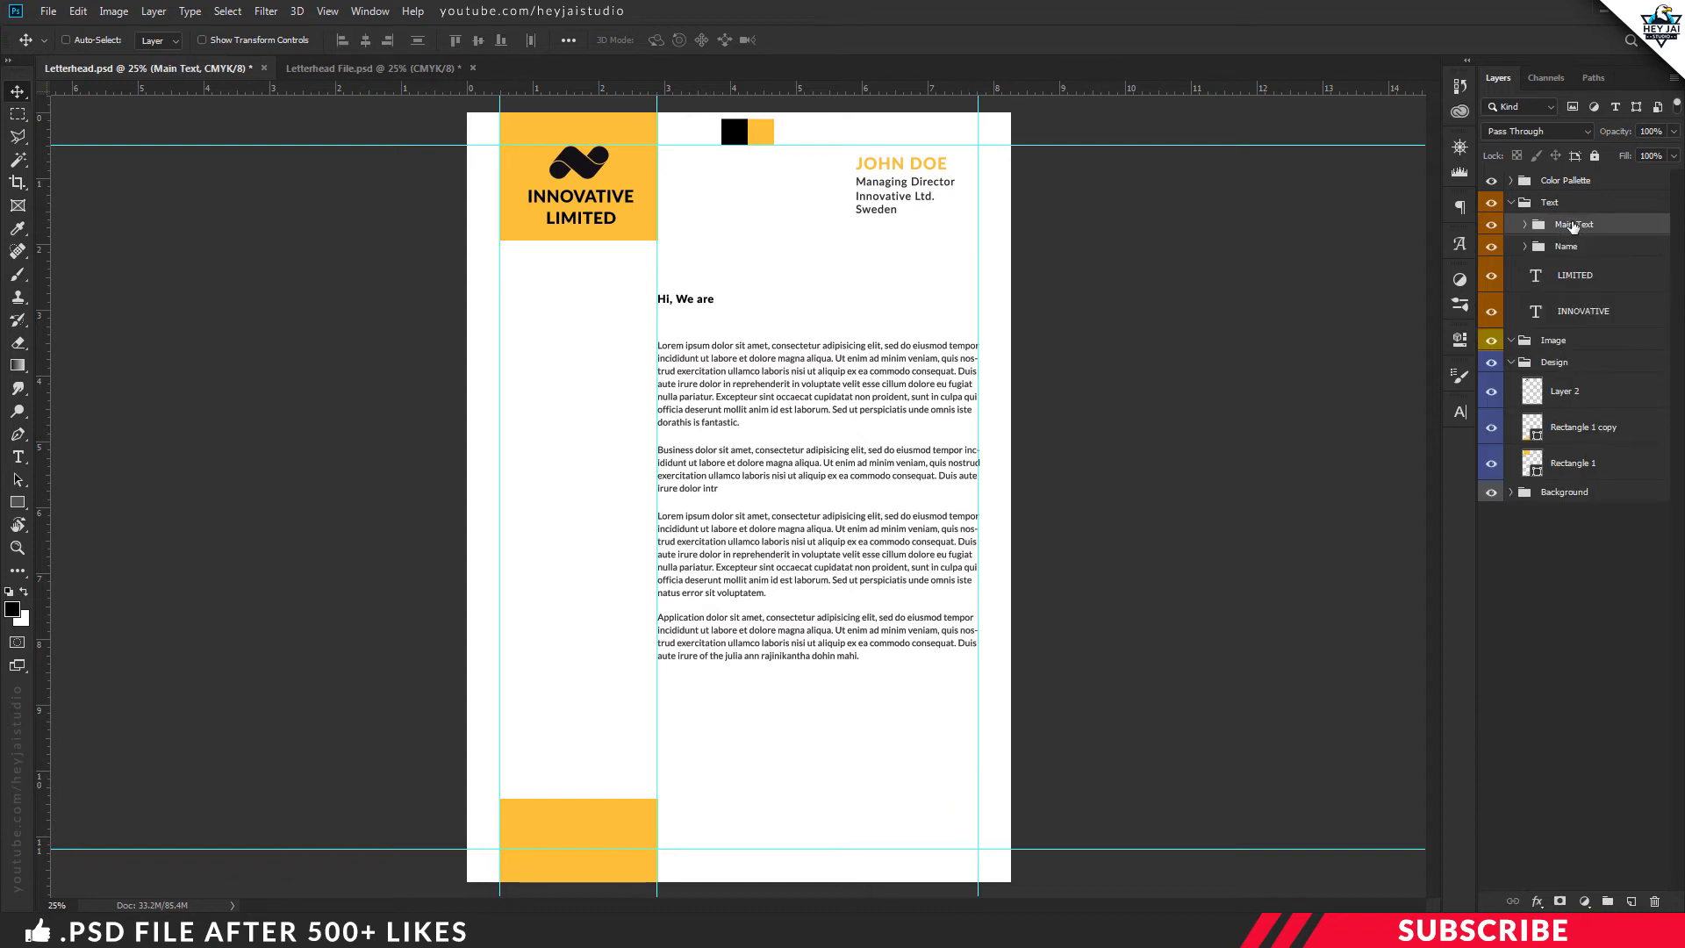
Create a new group named Bottom with an empty layer inside it
{"action": "left_click", "coordinate": [1588, 313], "text": "shift"}
{"action": "key", "text": "ctrl+g"}
{"action": "double_click", "coordinate": [1571, 224]}
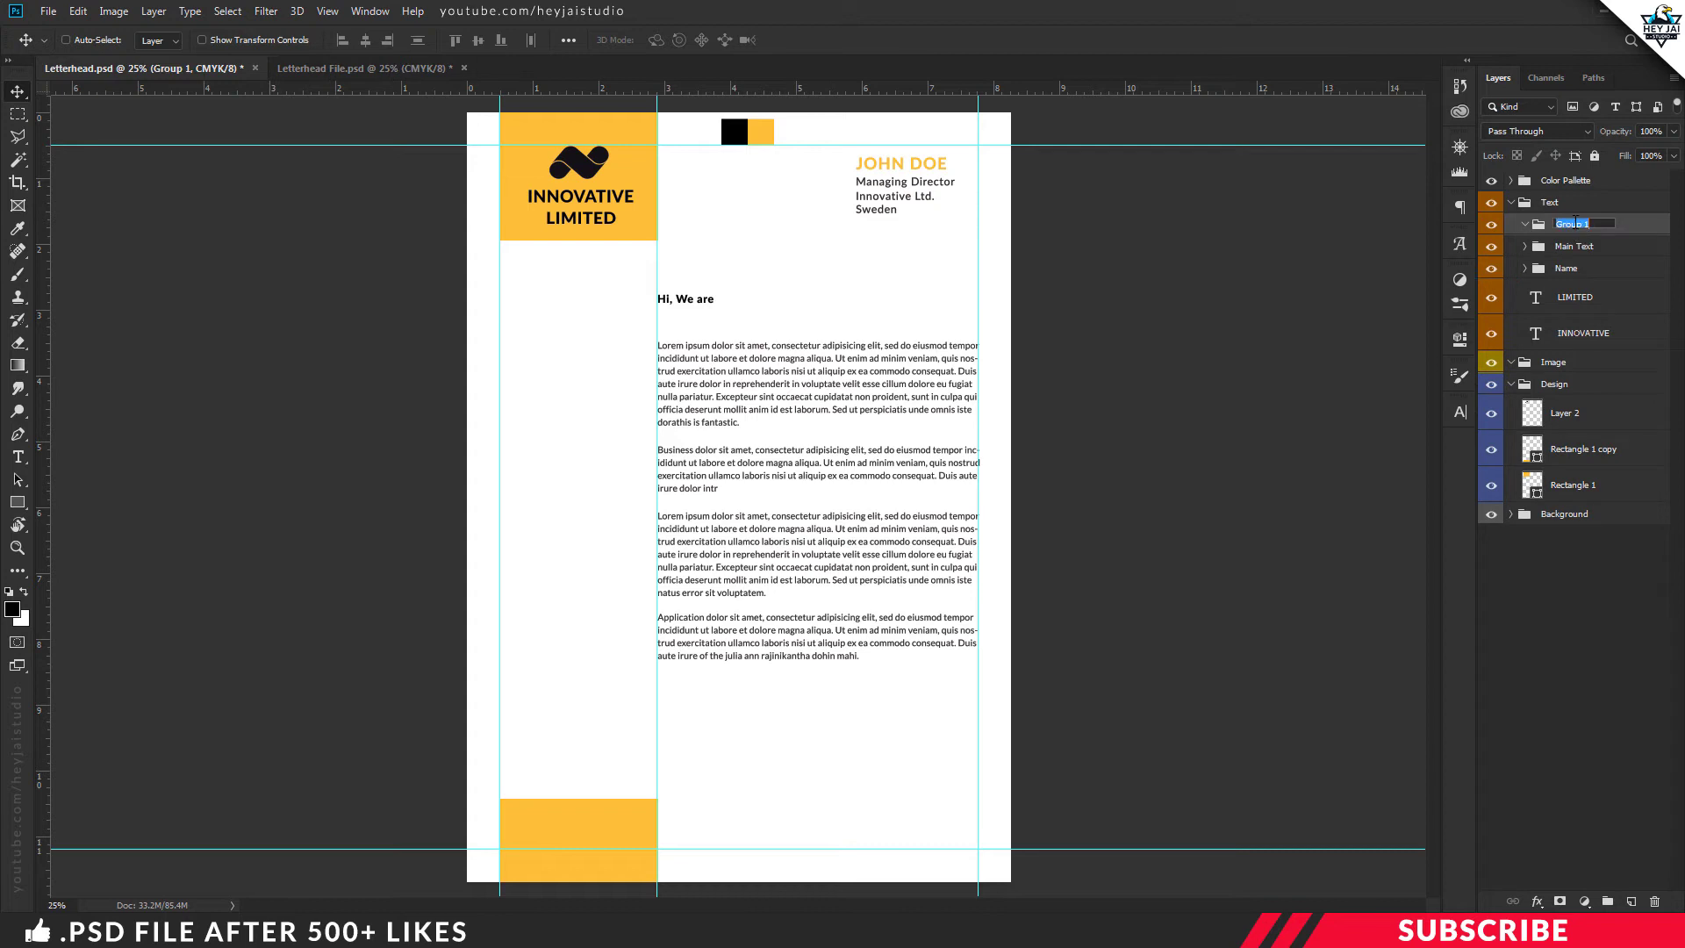
{"action": "type", "text": "Bottom"}
{"action": "key", "text": "Return"}
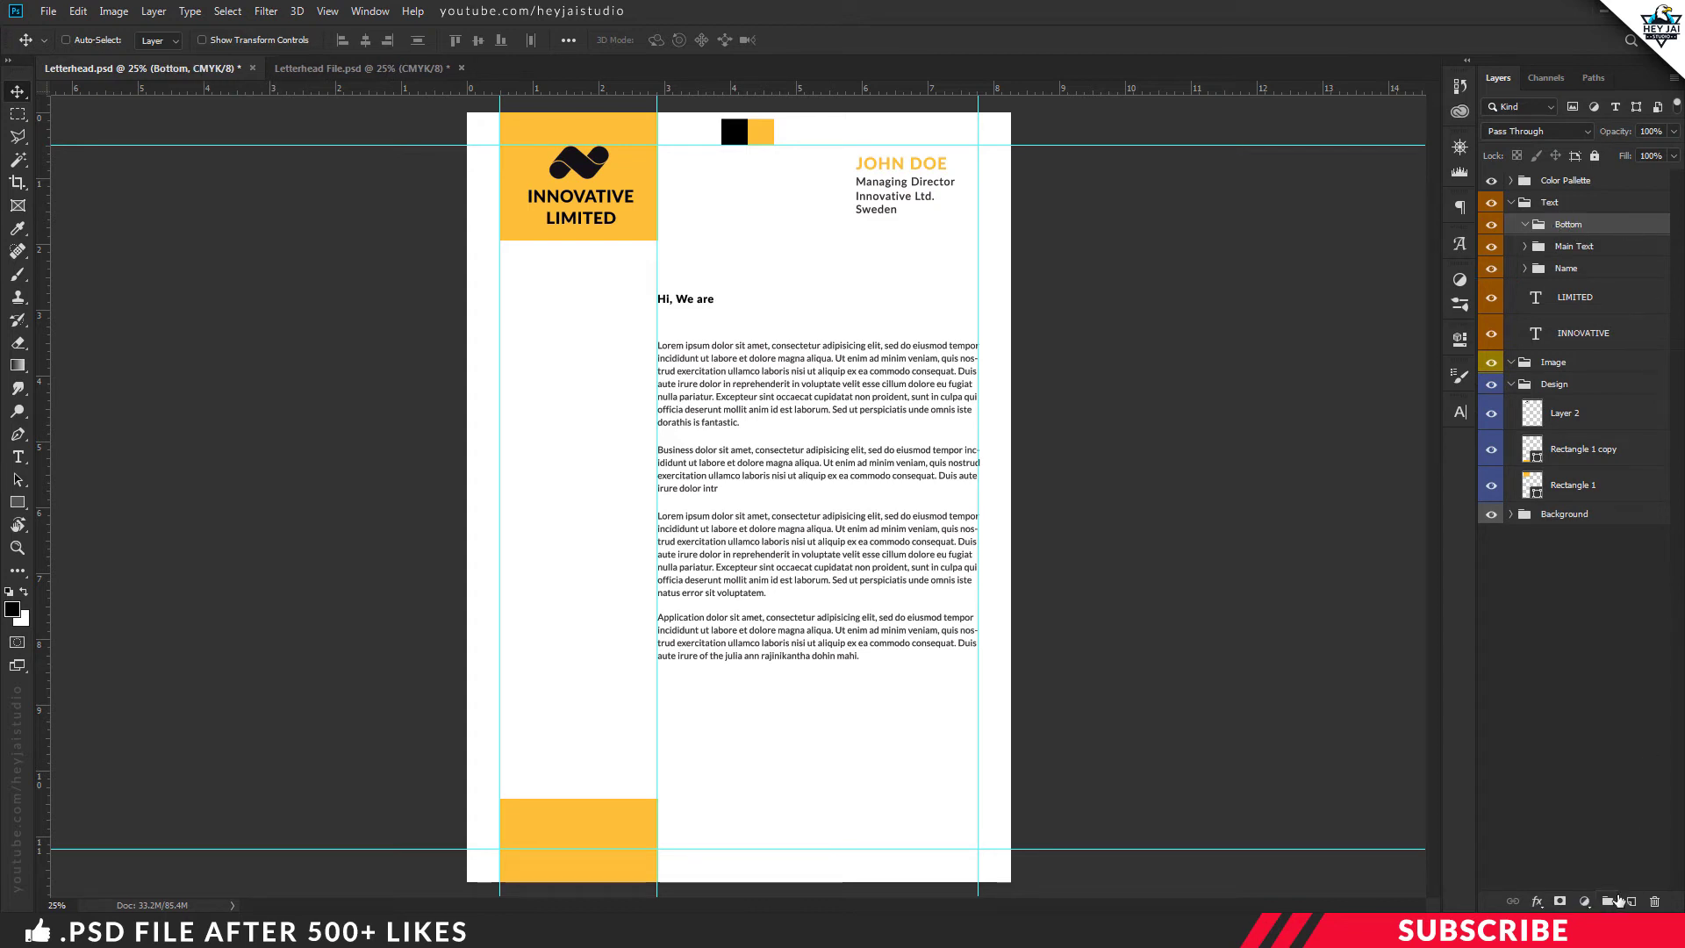
{"action": "left_click", "coordinate": [1633, 902]}
Type a bold name line near the bottom right and add a Regular 'Managing Director' copy beneath it
{"action": "key", "text": "t"}
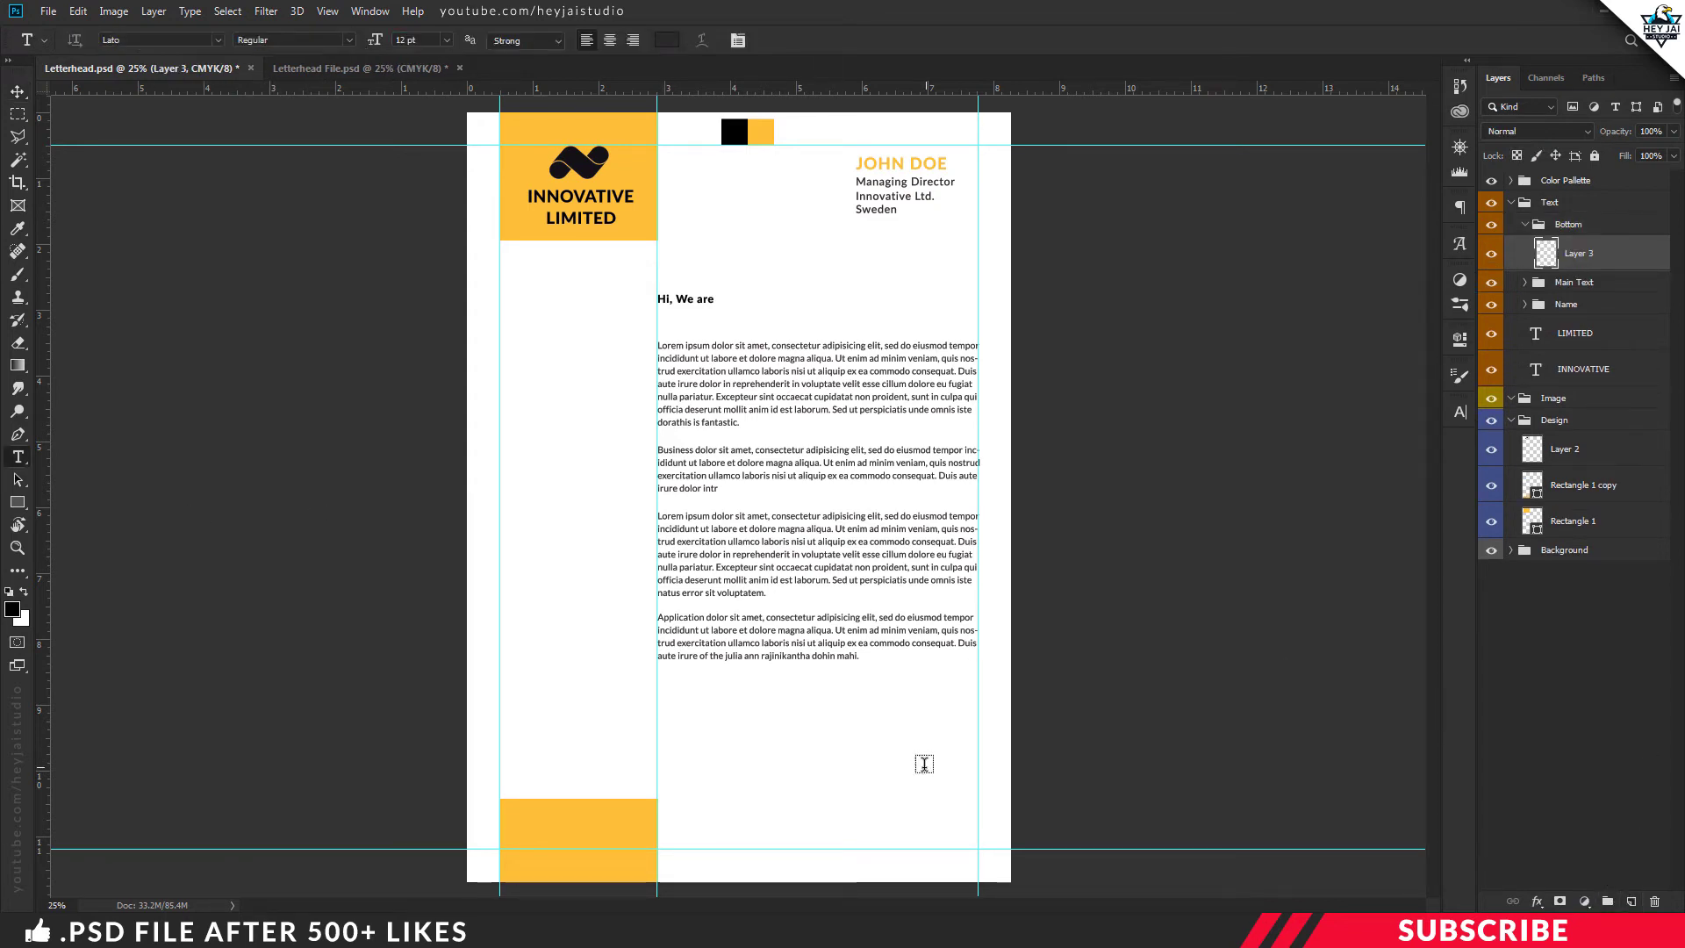
{"action": "left_click", "coordinate": [924, 767]}
{"action": "type", "text": "John Doe"}
{"action": "key", "text": "ctrl+plus"}
{"action": "left_click_drag", "start_coordinate": [1028, 713], "coordinate": [1023, 737]}
{"action": "double_click", "coordinate": [1016, 734]}
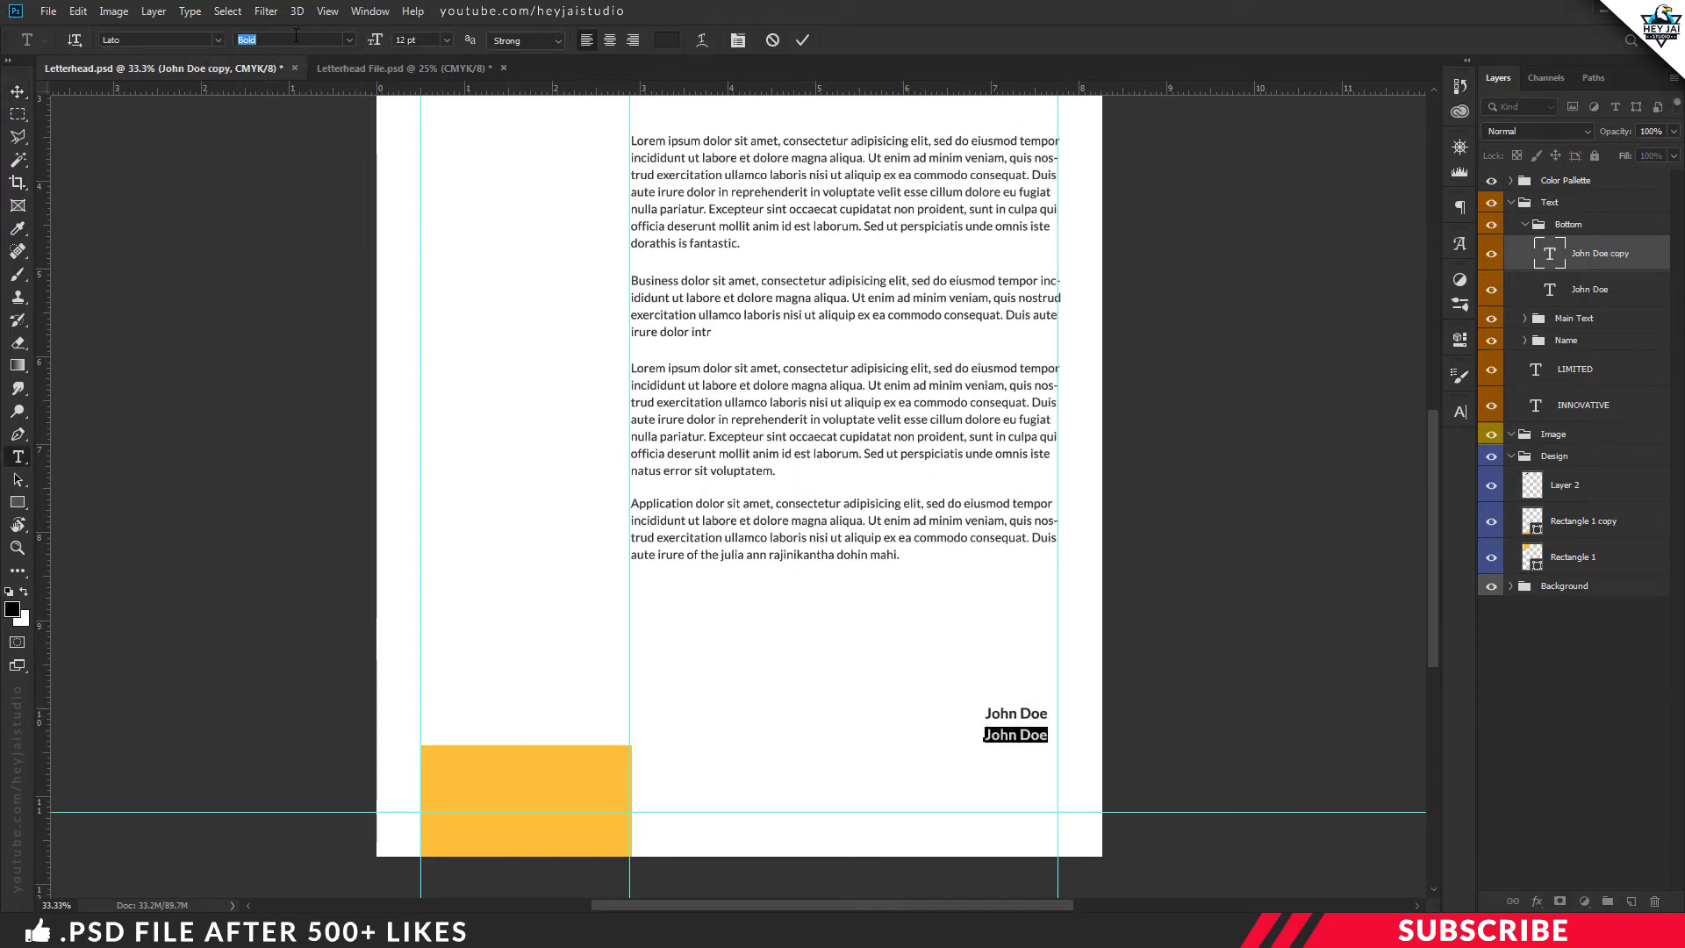
{"action": "type", "text": "Regular"}
{"action": "key", "text": "Return"}
{"action": "type", "text": "Managing Director"}
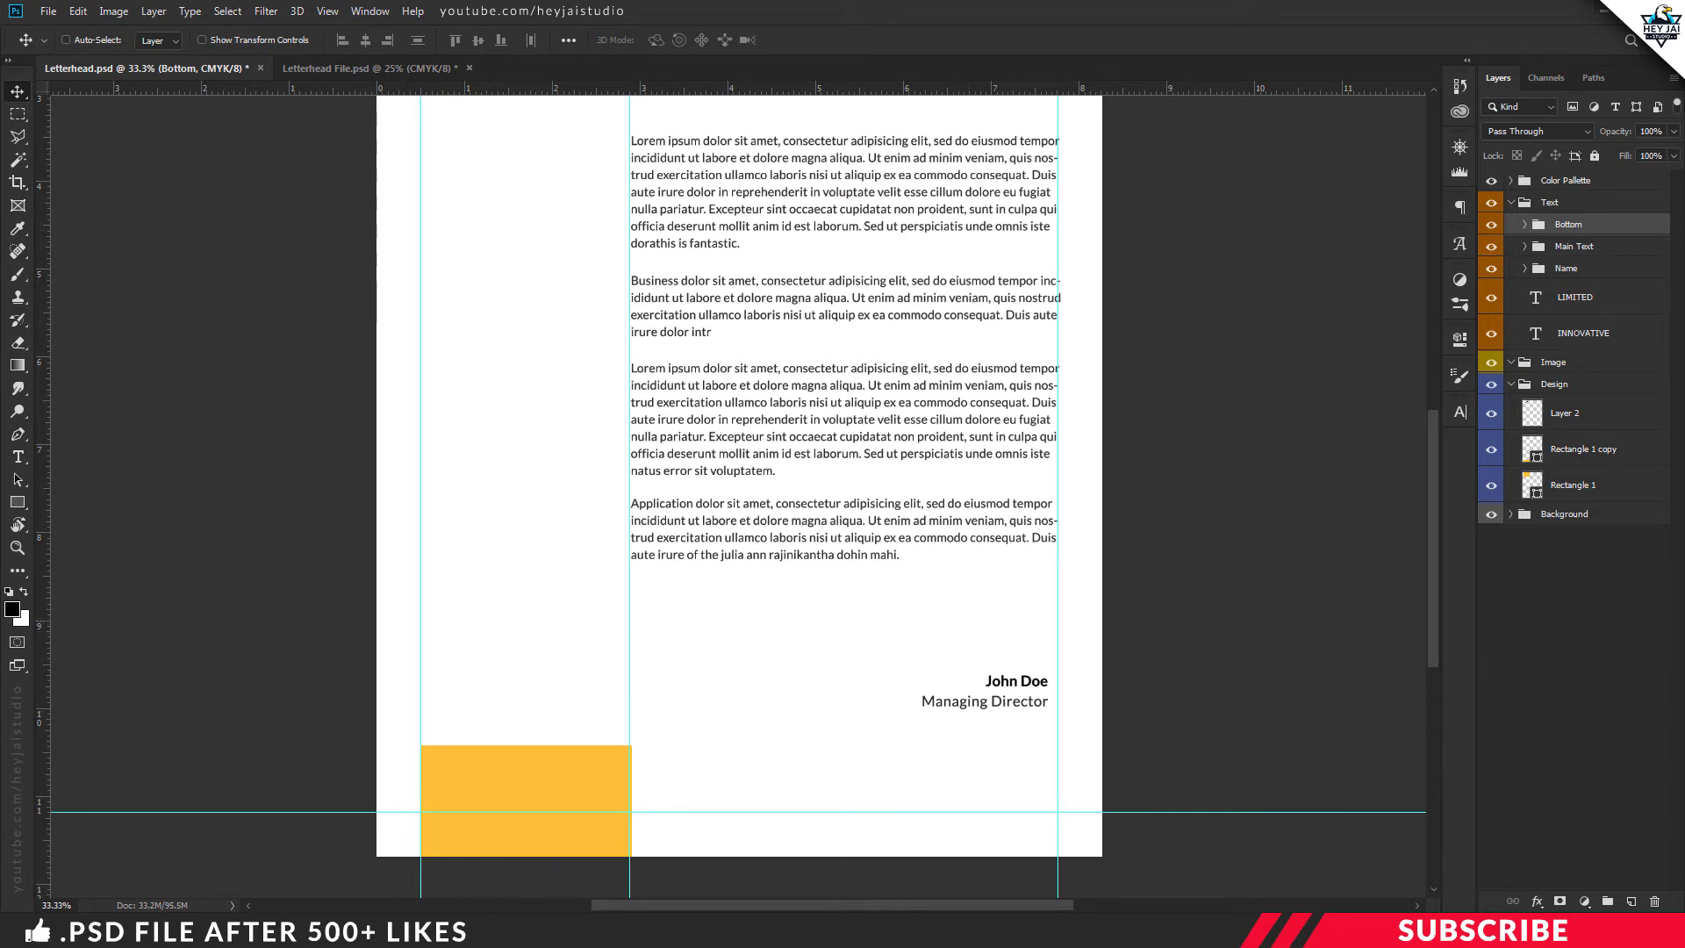
{"action": "key", "text": "alt+Tab"}
Bring the Signature image into the letterhead above the name and move its layer into Bottom
{"action": "left_click", "coordinate": [544, 498]}
{"action": "left_click", "coordinate": [715, 221]}
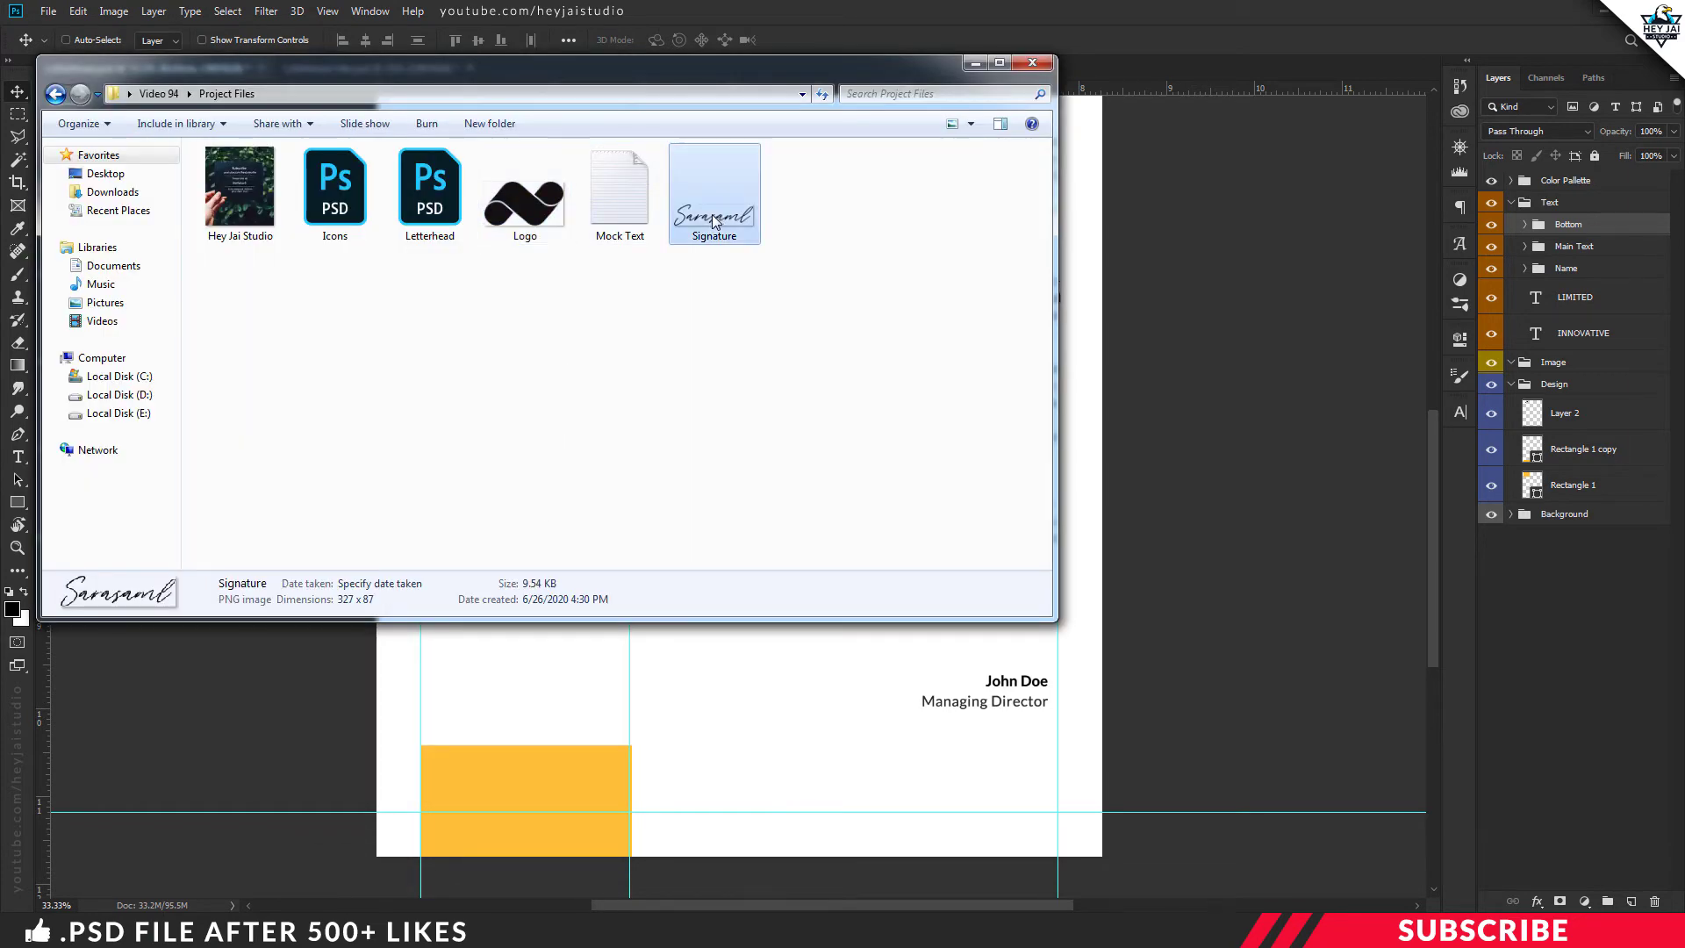
{"action": "right_click", "coordinate": [715, 221]}
{"action": "mouse_move", "coordinate": [772, 433]}
{"action": "left_click", "coordinate": [1001, 432]}
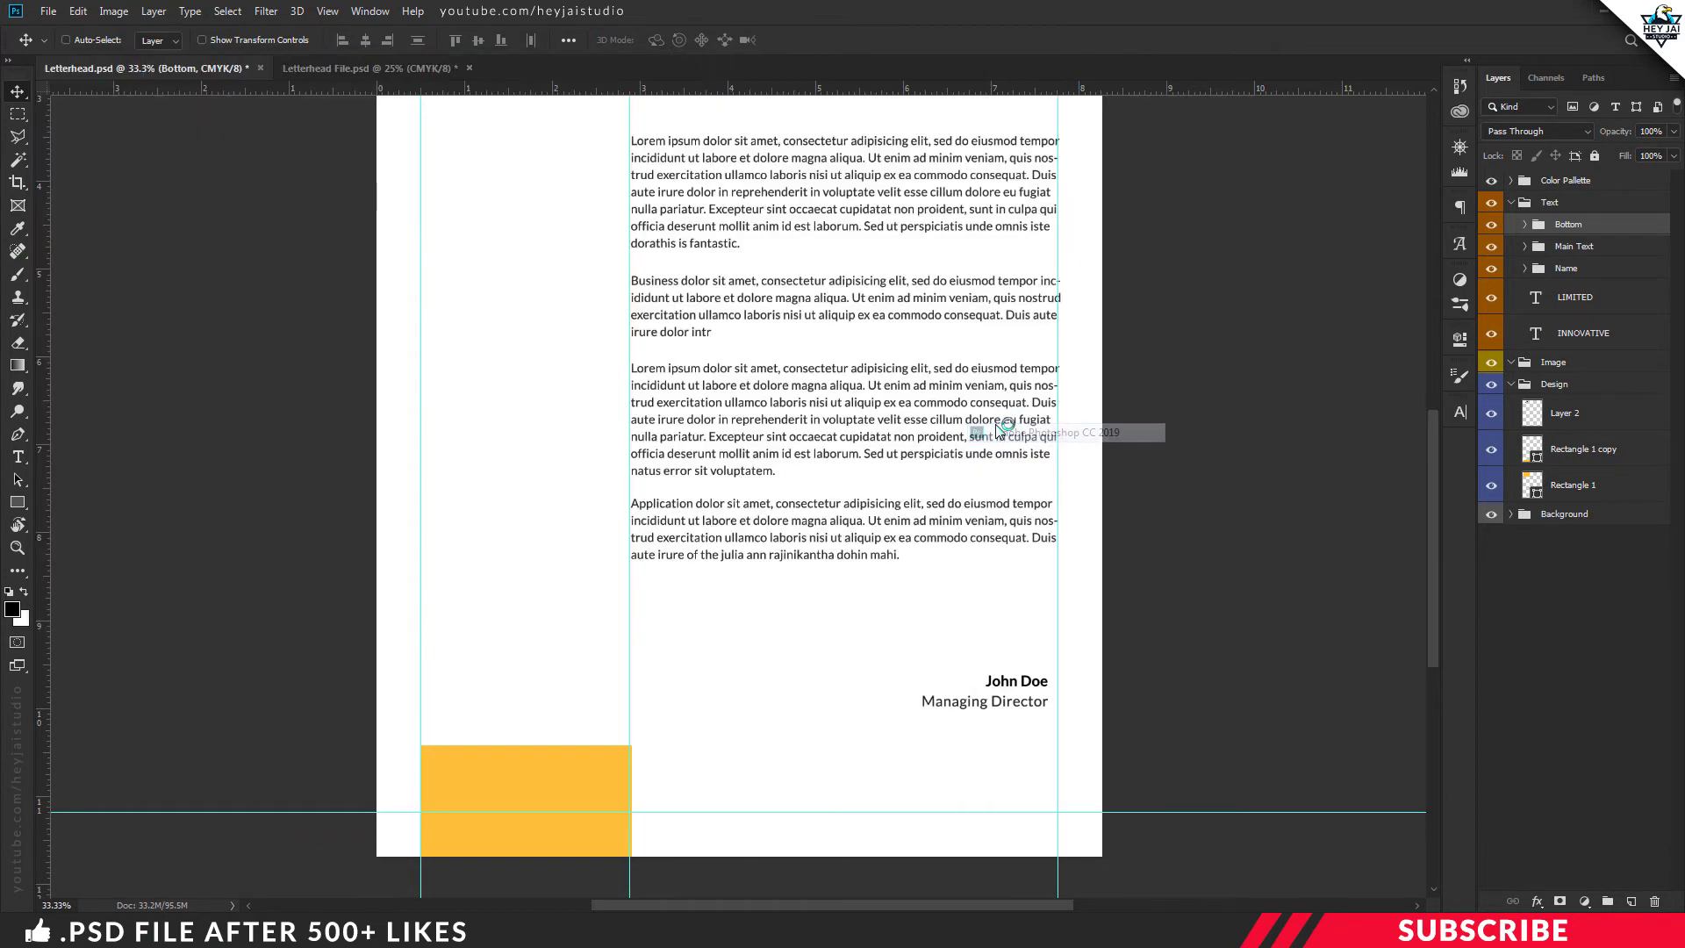
{"action": "mouse_move", "coordinate": [562, 68]}
{"action": "left_mouse_down"}
{"action": "mouse_move", "coordinate": [599, 150]}
{"action": "mouse_move", "coordinate": [672, 219]}
{"action": "mouse_move", "coordinate": [856, 637]}
{"action": "mouse_move", "coordinate": [896, 656]}
{"action": "mouse_move", "coordinate": [1000, 654]}
{"action": "left_mouse_up"}
{"action": "left_click", "coordinate": [781, 93]}
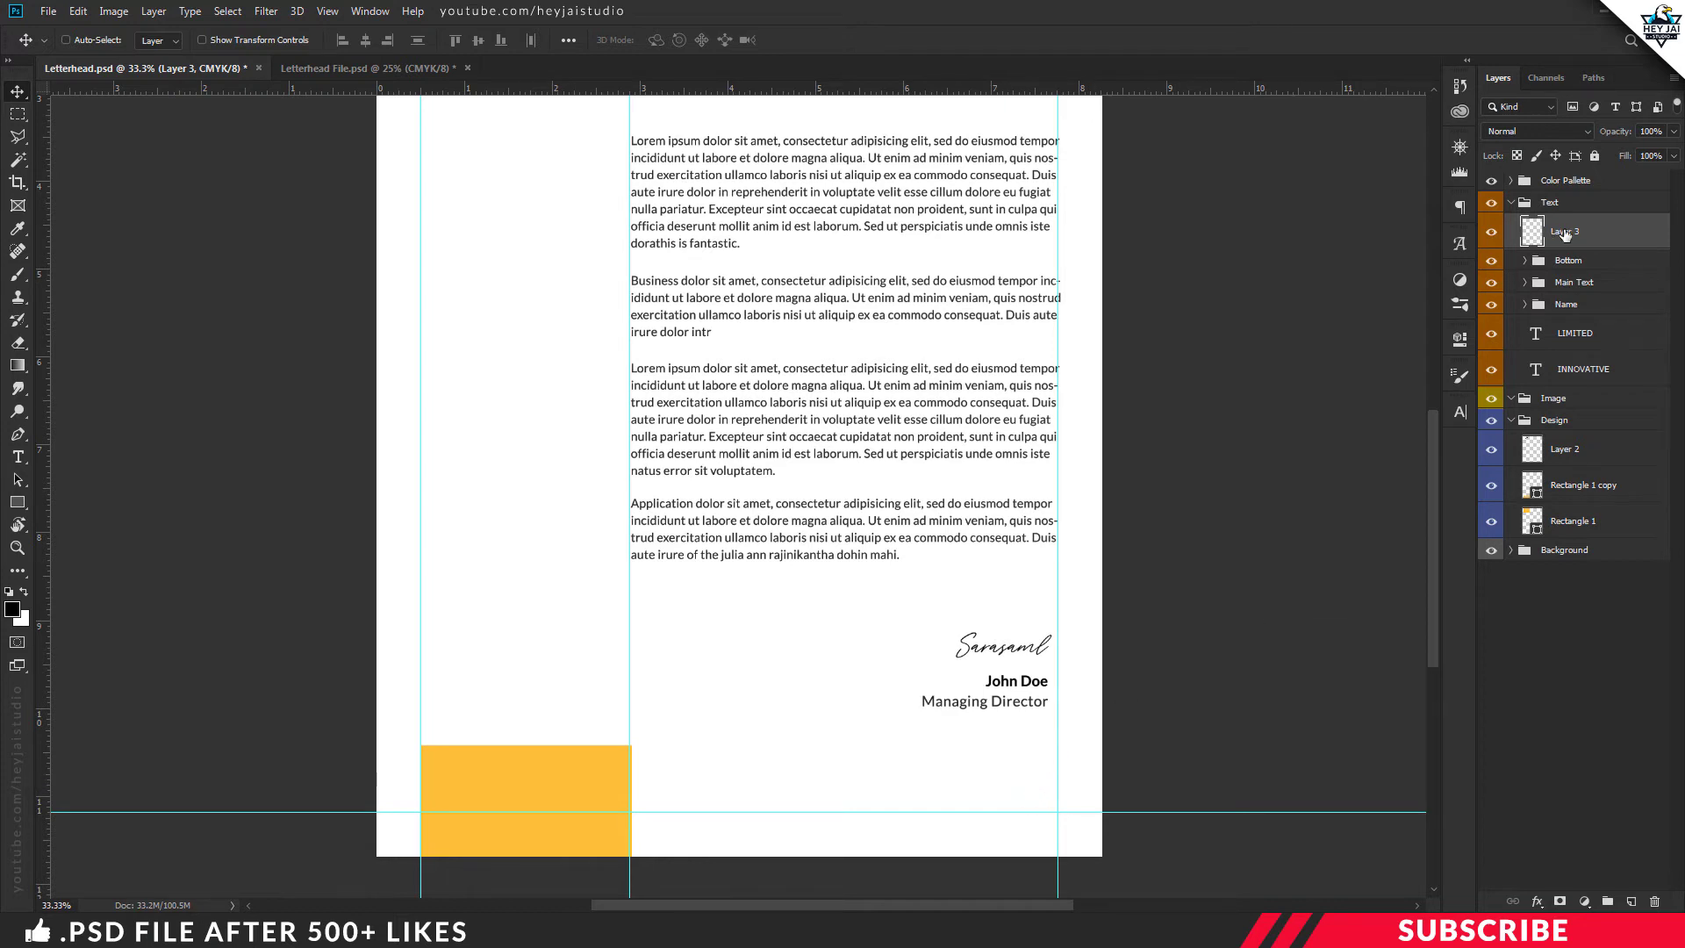
{"action": "left_click_drag", "start_coordinate": [1565, 235], "coordinate": [1568, 260]}
{"action": "left_click", "coordinate": [1631, 901]}
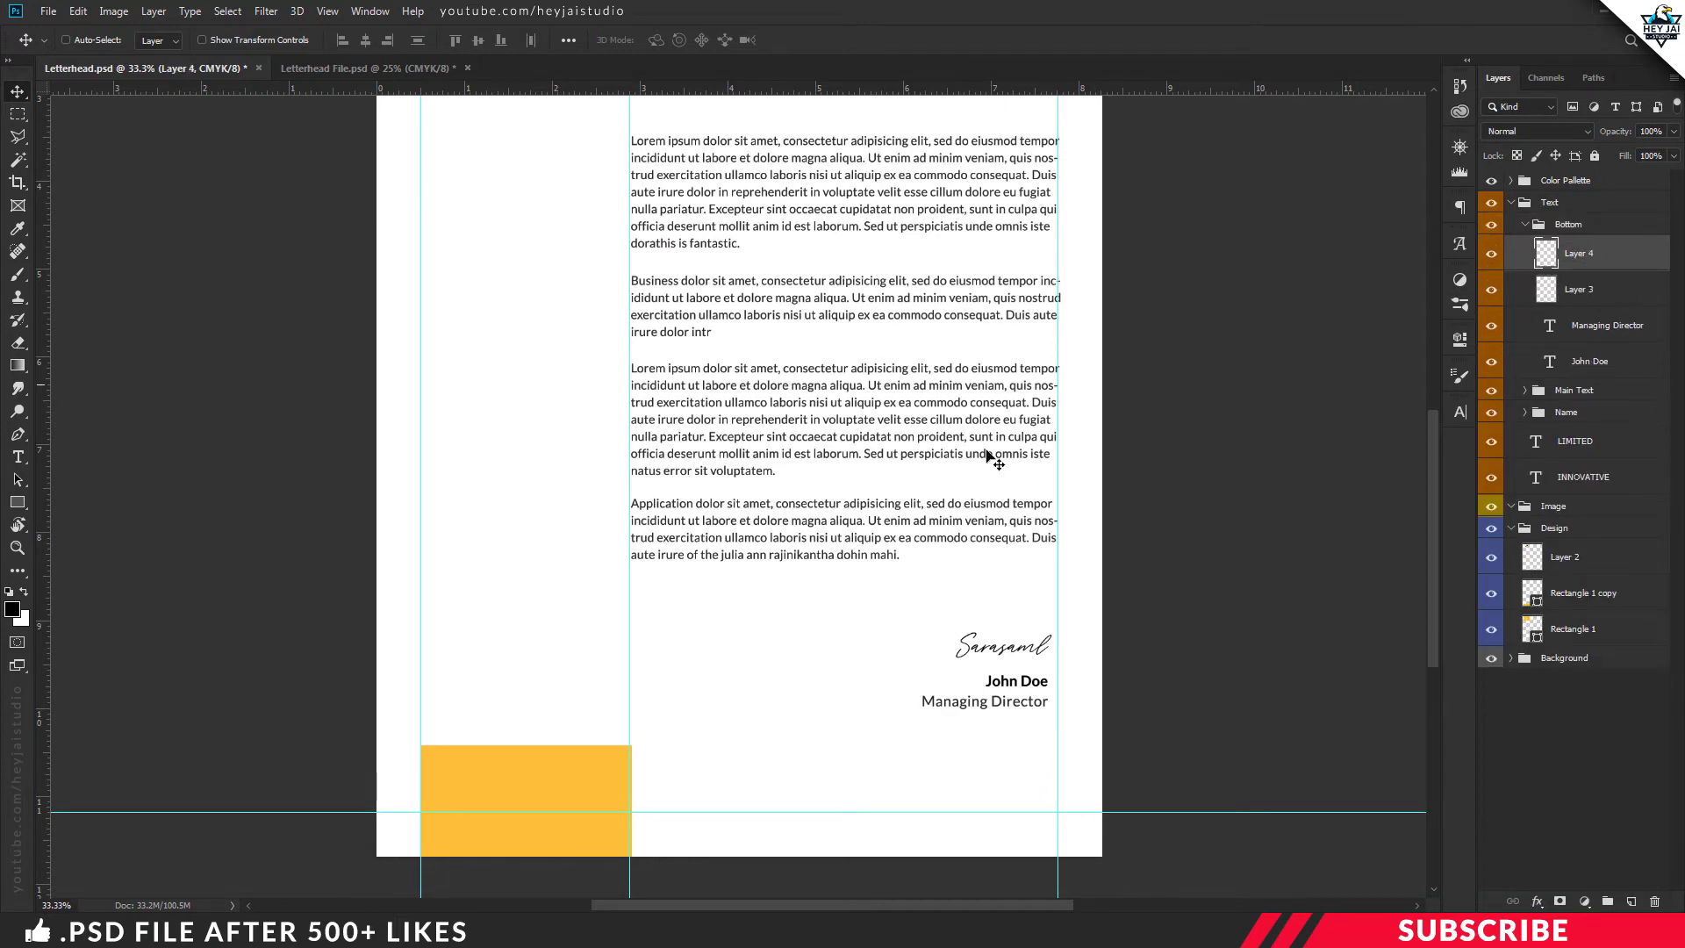
Set the foreground colour to the yellow sampled from the yellow block
{"action": "key", "text": "i"}
{"action": "left_click", "coordinate": [12, 609]}
{"action": "left_click", "coordinate": [496, 773]}
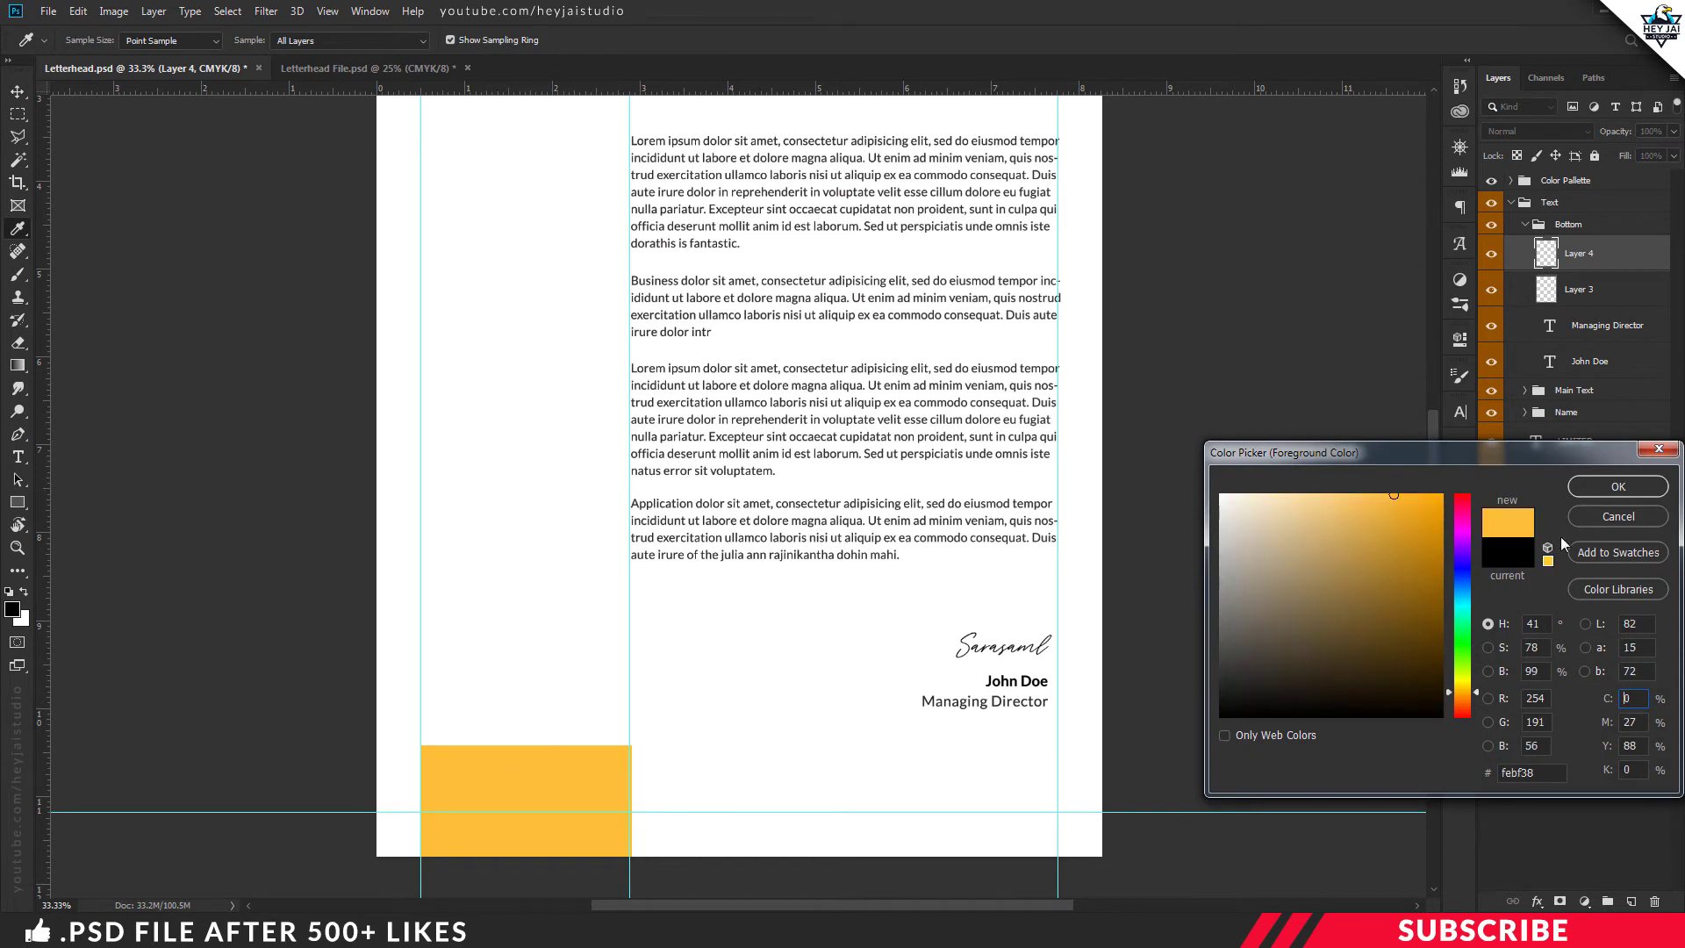
{"action": "left_click", "coordinate": [1593, 489]}
{"action": "key", "text": "v"}
{"action": "key", "text": "t"}
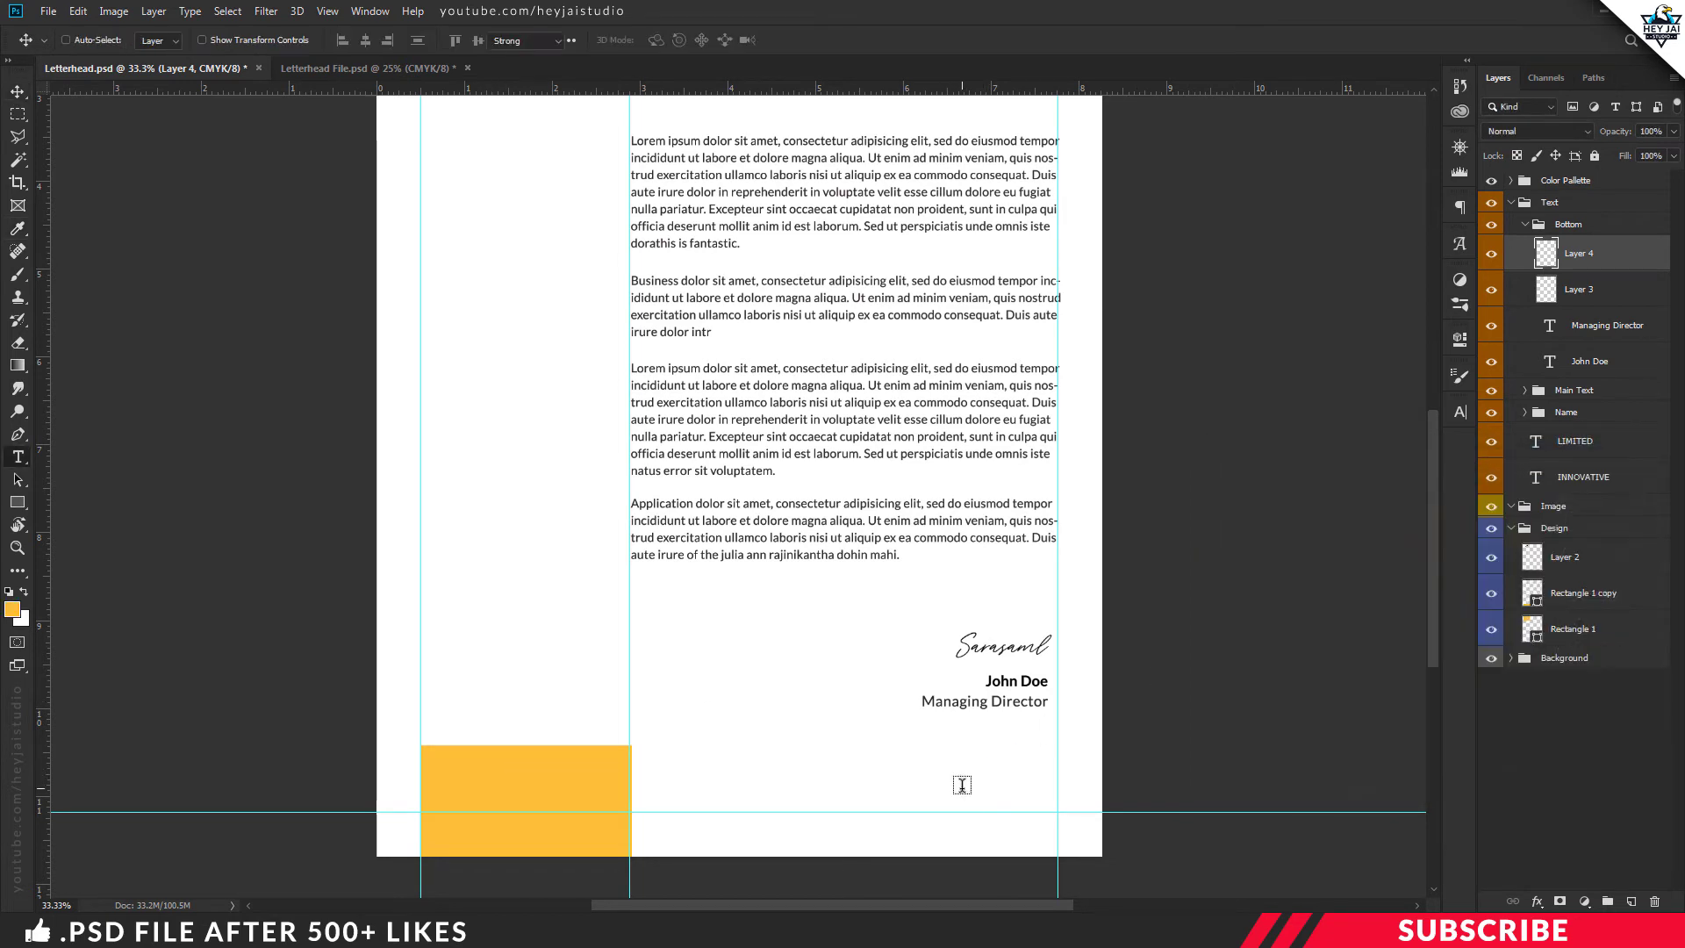
{"action": "left_click", "coordinate": [960, 792]}
{"action": "type", "text": "Yours"}
{"action": "key", "text": "ctrl+a"}
{"action": "type", "text": "www.yoursite.com"}
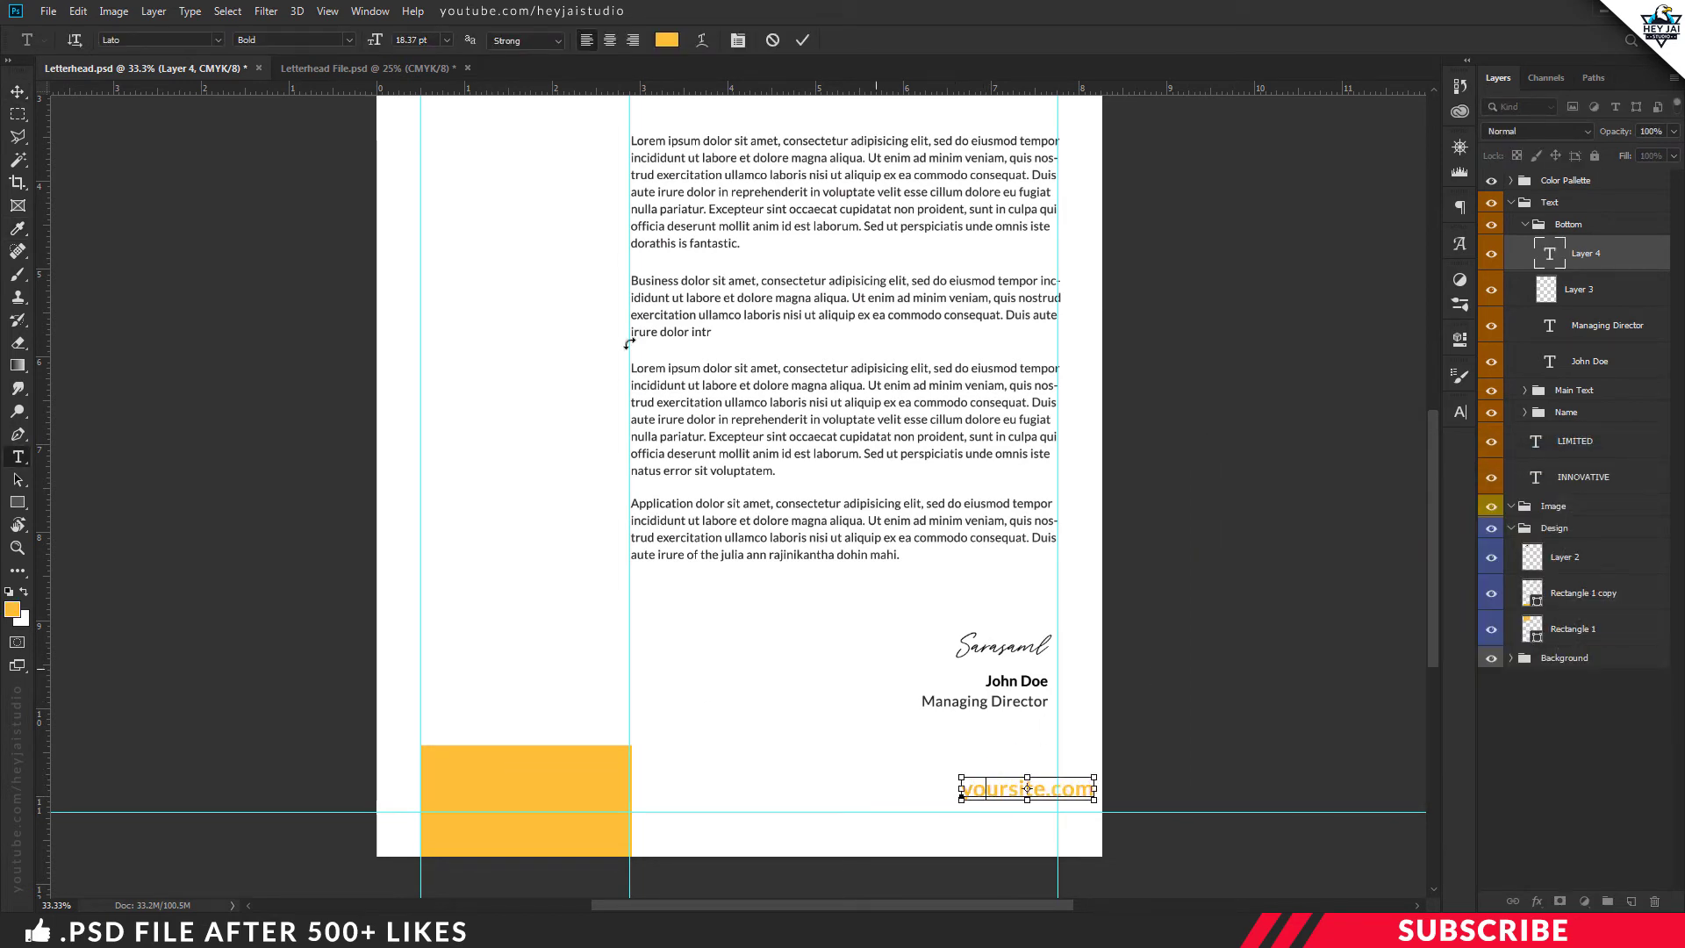
{"action": "key", "text": "ctrl+Return"}
{"action": "key", "text": "v"}
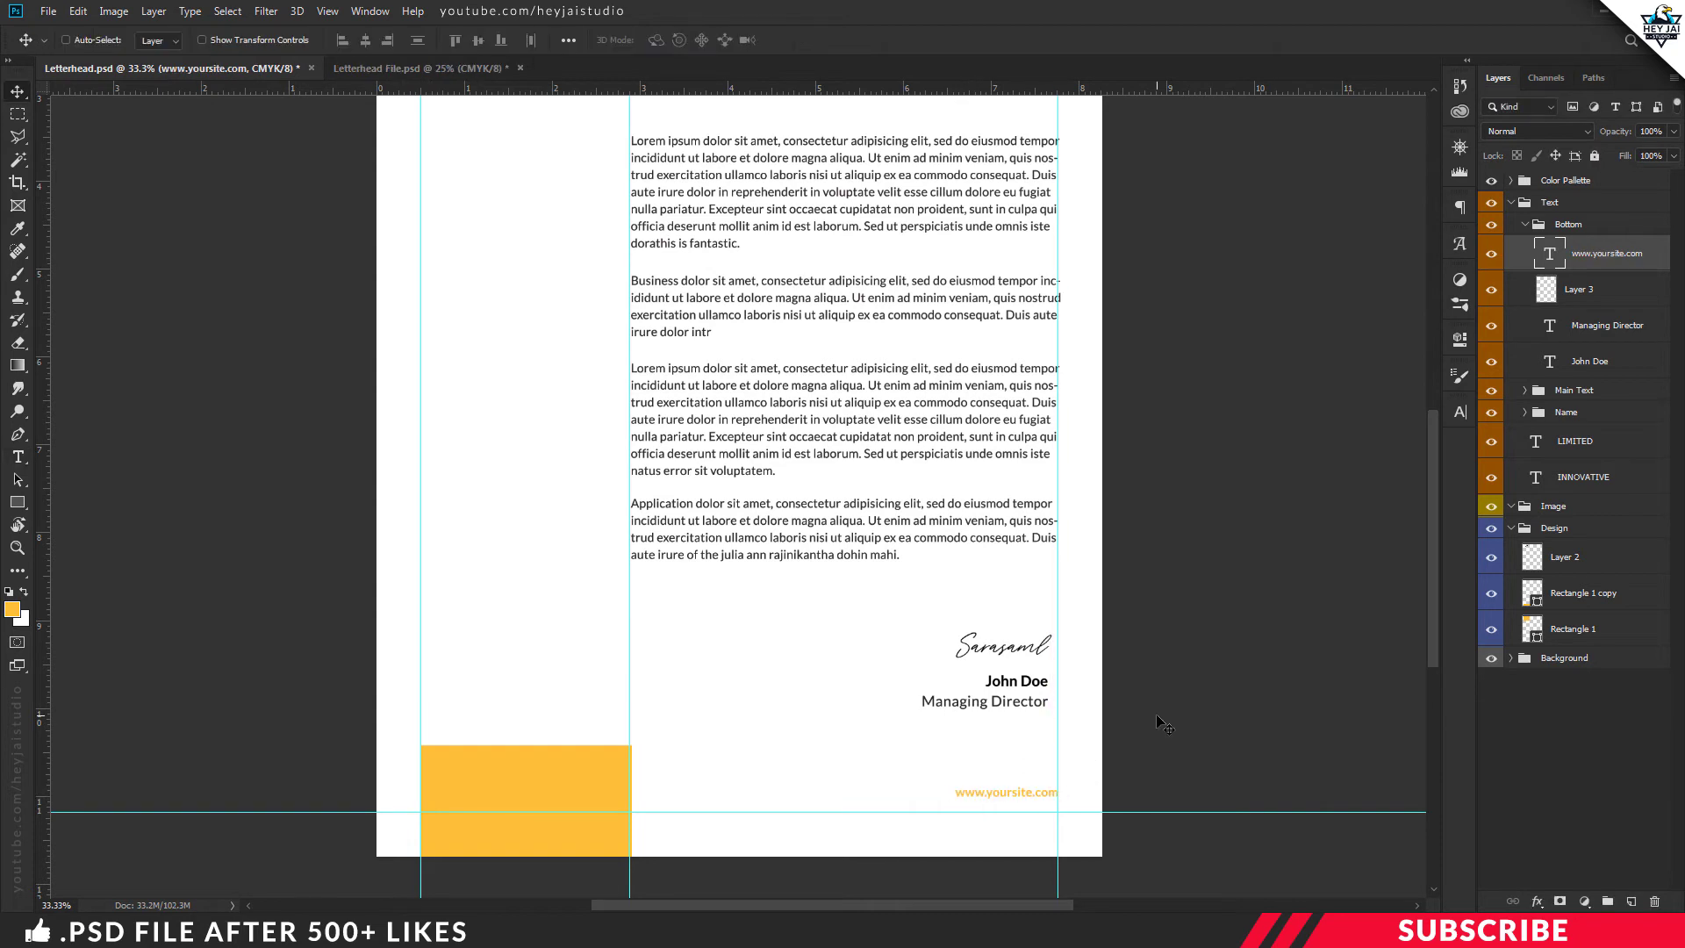
{"action": "key", "text": "ctrl+minus"}
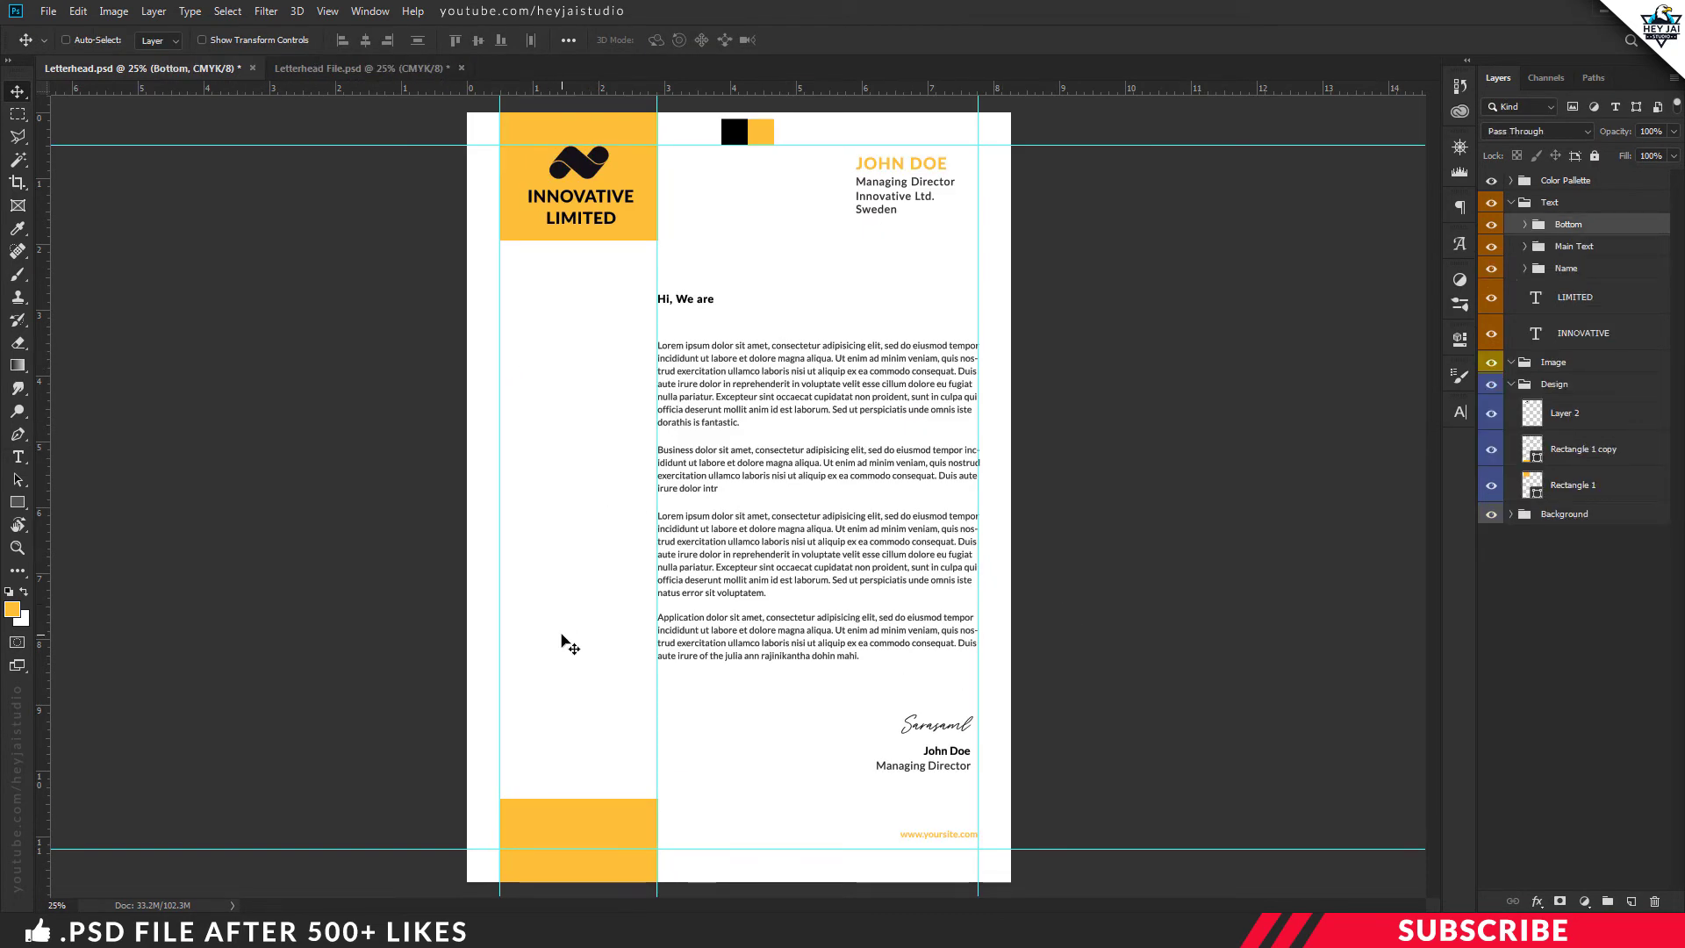
Draw a 1 px yellow horizontal line from the left guide on a new layer
{"action": "left_click", "coordinate": [1567, 413]}
{"action": "key", "text": "ctrl+shift+alt+n"}
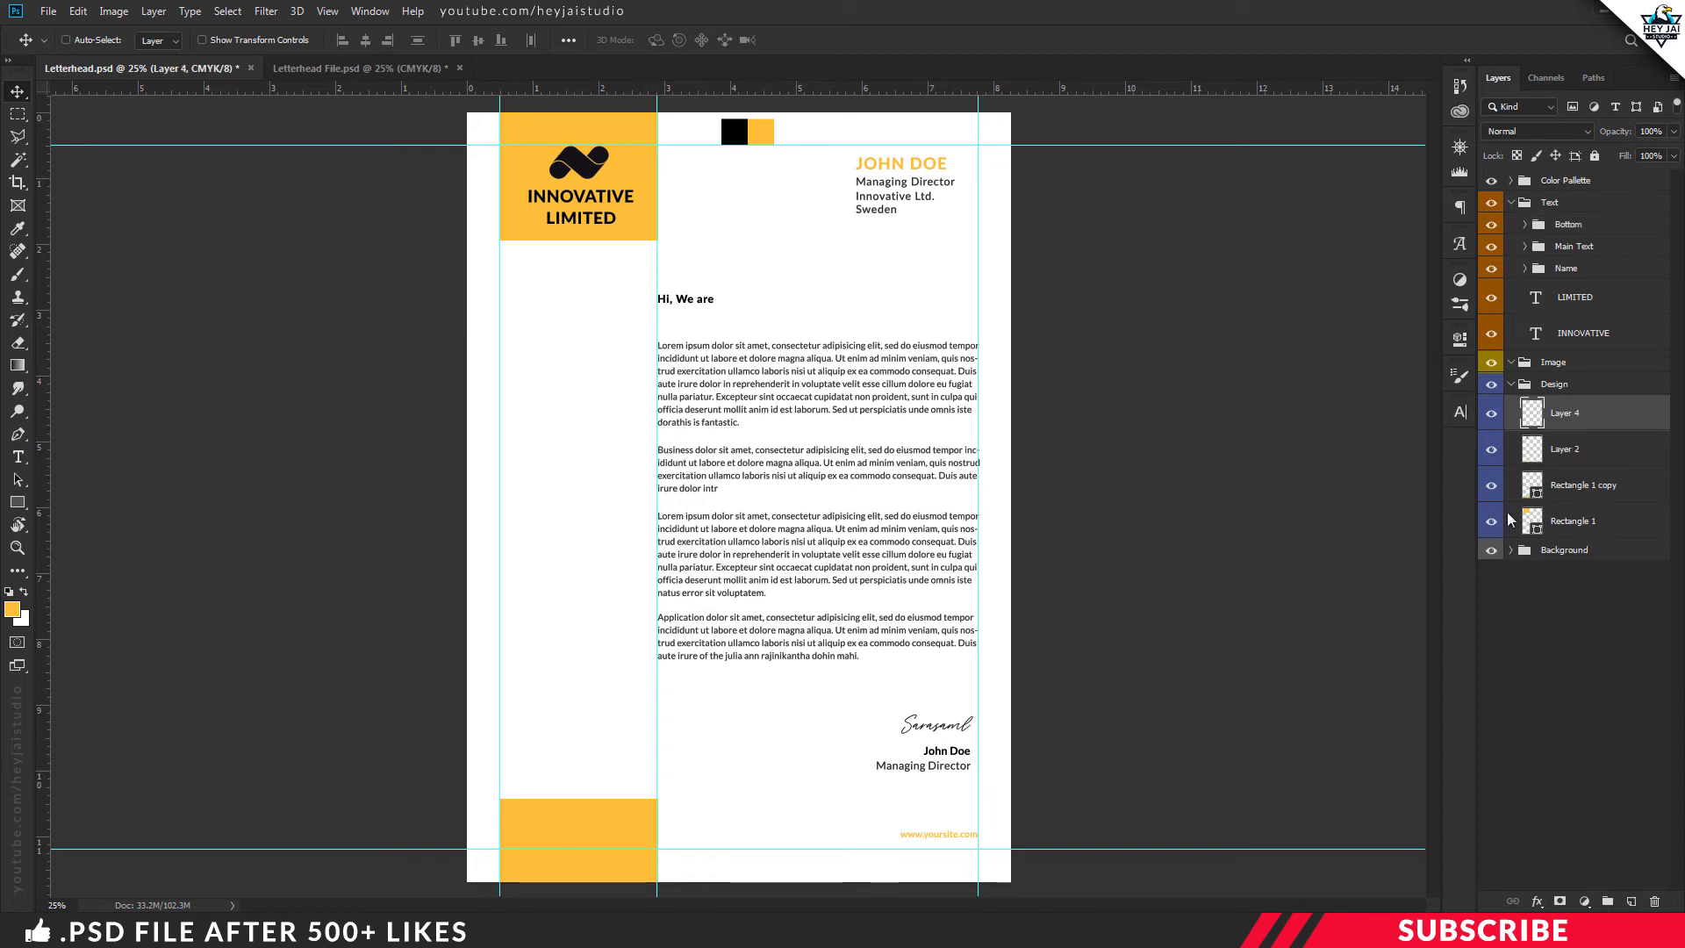
{"action": "left_click", "coordinate": [13, 609]}
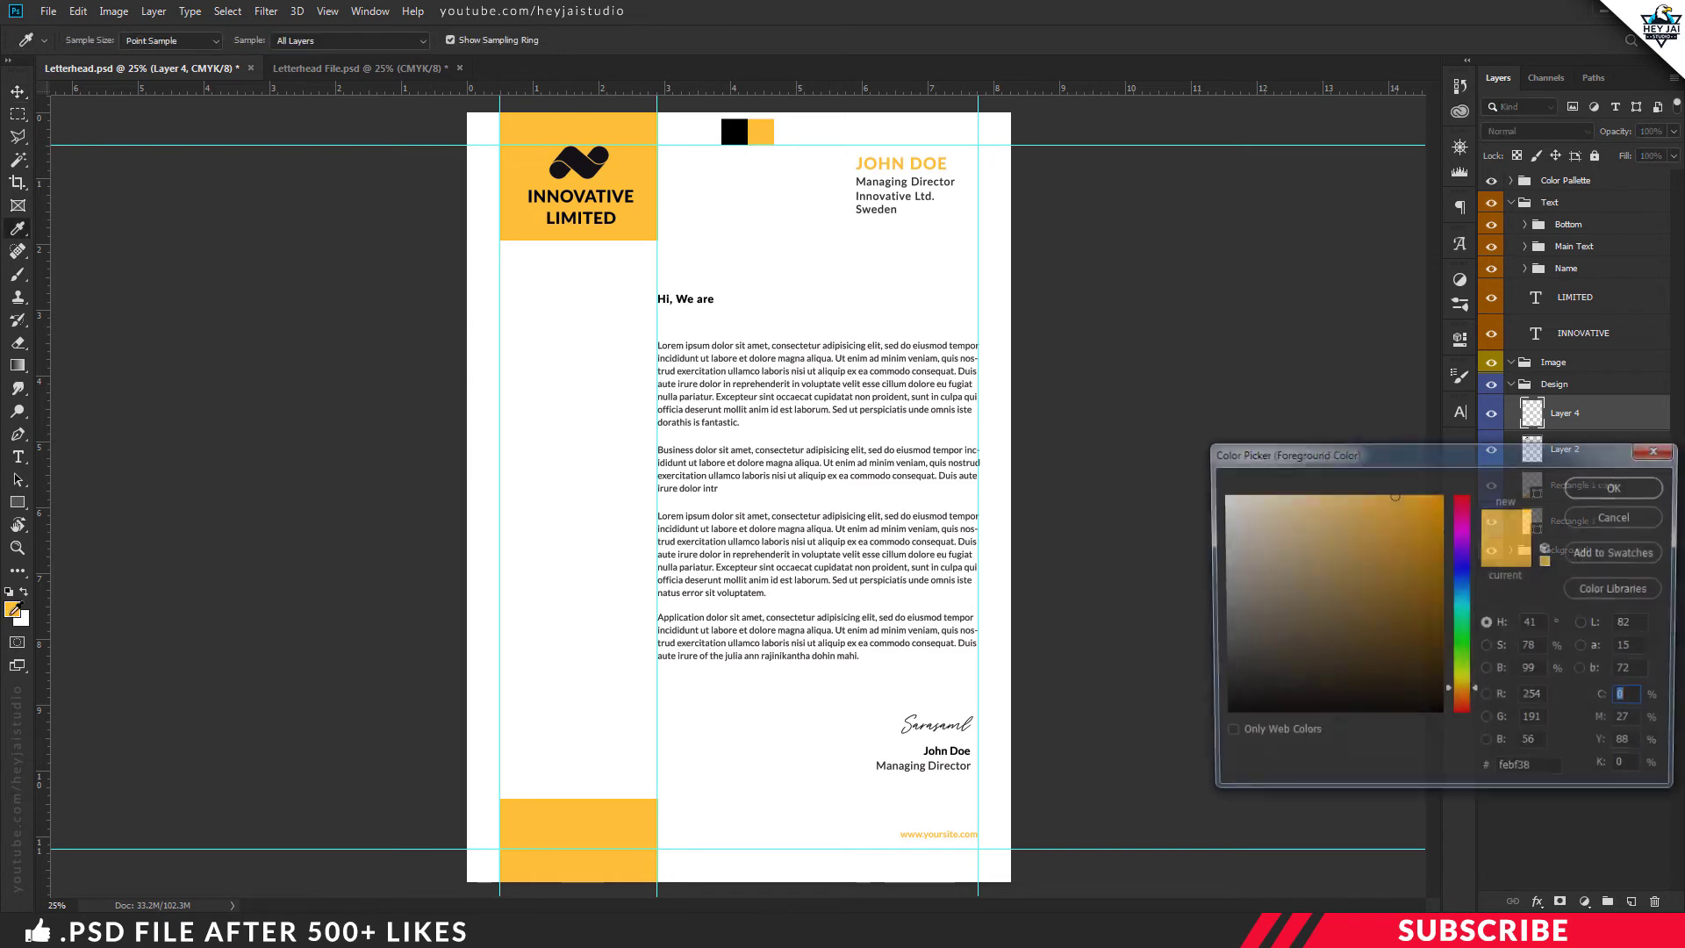
{"action": "left_click", "coordinate": [1643, 488]}
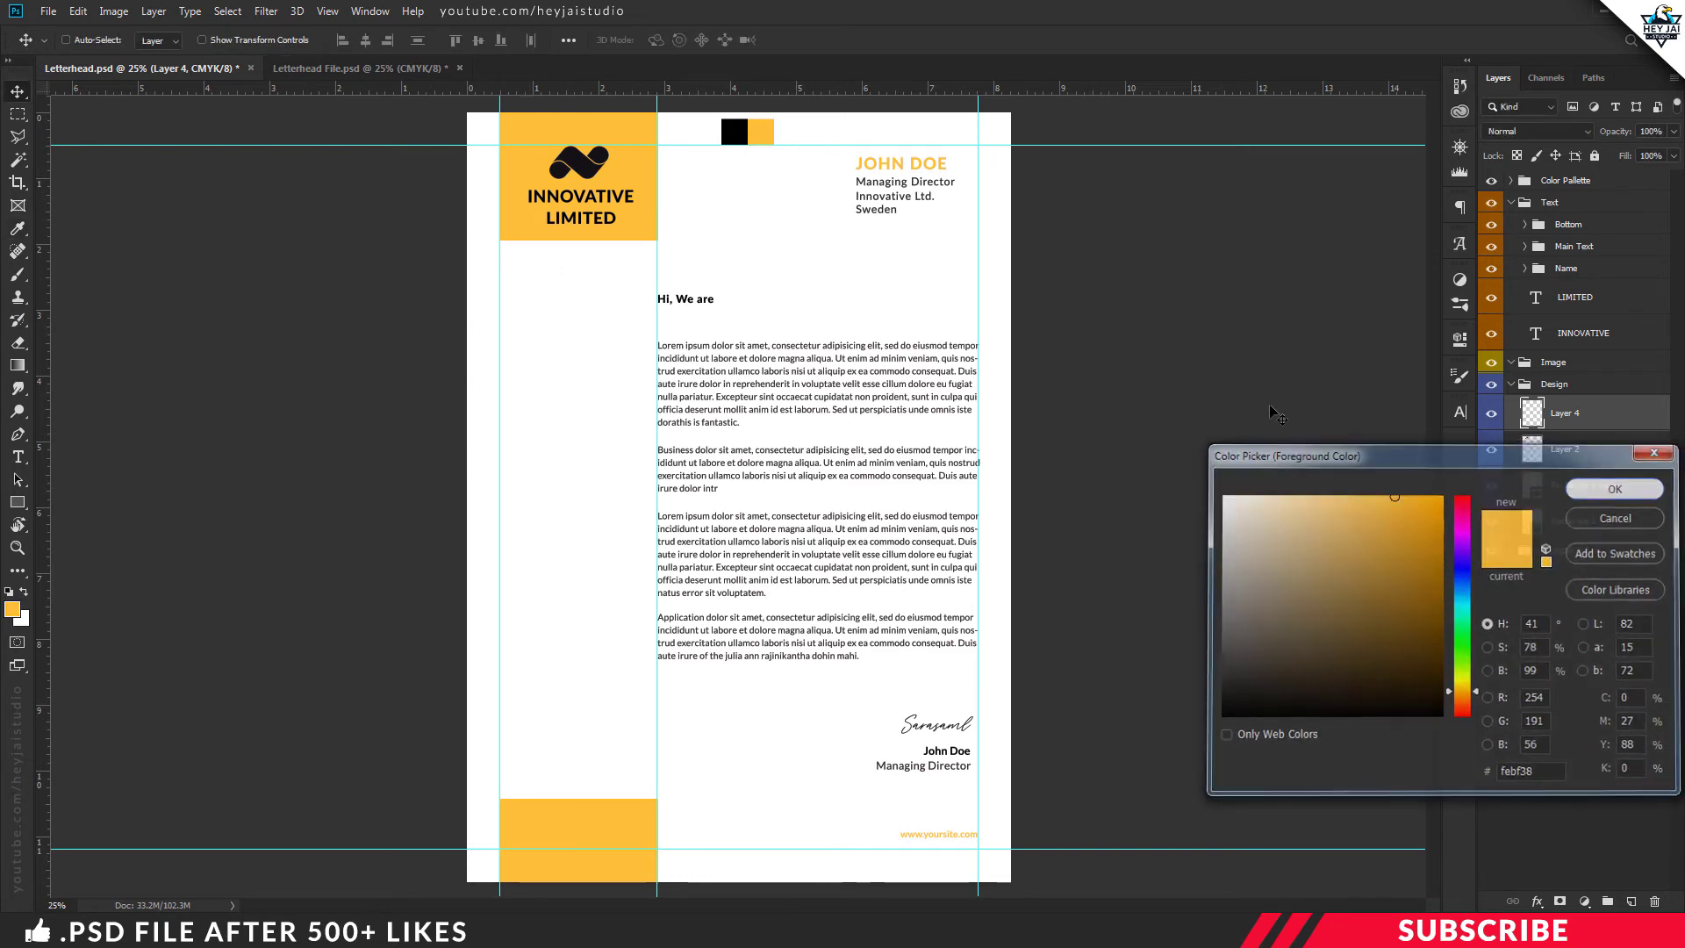
{"action": "left_click", "coordinate": [18, 506]}
{"action": "left_click", "coordinate": [86, 569]}
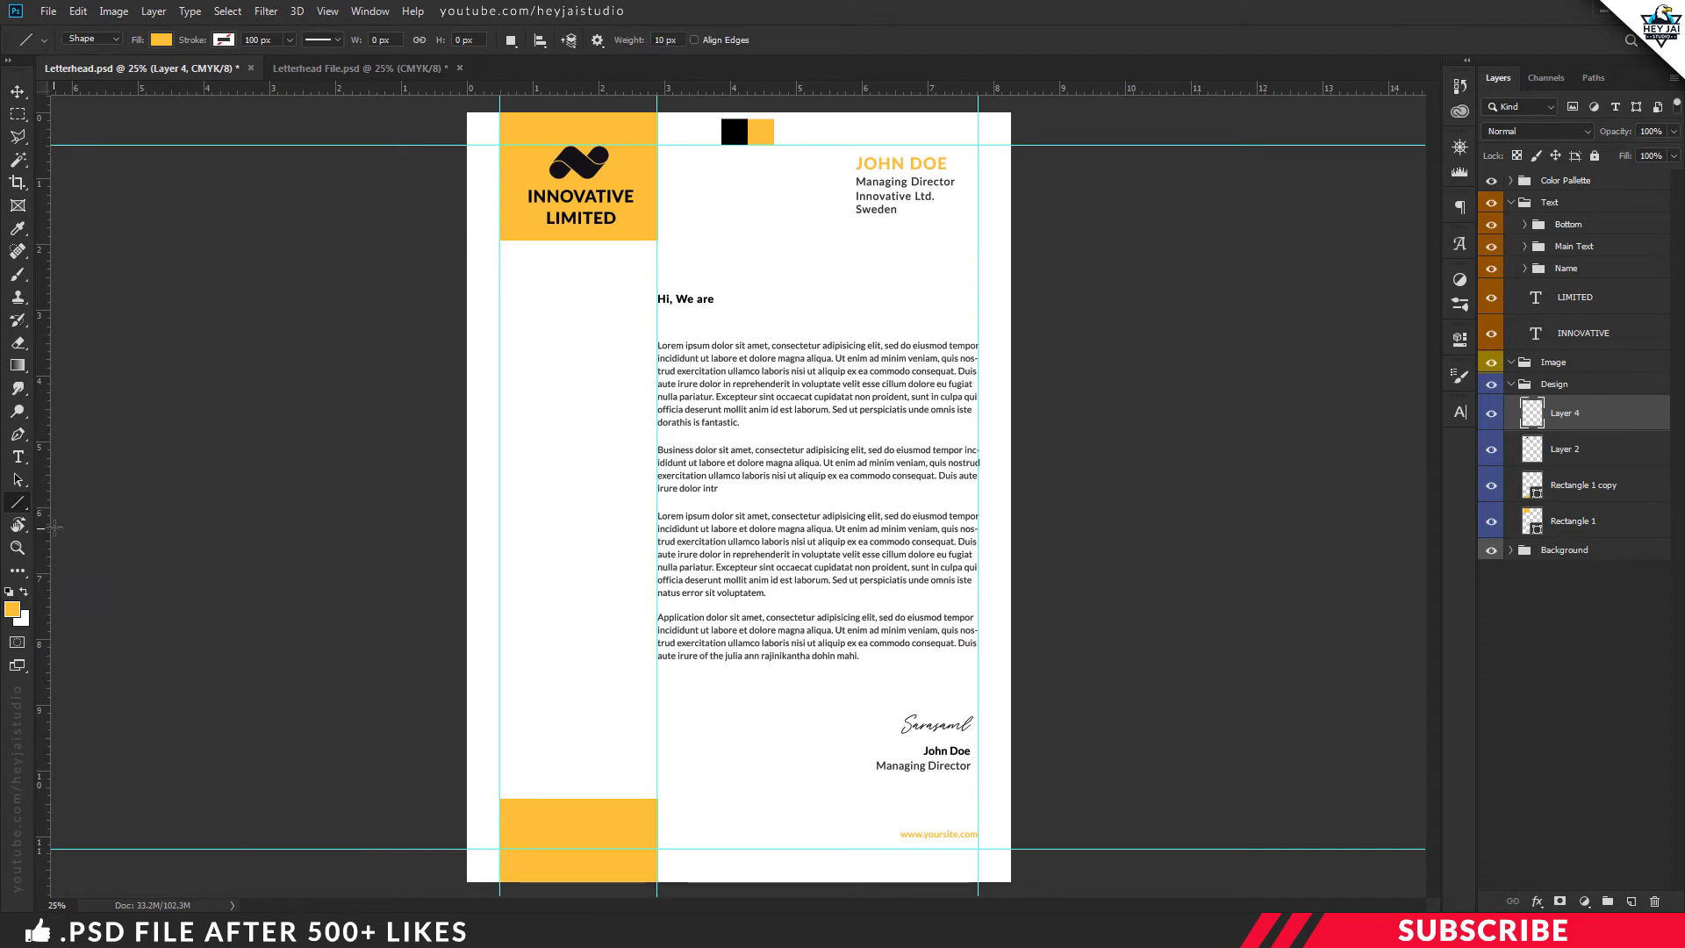
{"action": "type", "text": "1"}
{"action": "left_click_drag", "start_coordinate": [508, 316], "coordinate": [599, 316]}
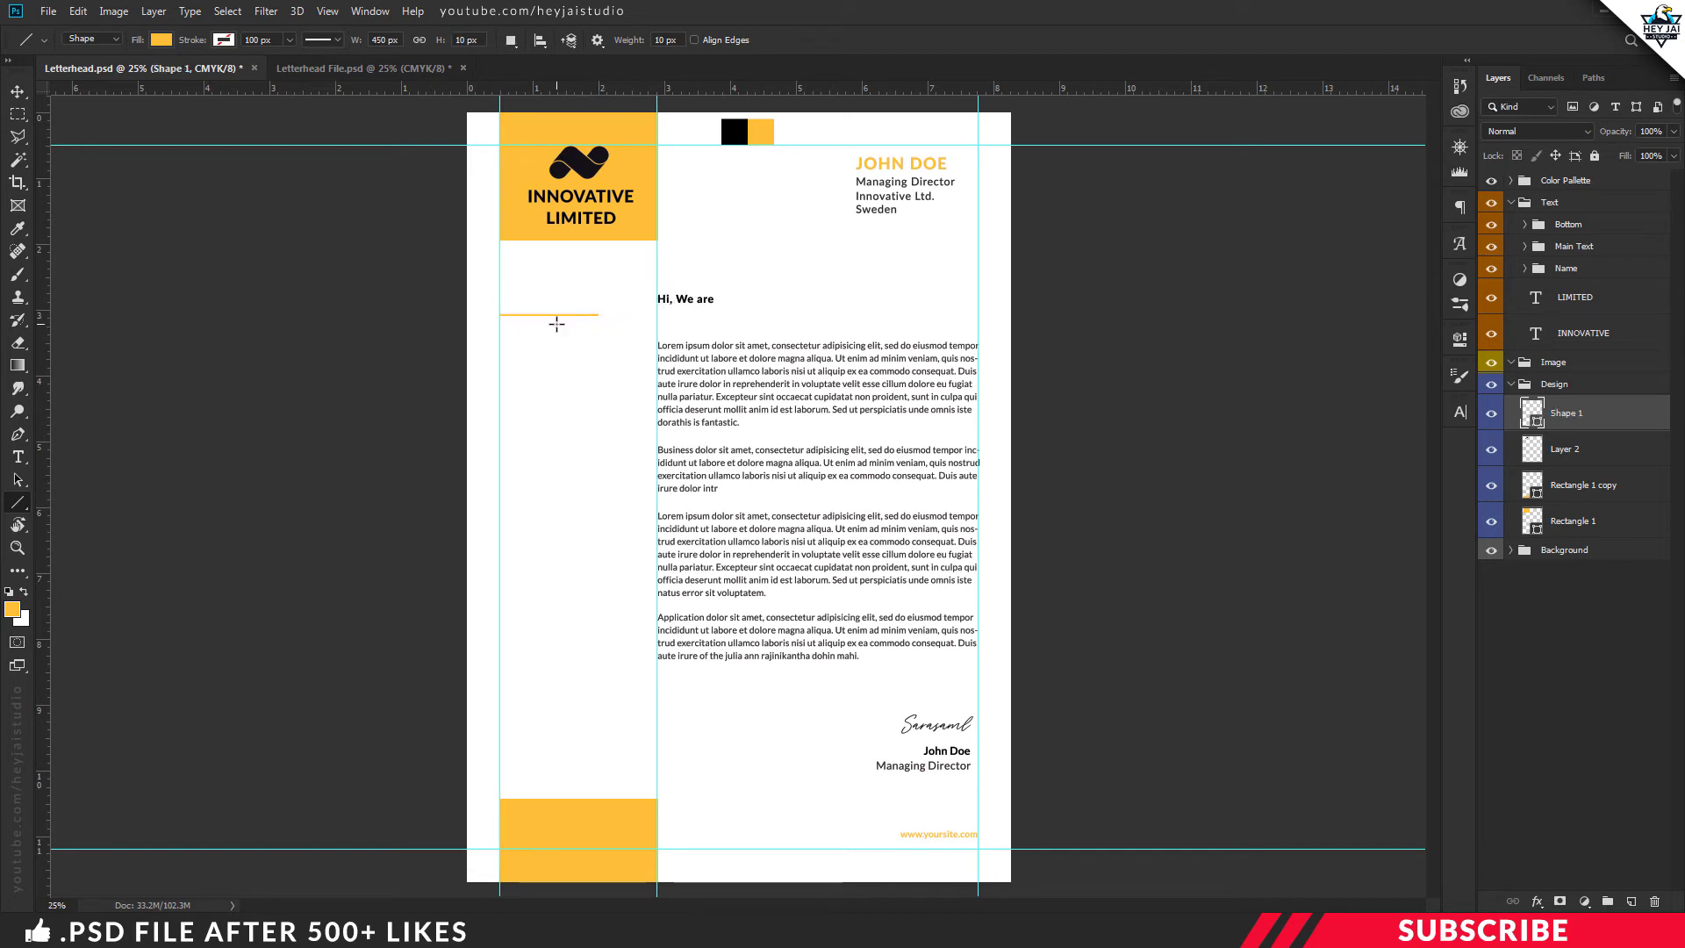
Nudge the yellow line up, duplicate it, and move the copy down the left column
{"action": "key", "text": "v"}
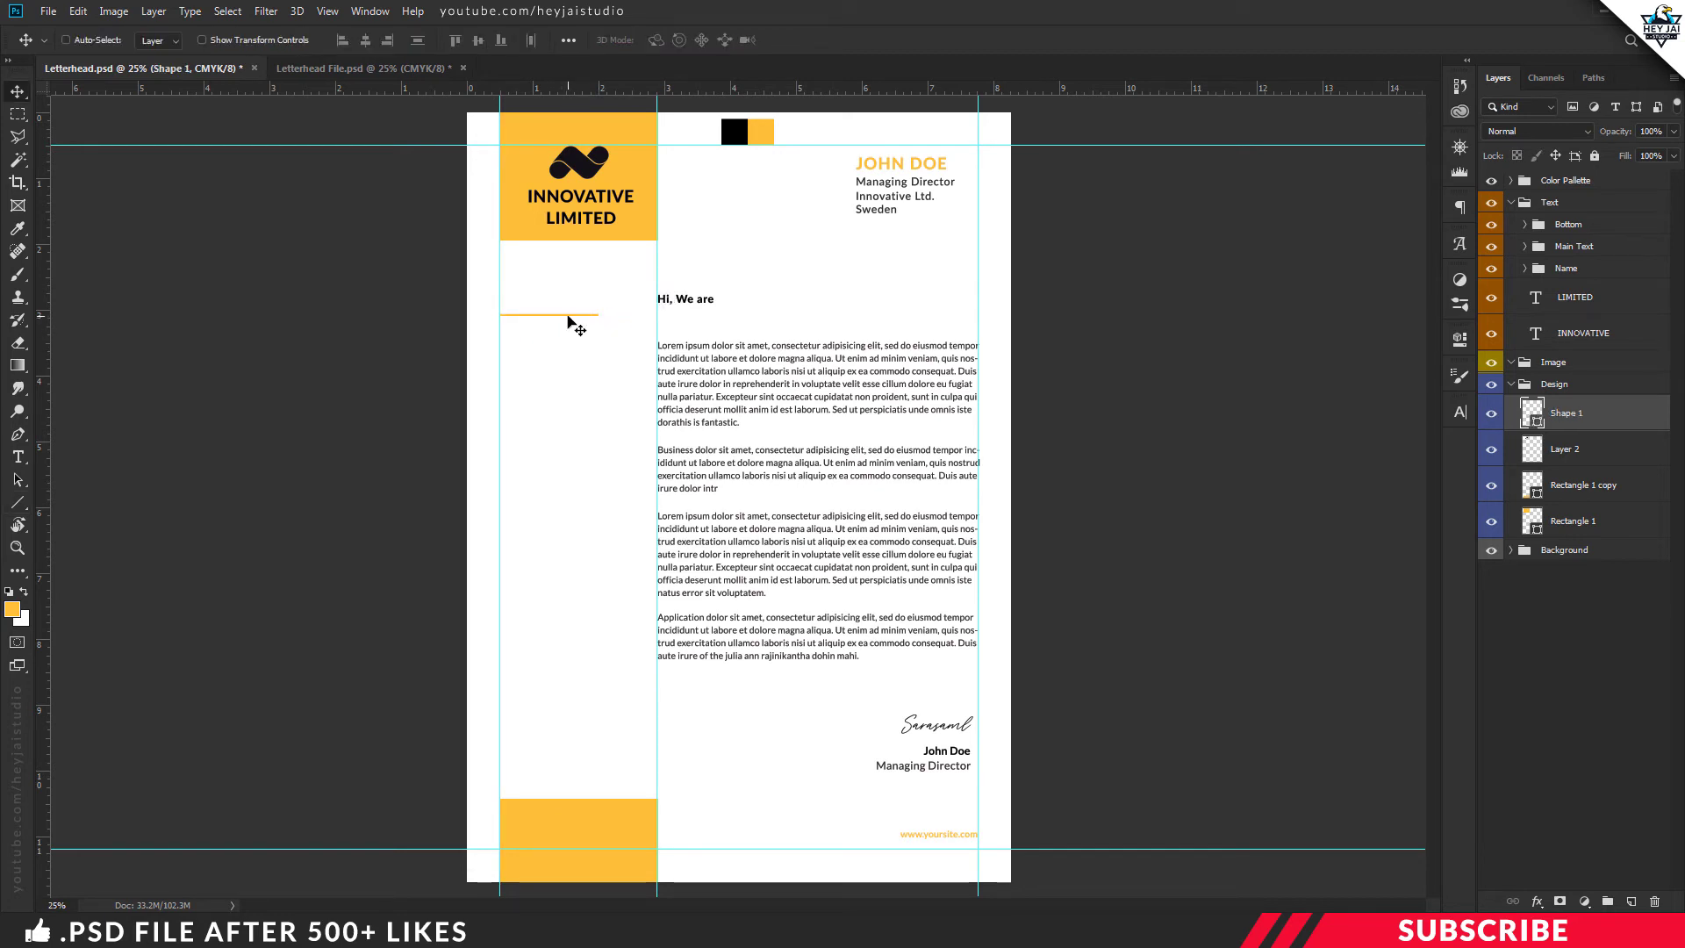
{"action": "left_click_drag", "start_coordinate": [567, 320], "coordinate": [570, 317]}
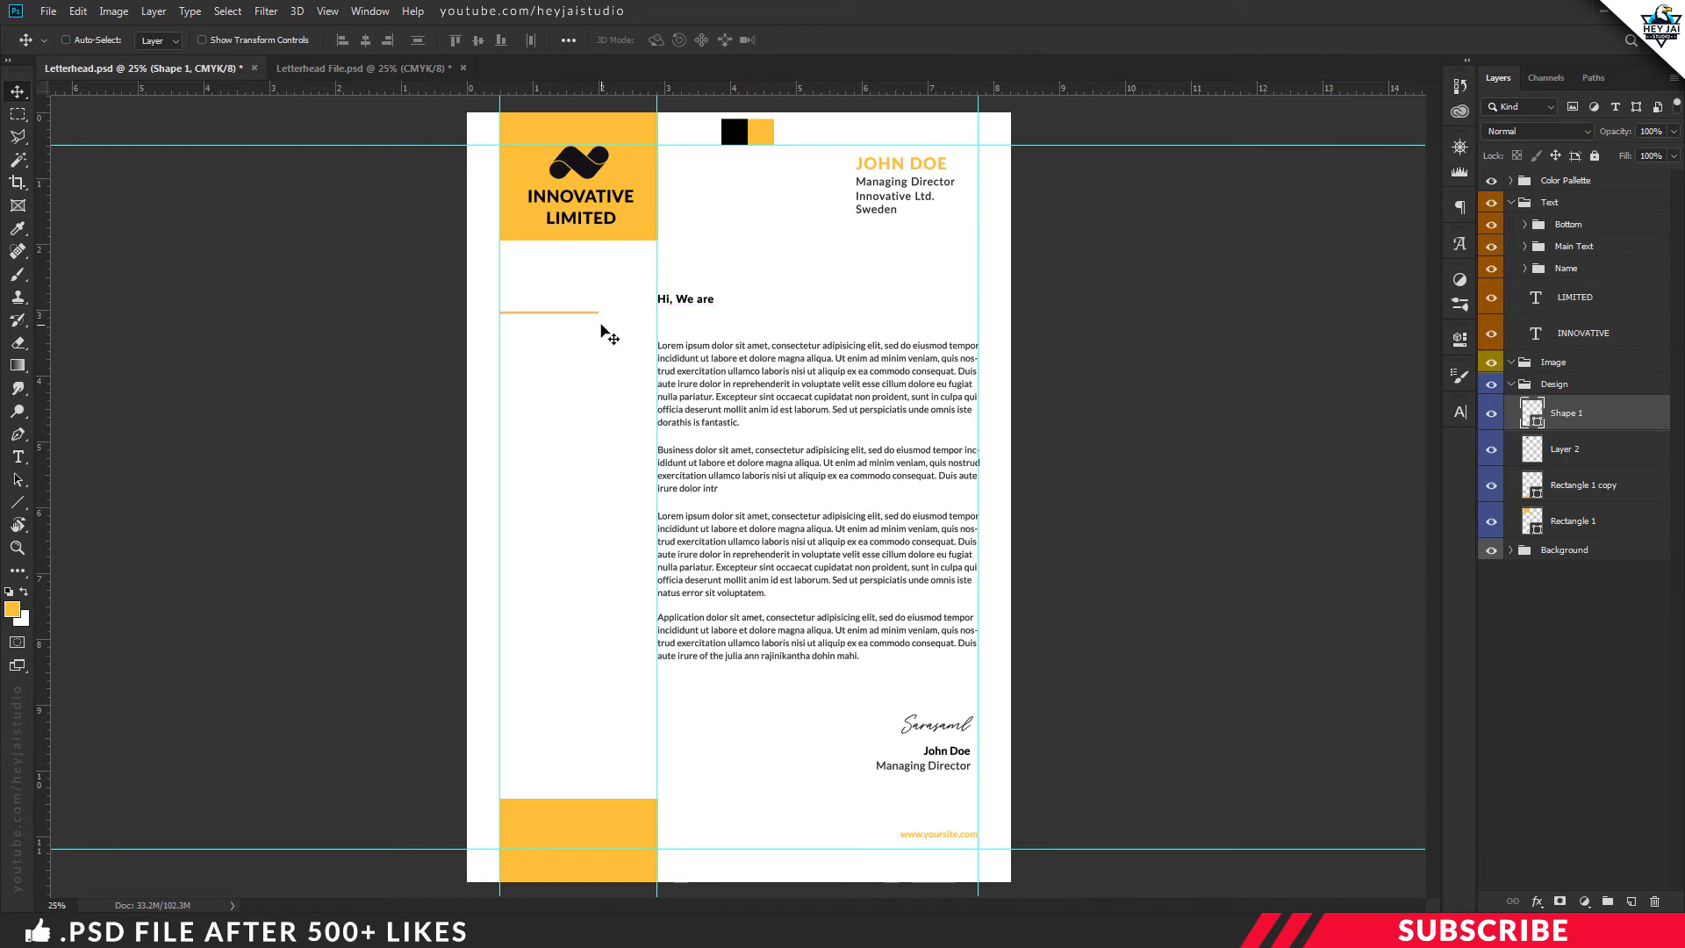
{"action": "key", "text": "ctrl+j"}
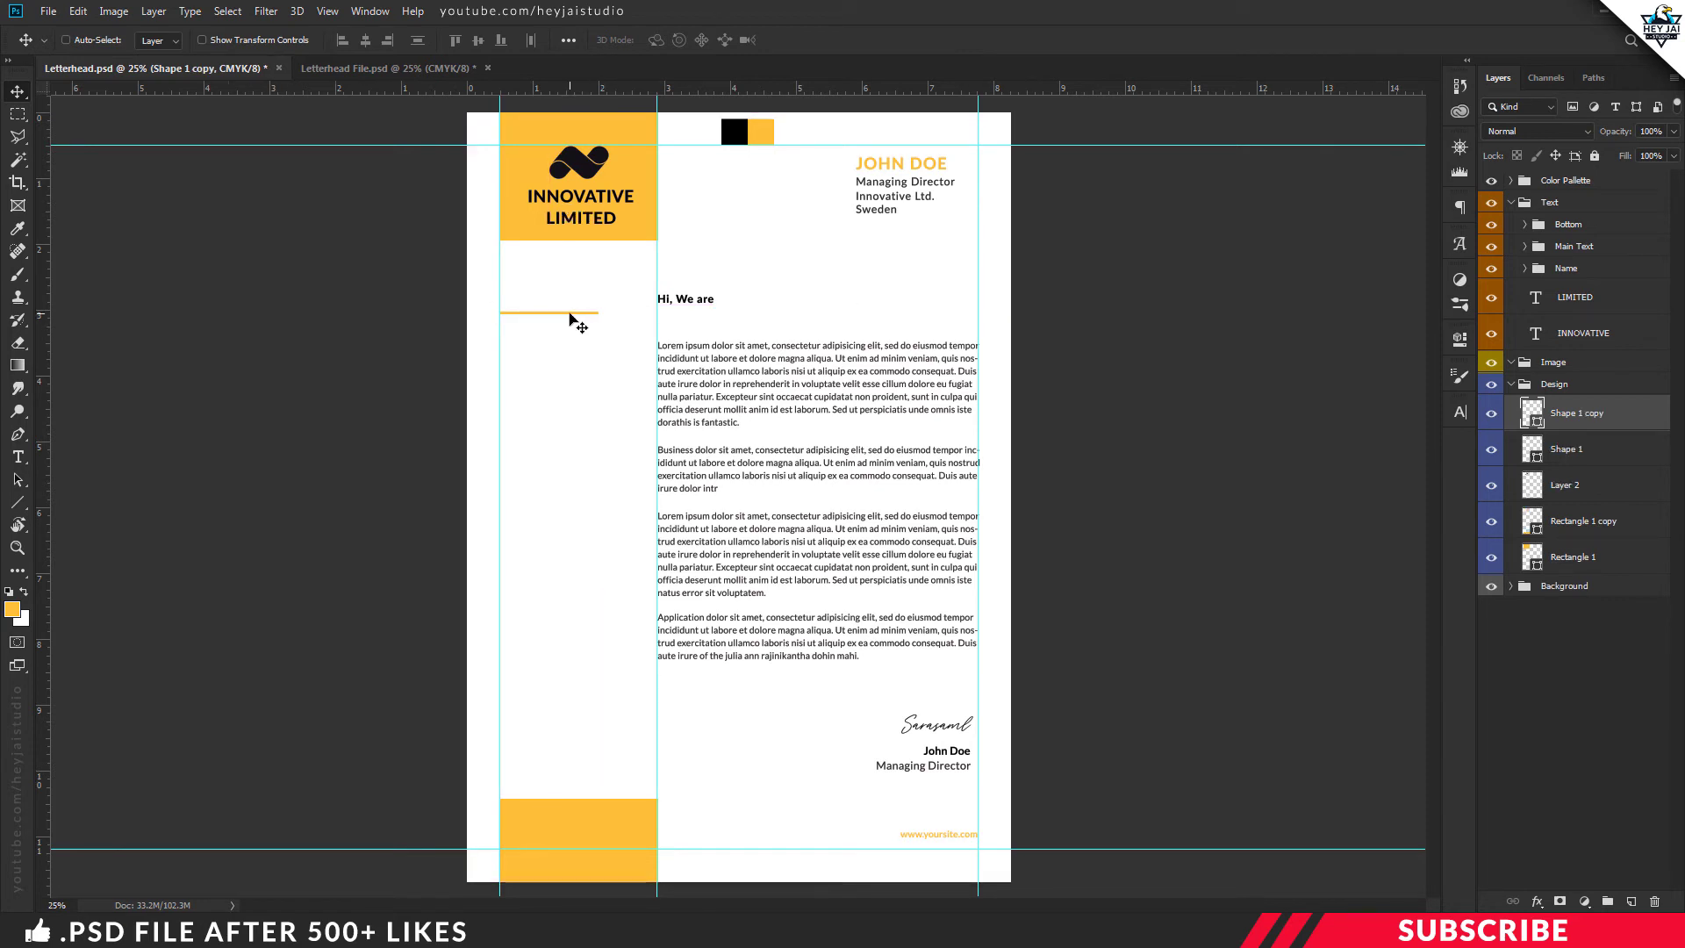
{"action": "left_click_drag", "start_coordinate": [570, 340], "coordinate": [541, 709]}
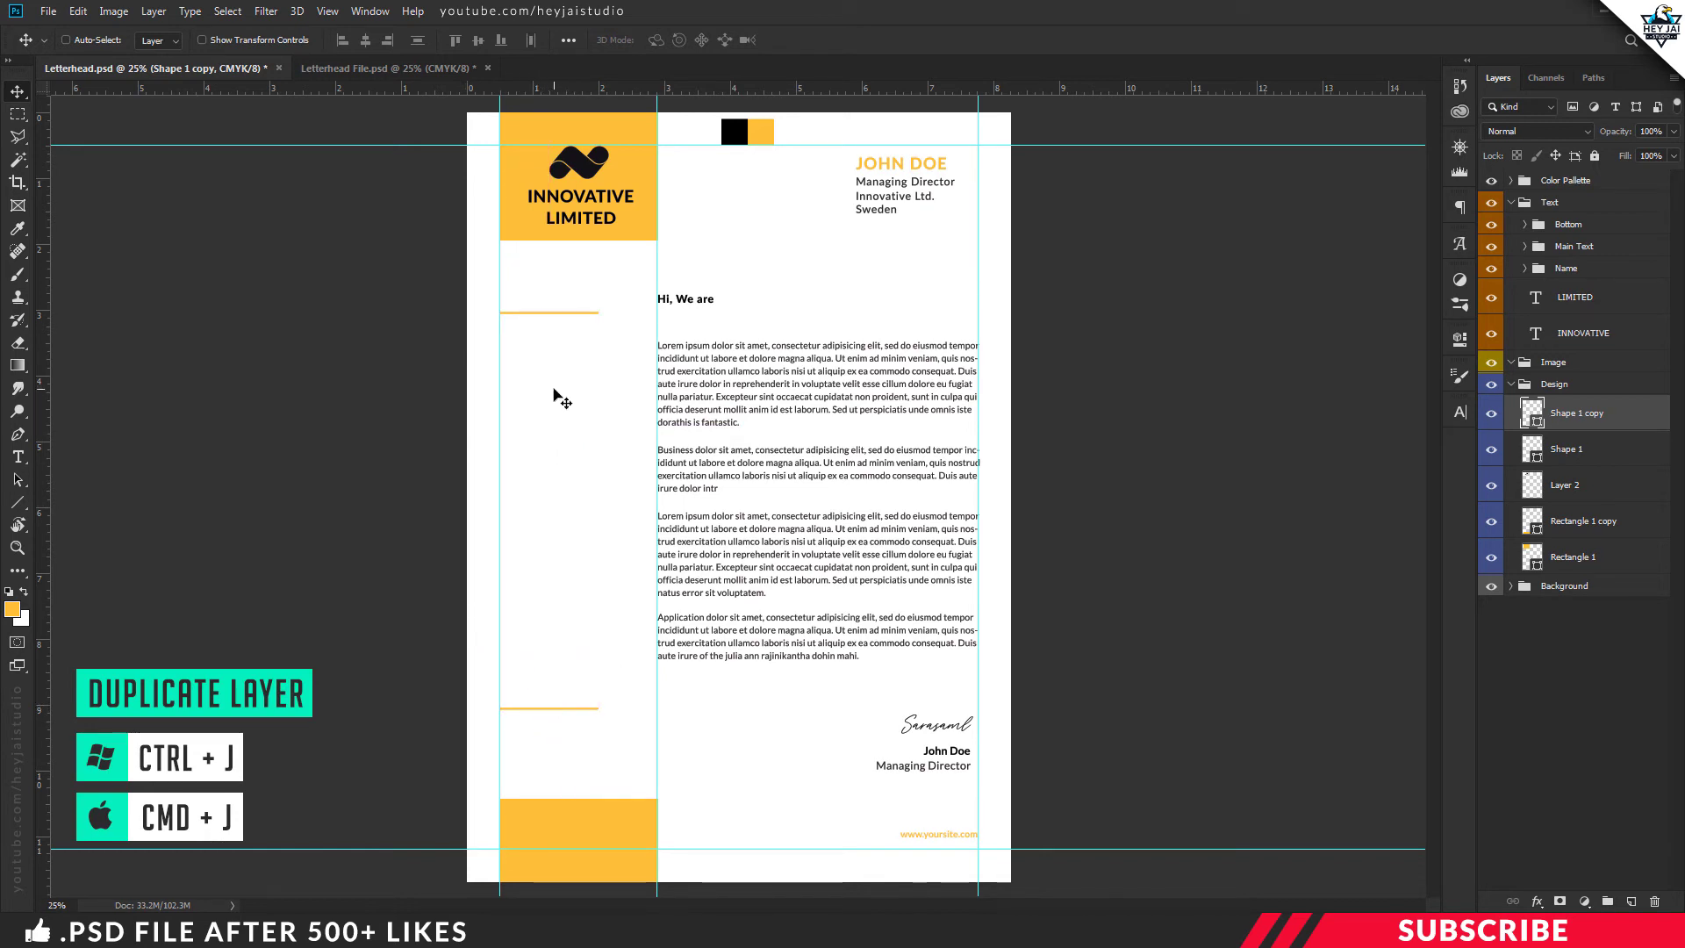
Create a layer group named 'Contacts' above Bottom and add an empty layer inside it
{"action": "left_click", "coordinate": [1546, 227]}
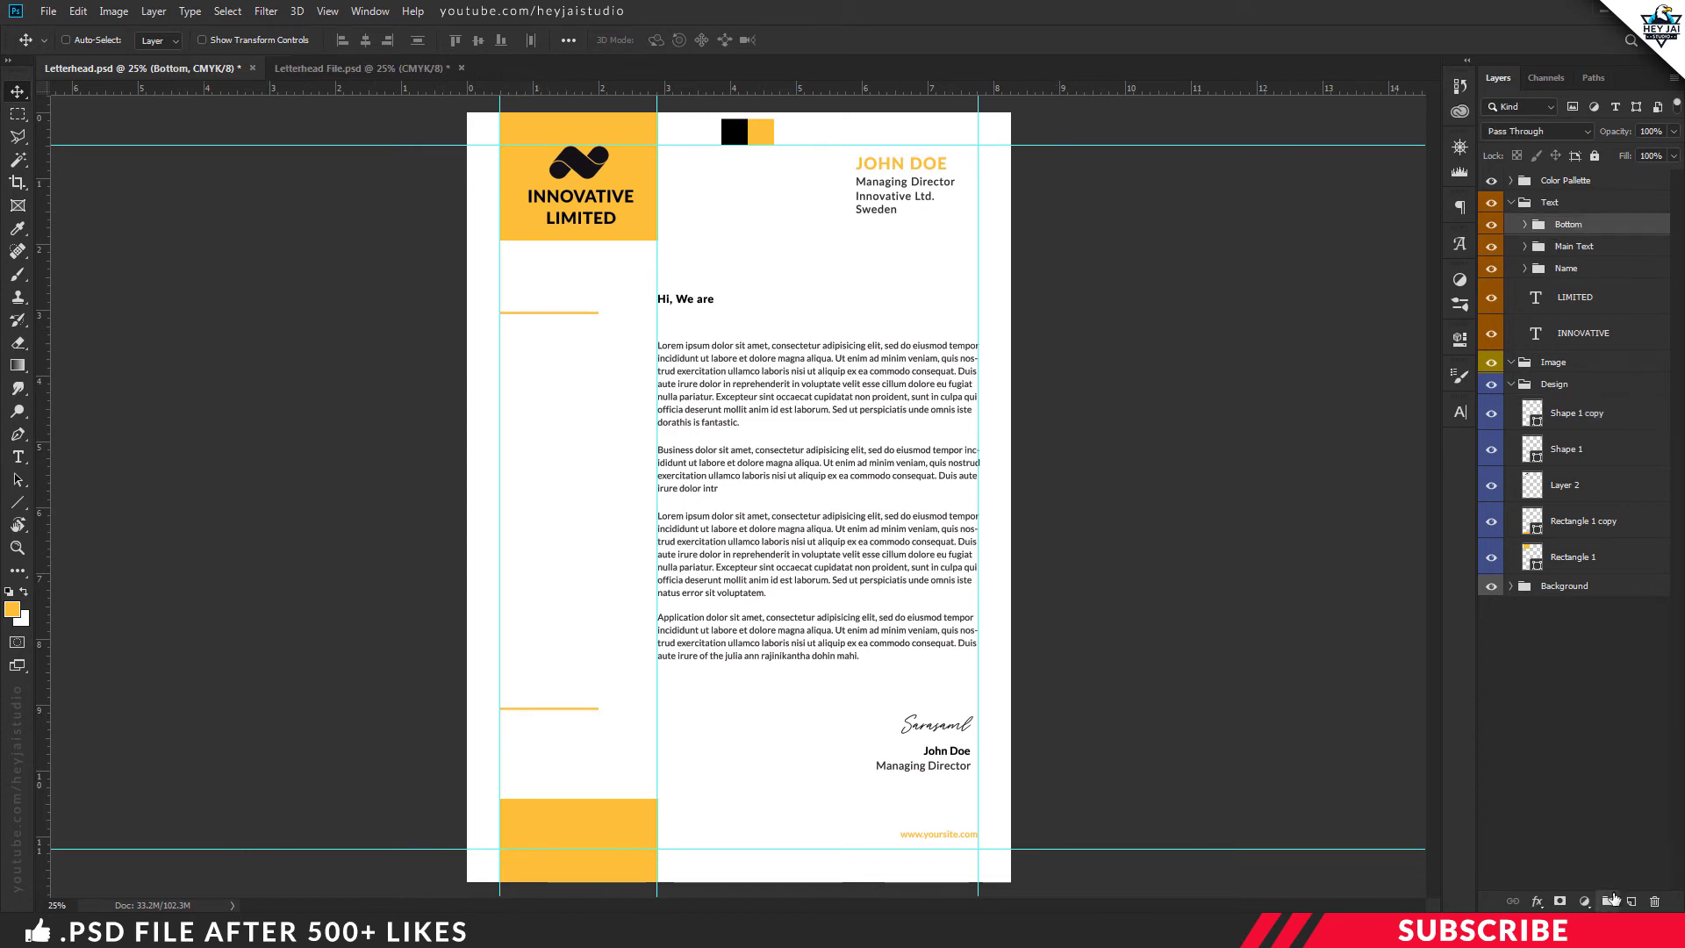
{"action": "left_click", "coordinate": [1608, 901]}
{"action": "double_click", "coordinate": [1571, 224]}
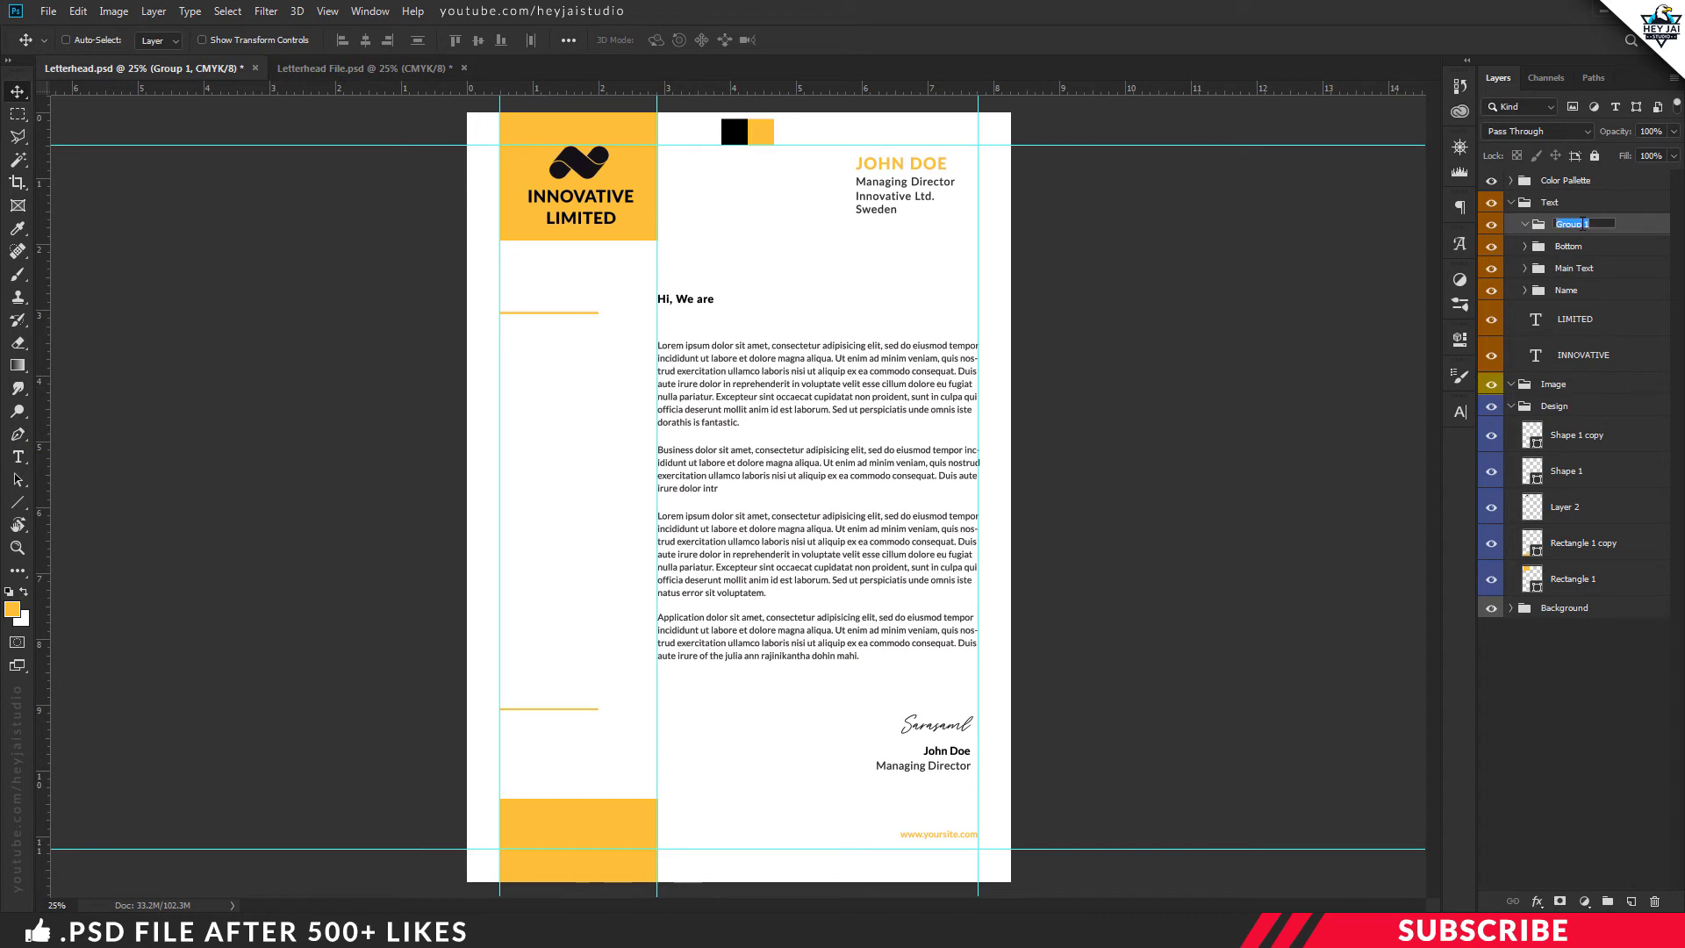
{"action": "type", "text": "Contacts"}
{"action": "key", "text": "Return"}
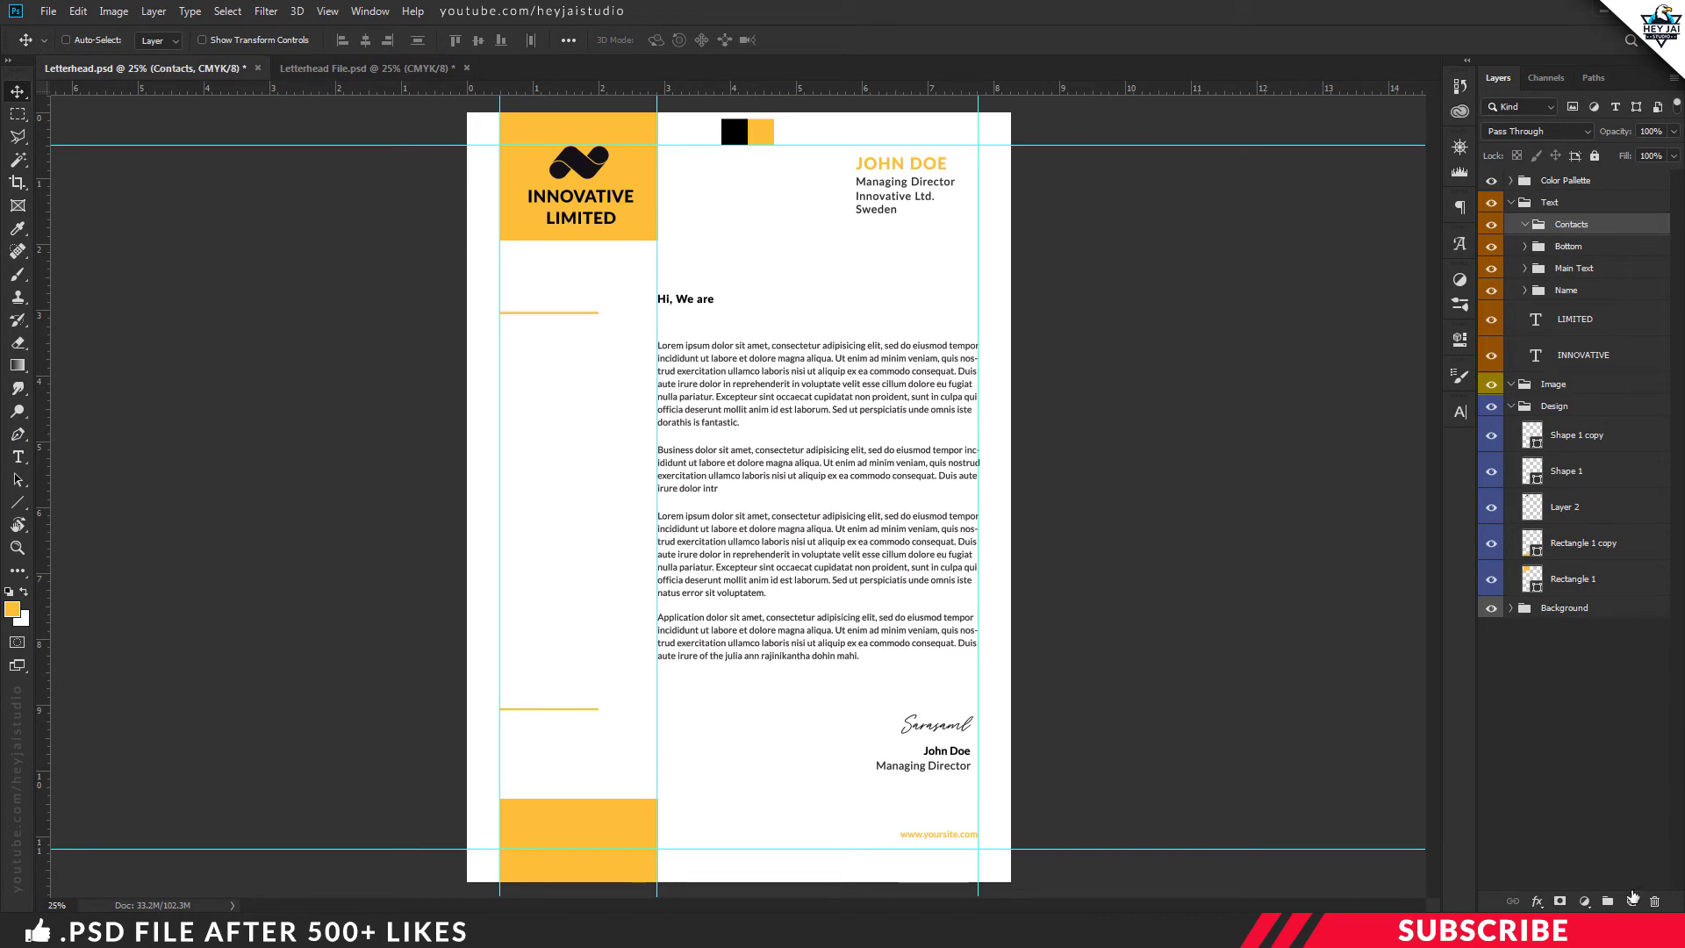
{"action": "left_click", "coordinate": [1632, 899]}
Set the foreground to black and add a PHONE heading below the upper divider
{"action": "key", "text": "ctrl+plus"}
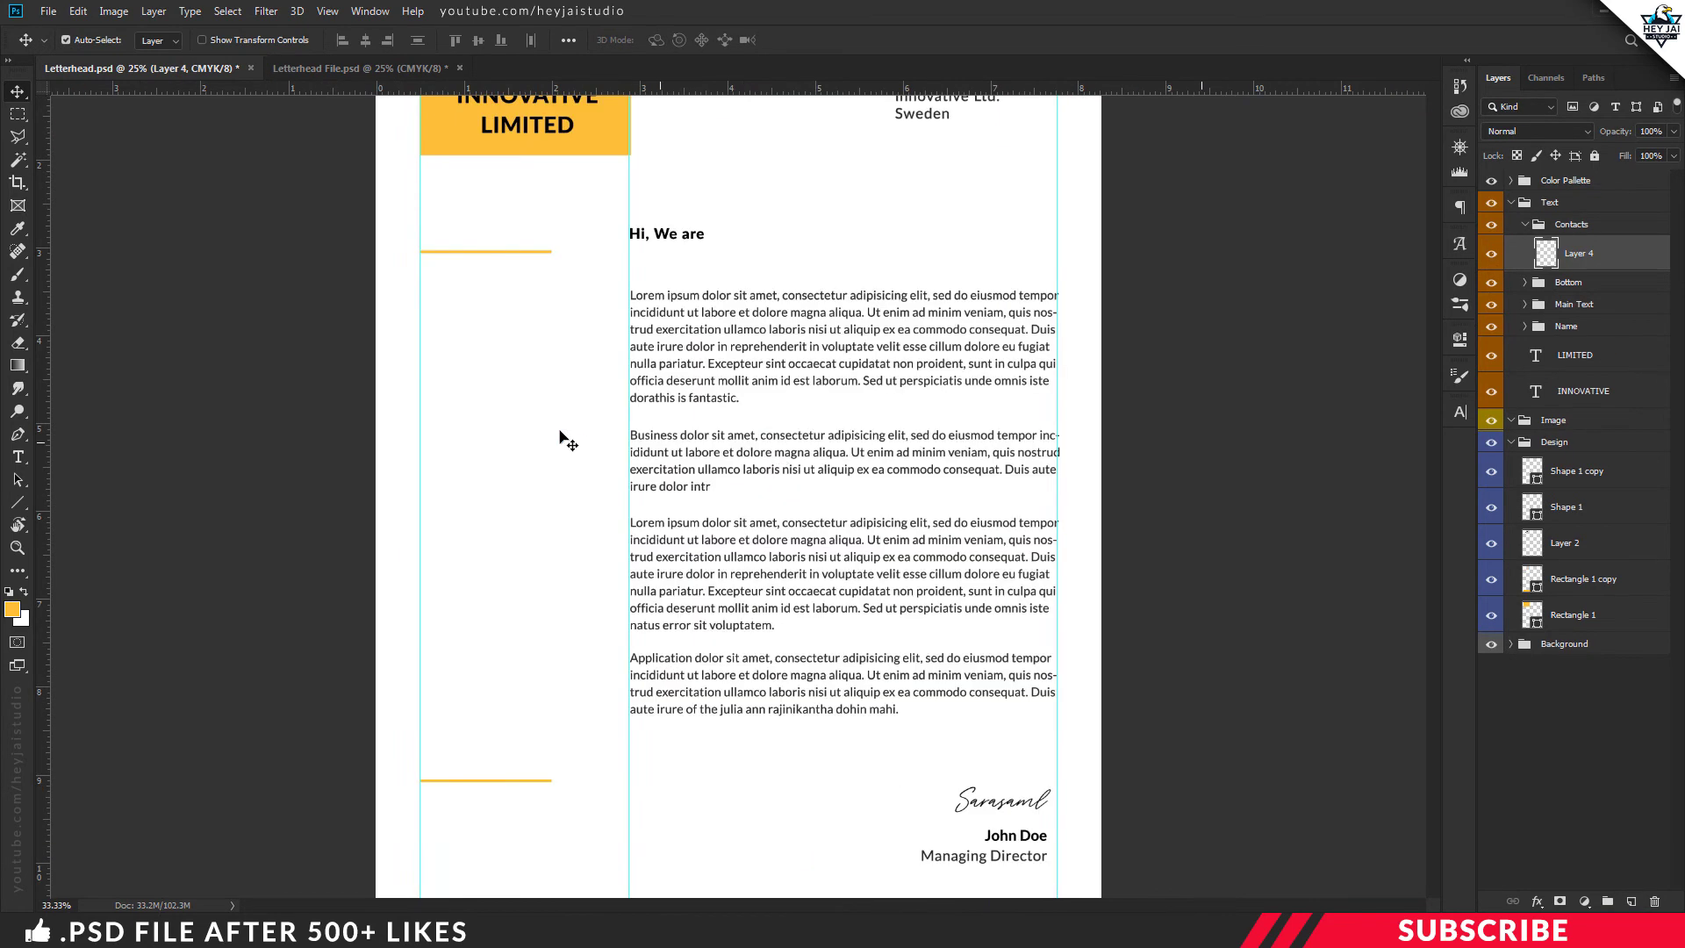
{"action": "left_click", "coordinate": [12, 609]}
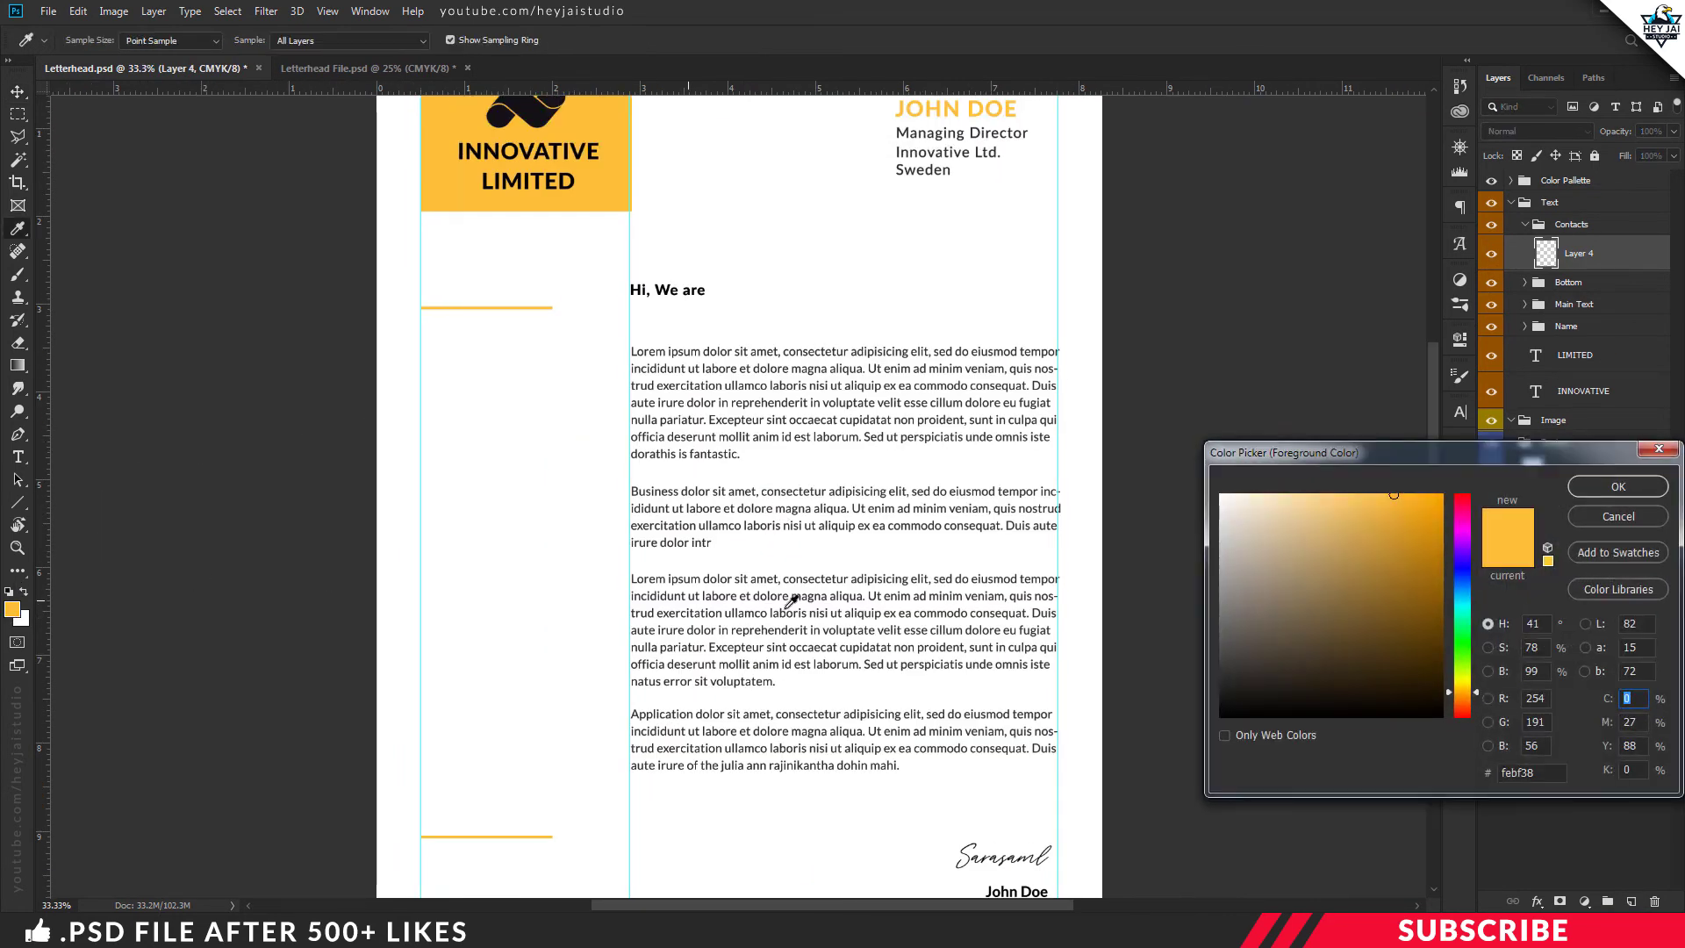
{"action": "type", "text": "75"}
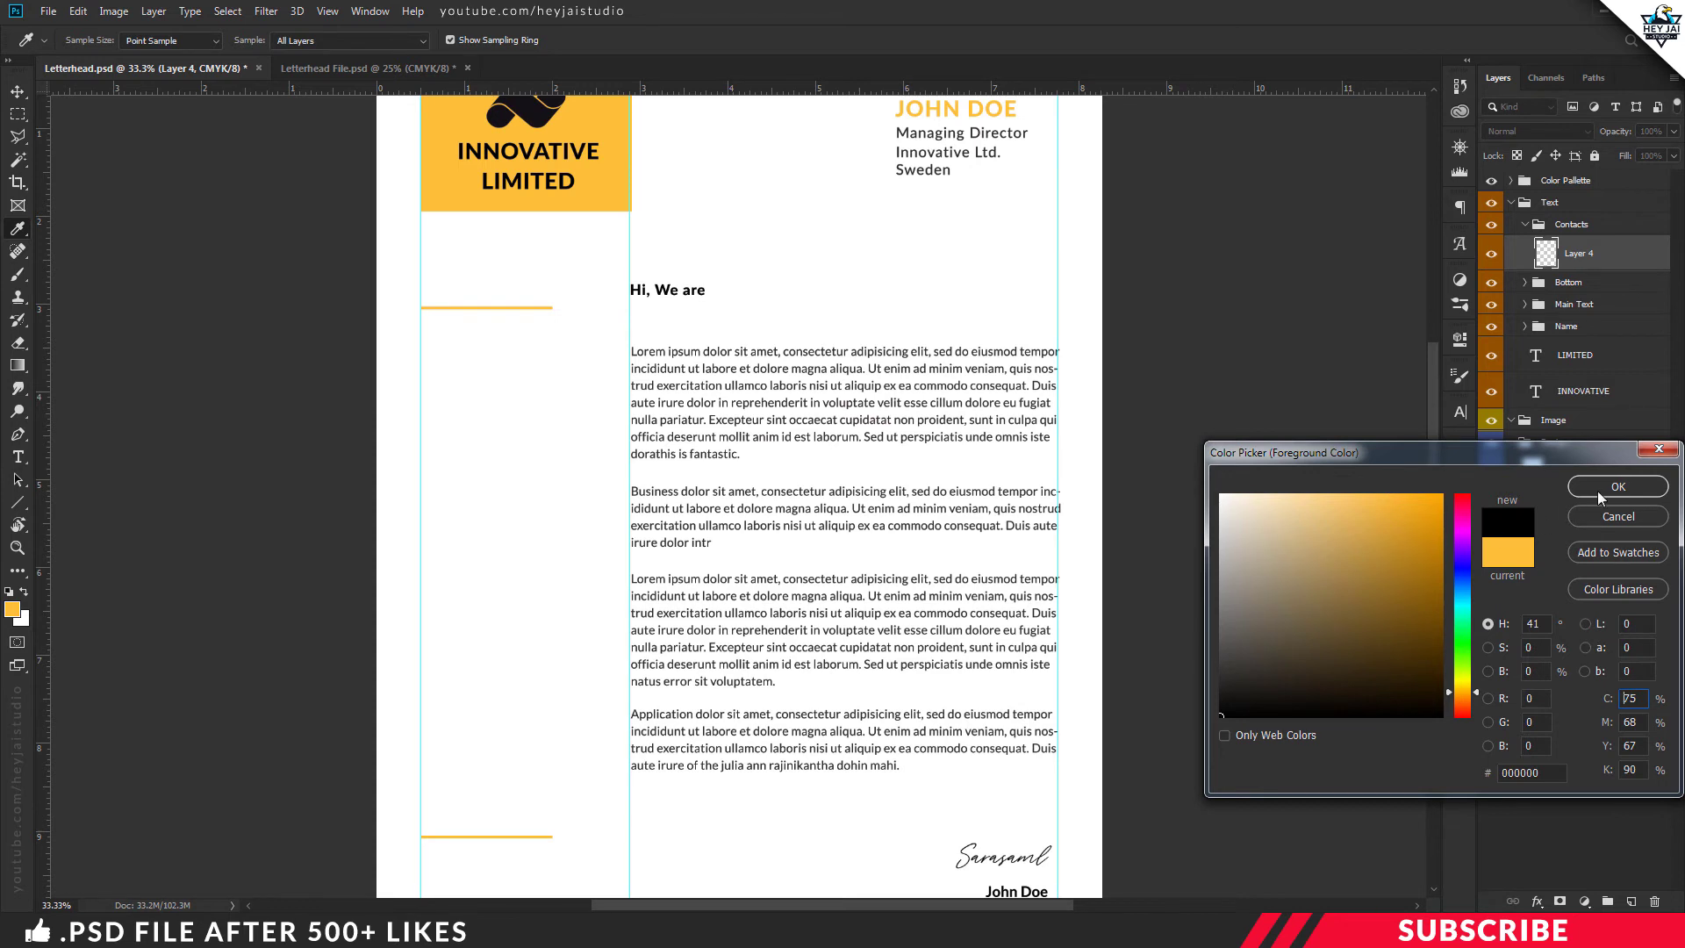
{"action": "left_click", "coordinate": [1599, 498]}
{"action": "key", "text": "t"}
{"action": "left_click", "coordinate": [439, 390]}
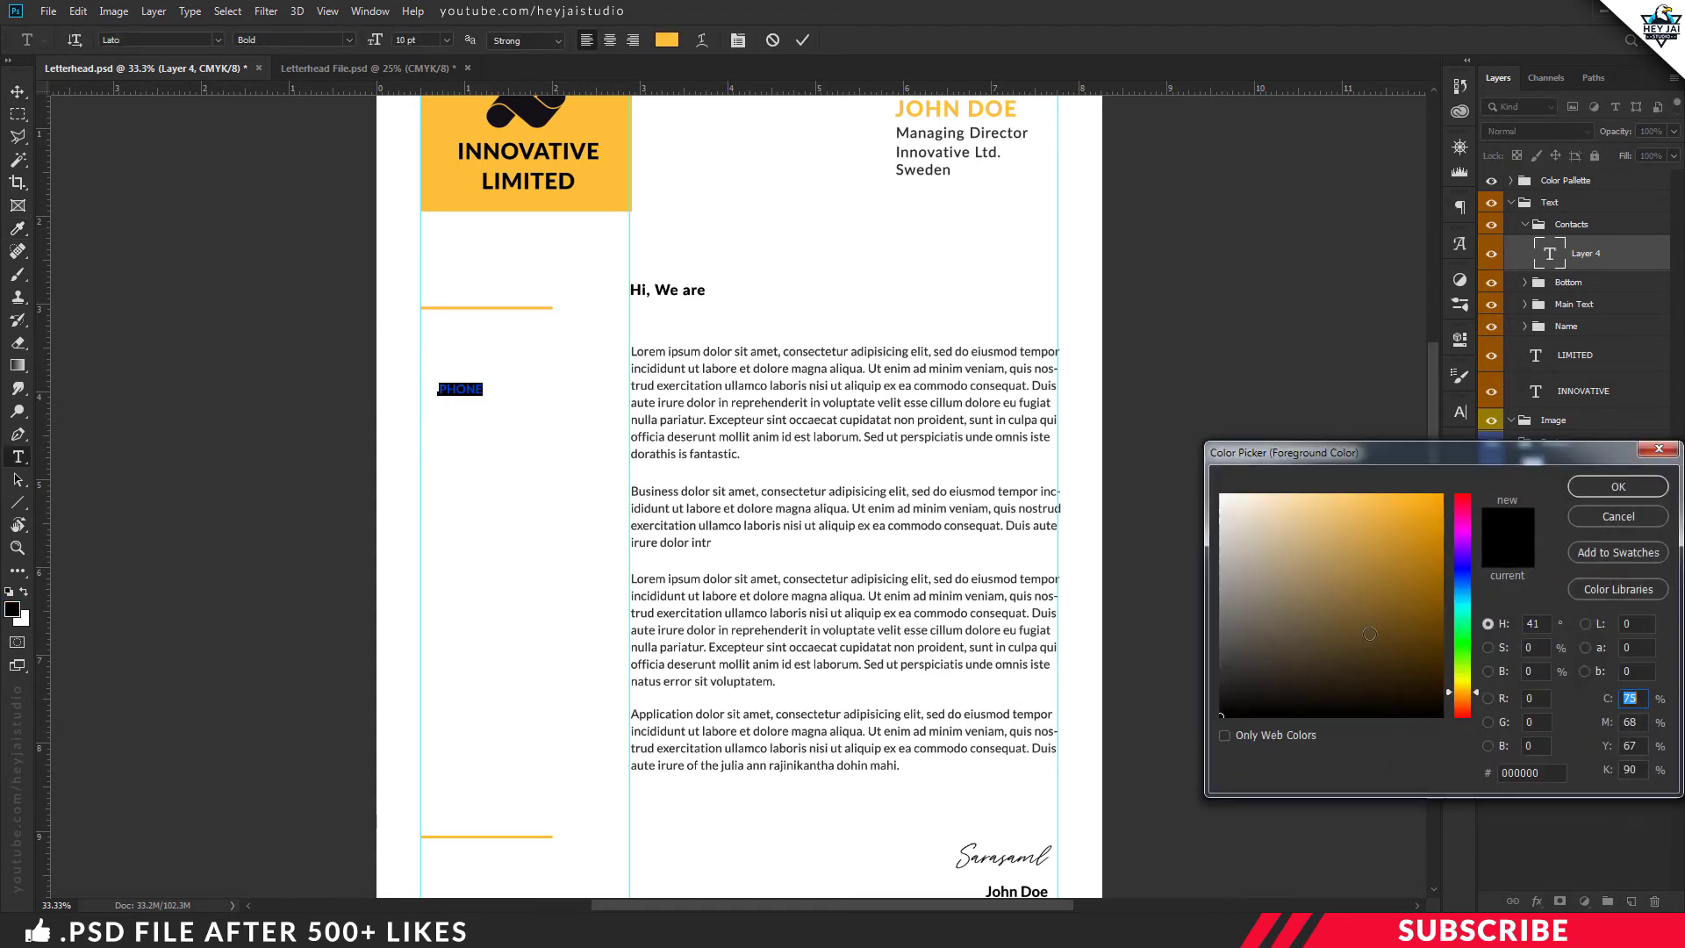
{"action": "left_click", "coordinate": [1600, 498]}
{"action": "left_click", "coordinate": [802, 40]}
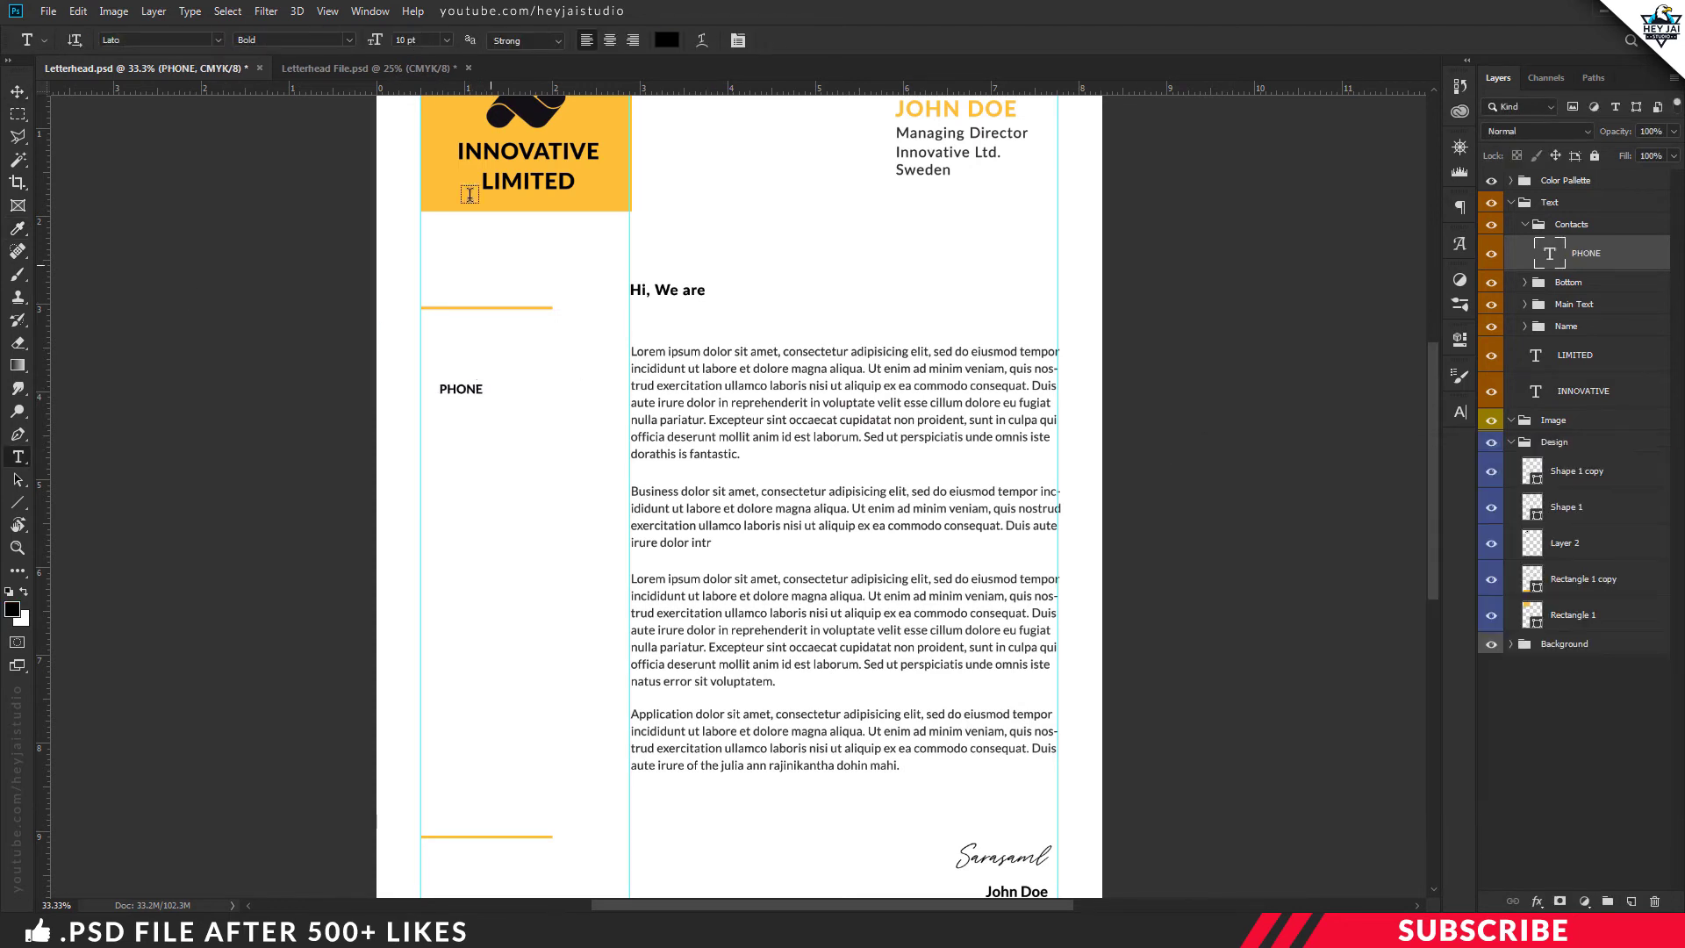
{"action": "left_click", "coordinate": [443, 421]}
{"action": "type", "text": "+243 238 432"}
{"action": "key", "text": "ctrl+a"}
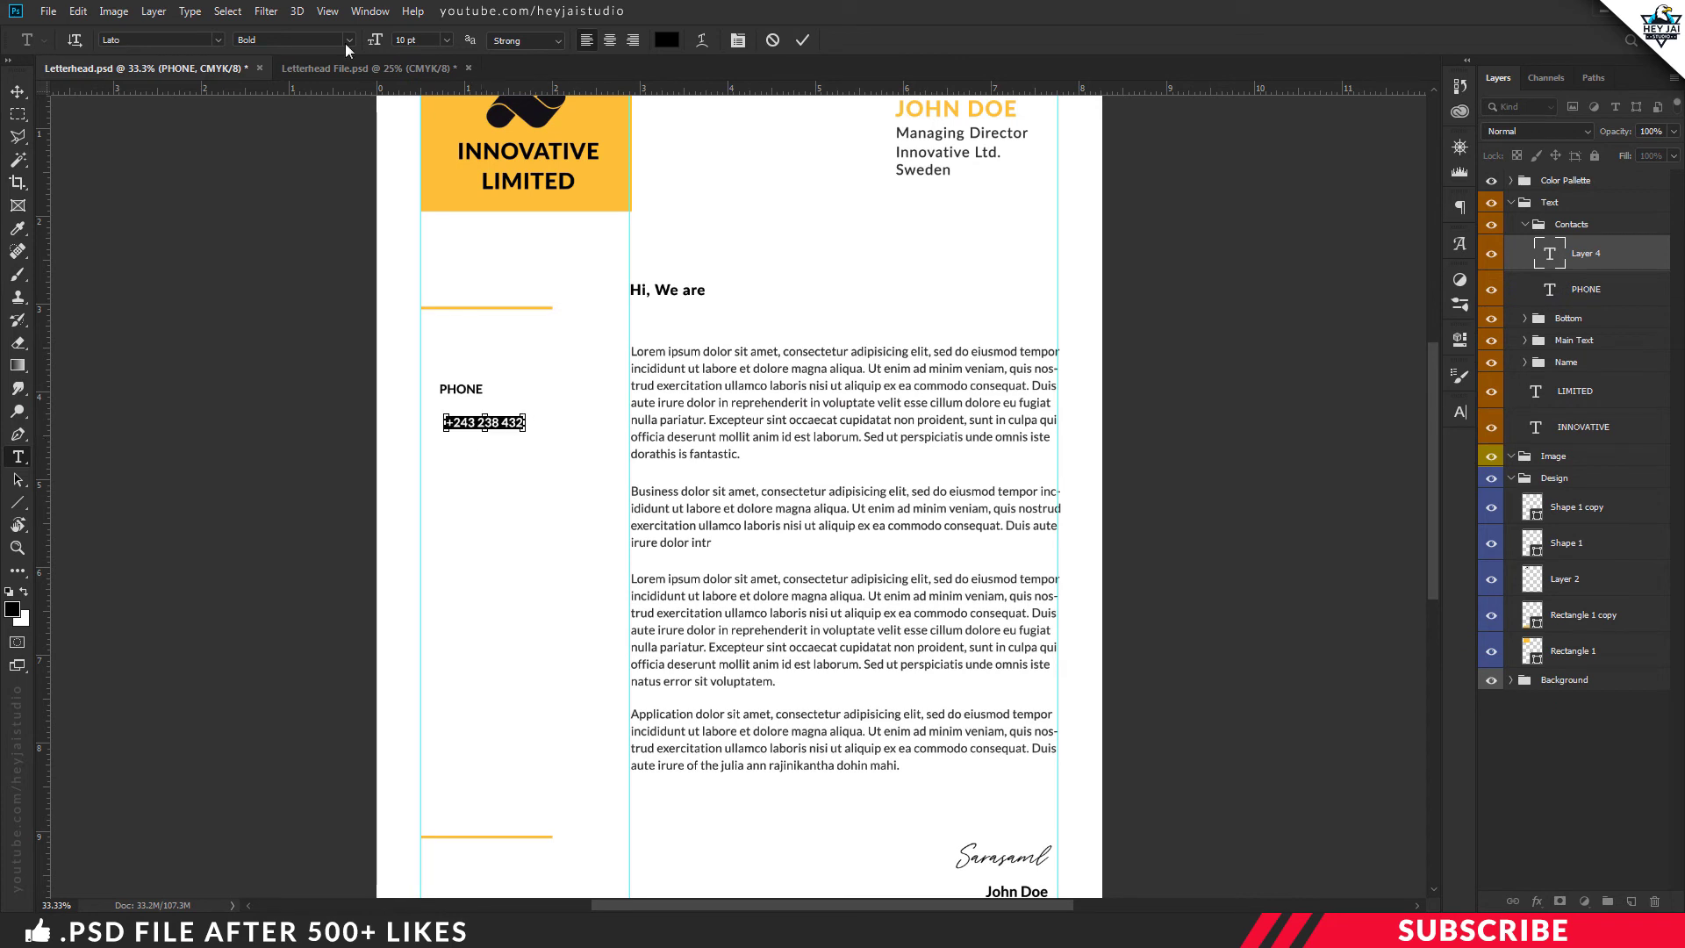
{"action": "left_click", "coordinate": [294, 39]}
{"action": "left_click", "coordinate": [281, 140]}
{"action": "key", "text": "ctrl+Return"}
Copy the number line one line lower, then select the heading and both number layers
{"action": "key", "text": "v"}
{"action": "left_click_drag", "start_coordinate": [492, 423], "coordinate": [491, 439]}
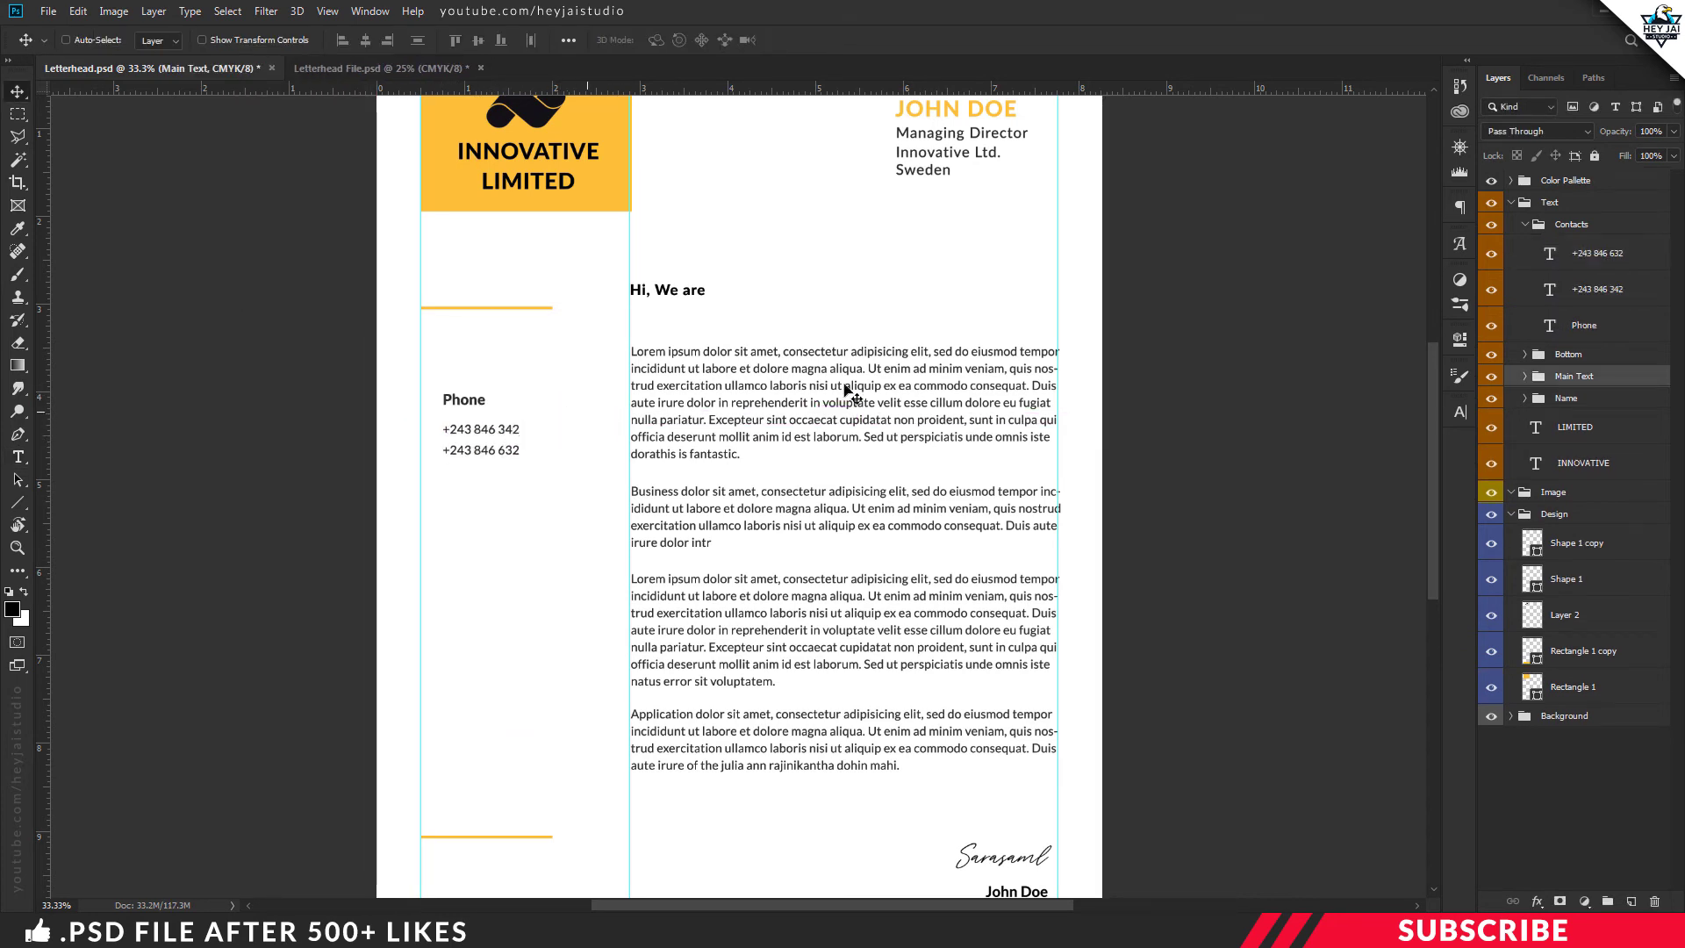
{"action": "left_click", "coordinate": [1595, 329]}
{"action": "left_click", "coordinate": [1592, 298], "text": "shift"}
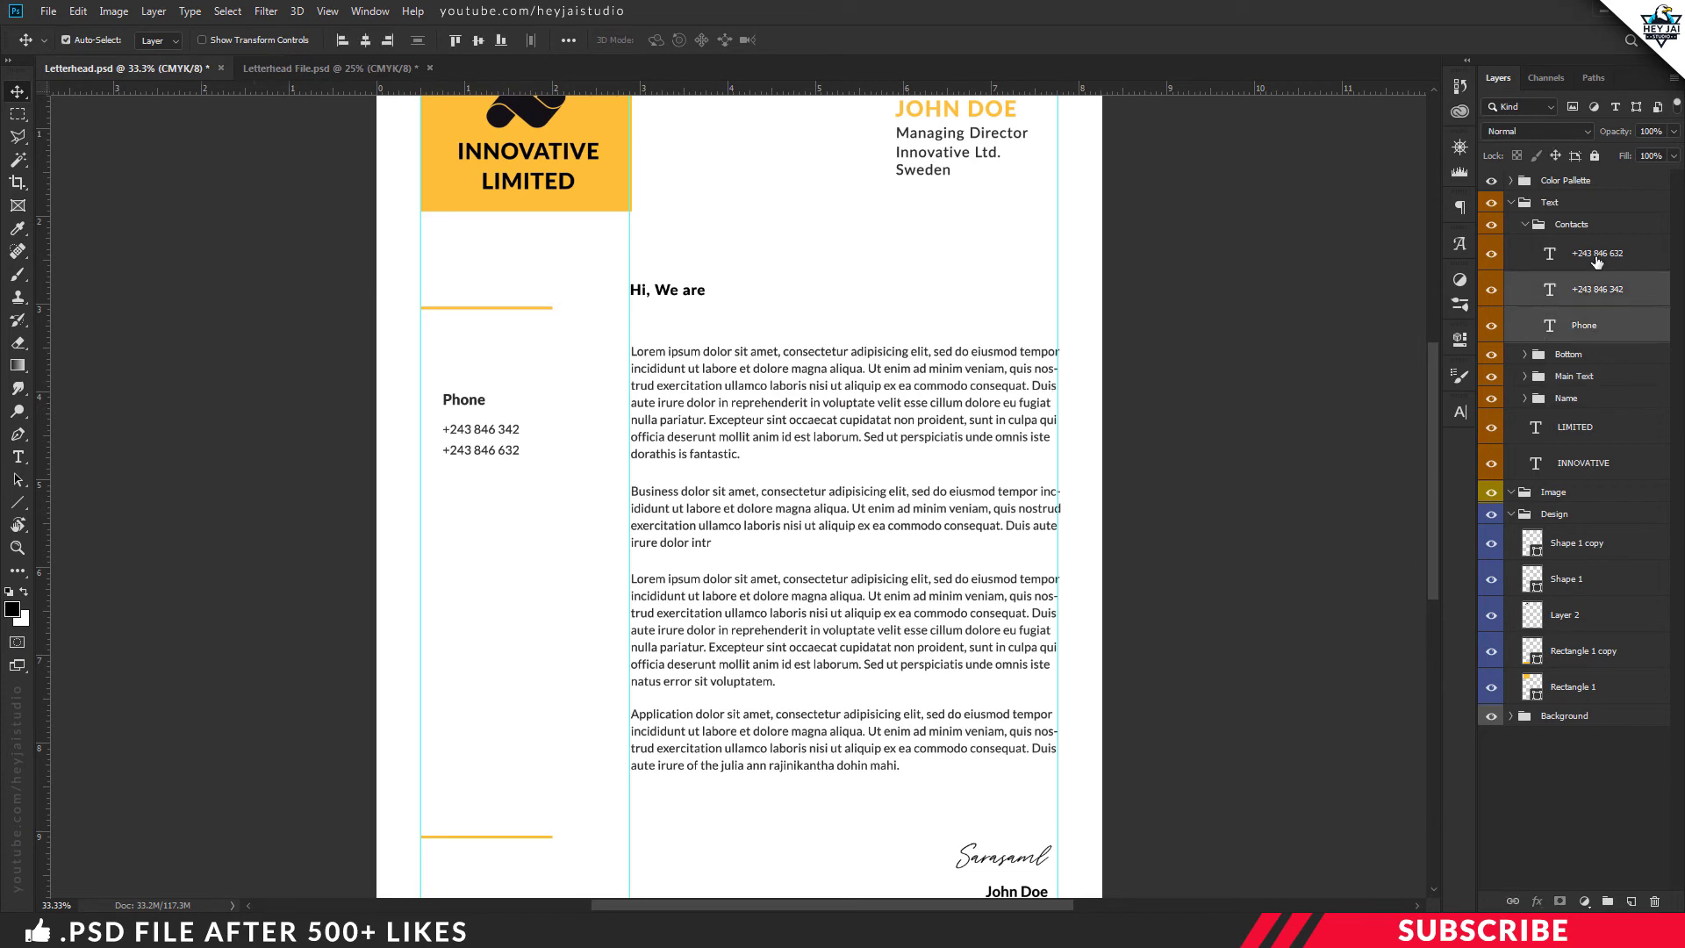
{"action": "left_click", "coordinate": [1595, 259], "text": "shift"}
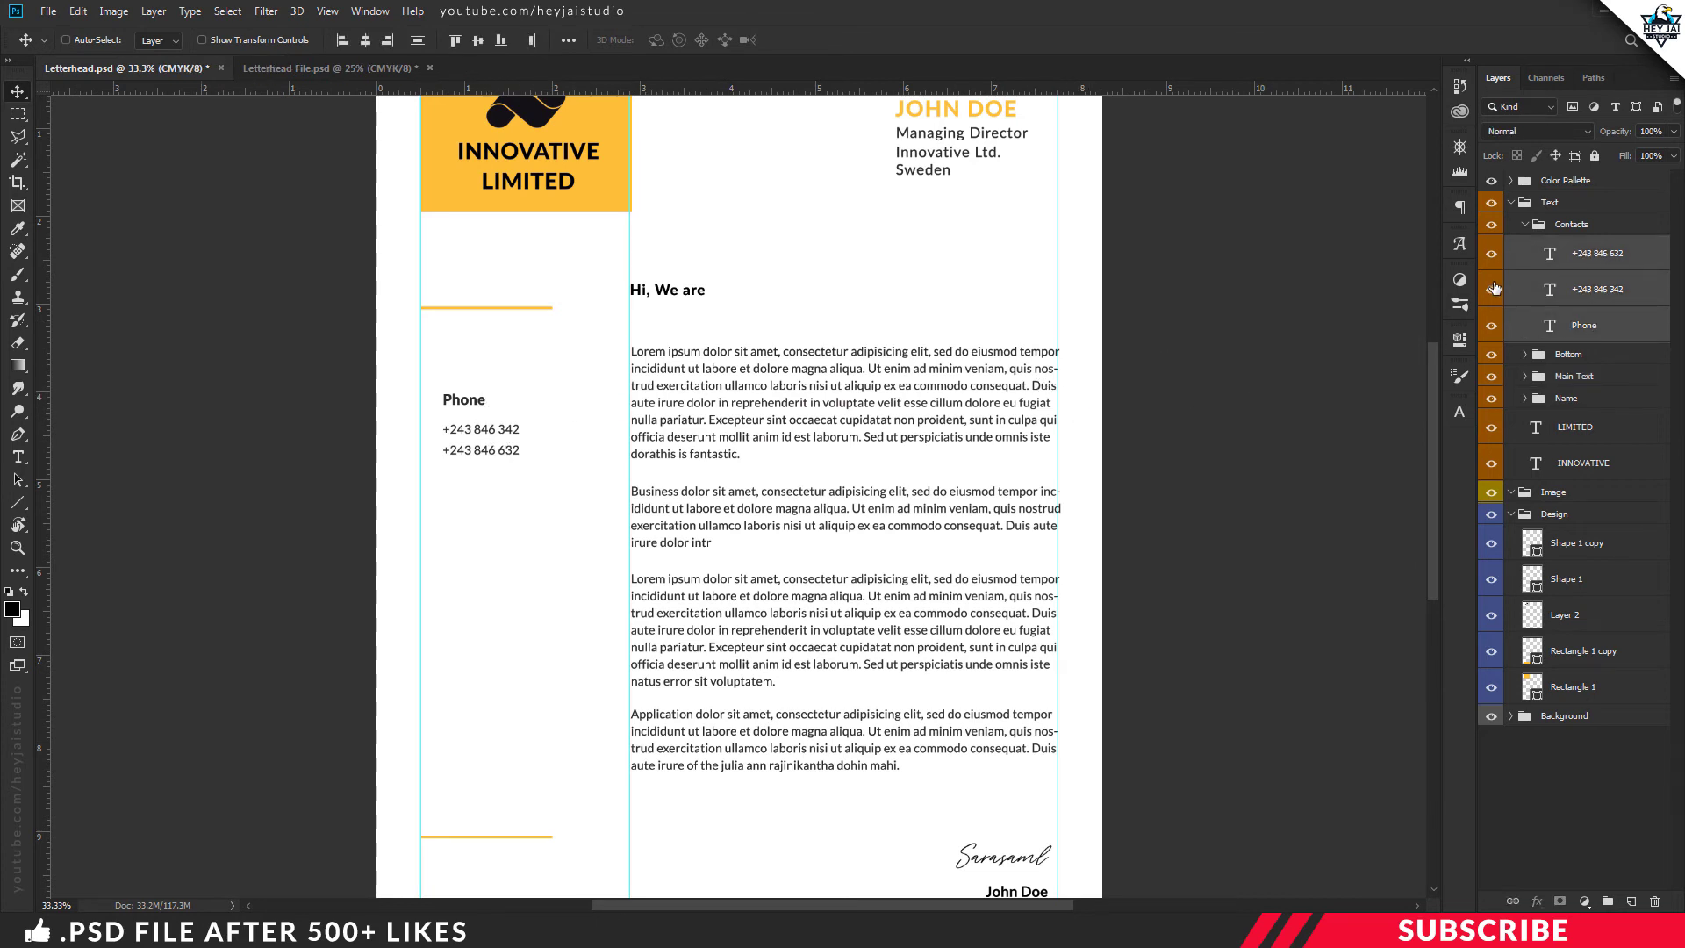
Make two copies of the Phone block, moving one further down the column
{"action": "key", "text": "ctrl+j"}
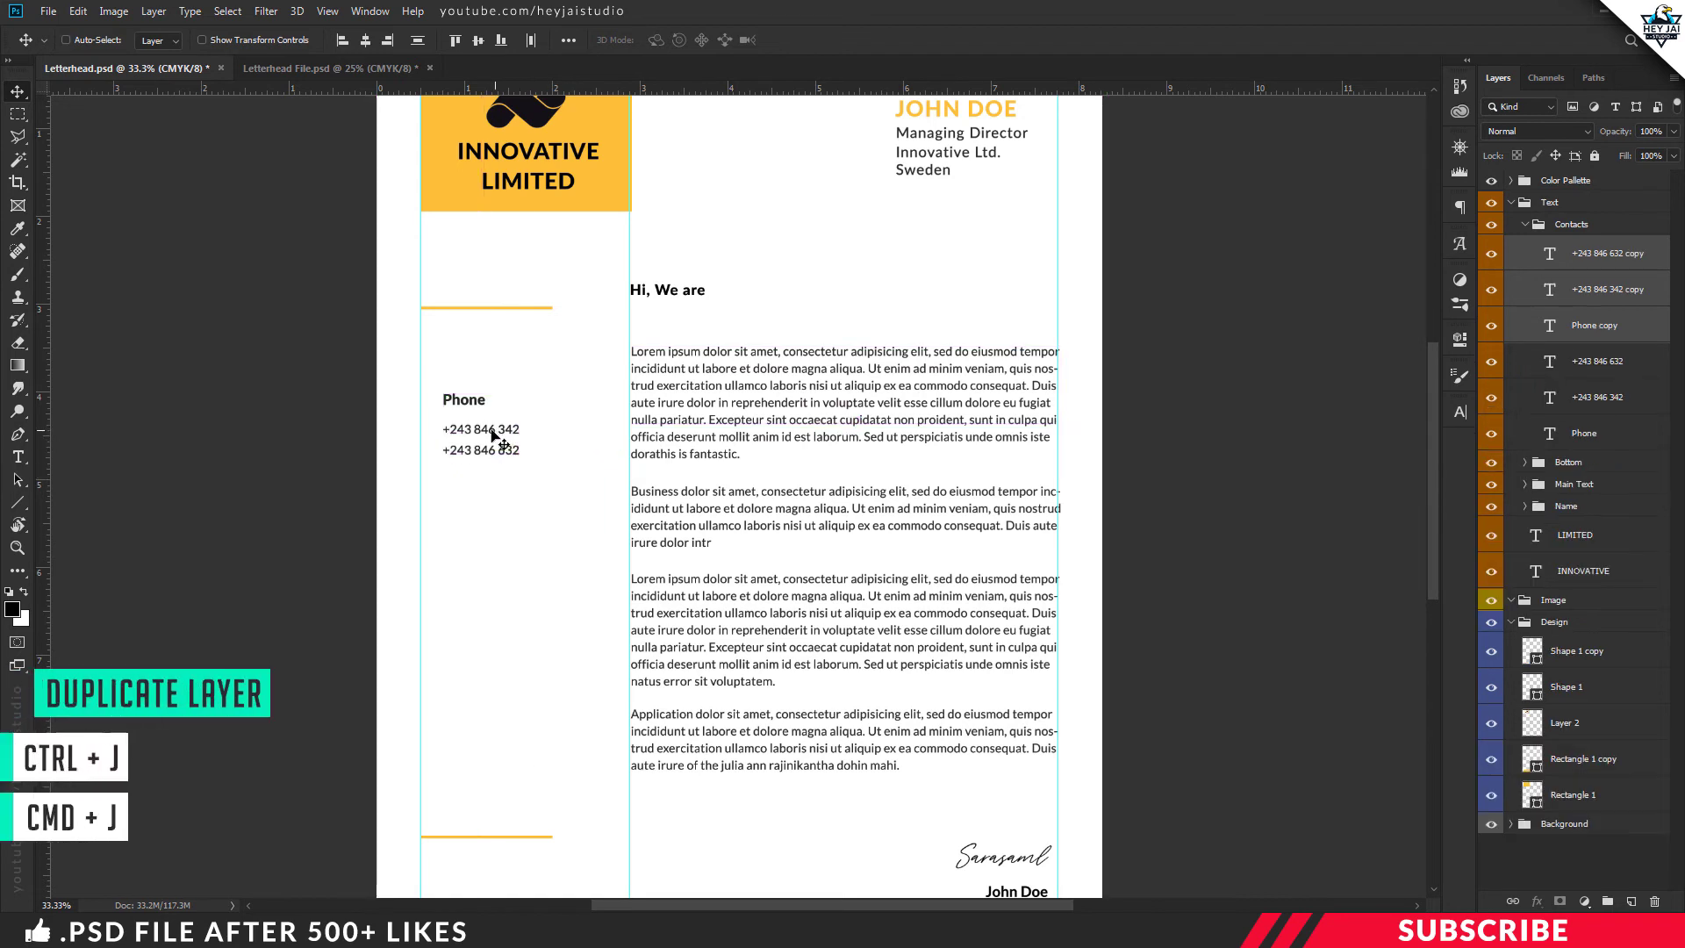
{"action": "left_click_drag", "start_coordinate": [487, 472], "coordinate": [479, 749]}
{"action": "key", "text": "ctrl+j"}
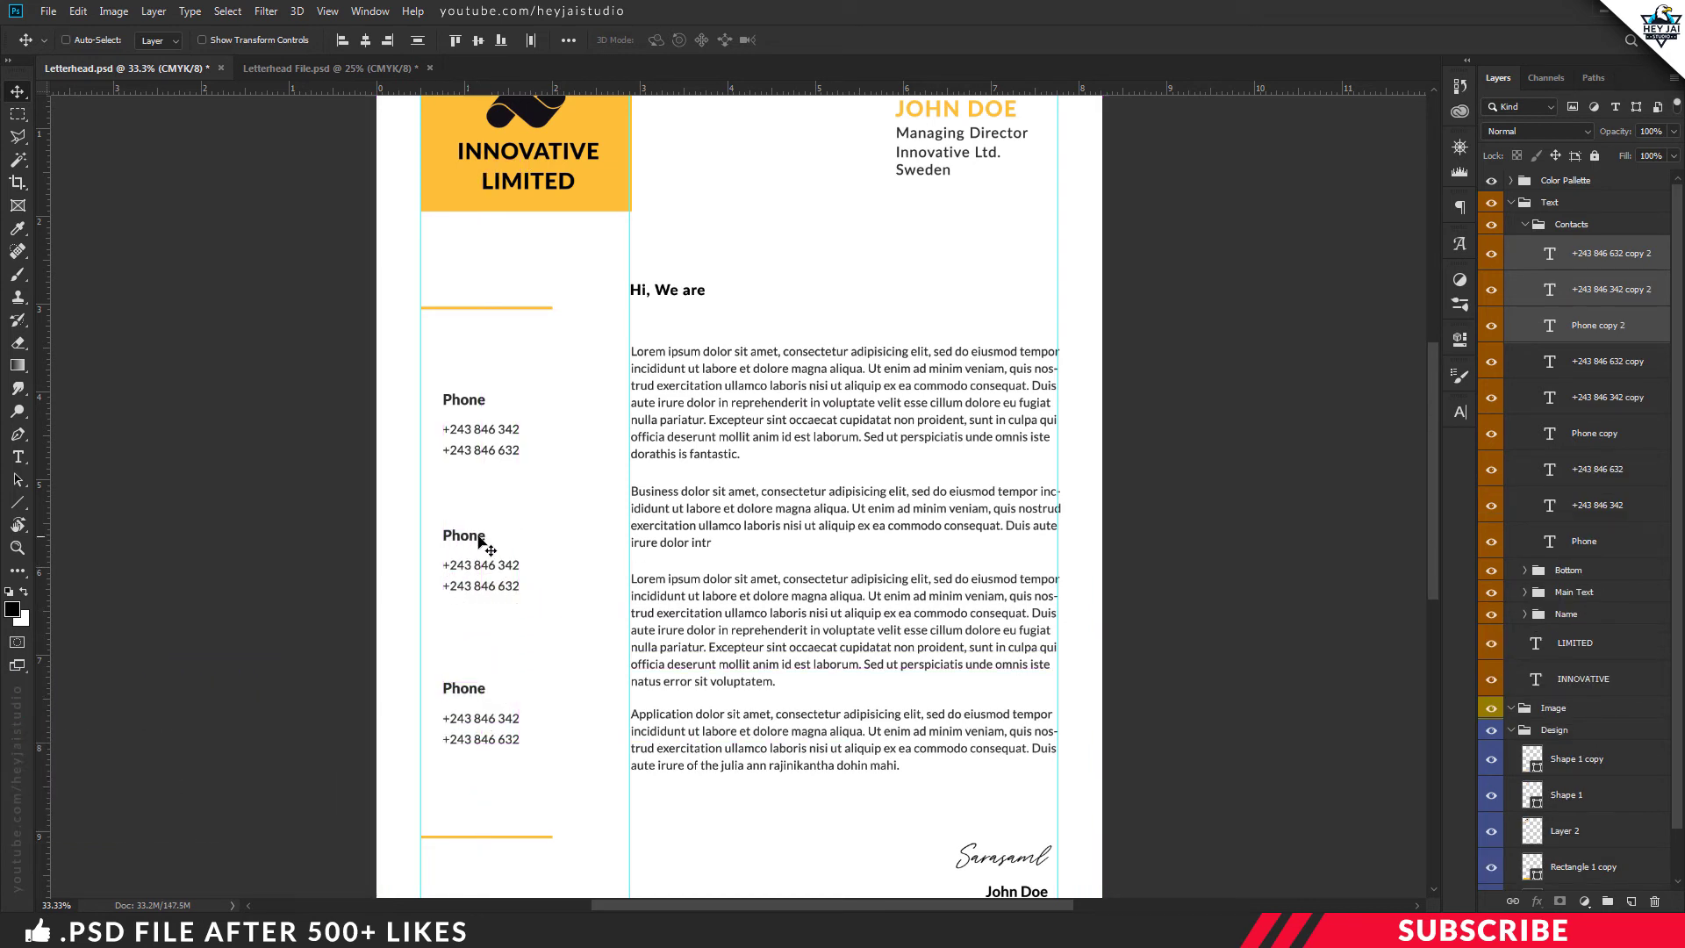
Retitle the copied headings to 'Email' and 'Adress'
{"action": "key", "text": "t"}
{"action": "left_click", "coordinate": [474, 534]}
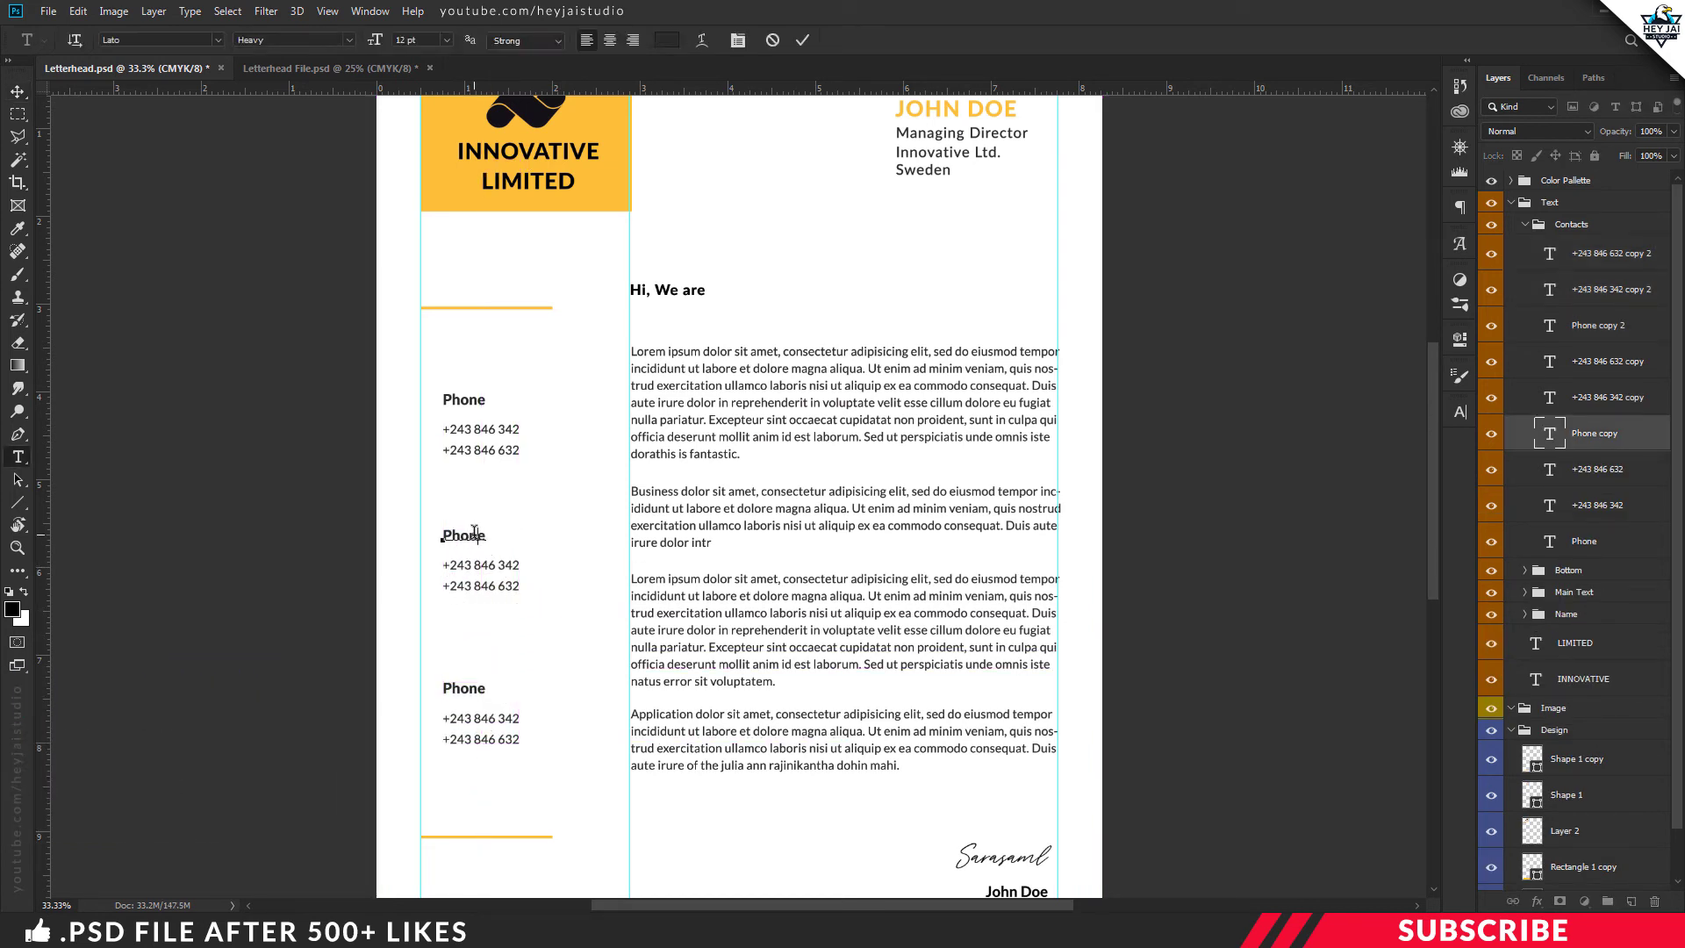
{"action": "double_click", "coordinate": [474, 534]}
{"action": "type", "text": "Email"}
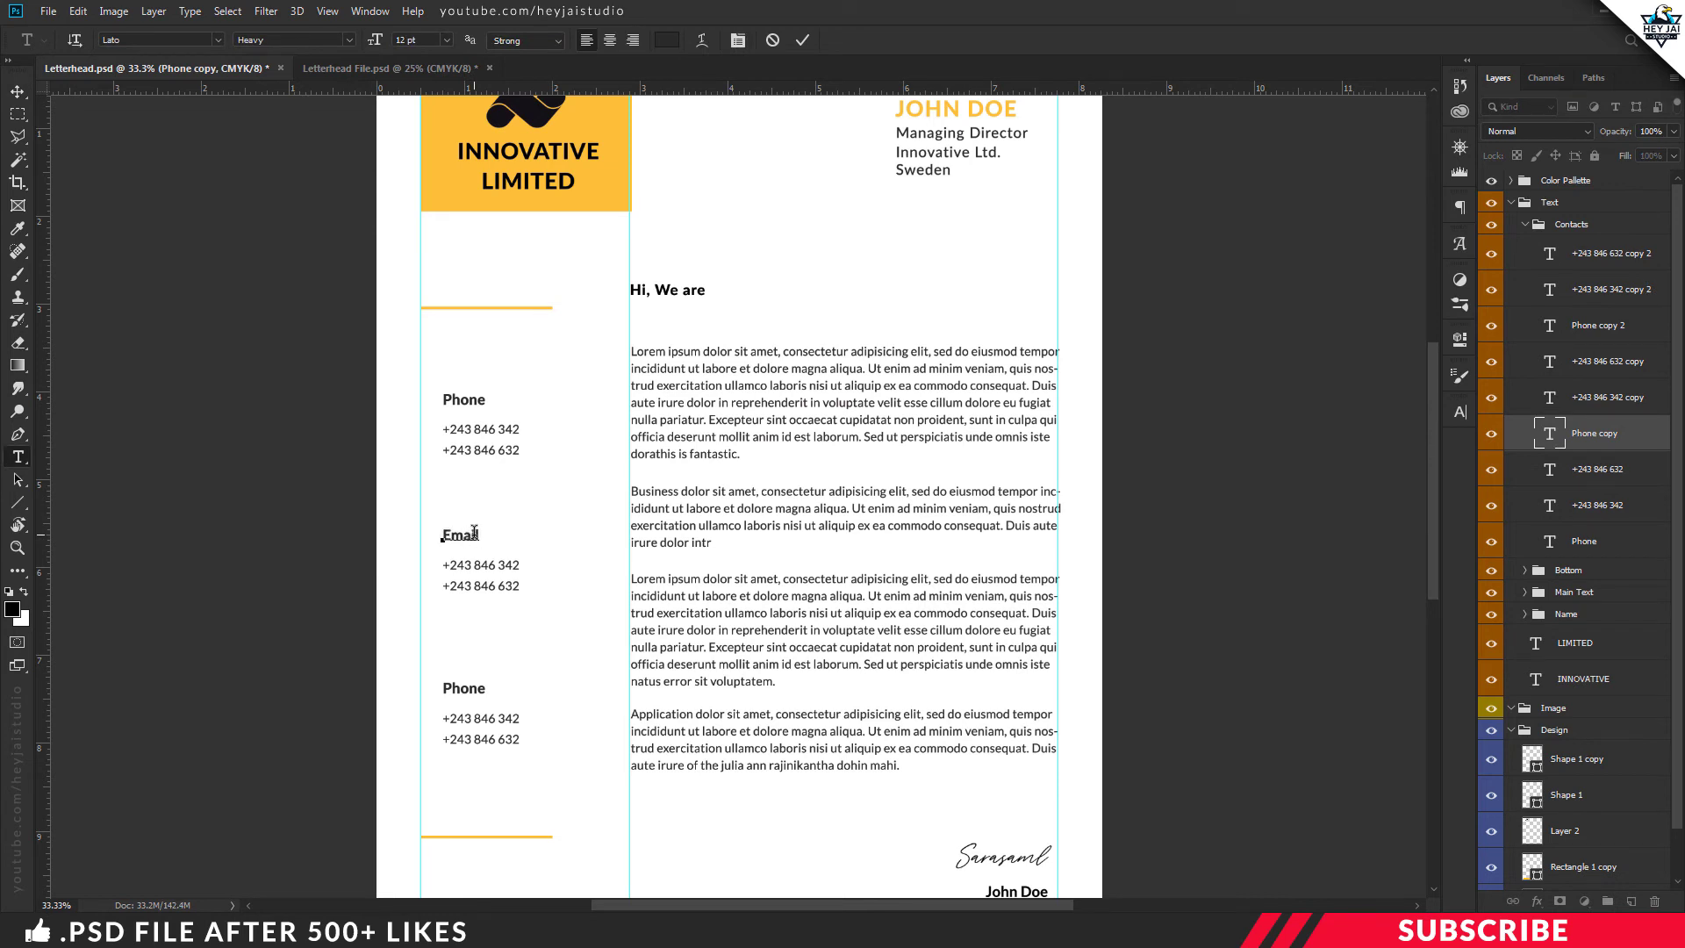
{"action": "key", "text": "ctrl+Return"}
{"action": "left_click", "coordinate": [458, 688]}
{"action": "double_click", "coordinate": [459, 687]}
{"action": "type", "text": "Adress"}
{"action": "key", "text": "ctrl+Return"}
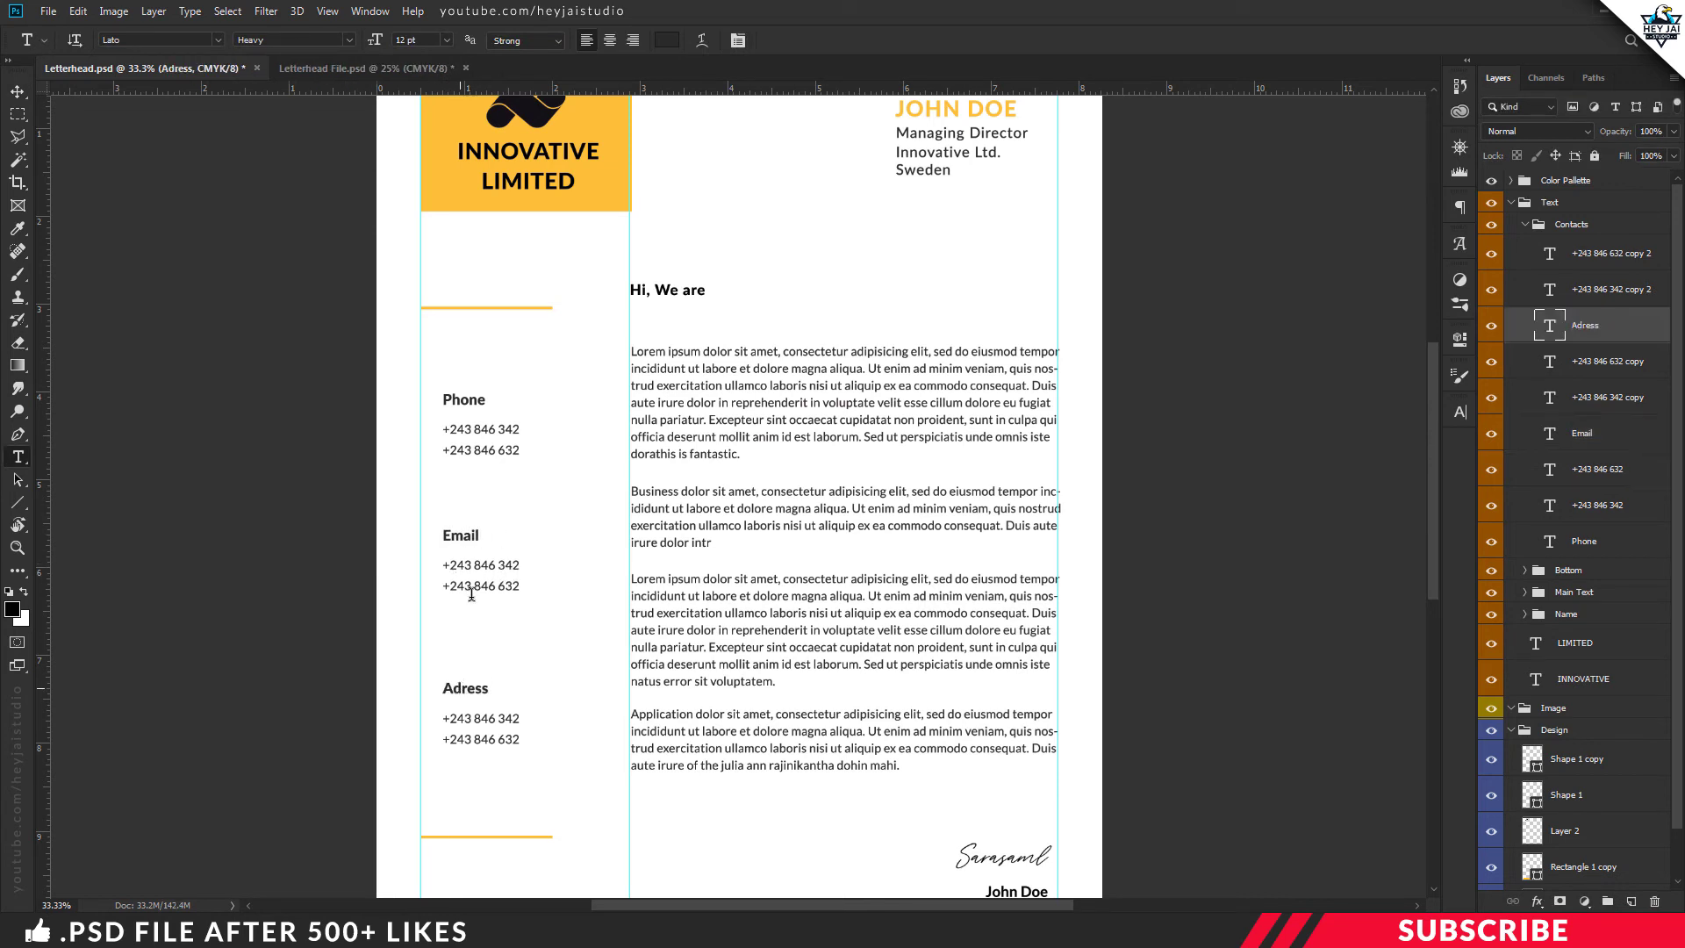
{"action": "triple_click", "coordinate": [496, 564]}
{"action": "type", "text": "mail@site.com"}
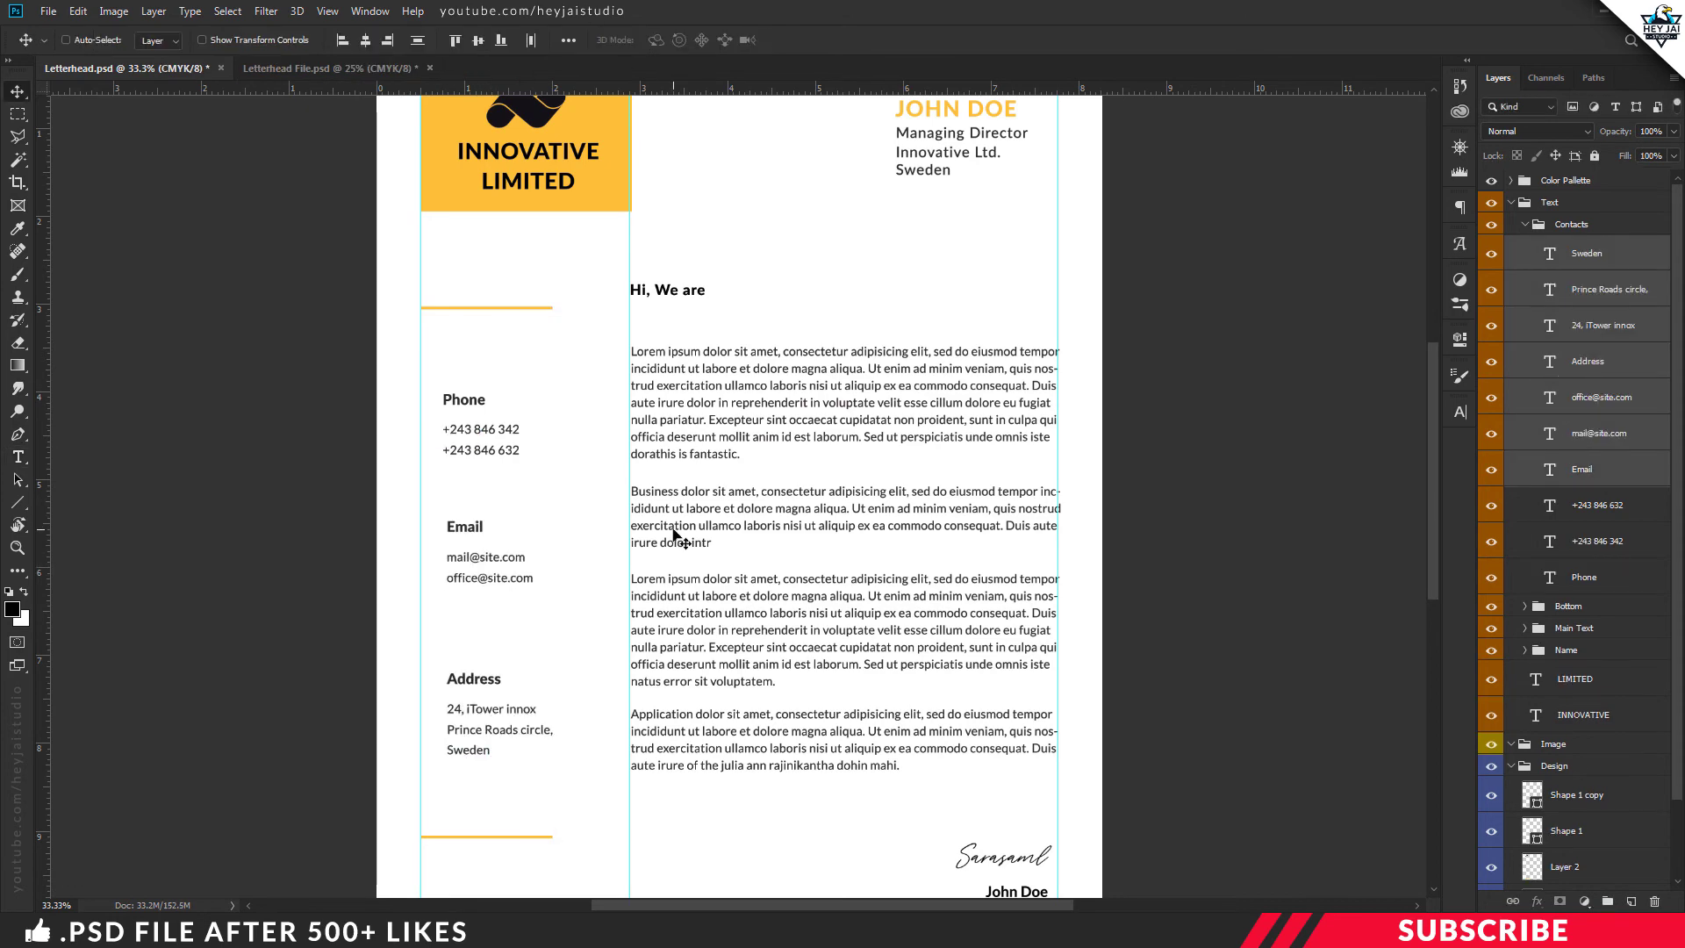
{"action": "key", "text": "ctrl+minus"}
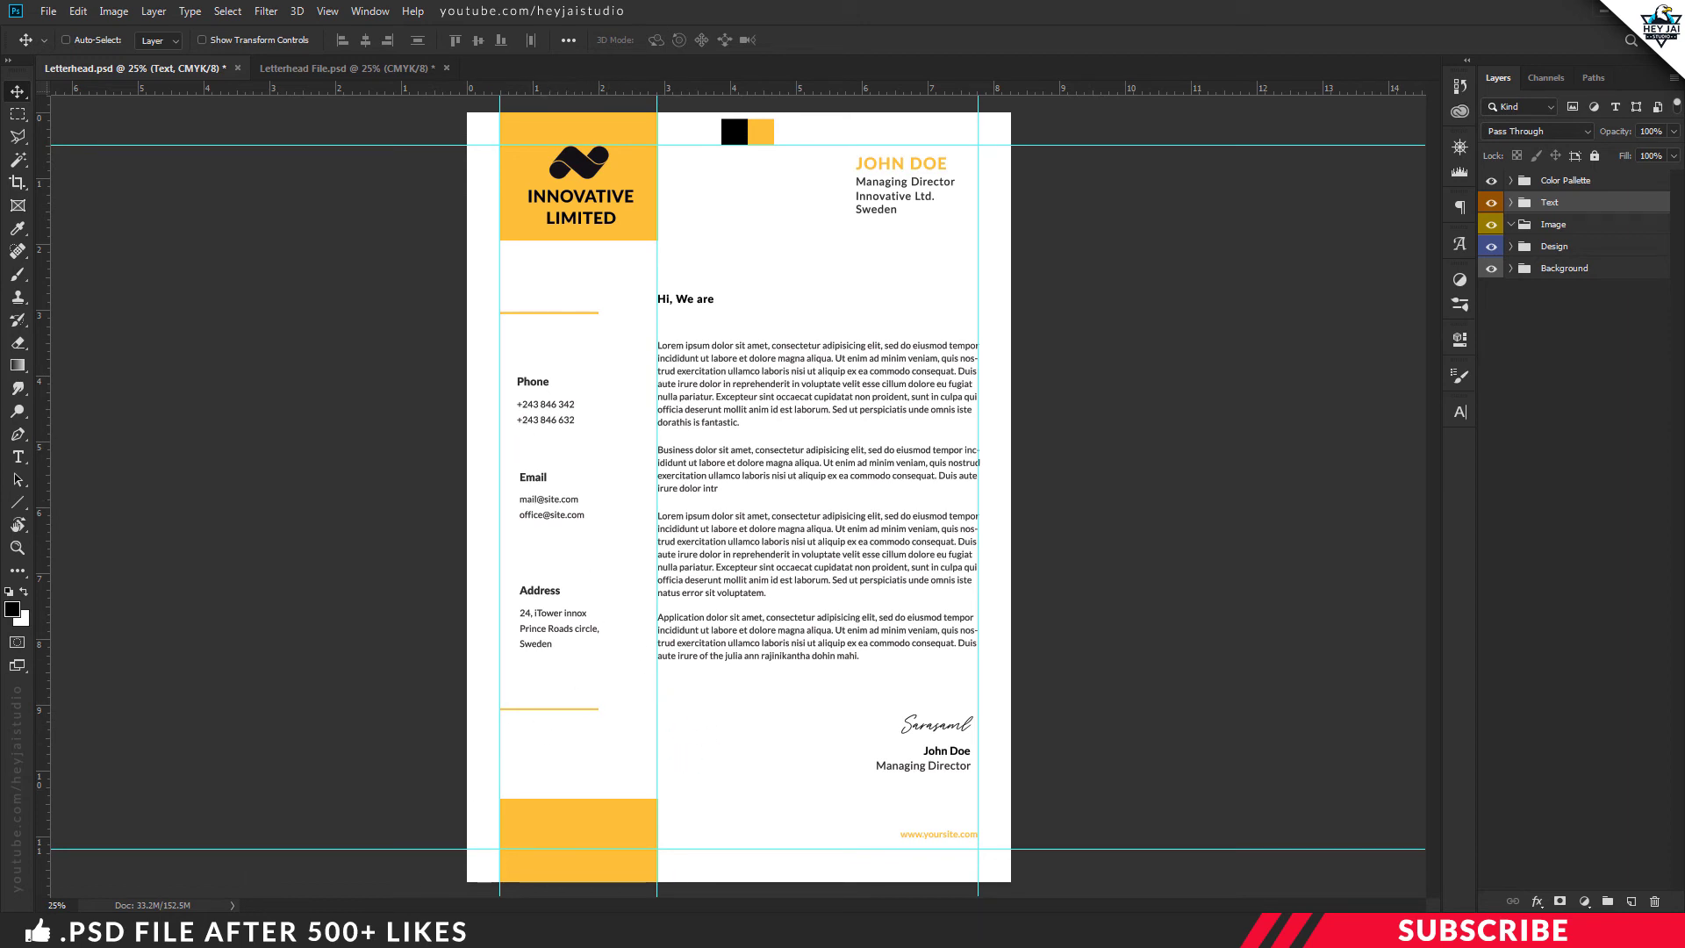
Copy the Icons group from Icons.psd into the letterhead, then close Icons.psd
{"action": "mouse_move", "coordinate": [375, 930]}
{"action": "left_click", "coordinate": [377, 842]}
{"action": "left_click", "coordinate": [426, 443]}
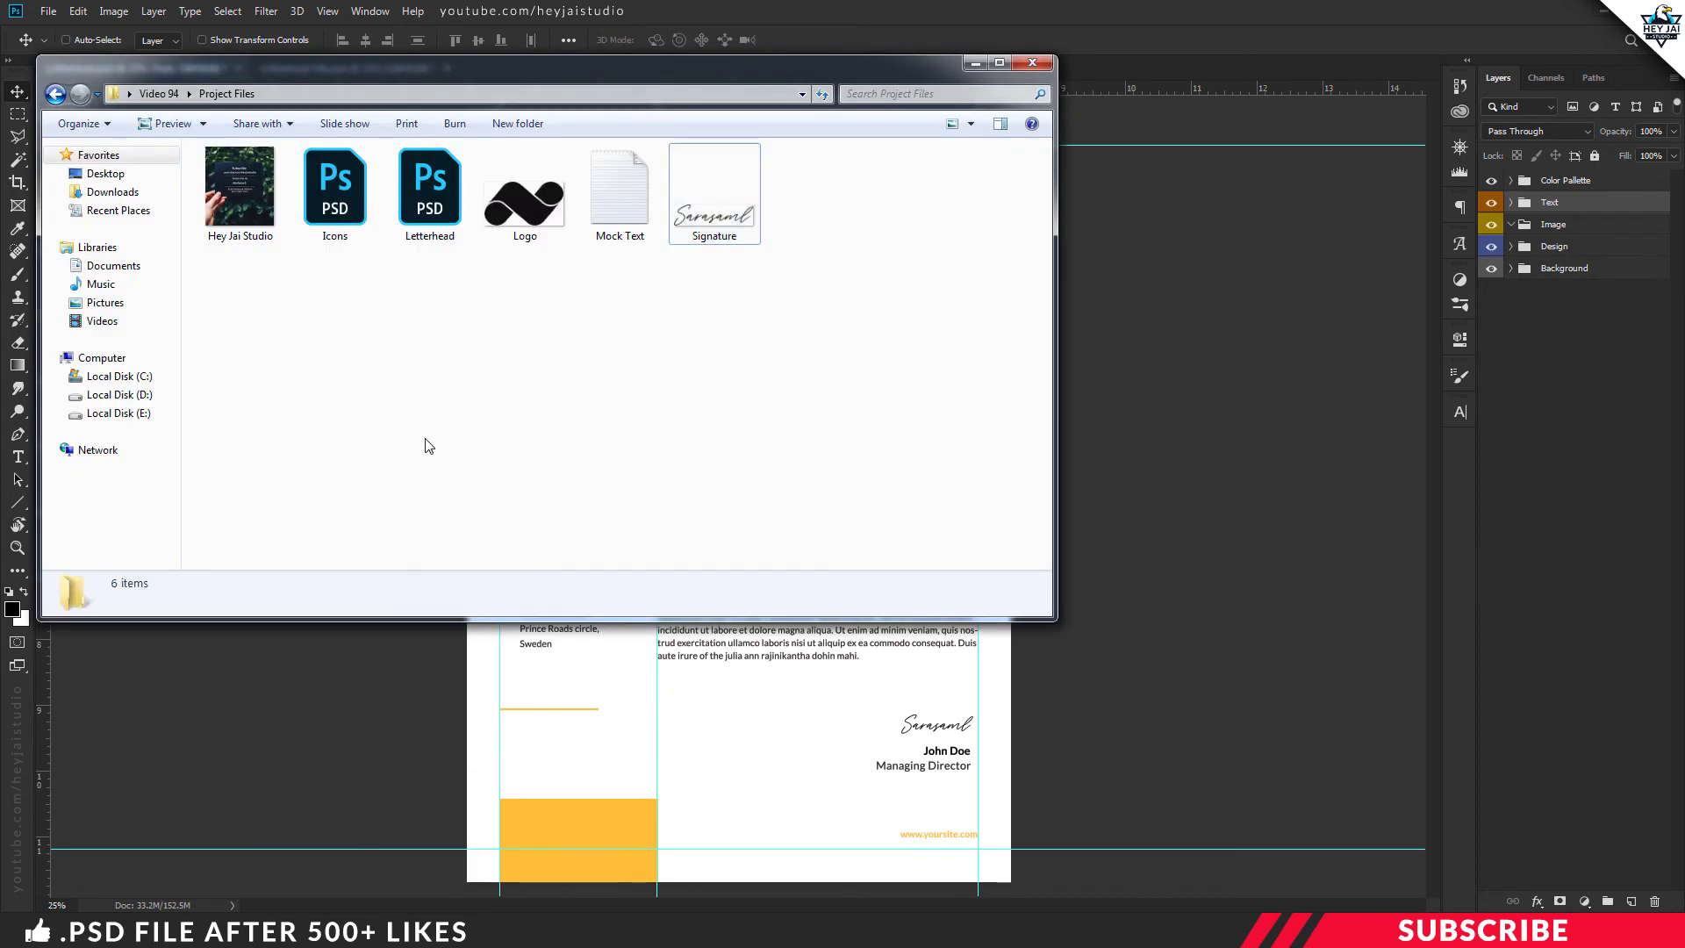
{"action": "double_click", "coordinate": [335, 193]}
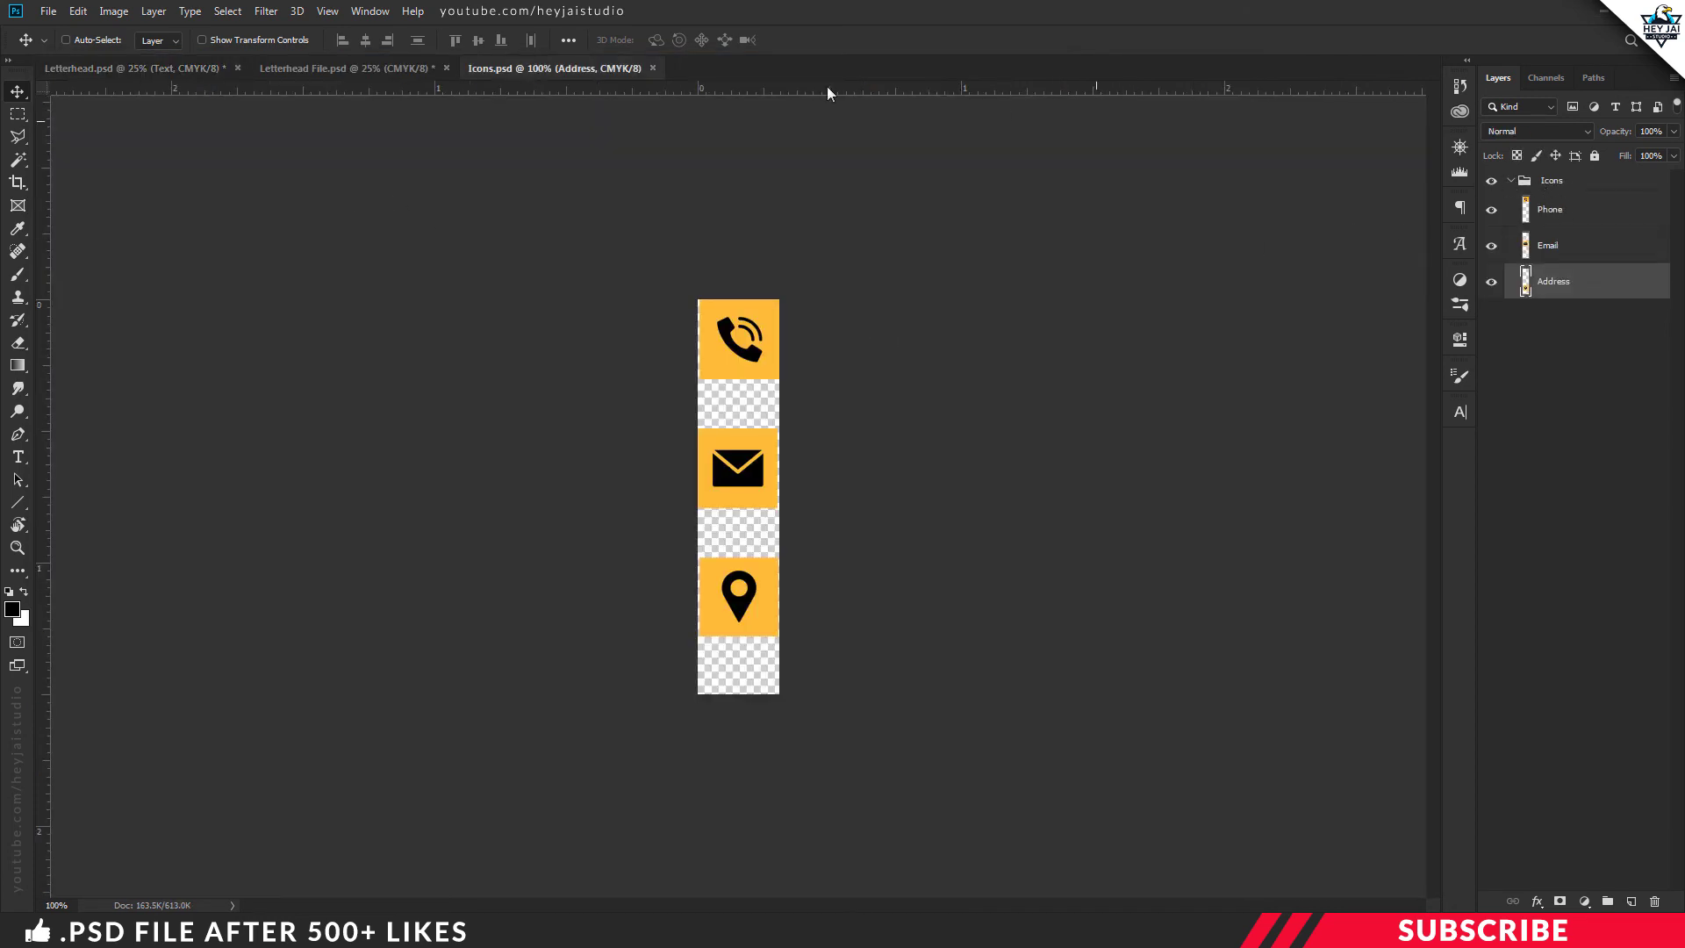
{"action": "left_click_drag", "start_coordinate": [546, 61], "coordinate": [552, 123]}
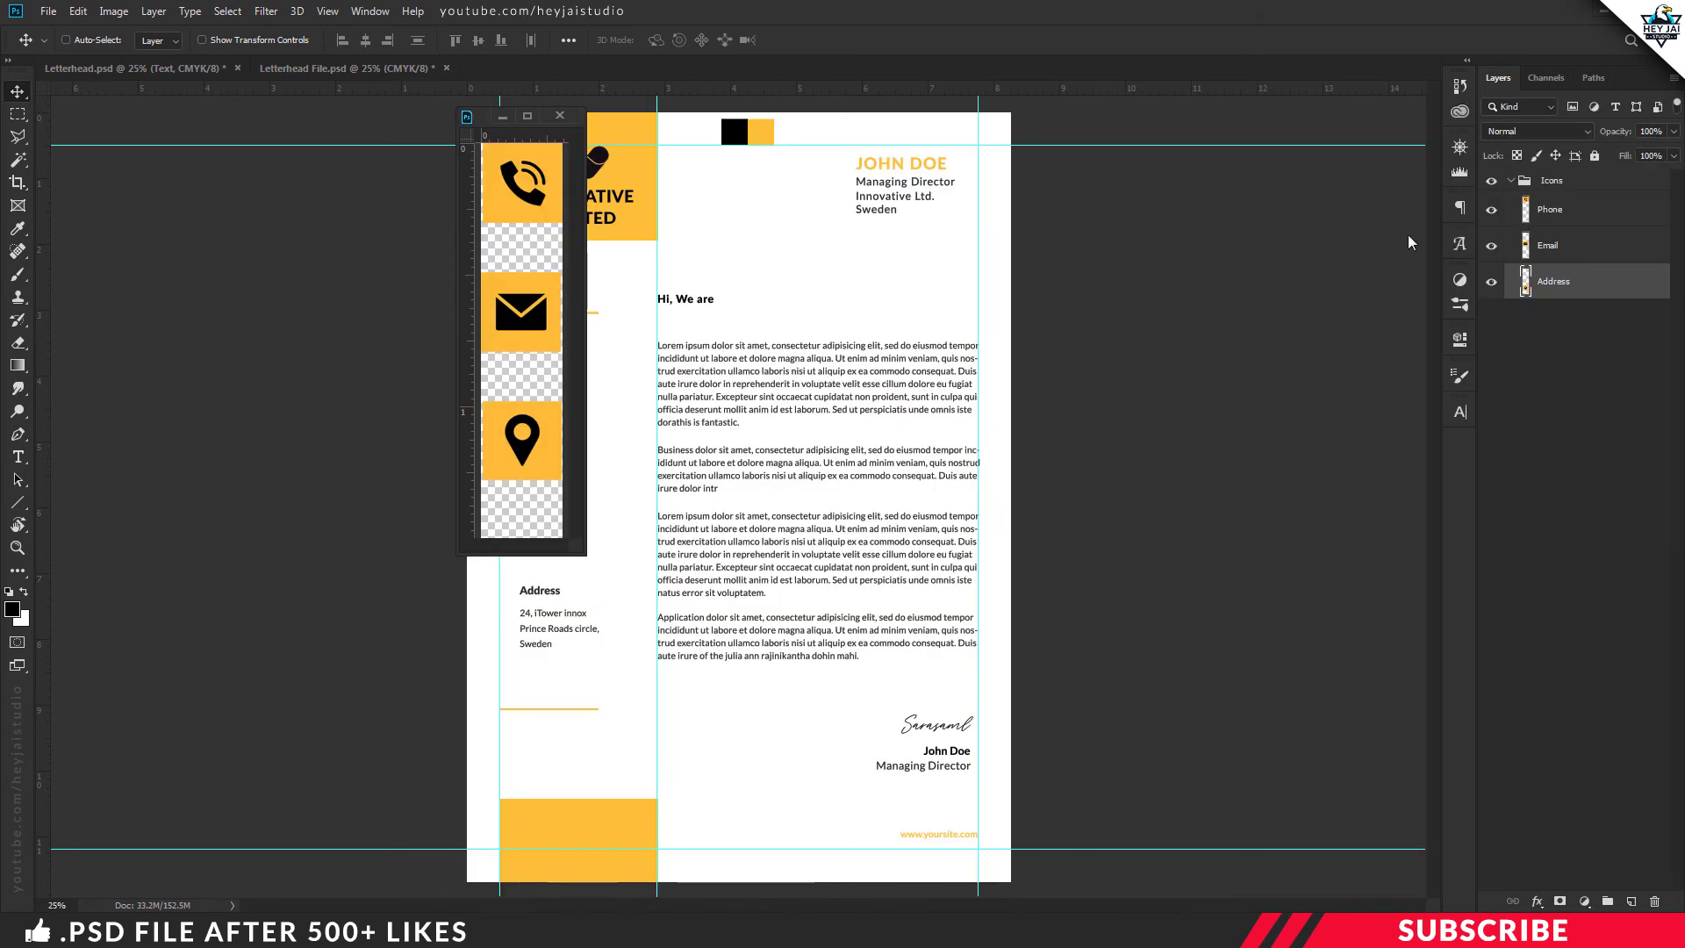
{"action": "left_click_drag", "start_coordinate": [1564, 191], "coordinate": [847, 254]}
{"action": "left_click", "coordinate": [562, 116]}
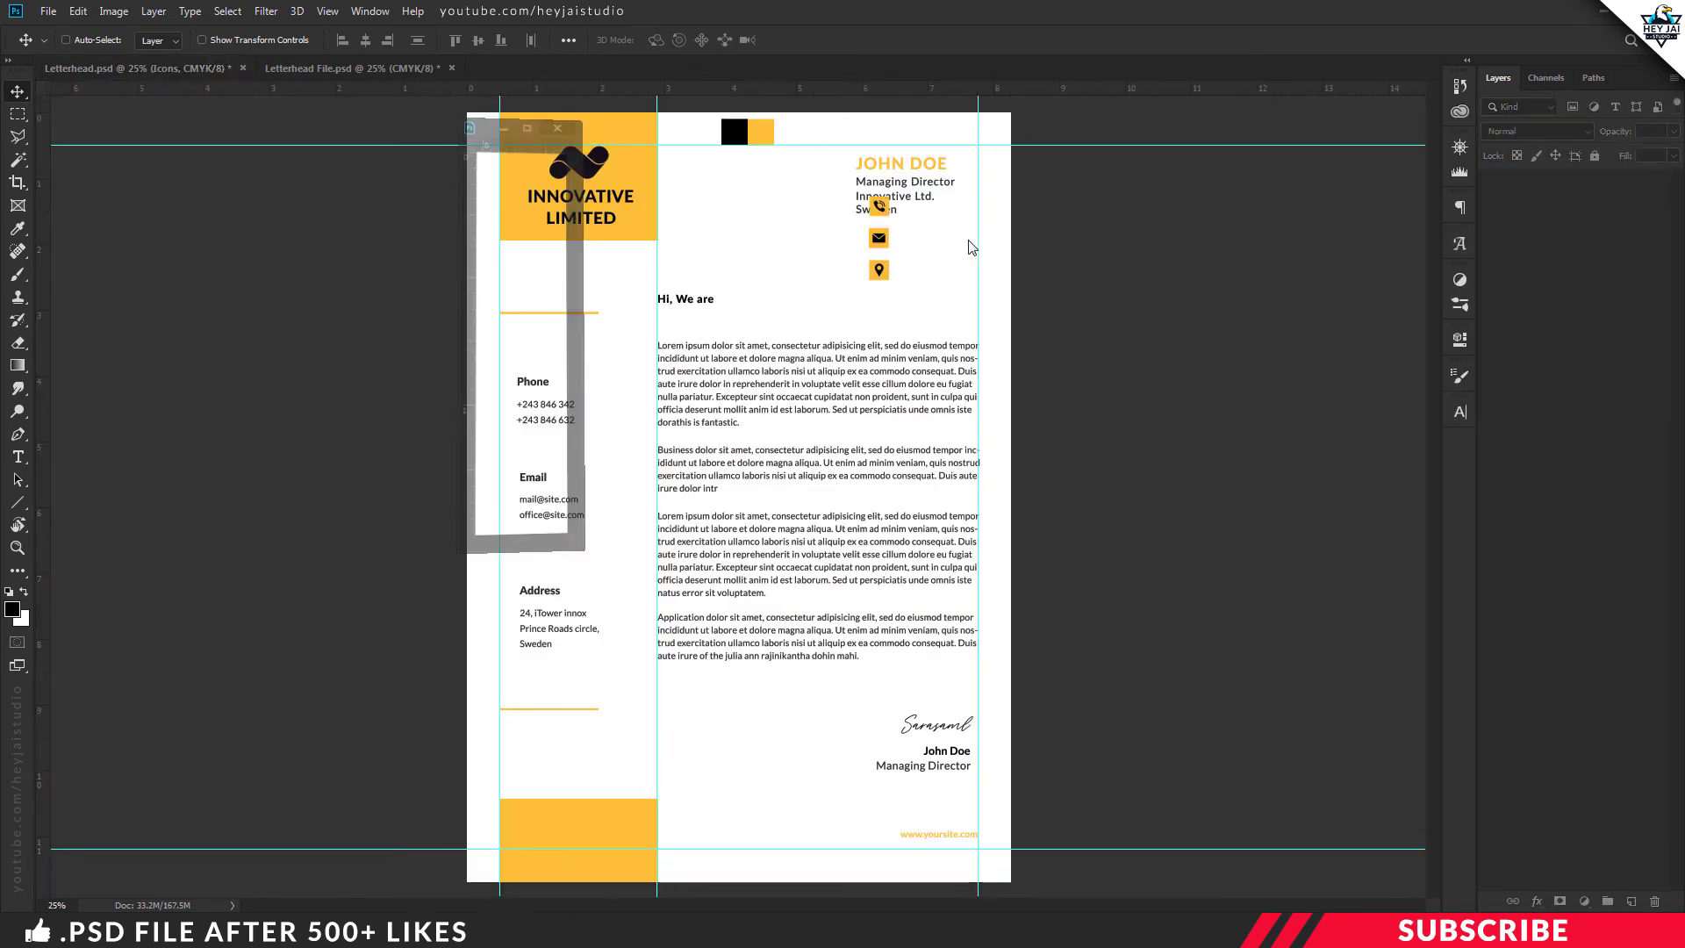
{"action": "left_click", "coordinate": [1512, 203]}
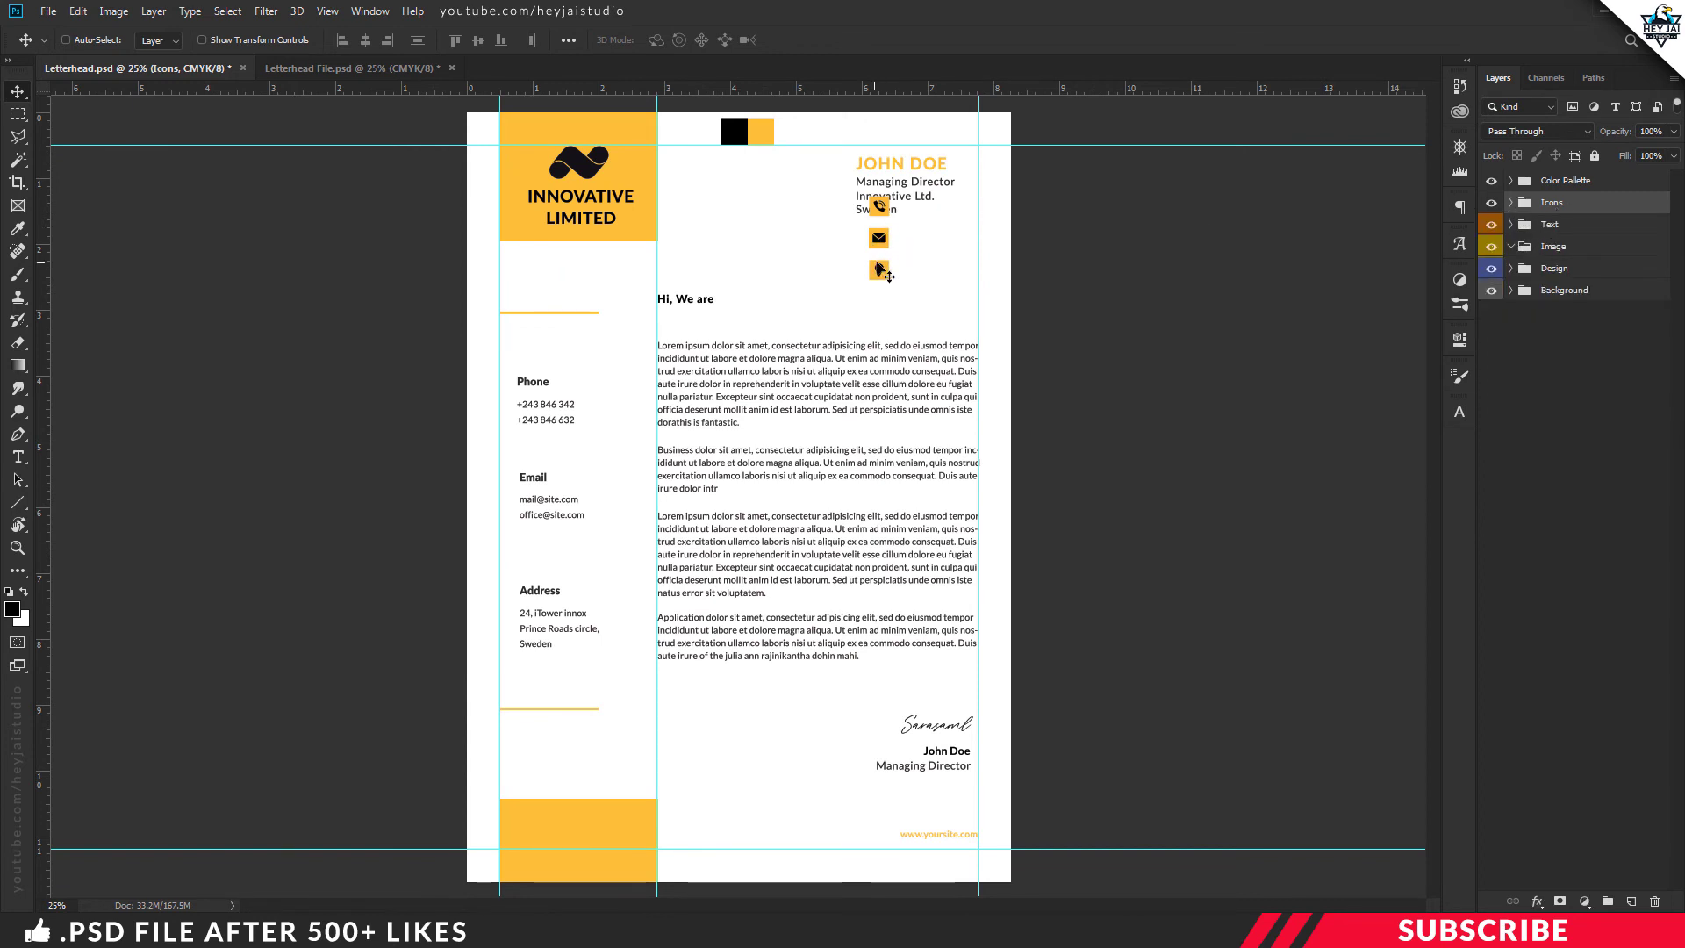
Place the phone, email and pin icons above the Phone, Email and Address headings
{"action": "key", "text": "ctrl+plus"}
{"action": "scroll", "coordinate": [924, 307], "scroll_direction": "up", "scroll_amount": 2}
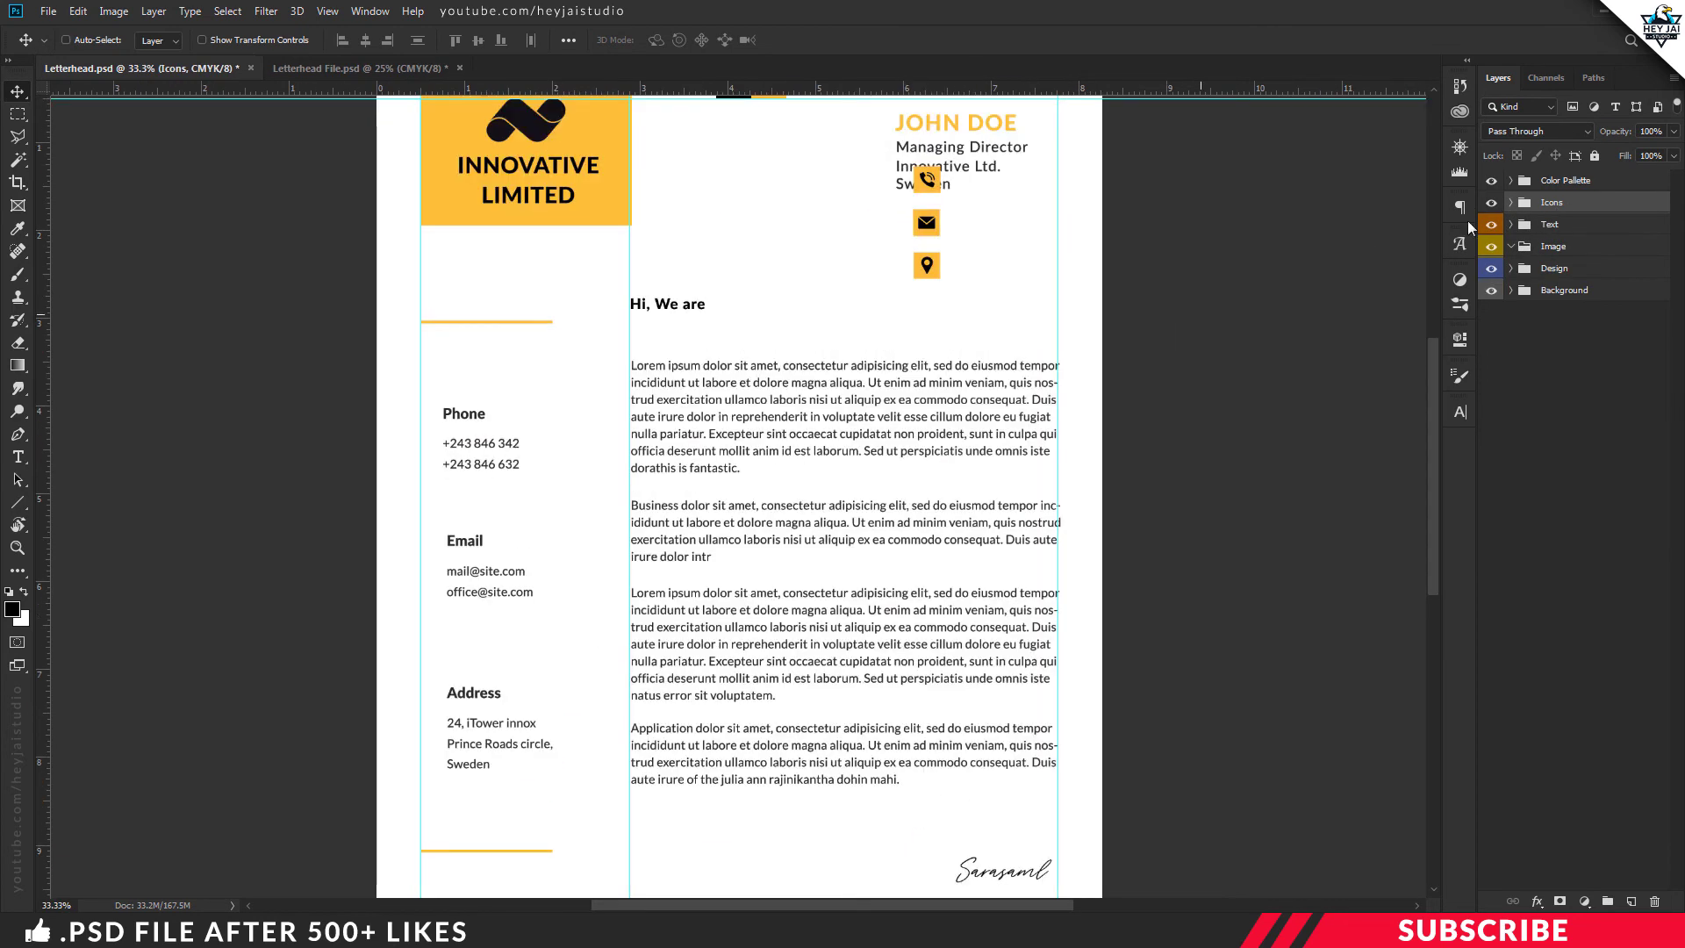
{"action": "left_click", "coordinate": [1511, 202]}
{"action": "left_click", "coordinate": [1577, 302]}
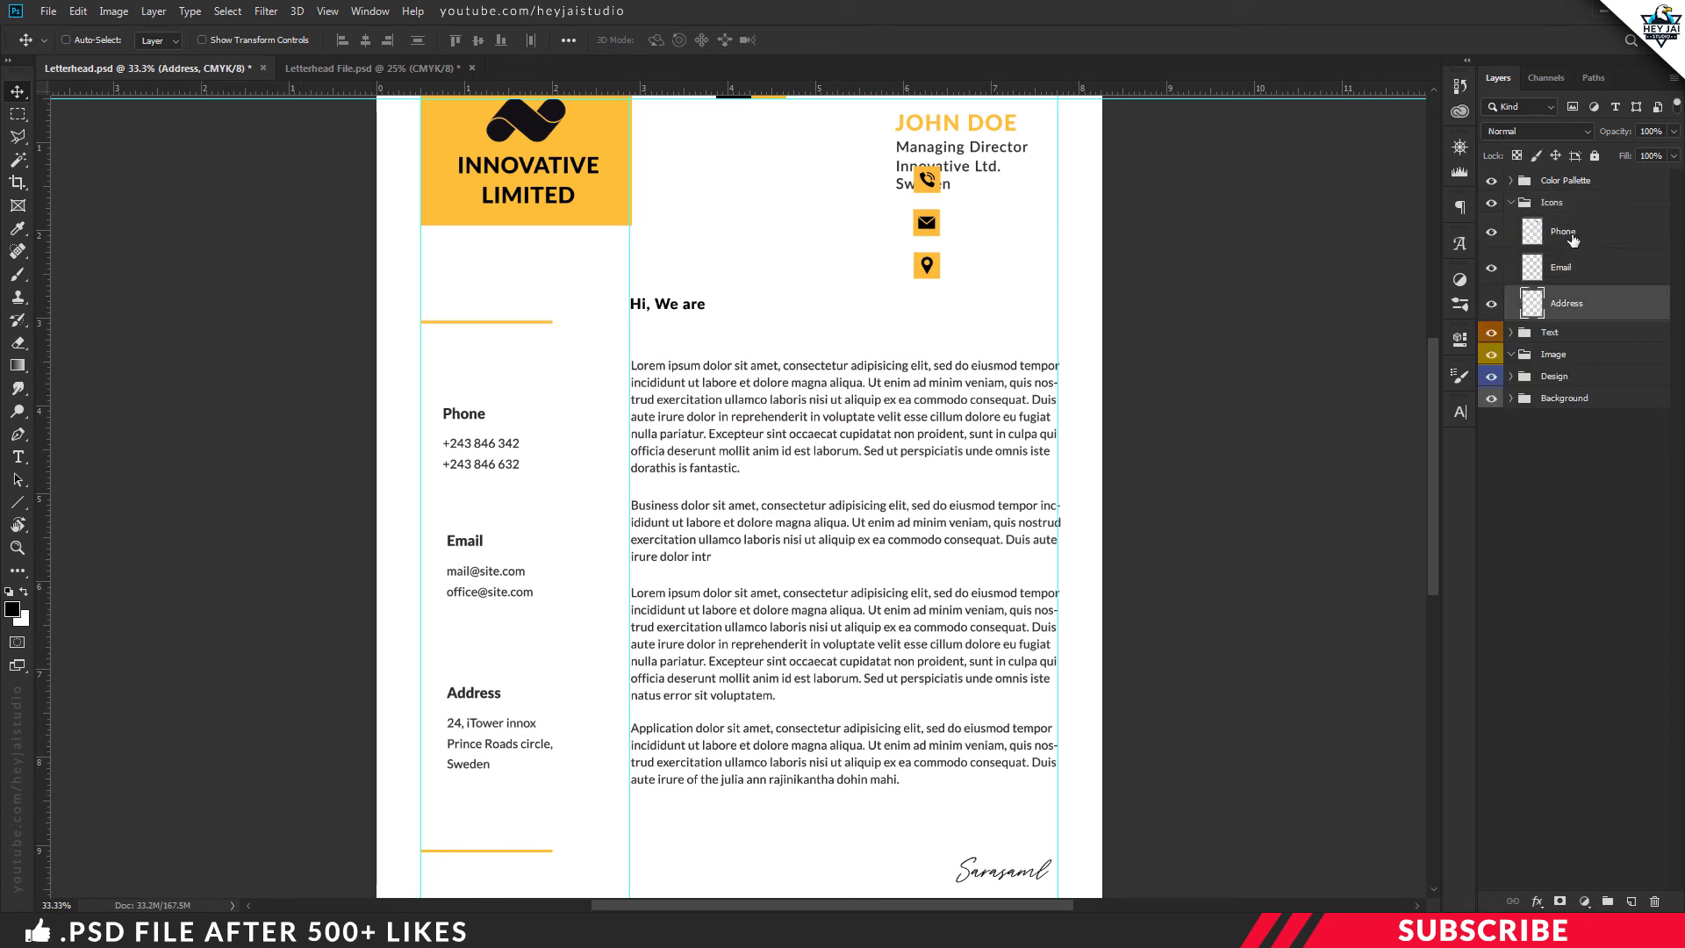
{"action": "left_click", "coordinate": [1571, 233]}
{"action": "left_click_drag", "start_coordinate": [825, 235], "coordinate": [357, 439]}
{"action": "left_click", "coordinate": [1576, 271]}
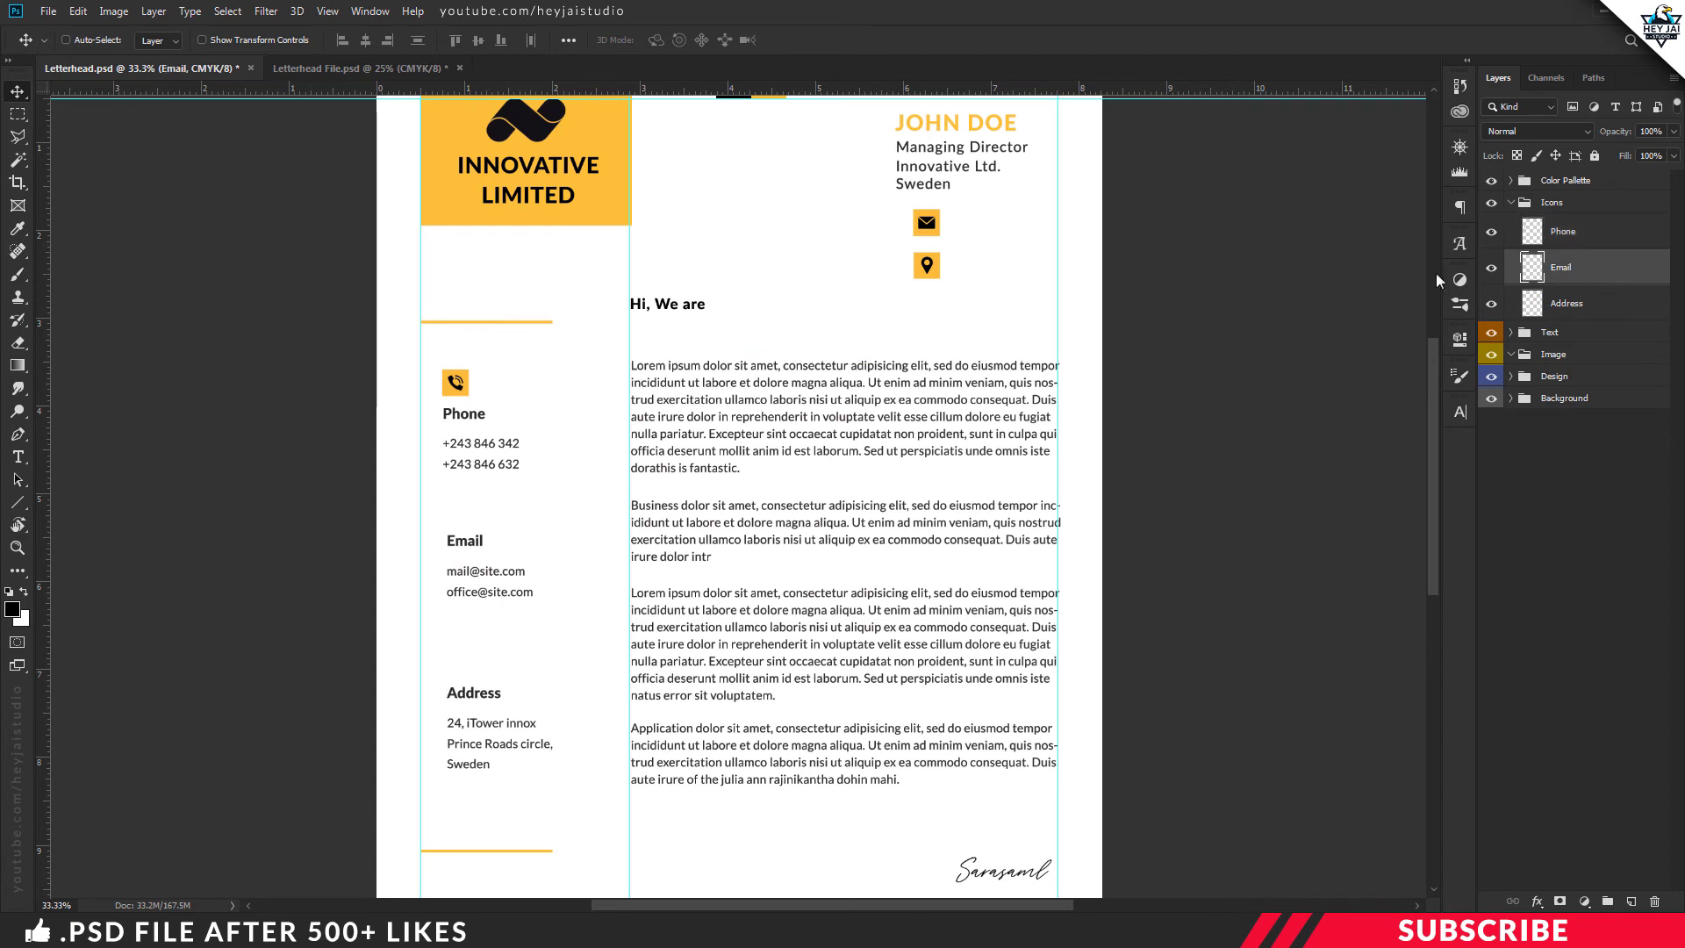
{"action": "left_click_drag", "start_coordinate": [926, 228], "coordinate": [455, 520]}
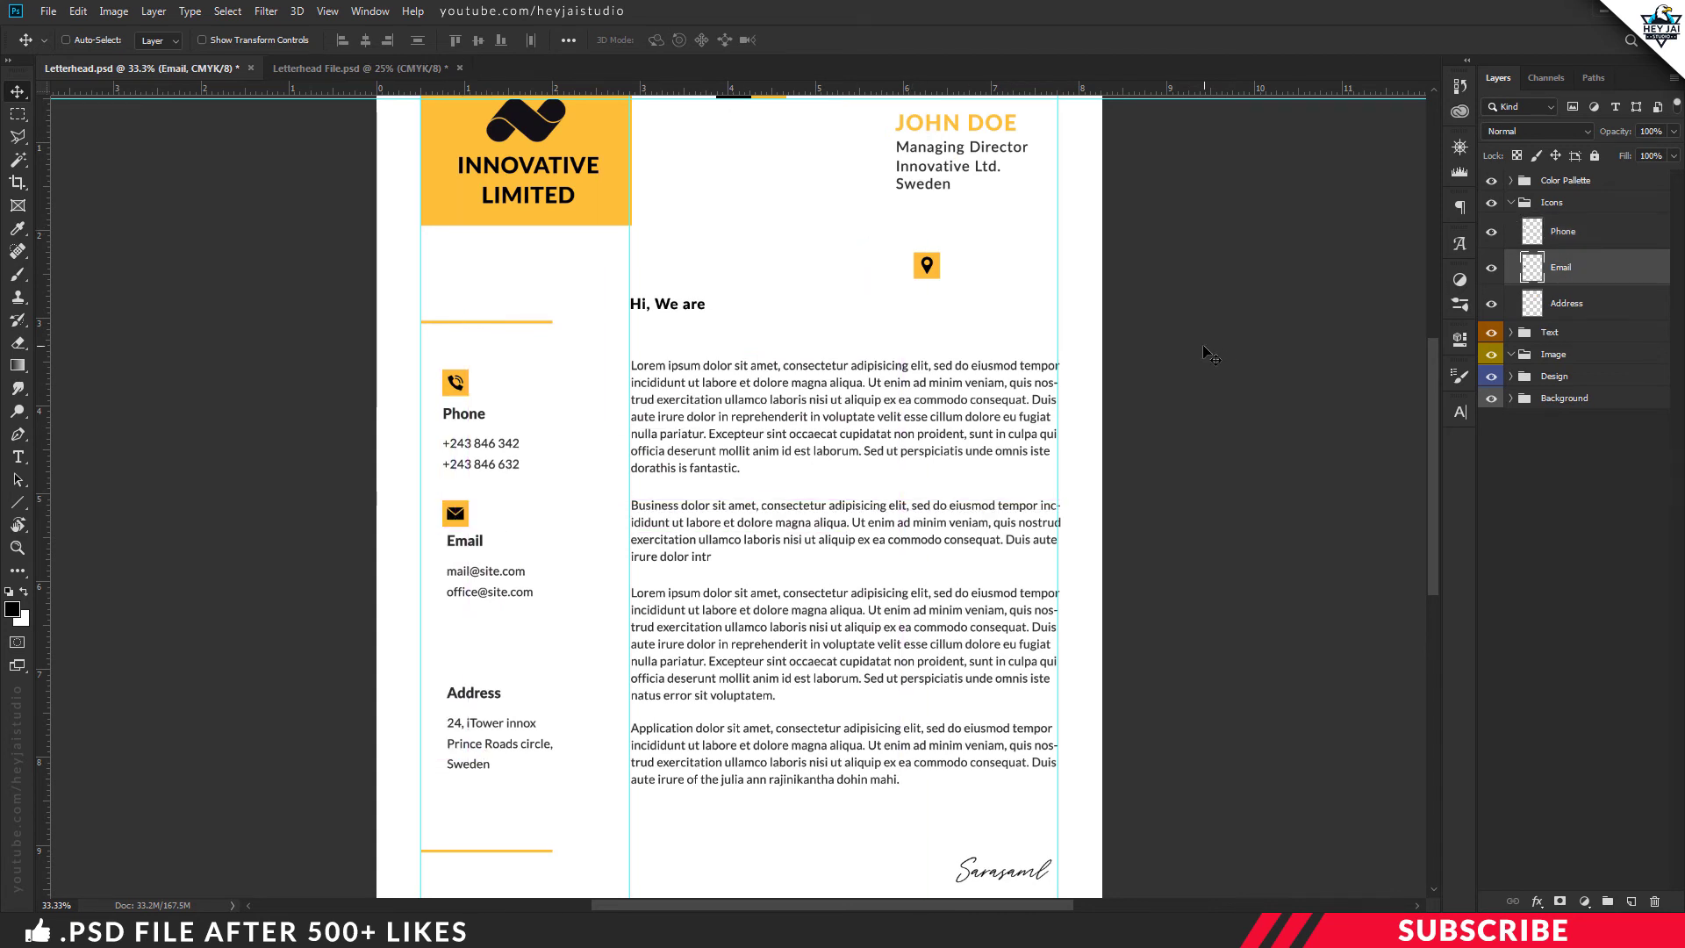
{"action": "left_click", "coordinate": [1590, 302]}
{"action": "left_click_drag", "start_coordinate": [923, 275], "coordinate": [457, 670]}
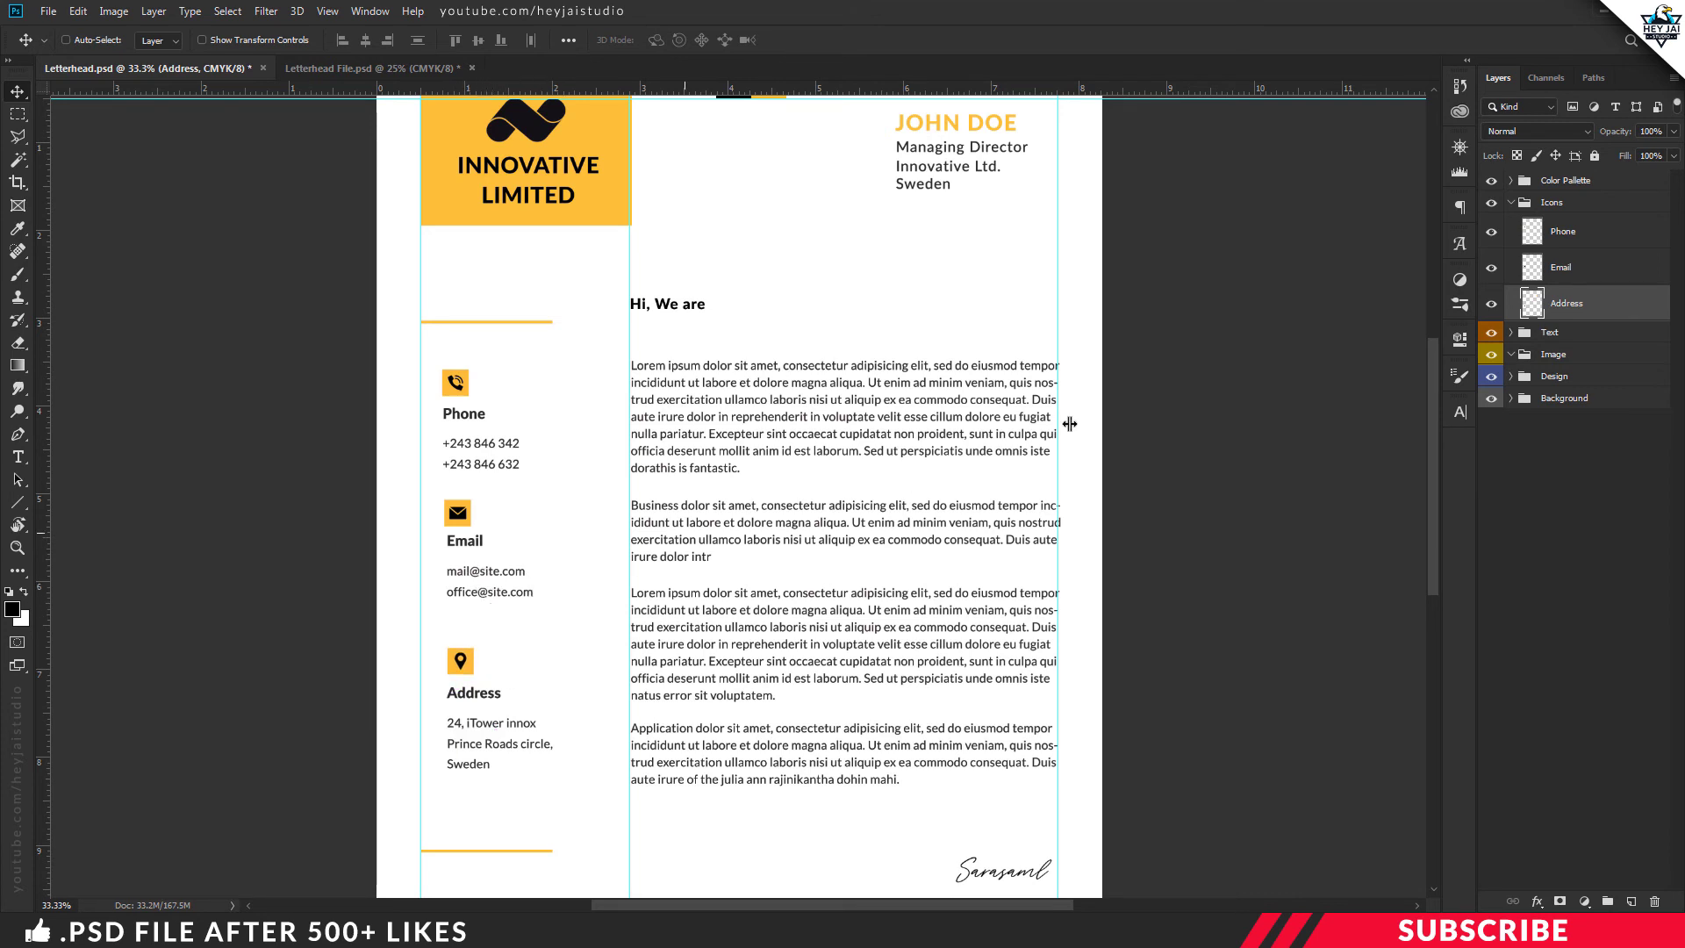
{"action": "left_click", "coordinate": [1560, 237]}
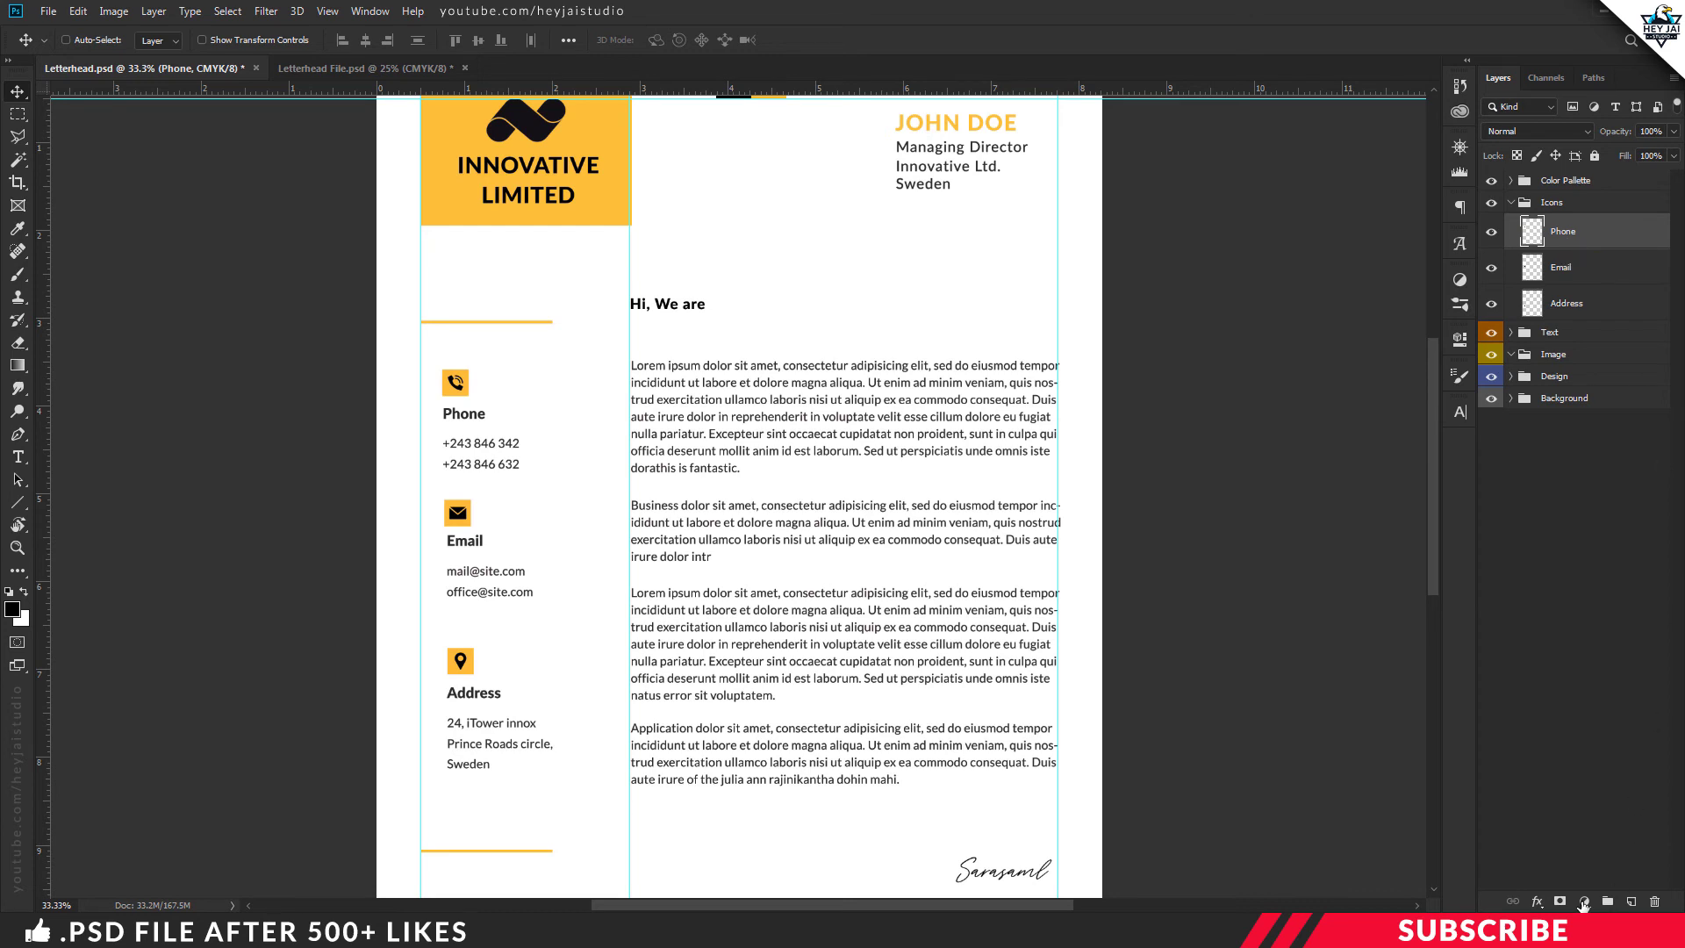
{"action": "left_click", "coordinate": [1583, 902]}
{"action": "left_click", "coordinate": [1605, 736]}
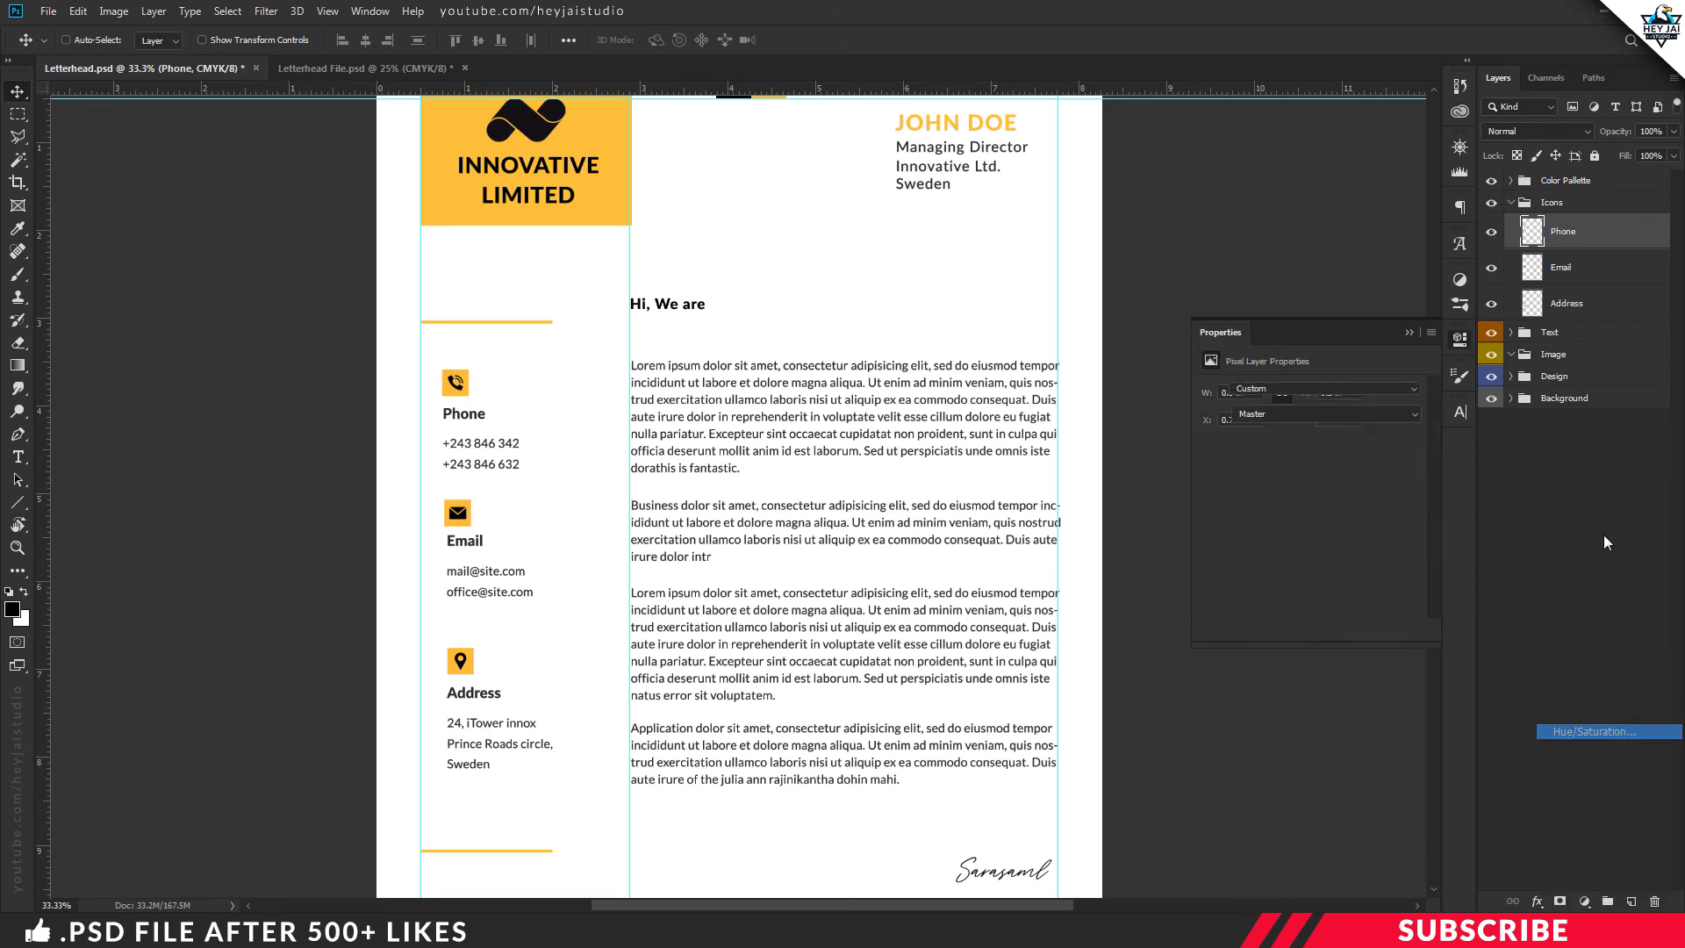
{"action": "right_click", "coordinate": [1638, 248]}
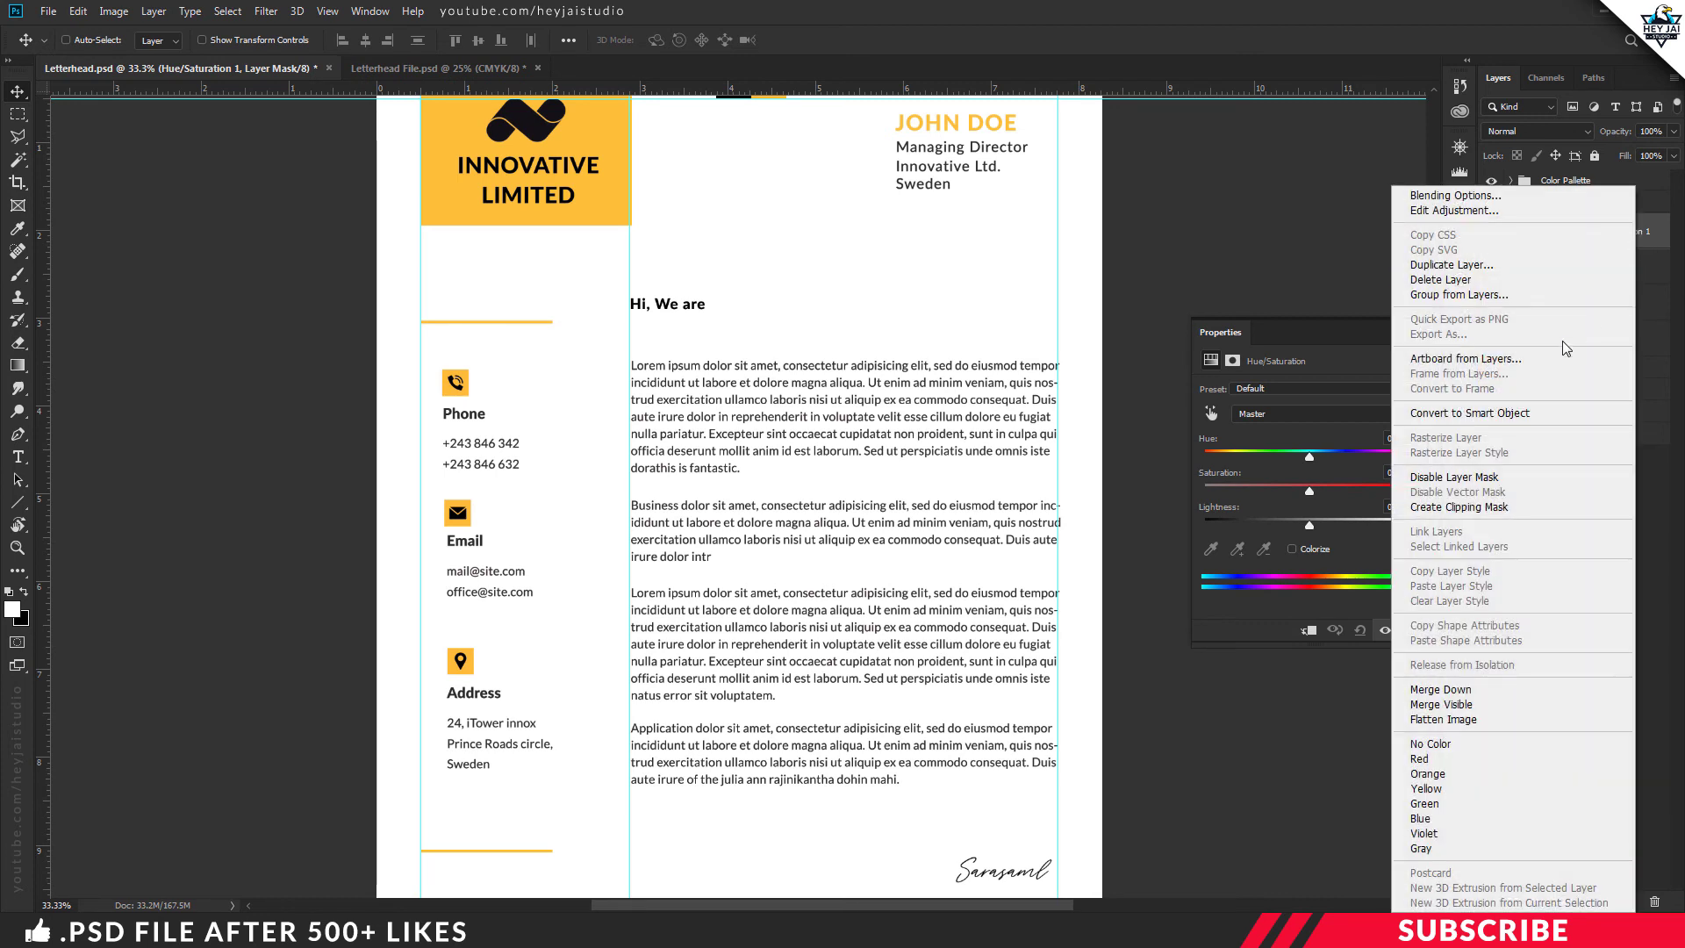
{"action": "left_click", "coordinate": [1486, 509]}
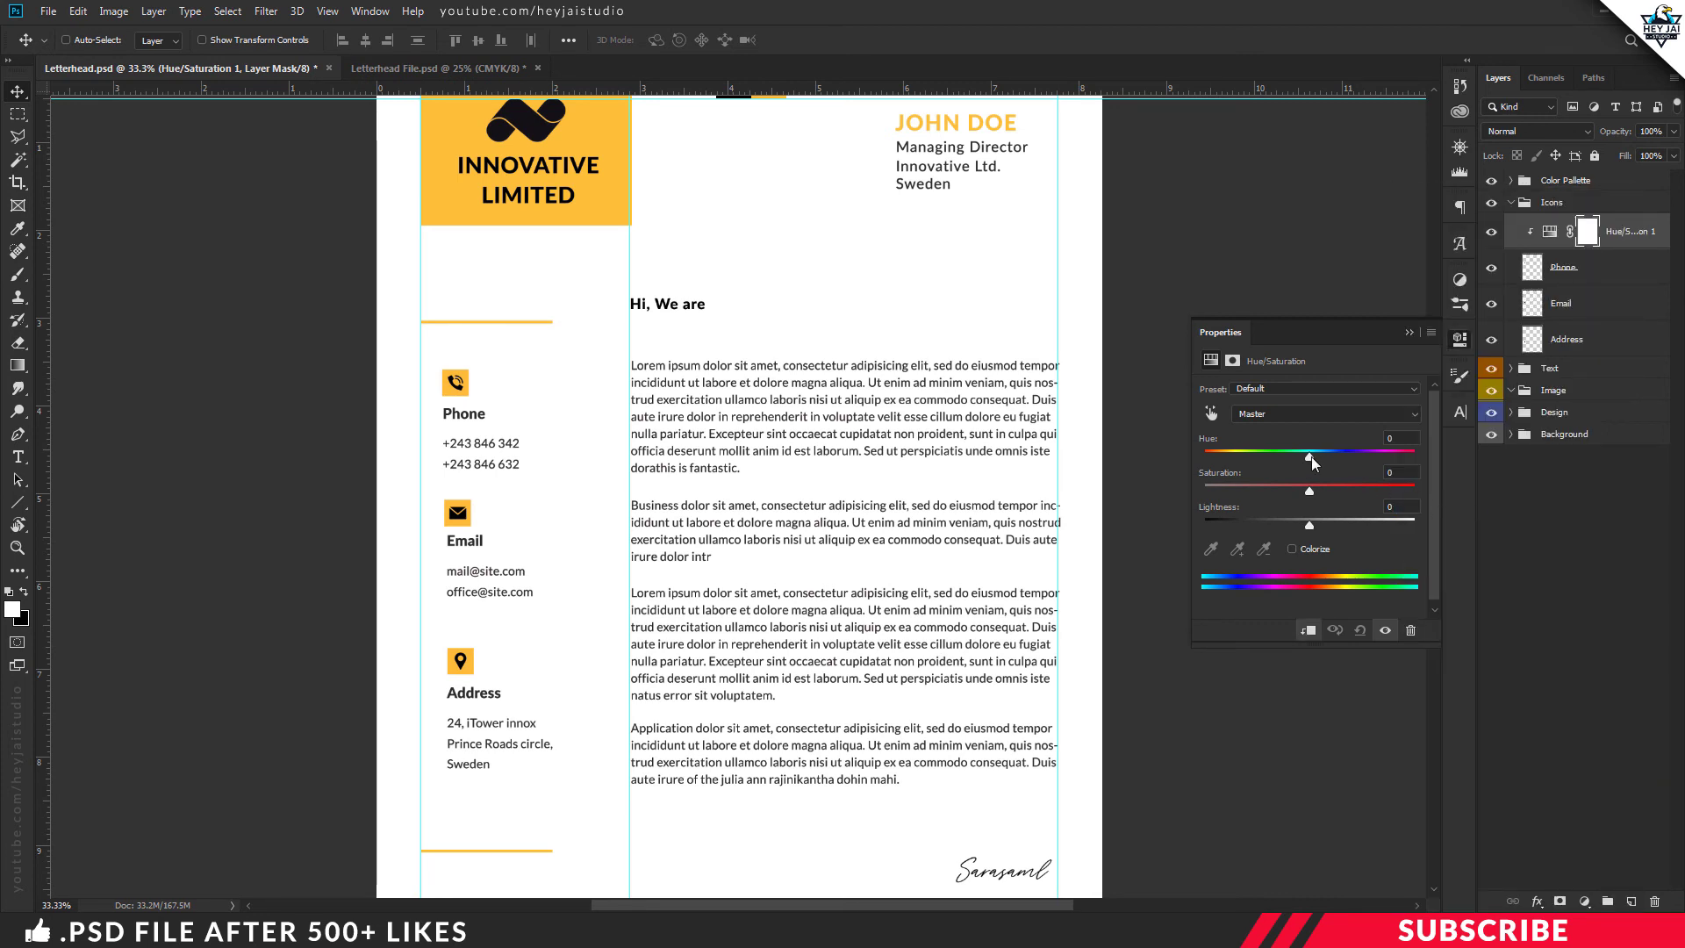
{"action": "left_click_drag", "start_coordinate": [1311, 457], "coordinate": [1387, 466]}
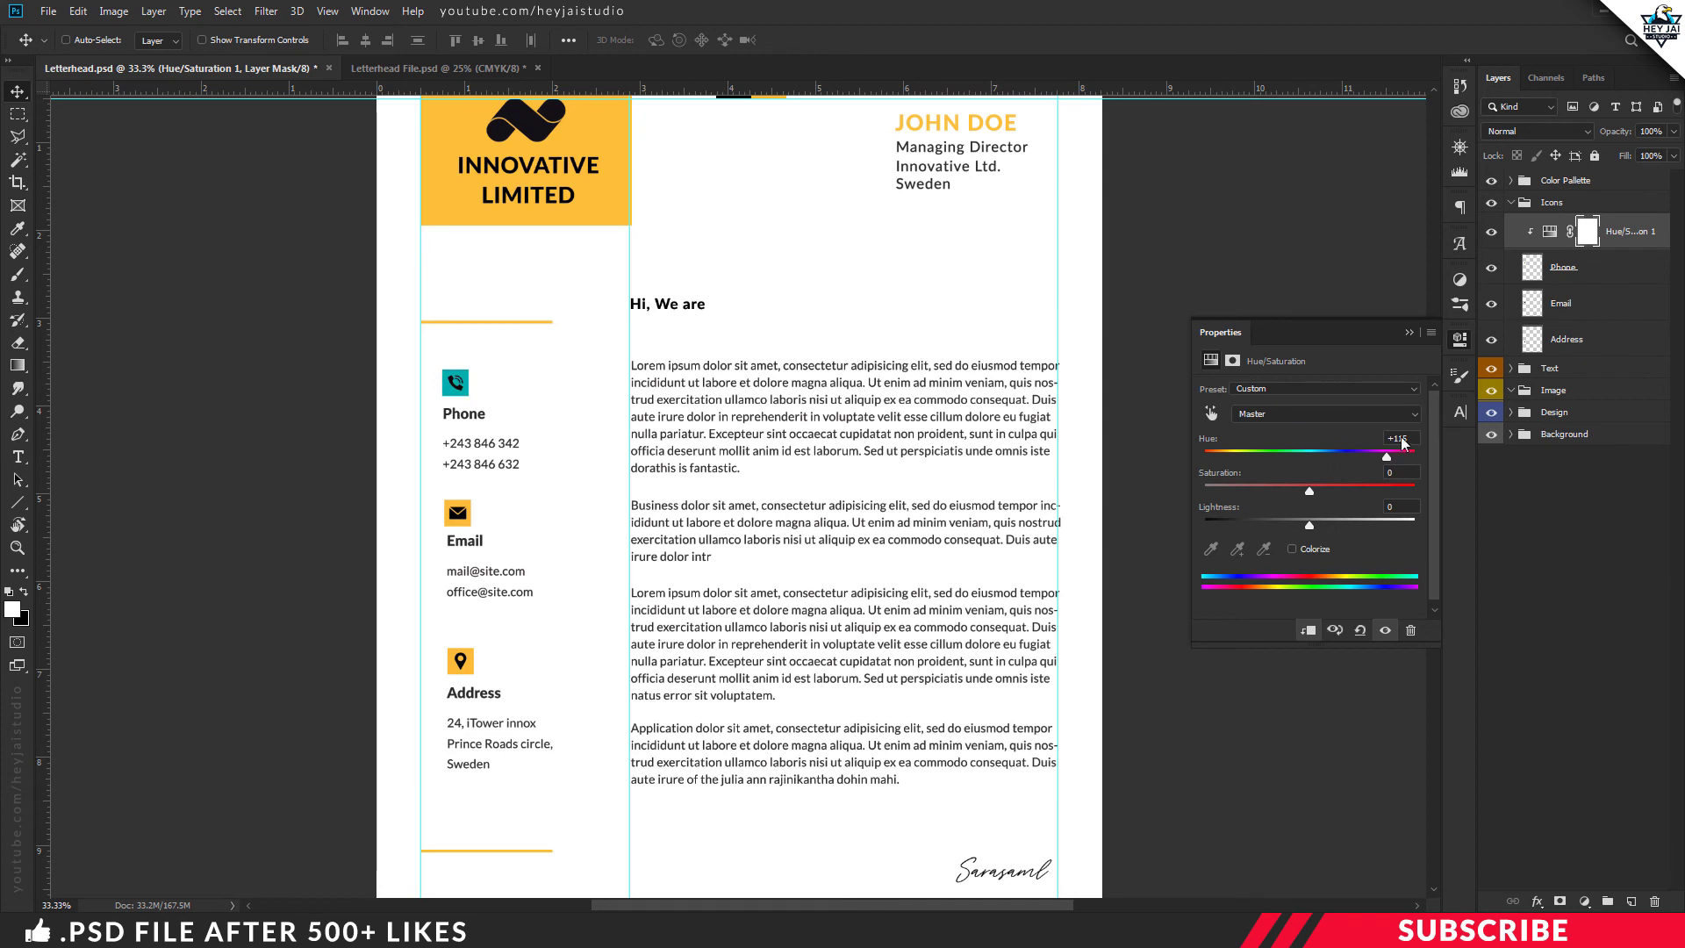
{"action": "left_click", "coordinate": [1459, 346]}
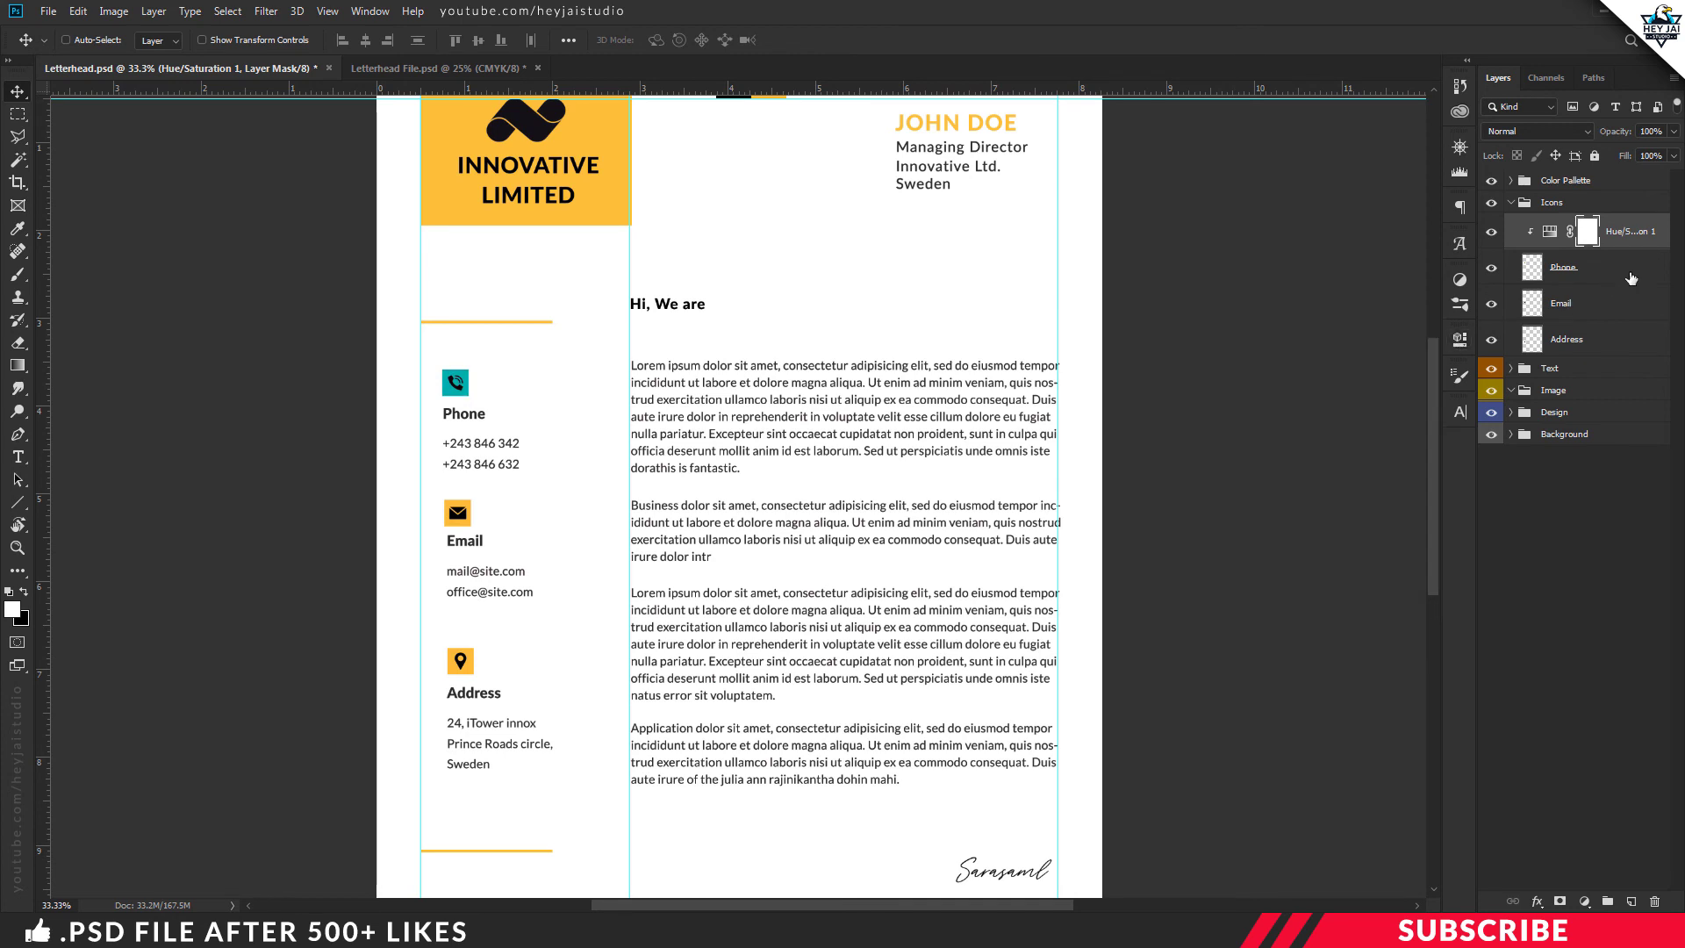
{"action": "key", "text": "Delete"}
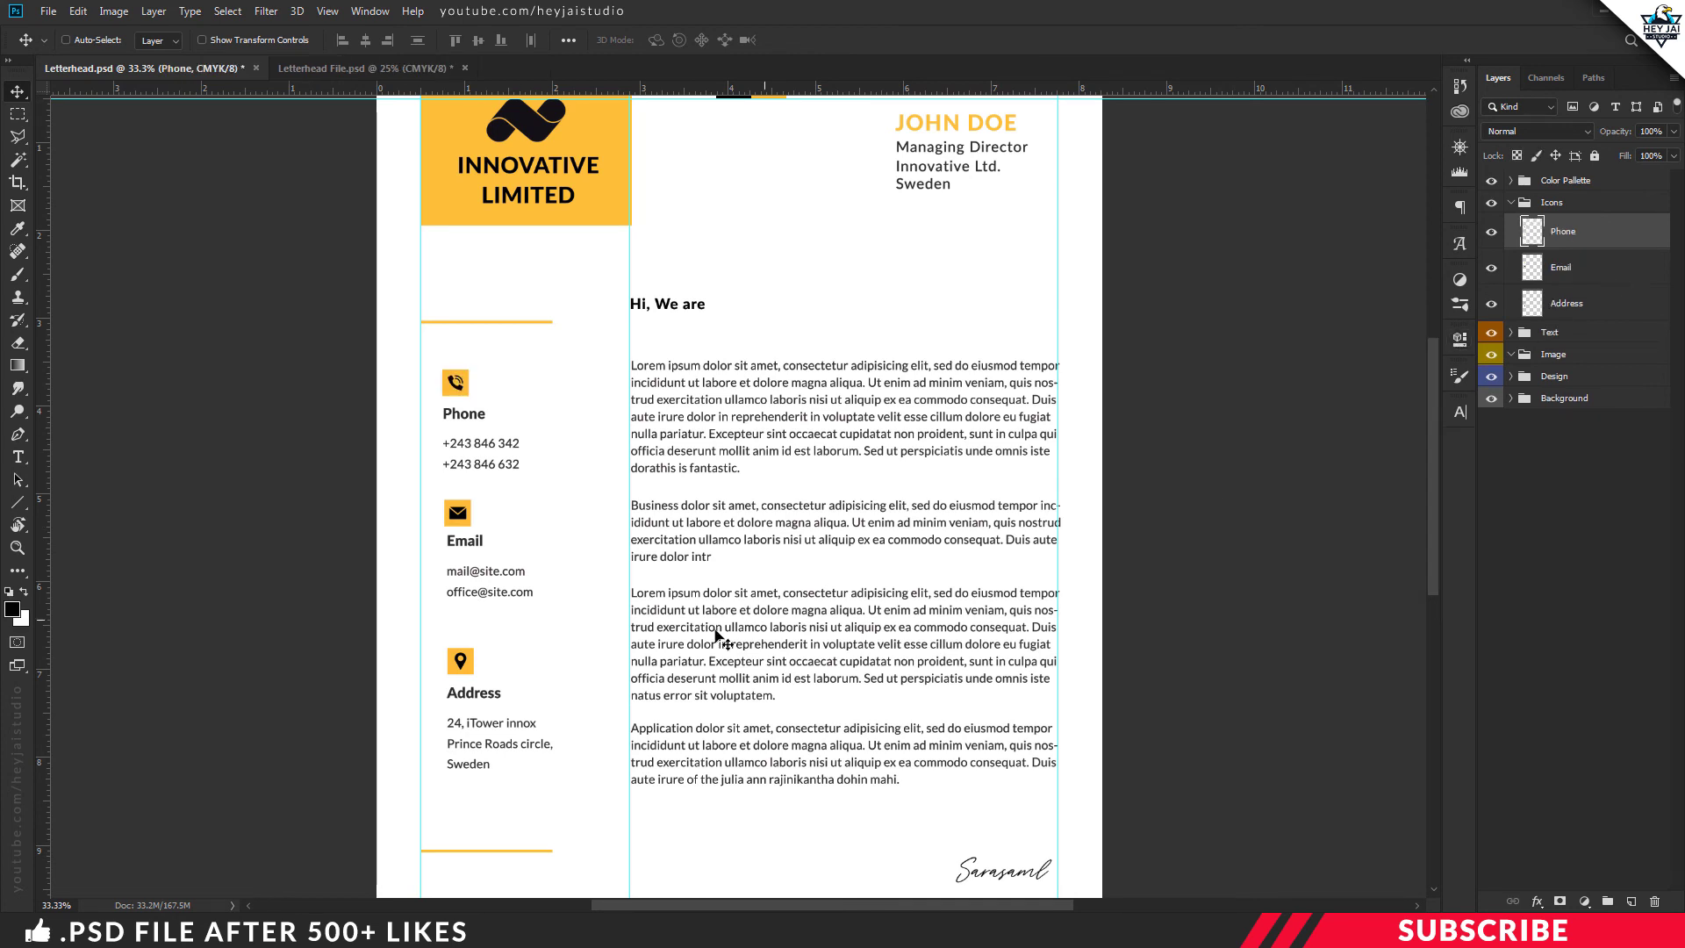
Select the Line 2 layer and create a new empty Layer 1 above it
{"action": "key", "text": "ctrl+minus"}
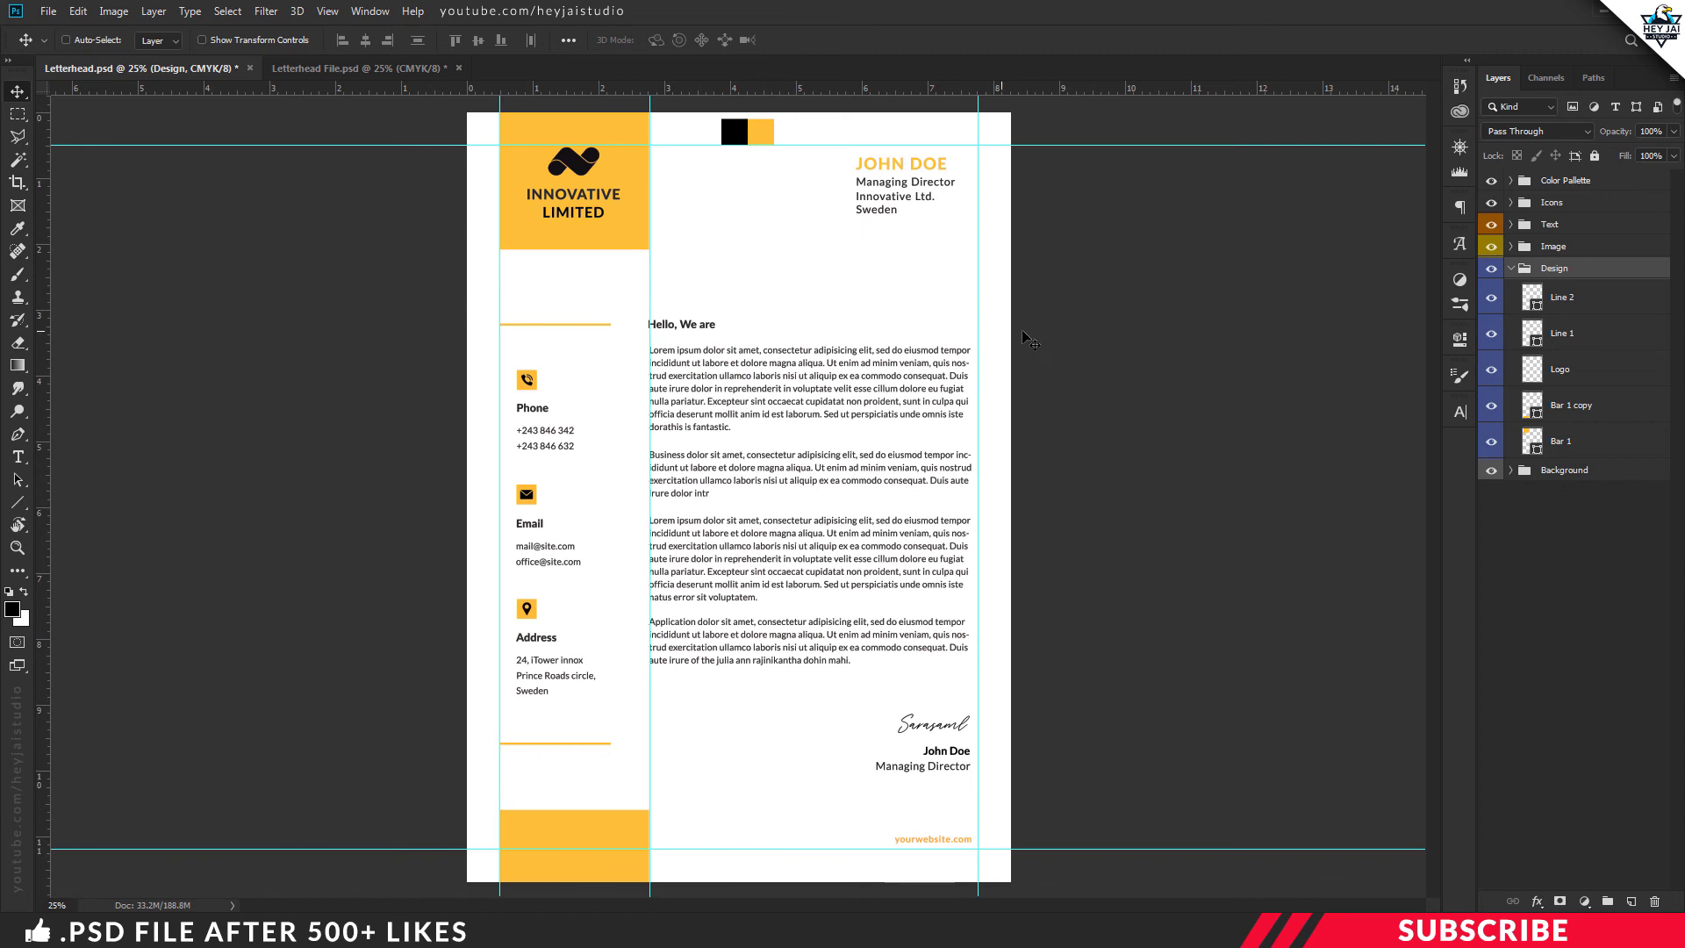
{"action": "left_click", "coordinate": [1578, 299]}
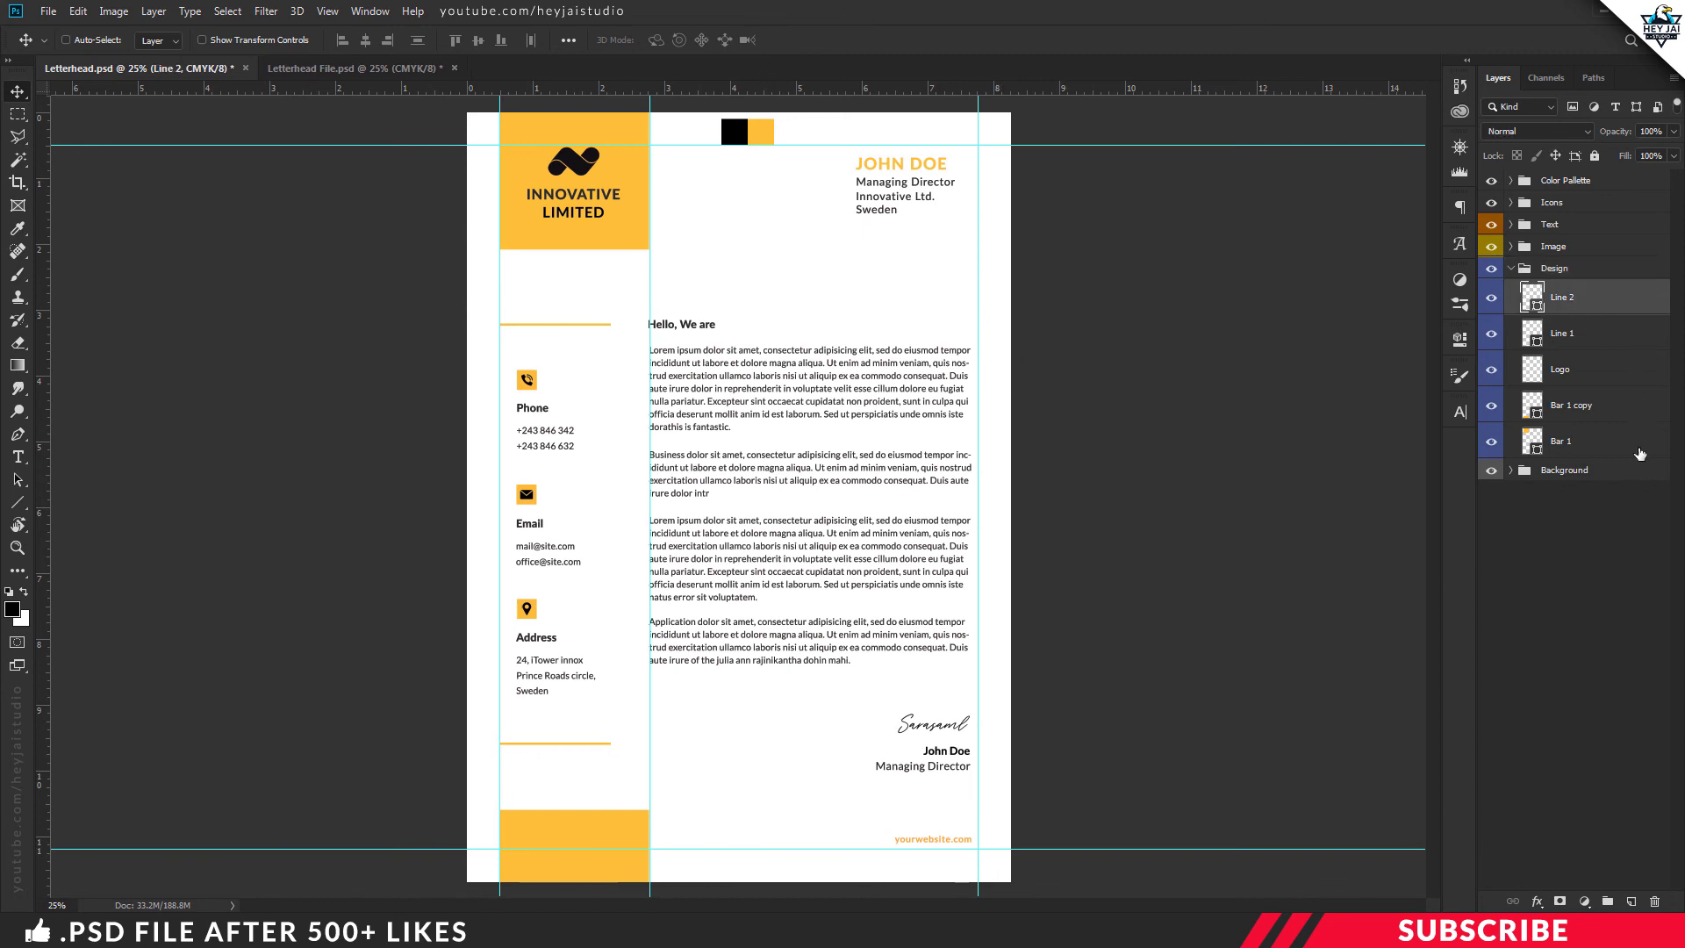
{"action": "left_click", "coordinate": [1631, 902]}
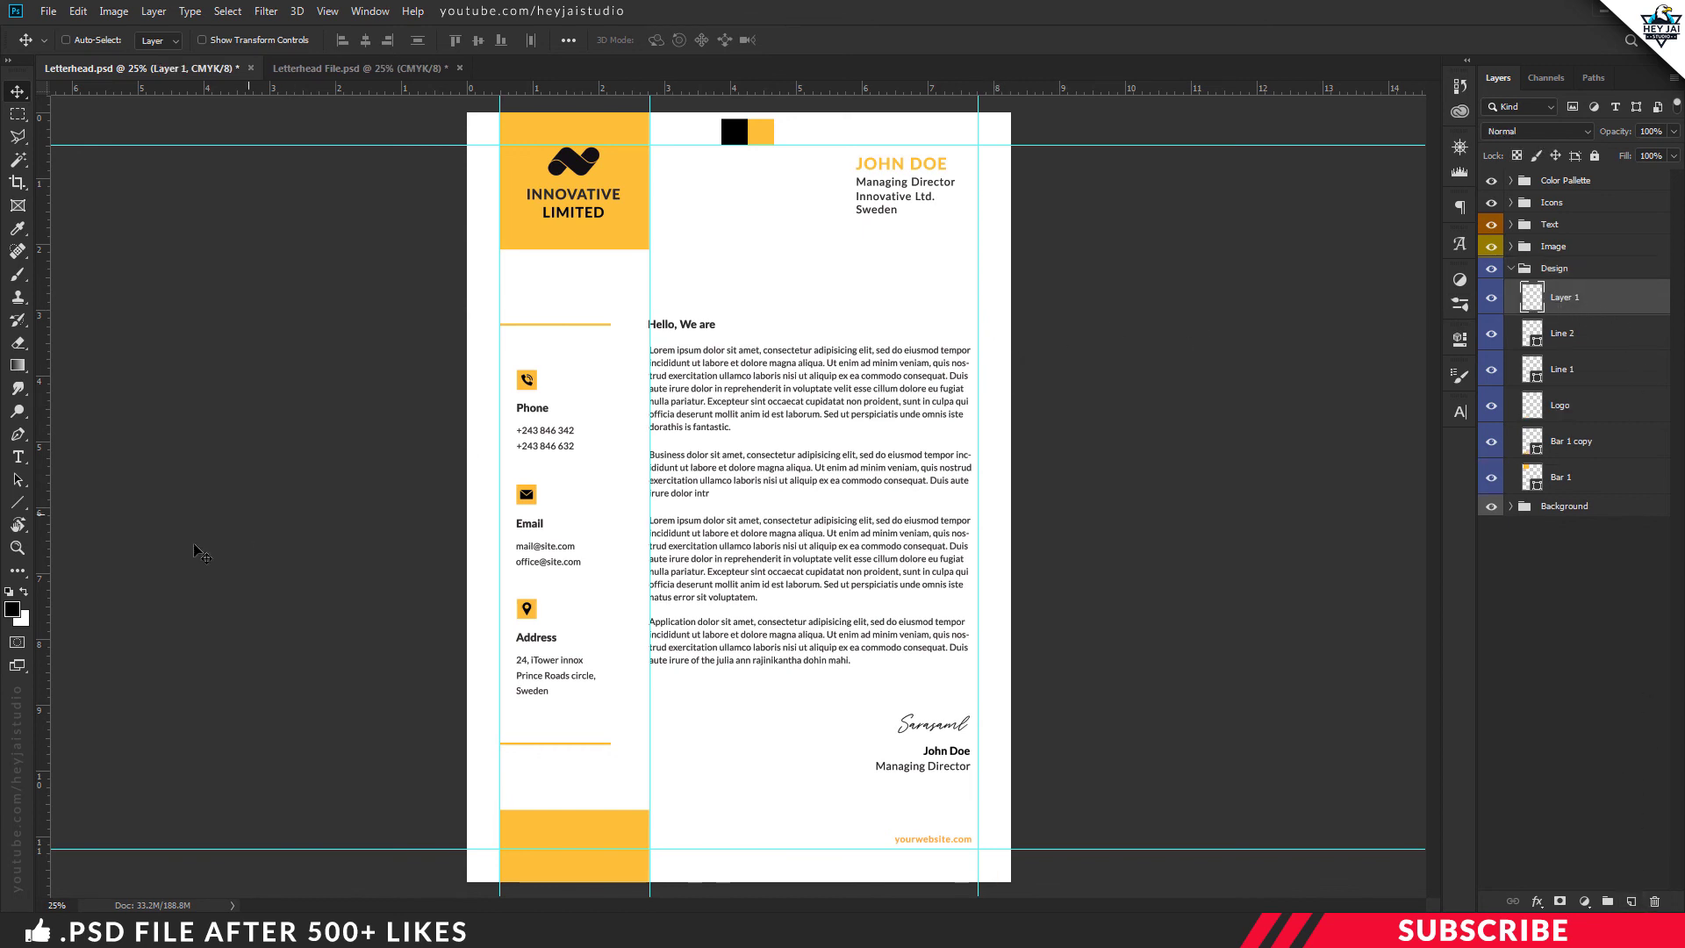
Set the foreground colour to the letterhead's yellow sampled from the swatch
{"action": "left_click", "coordinate": [12, 610]}
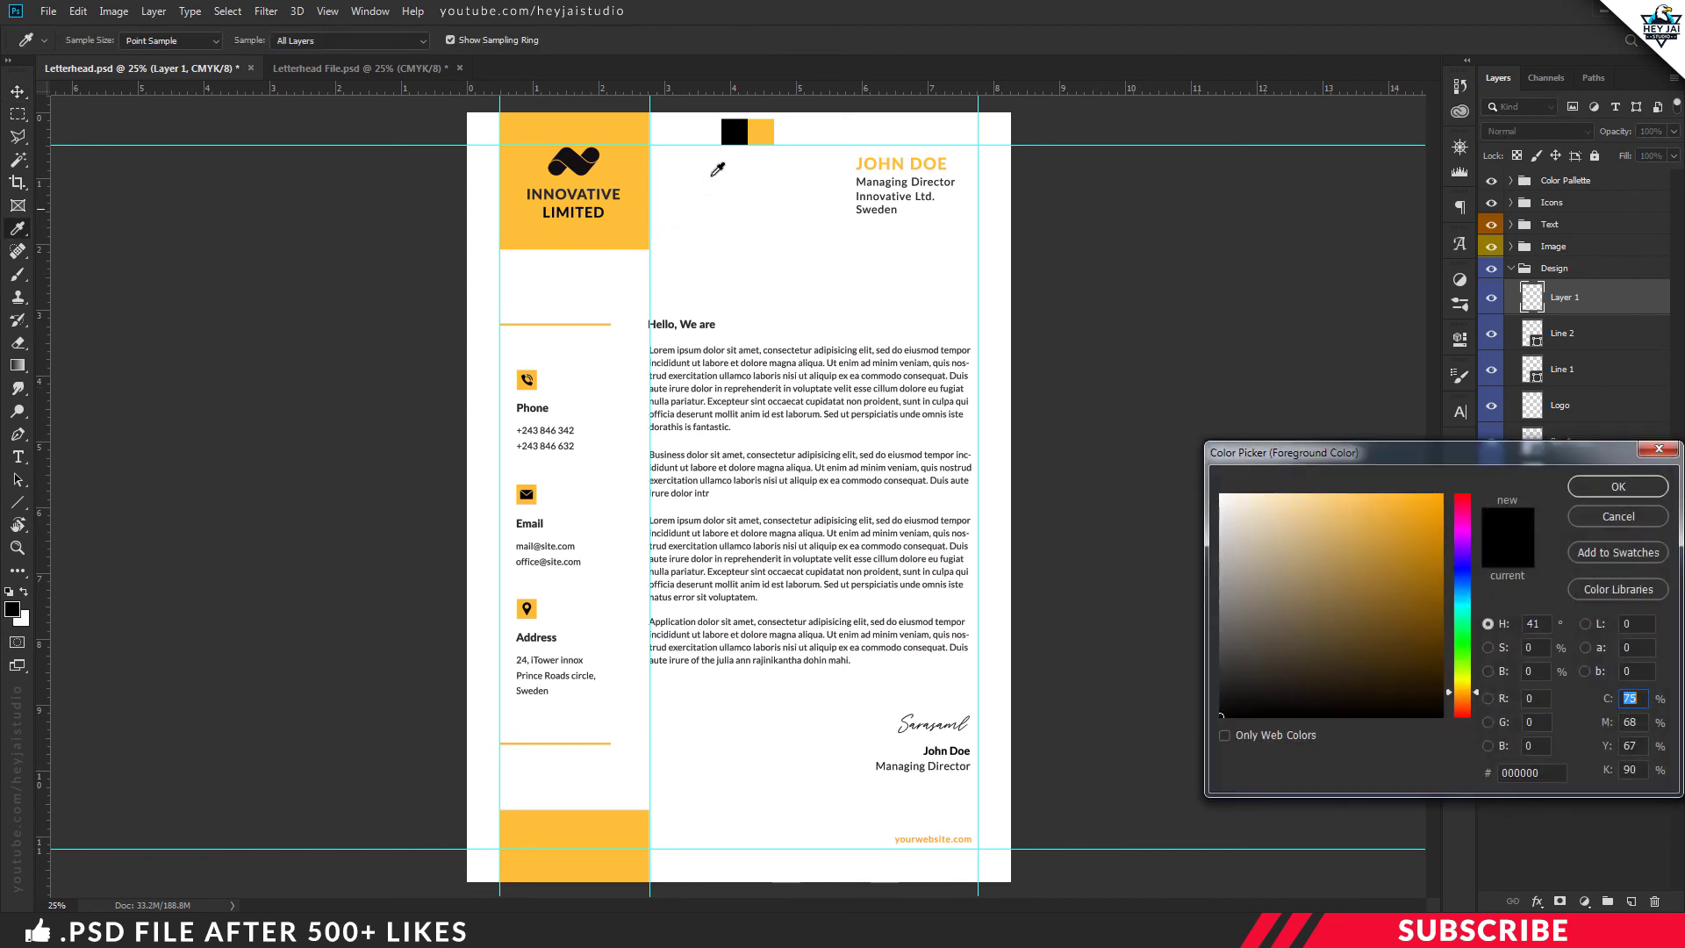
{"action": "left_click", "coordinate": [766, 132]}
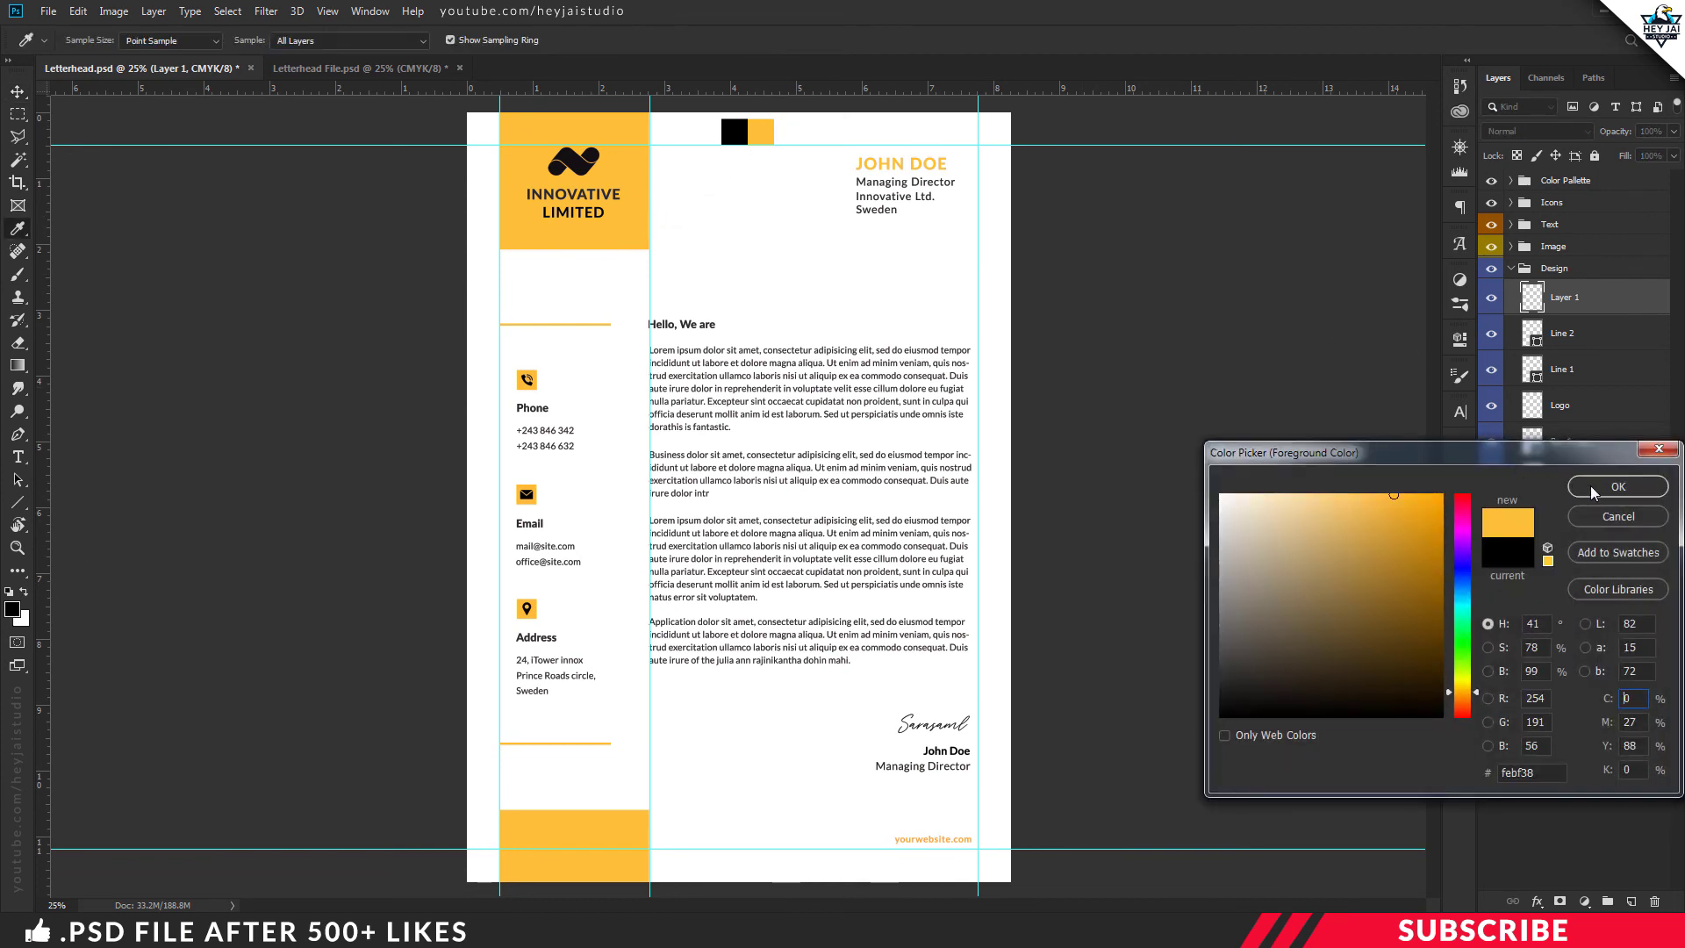
{"action": "left_click", "coordinate": [1591, 488]}
Draw a tall yellow rectangle along the page's right edge and widen it slightly
{"action": "left_click", "coordinate": [18, 502]}
{"action": "right_click", "coordinate": [17, 502]}
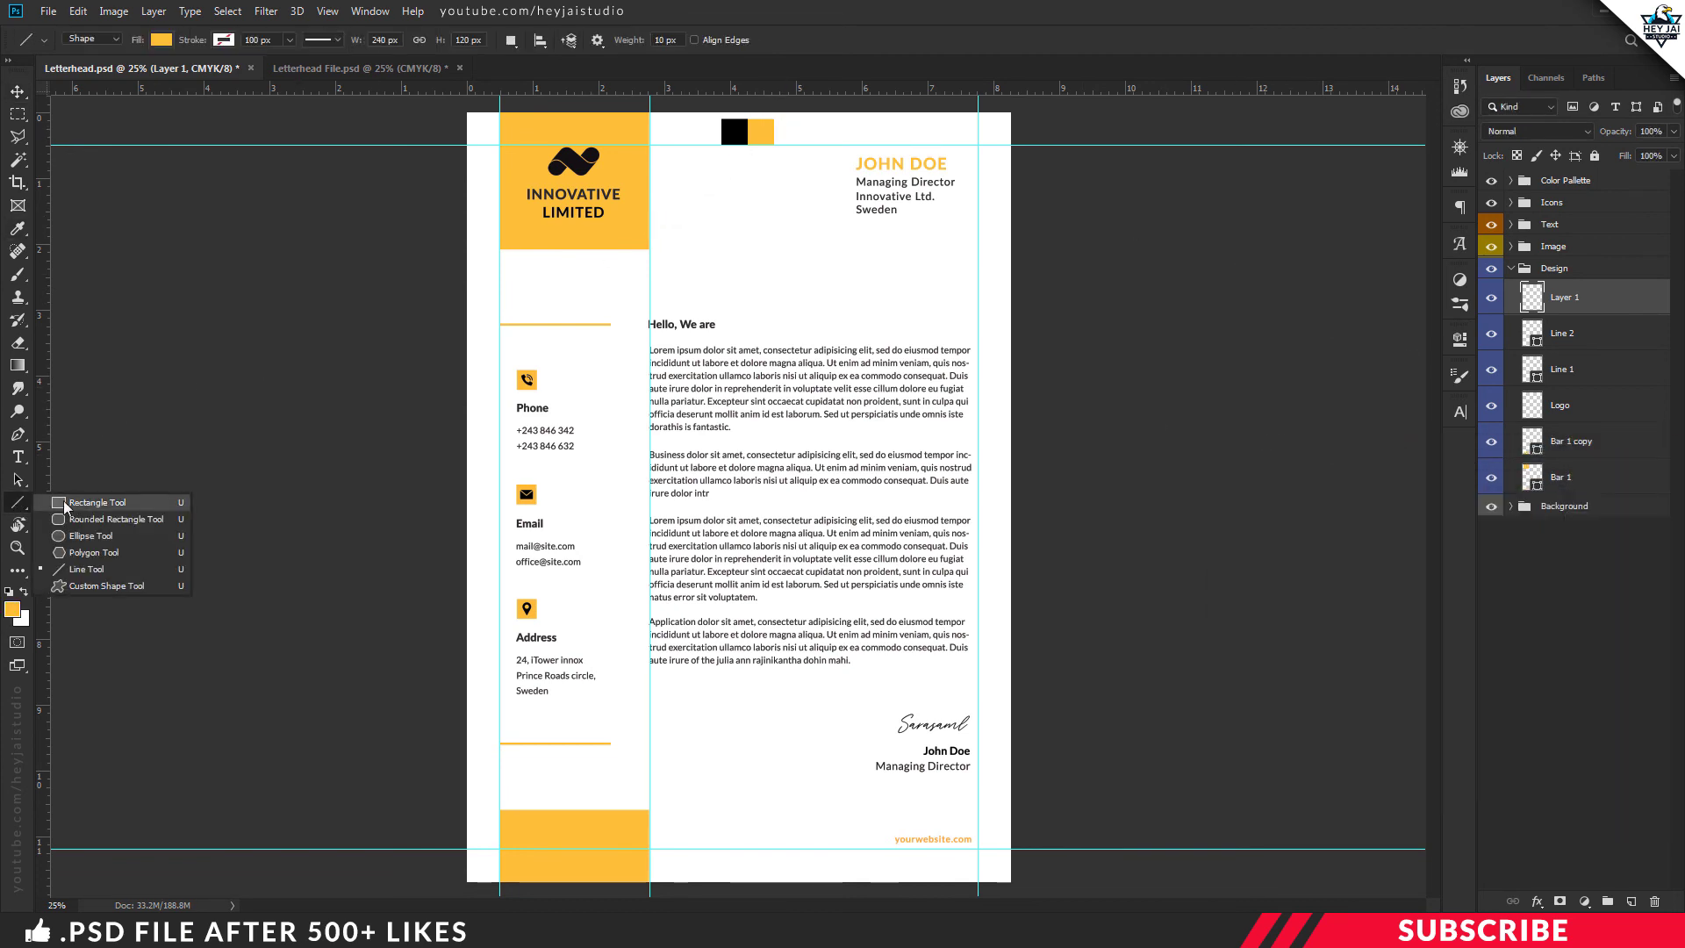
{"action": "left_click", "coordinate": [63, 502]}
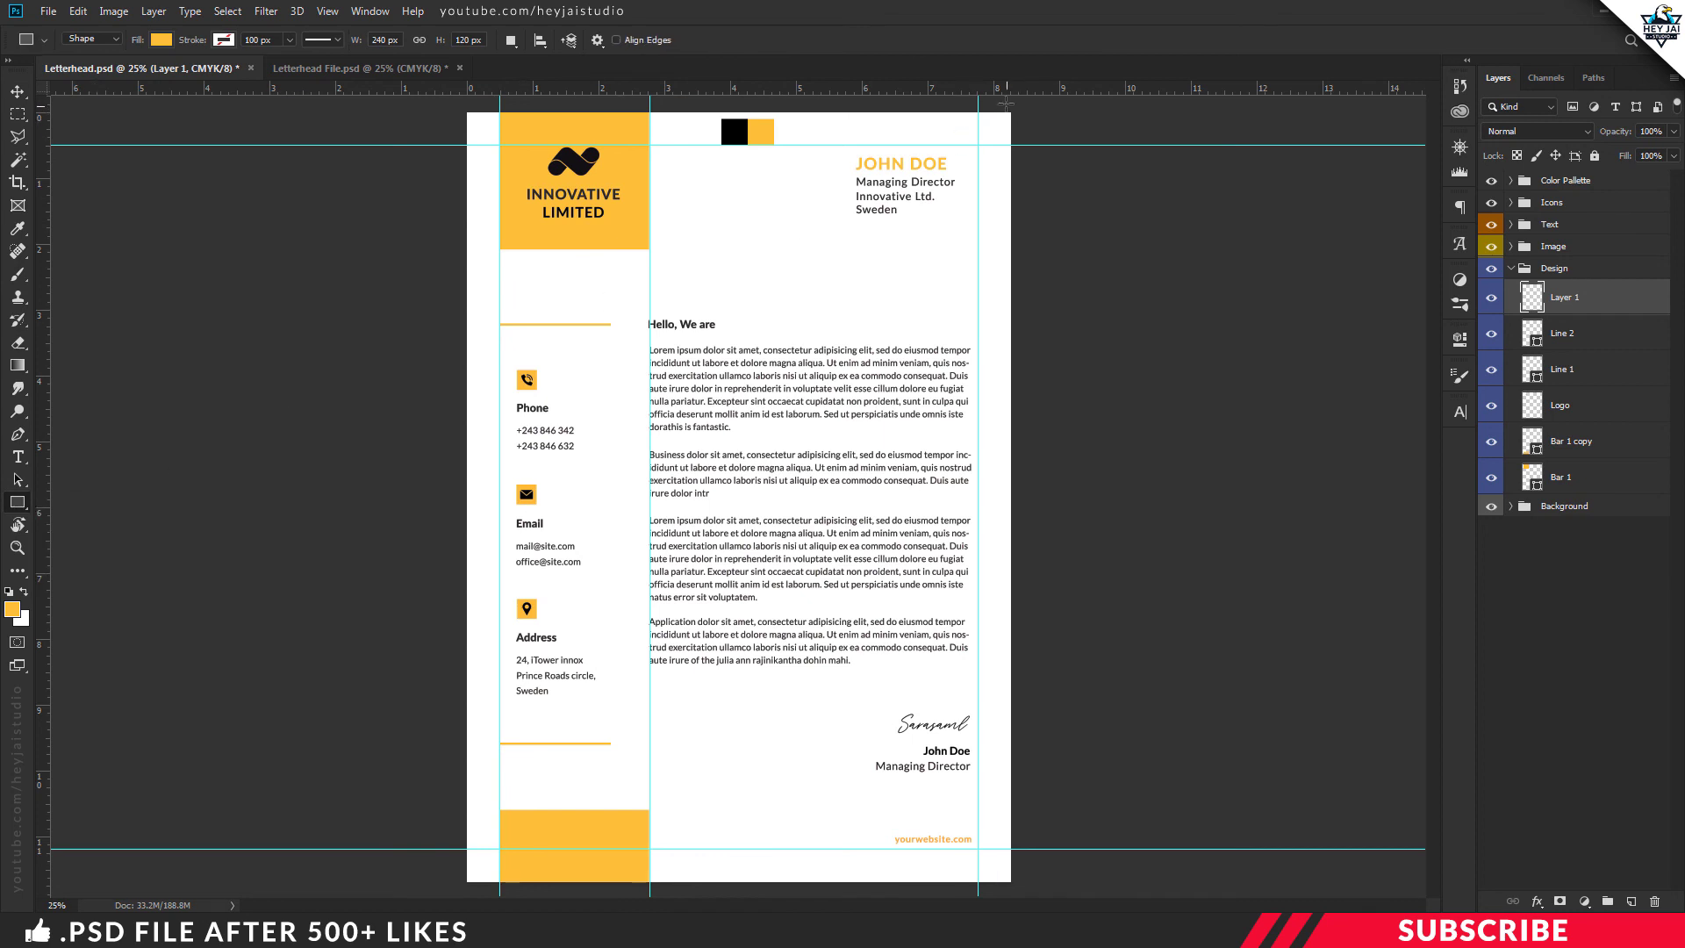
{"action": "left_click_drag", "start_coordinate": [1006, 103], "coordinate": [1041, 890]}
{"action": "key", "text": "ctrl+t"}
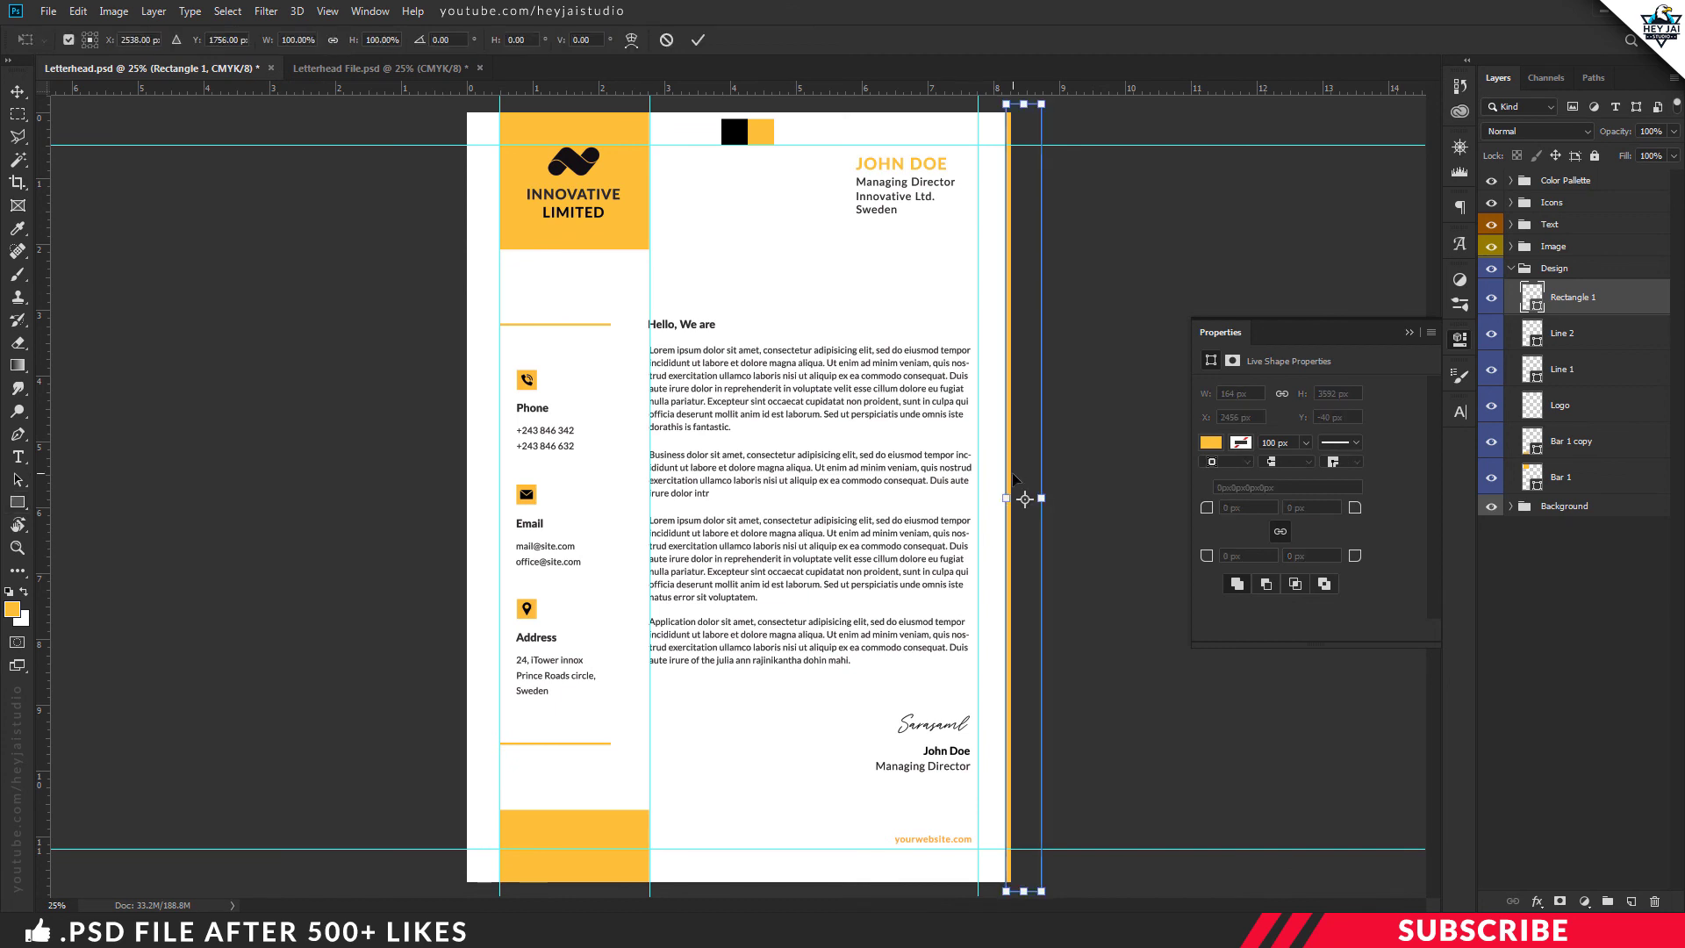
{"action": "left_click_drag", "start_coordinate": [1006, 498], "coordinate": [1009, 496]}
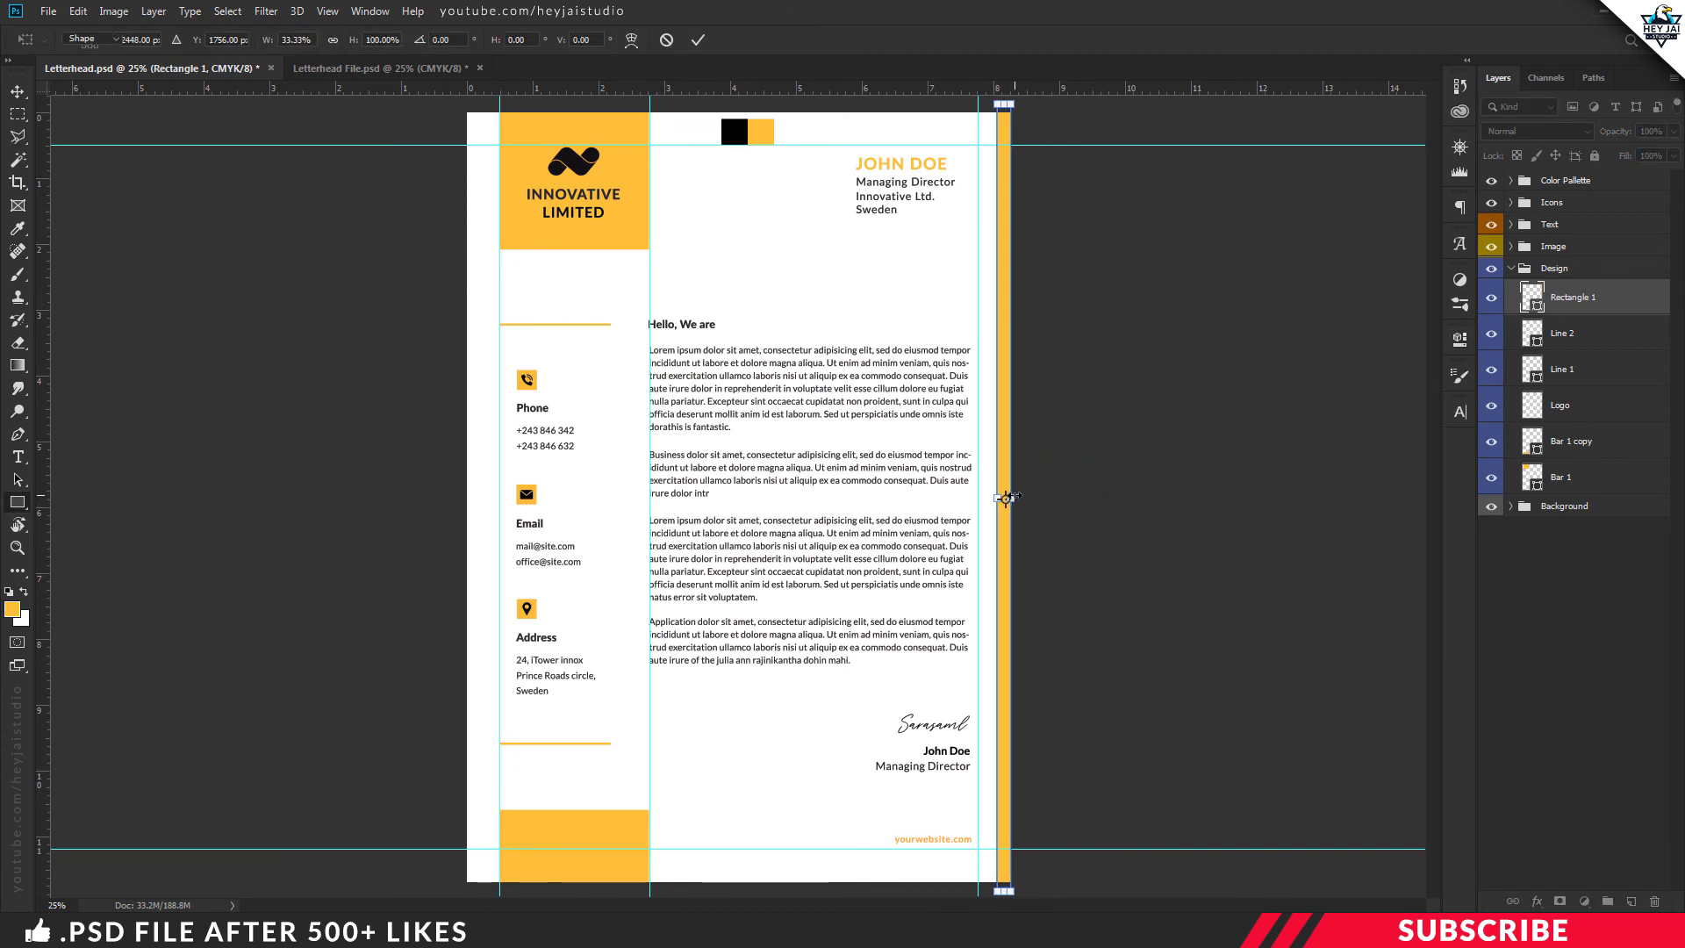
{"action": "key", "text": "Return"}
{"action": "key", "text": "v"}
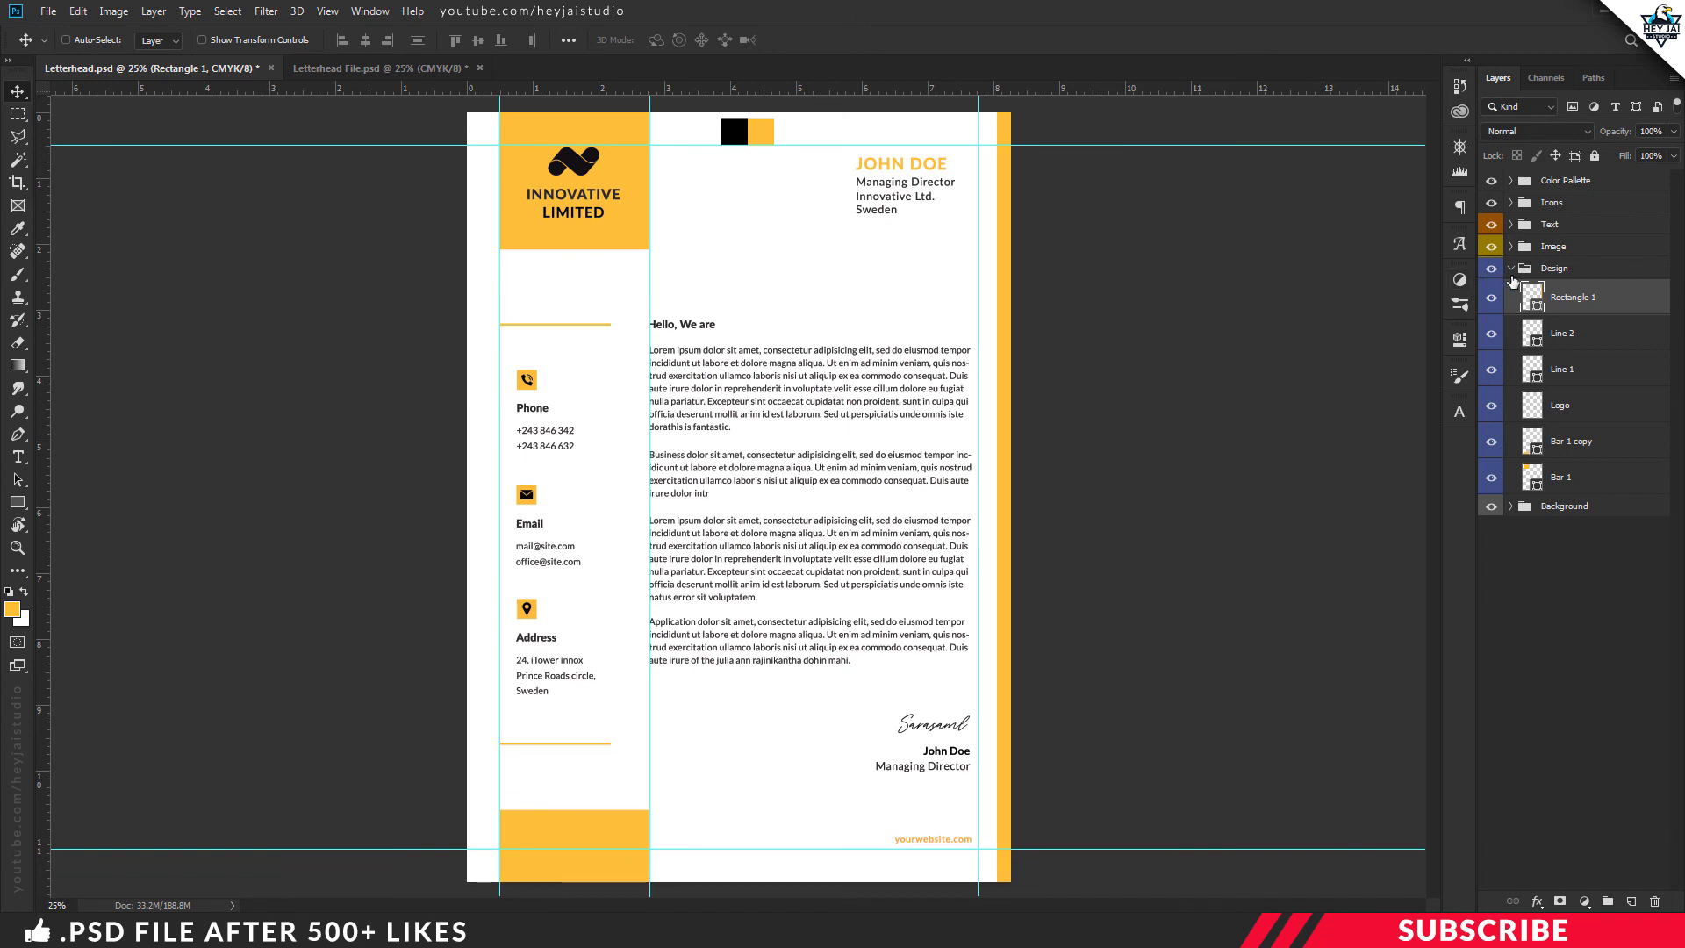
{"action": "left_click", "coordinate": [1512, 268]}
Hide the layout guides and the Color Pallette swatch group
{"action": "key", "text": "ctrl+semicolon"}
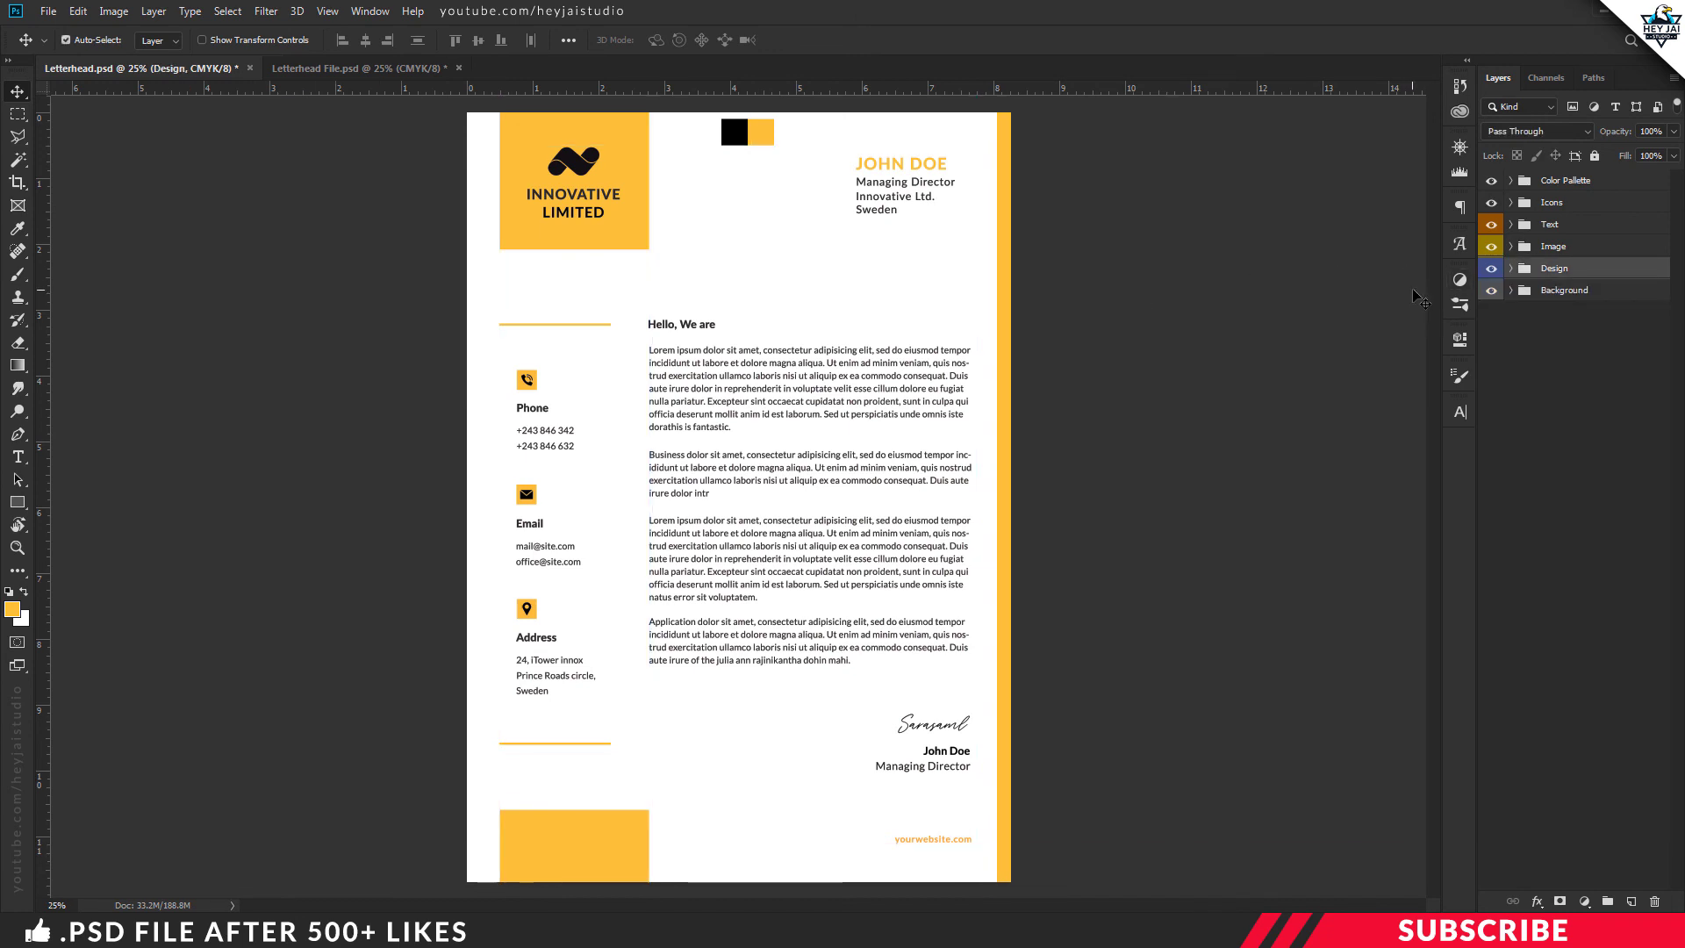
{"action": "left_click", "coordinate": [1493, 182]}
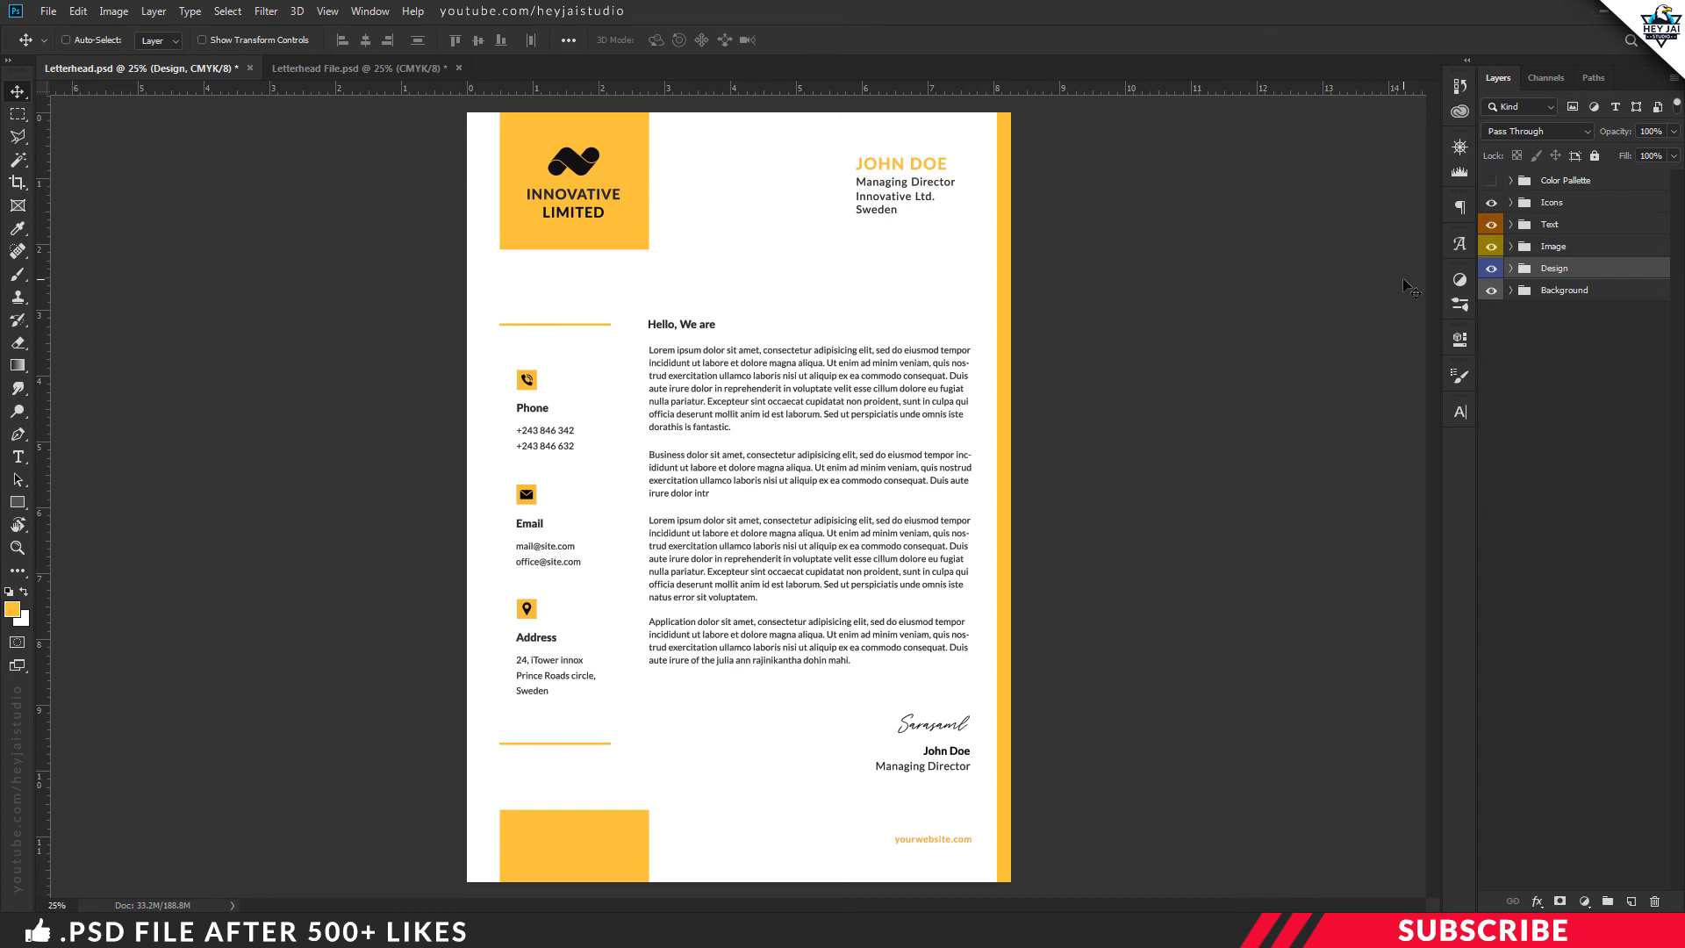